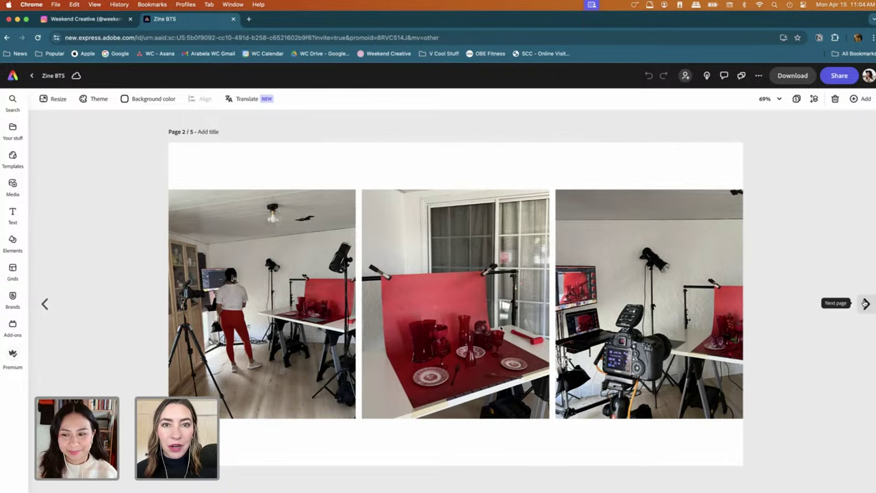
Look through the remaining behind-the-scenes photo pages of the Zine BTS document up to page 5.
{"action": "left_click", "coordinate": [867, 303]}
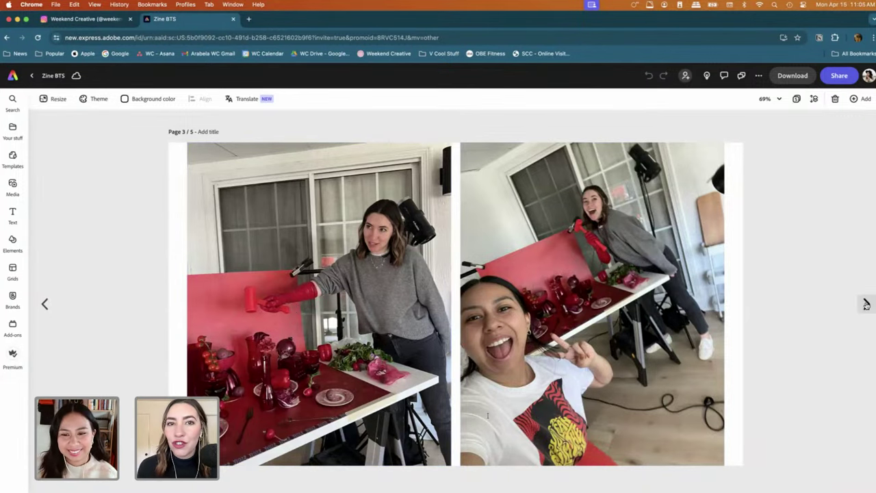
{"action": "left_click", "coordinate": [867, 304]}
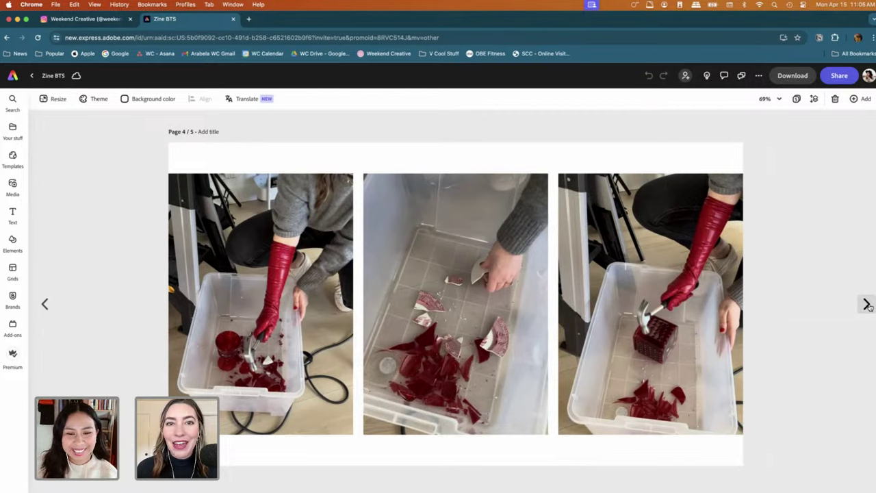
{"action": "left_click", "coordinate": [868, 305]}
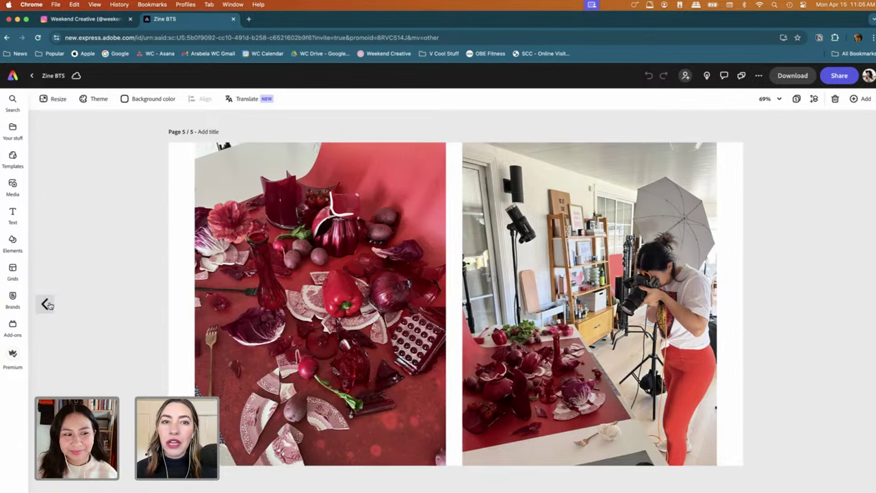
Switch to the Weekend Creative Instagram profile and open the behind-the-scenes reel of the red tabletop shoot.
{"action": "left_click", "coordinate": [89, 19]}
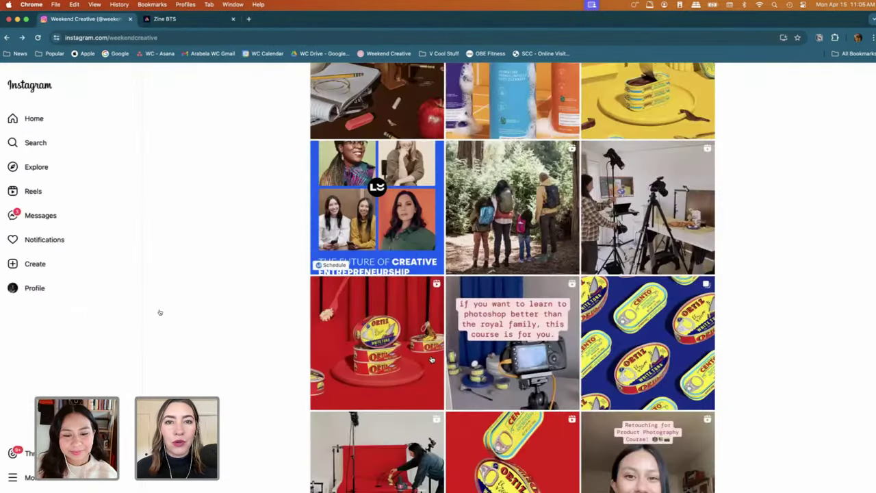
{"action": "scroll", "coordinate": [51, 309], "scroll_direction": "down", "scroll_amount": 5}
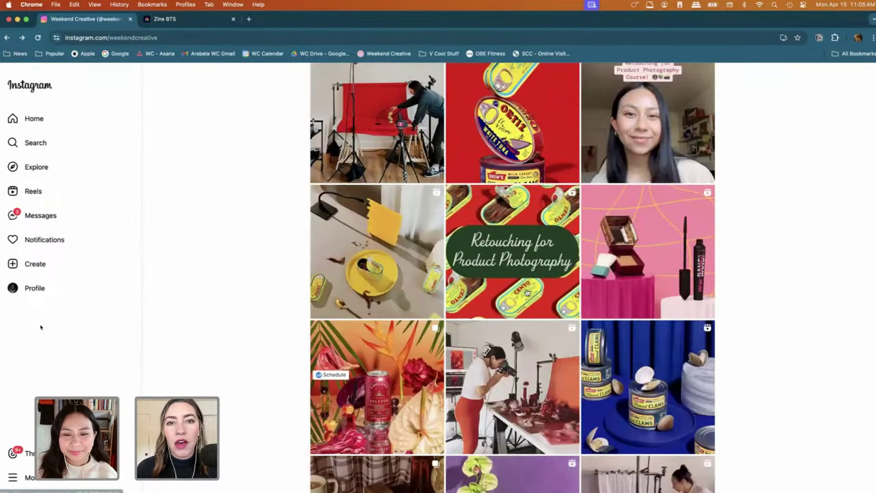
{"action": "scroll", "coordinate": [40, 328], "scroll_direction": "down", "scroll_amount": 2}
{"action": "left_click", "coordinate": [524, 271]}
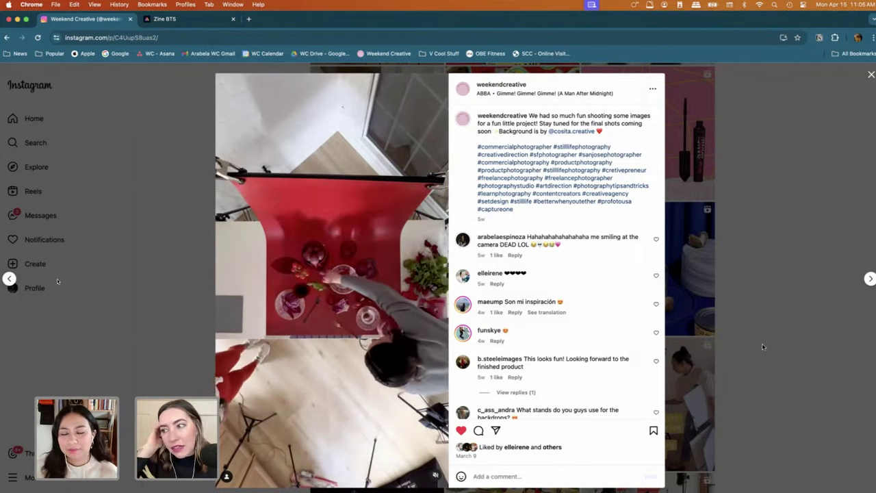
{"action": "mouse_move", "coordinate": [490, 484]}
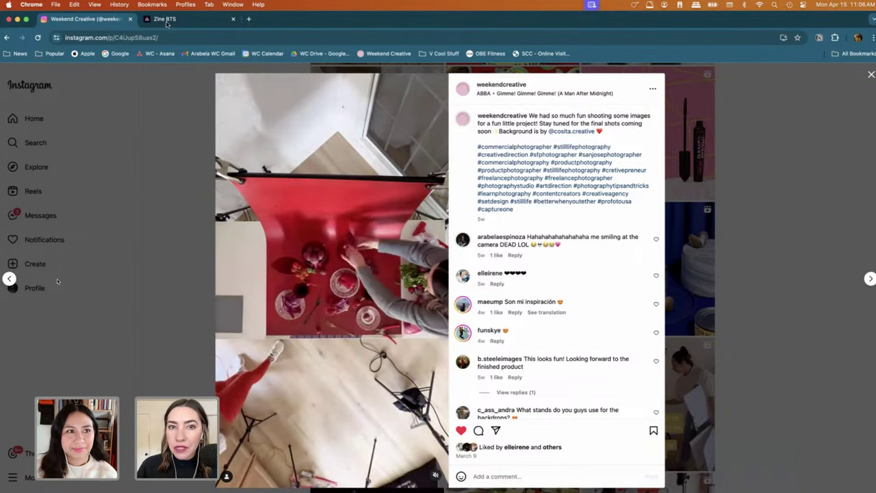
Switch back to the Zine BTS document and return to page 1 with the red illustrated concept sketch.
{"action": "key", "text": "ctrl+Tab"}
{"action": "left_click", "coordinate": [45, 304]}
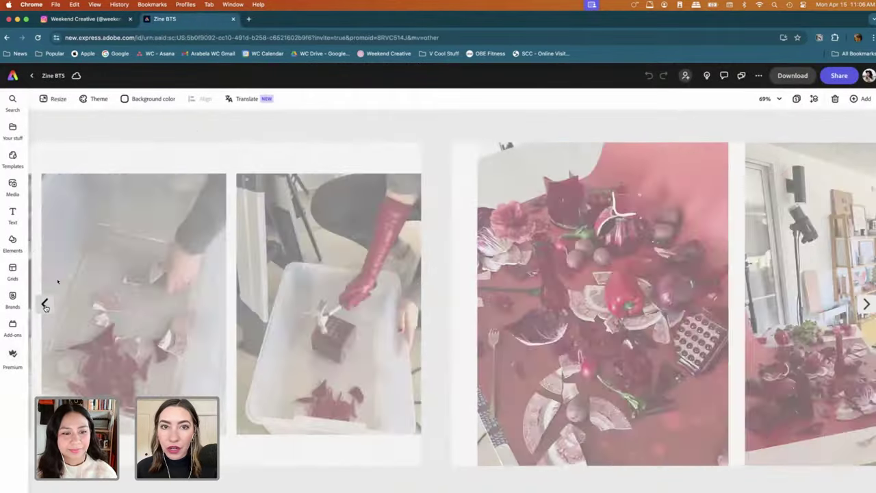
{"action": "left_click", "coordinate": [44, 304]}
{"action": "left_click", "coordinate": [45, 305]}
{"action": "left_click", "coordinate": [44, 304]}
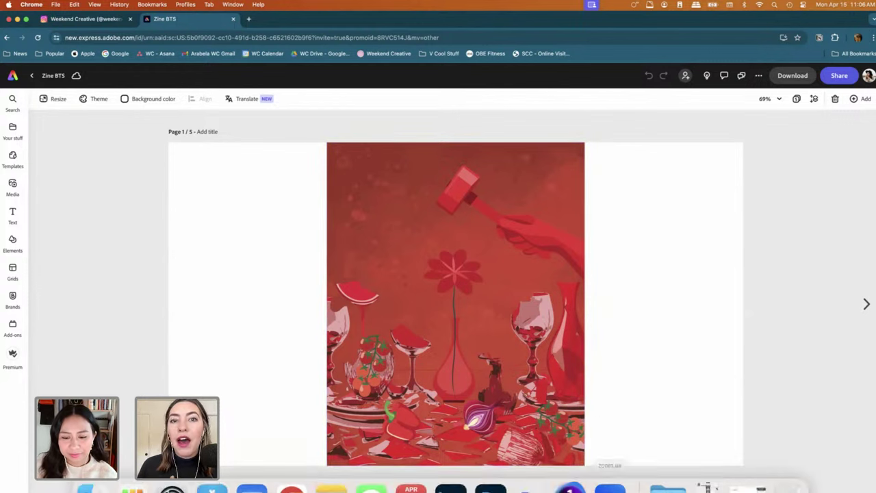
Switch to Lightroom Classic and filter the filmstrip to photos with the green colour label.
{"action": "left_click", "coordinate": [468, 470]}
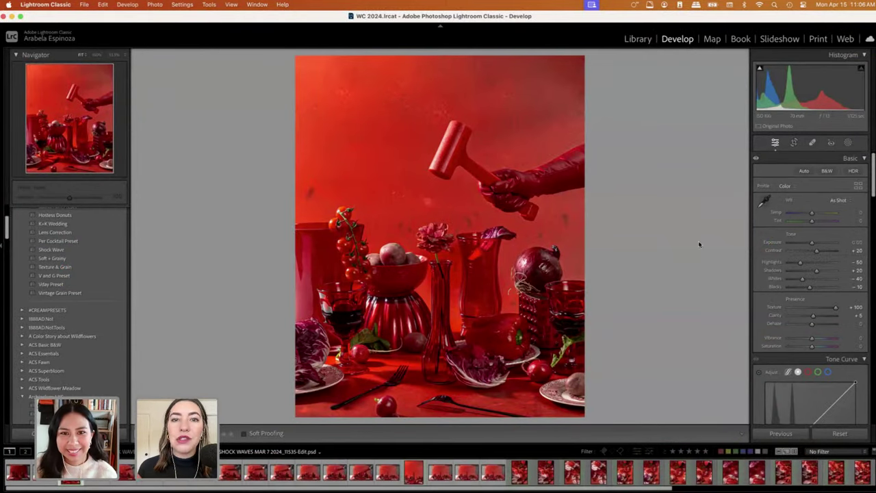
{"action": "left_click", "coordinate": [735, 452]}
{"action": "key", "text": "8"}
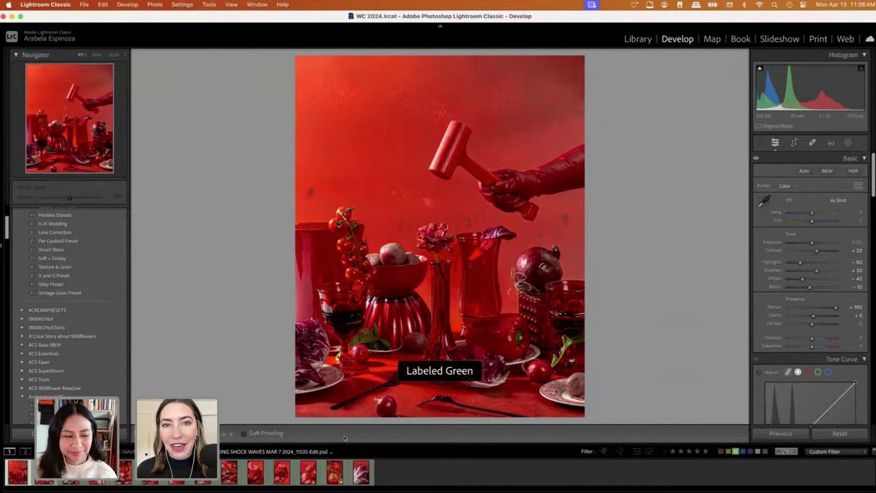
Examine the green-labelled final photos one by one, from the hammer shot through the close-ups of broken glass and plates.
{"action": "key", "text": "Right"}
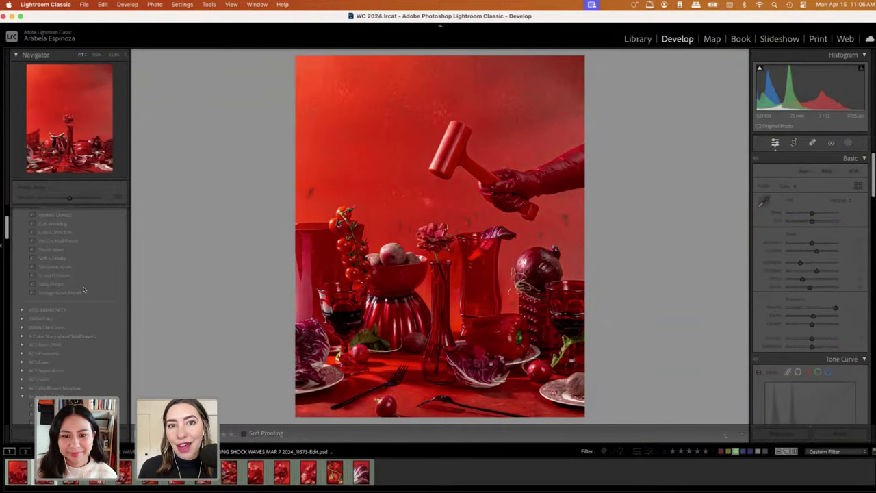
{"action": "key", "text": "Right"}
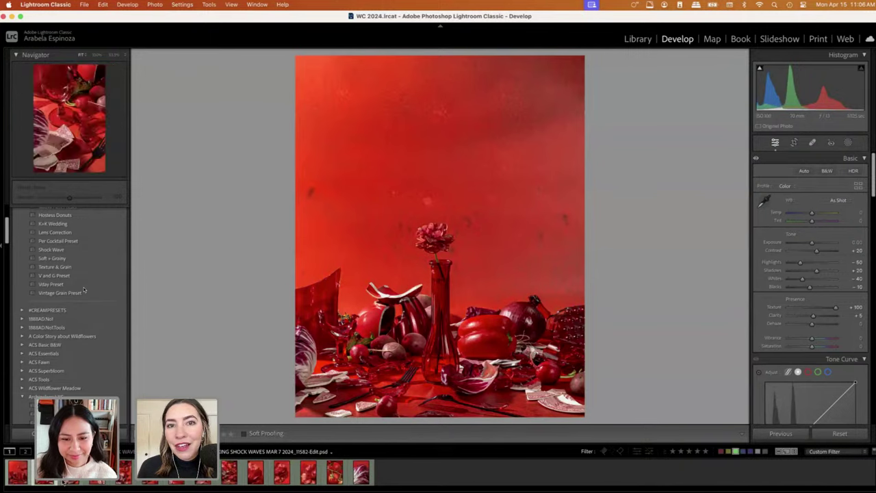
{"action": "key", "text": "Right"}
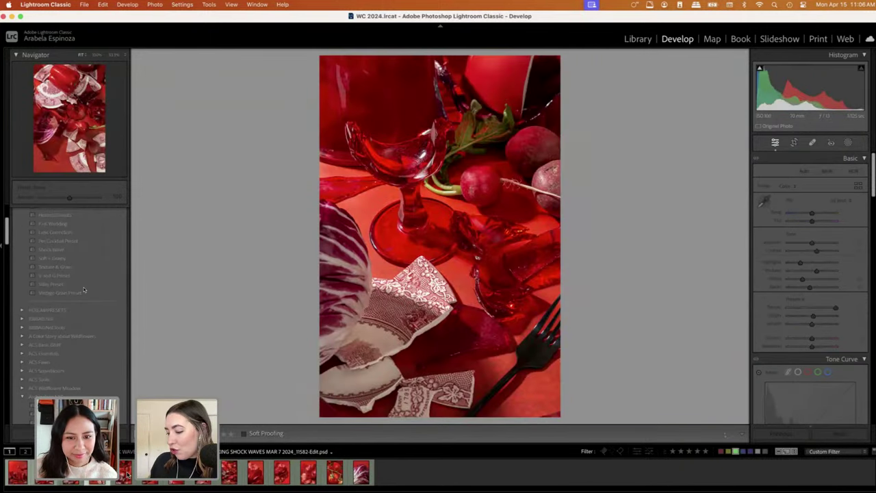
{"action": "key", "text": "Right"}
{"action": "key", "text": "Right"}
{"action": "key", "text": "Right"}
{"action": "key", "text": "Right"}
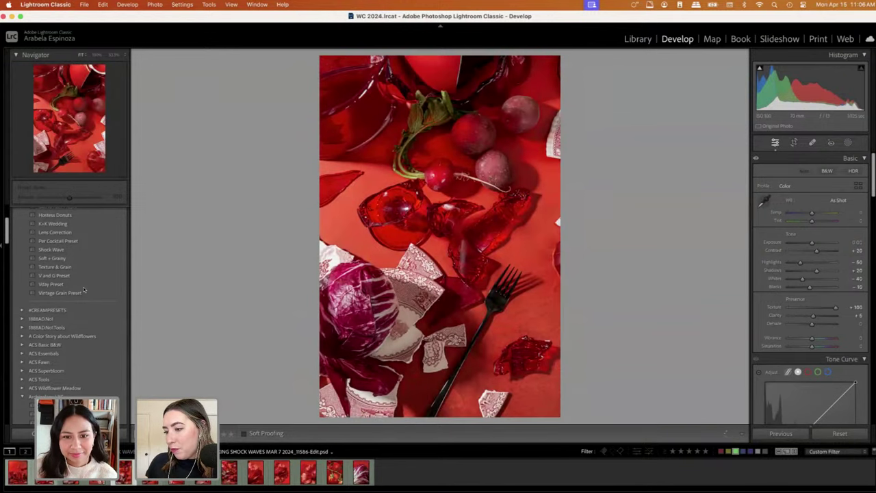
{"action": "key", "text": "Right"}
{"action": "key", "text": "Right"}
{"action": "key", "text": "Right"}
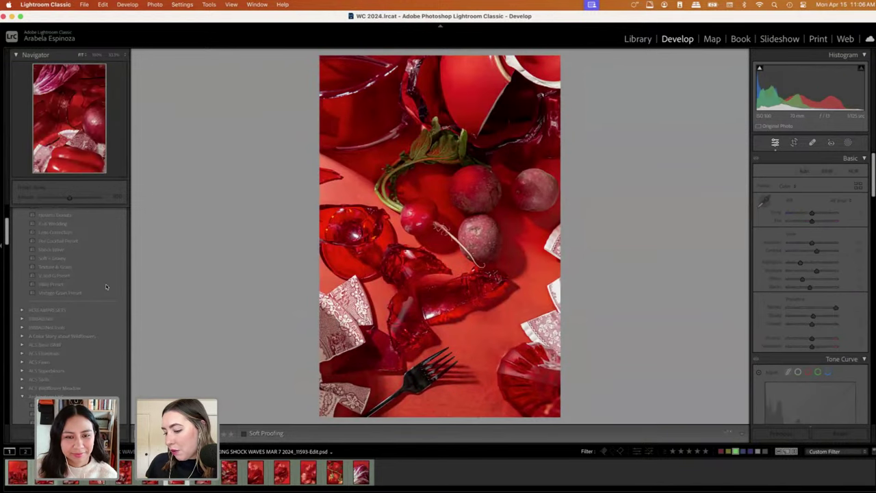
{"action": "key", "text": "Right"}
{"action": "key", "text": "Right"}
{"action": "key", "text": "Right"}
{"action": "key", "text": "Right"}
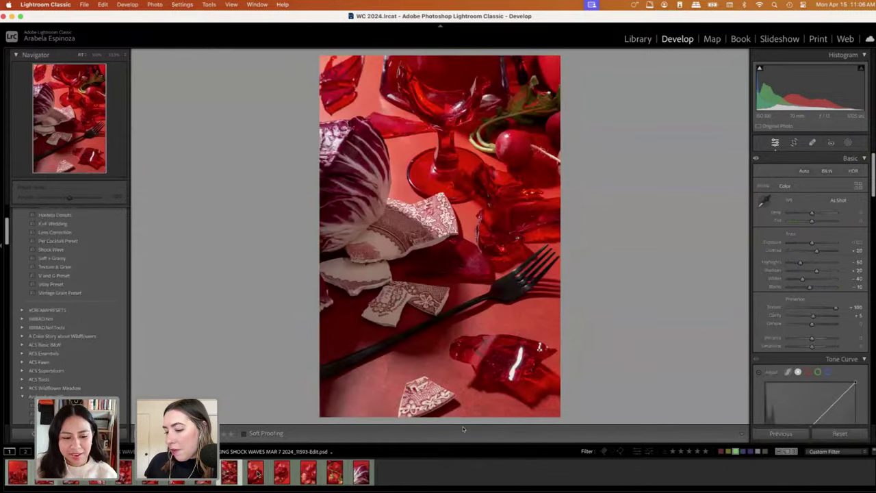
{"action": "key", "text": "Right"}
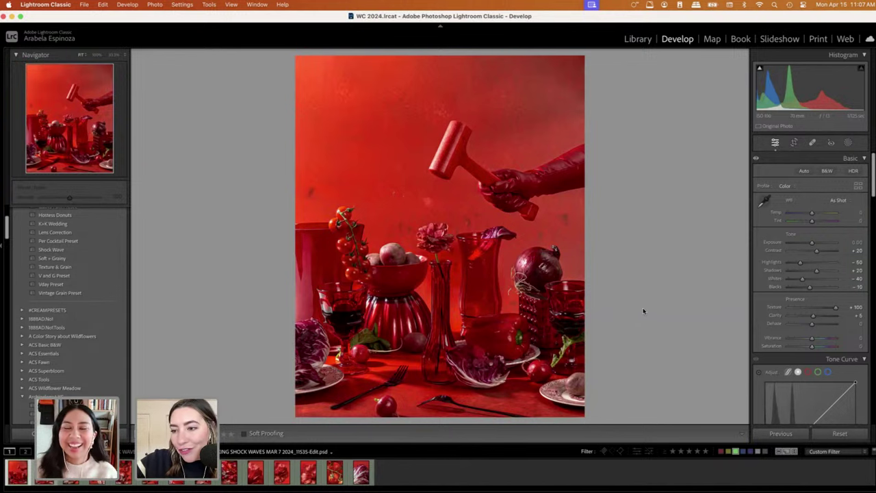
{"action": "key", "text": "Right"}
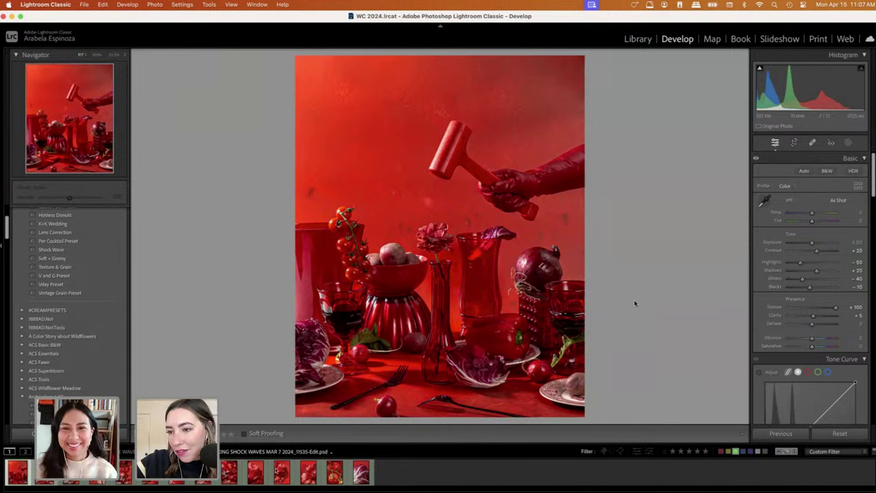
{"action": "key", "text": "Left"}
{"action": "key", "text": "Right"}
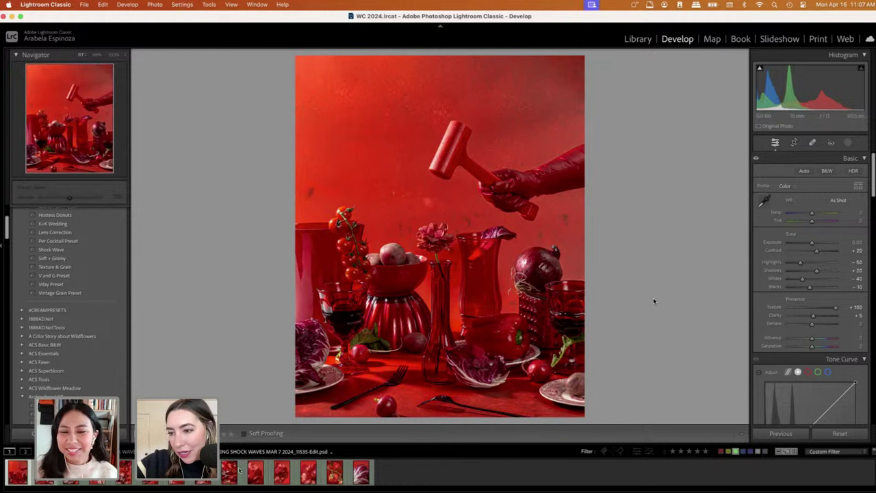
{"action": "key", "text": "Left"}
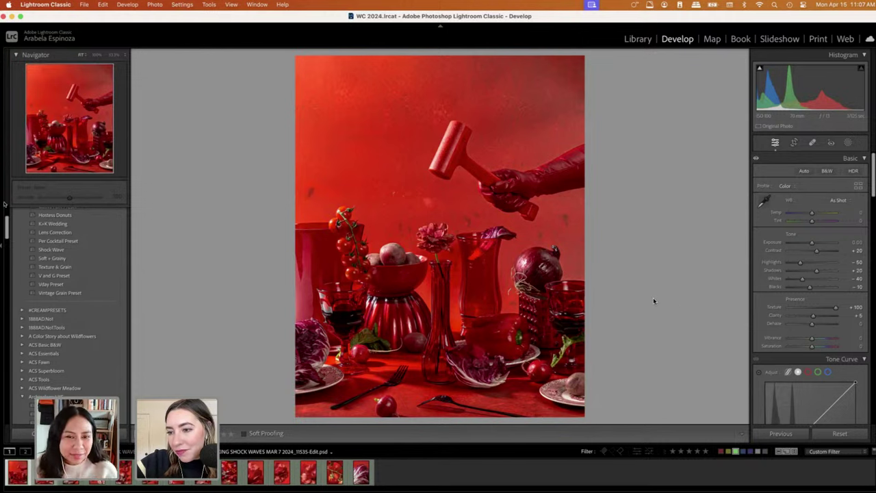
{"action": "key", "text": "Right"}
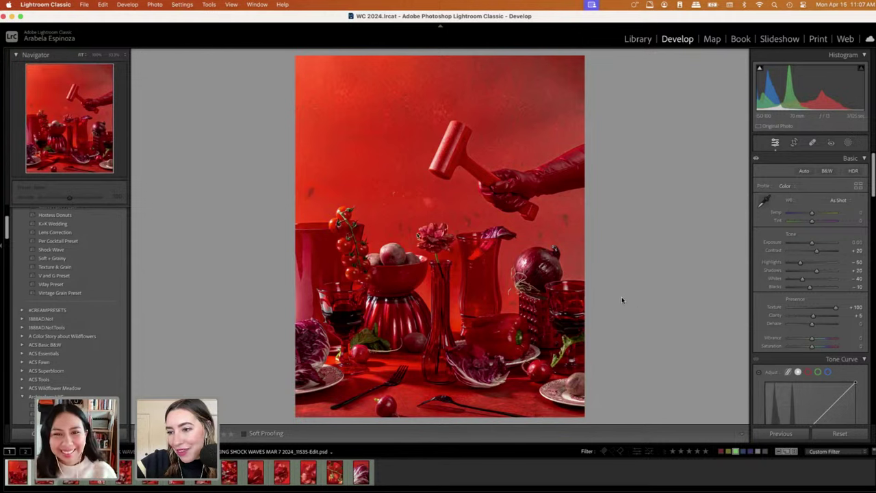
{"action": "key", "text": "Left"}
{"action": "key", "text": "Right"}
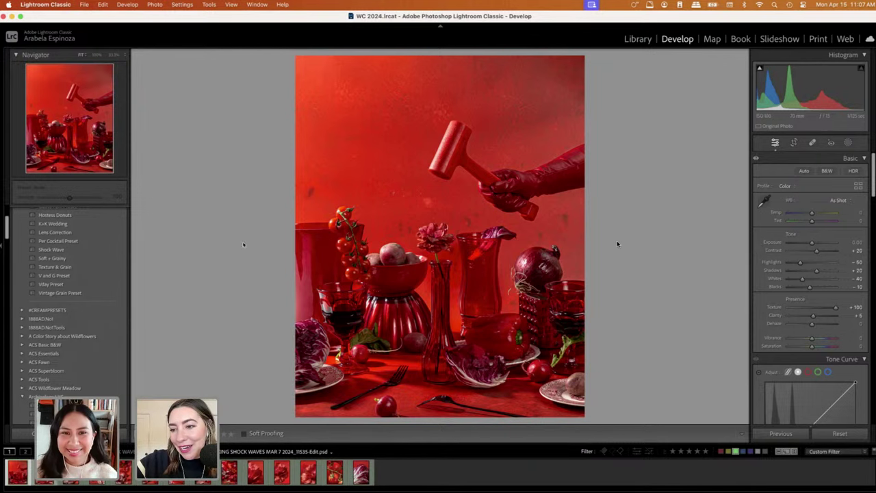
{"action": "key", "text": "Left"}
{"action": "key", "text": "Right"}
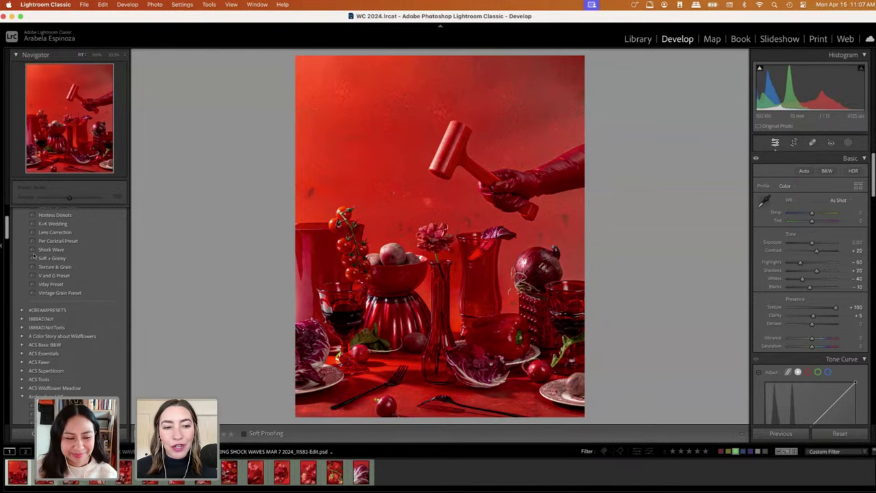
{"action": "key", "text": "Left"}
{"action": "key", "text": "Right"}
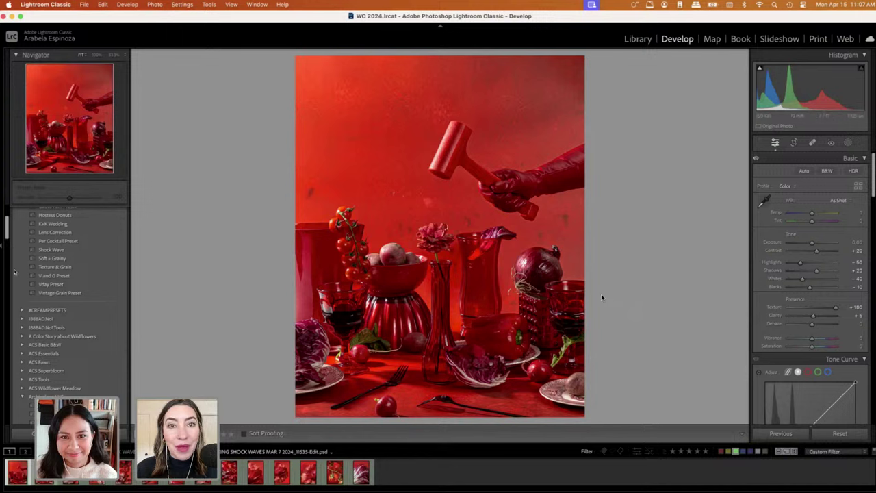
{"action": "key", "text": "Left"}
{"action": "key", "text": "Right"}
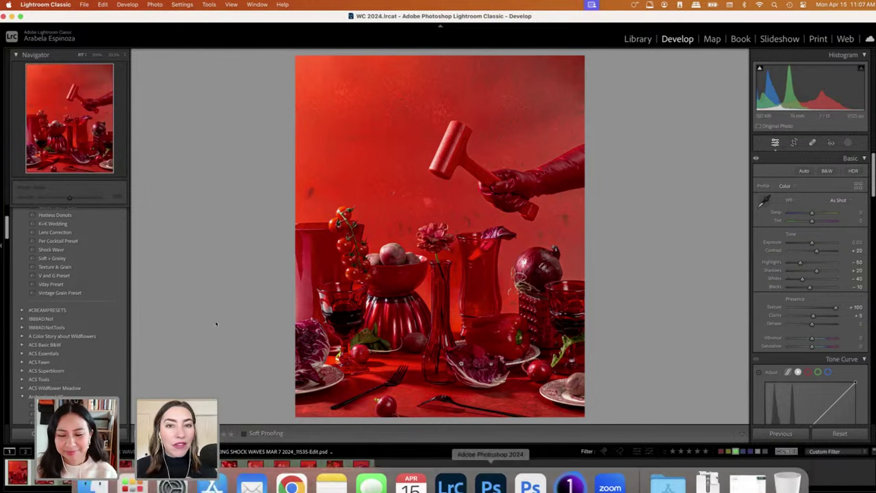
{"action": "key", "text": "Left"}
{"action": "key", "text": "Right"}
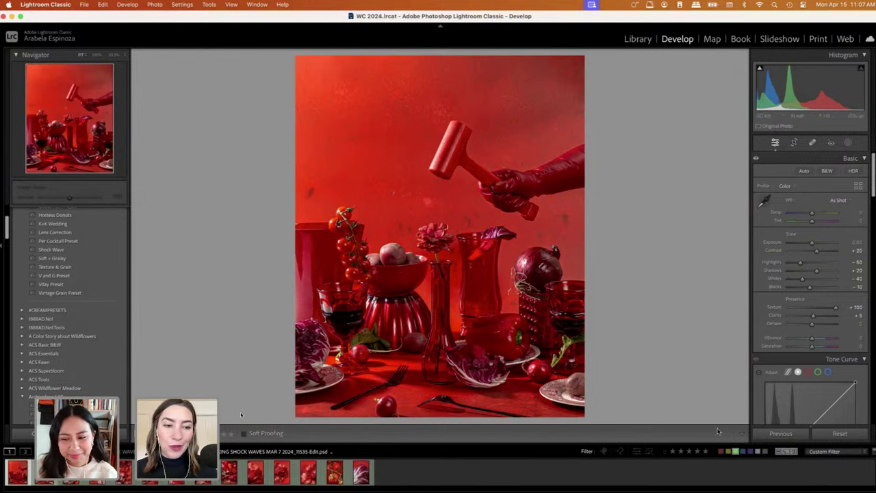
{"action": "key", "text": "Left"}
{"action": "key", "text": "Right"}
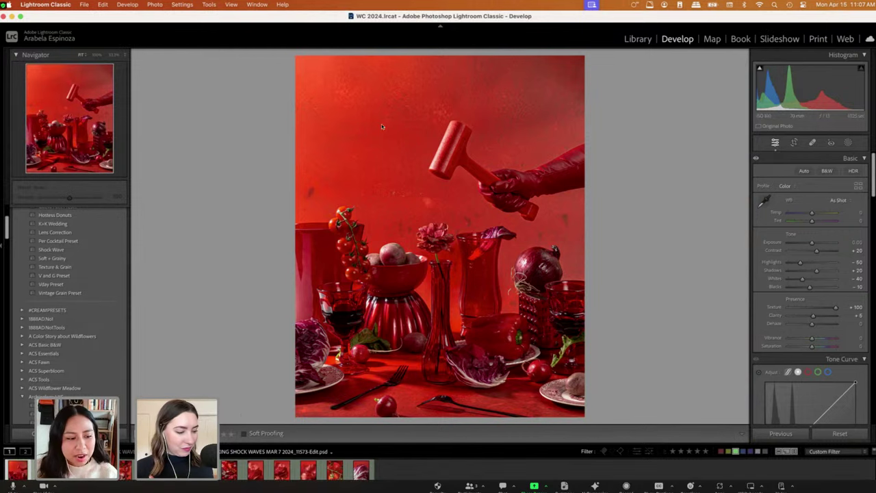
Examine the broken-glass and plate close-ups and the shattered table scene with the flower vase.
{"action": "key", "text": "Left"}
{"action": "key", "text": "Right"}
{"action": "key", "text": "Right"}
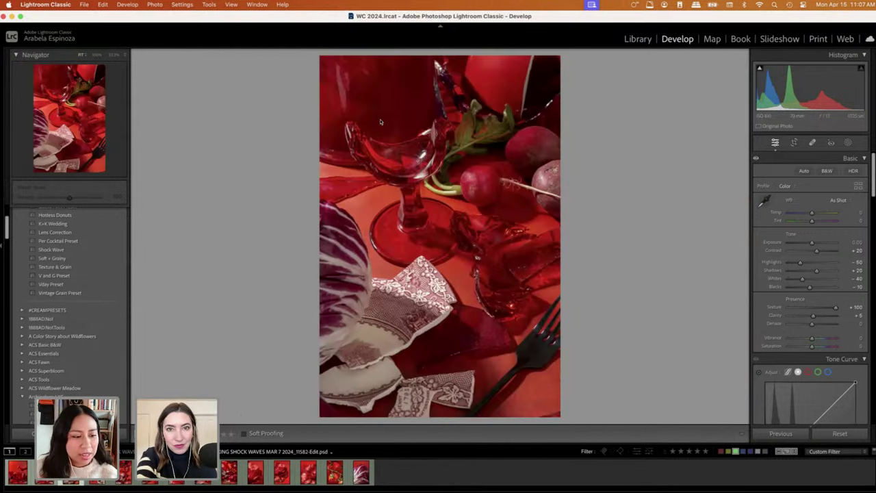
{"action": "key", "text": "Right"}
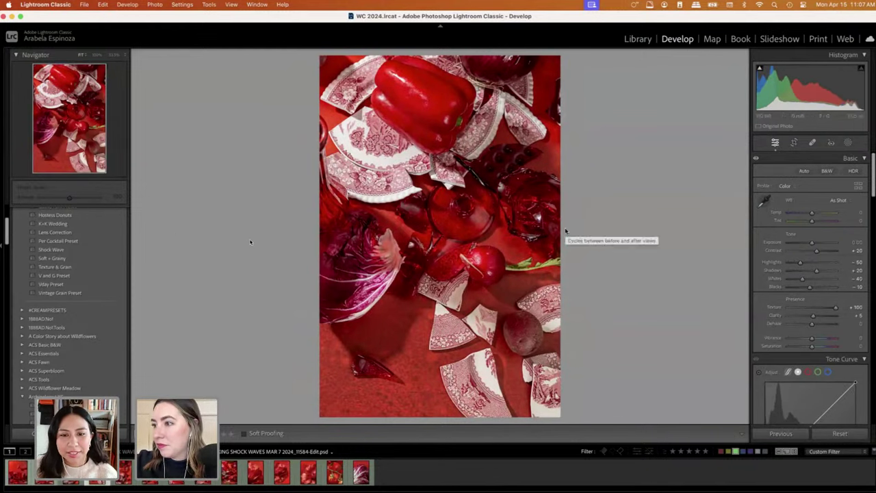
{"action": "key", "text": "Right"}
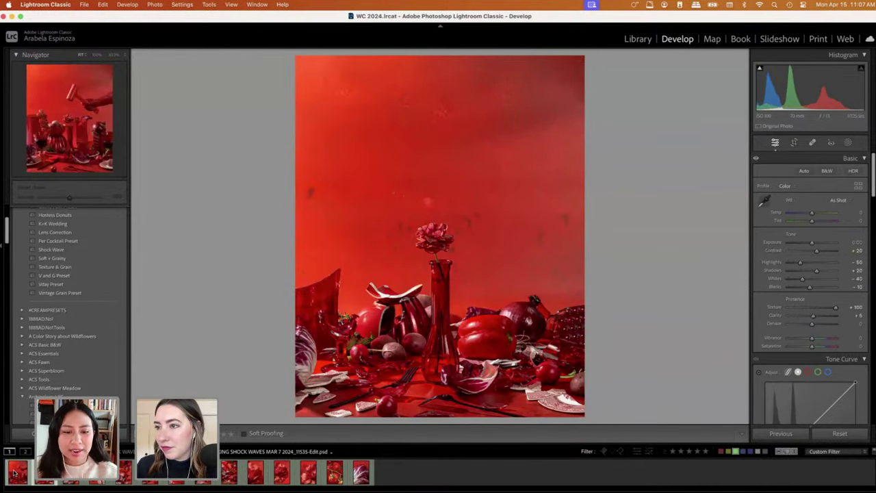
{"action": "key", "text": "Right"}
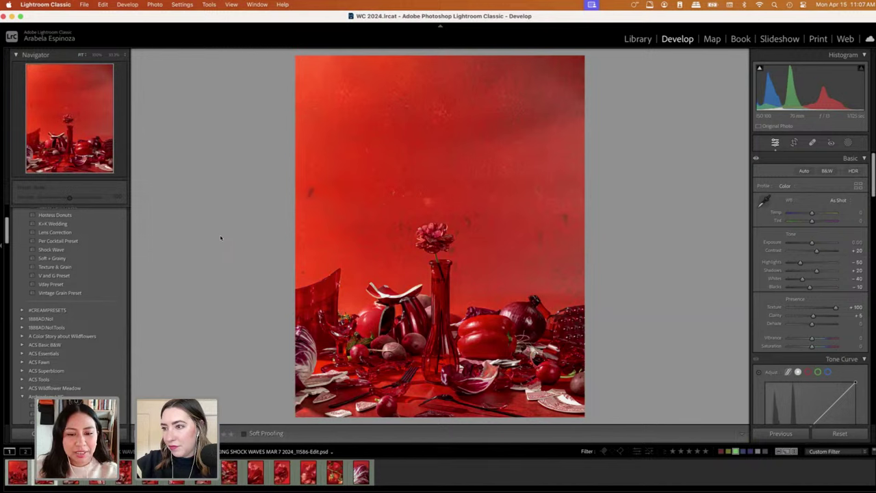
Turn off the colour-label filter and view the unedited CR2 frames of the intact table scene with and without the hammer.
{"action": "left_click", "coordinate": [742, 452]}
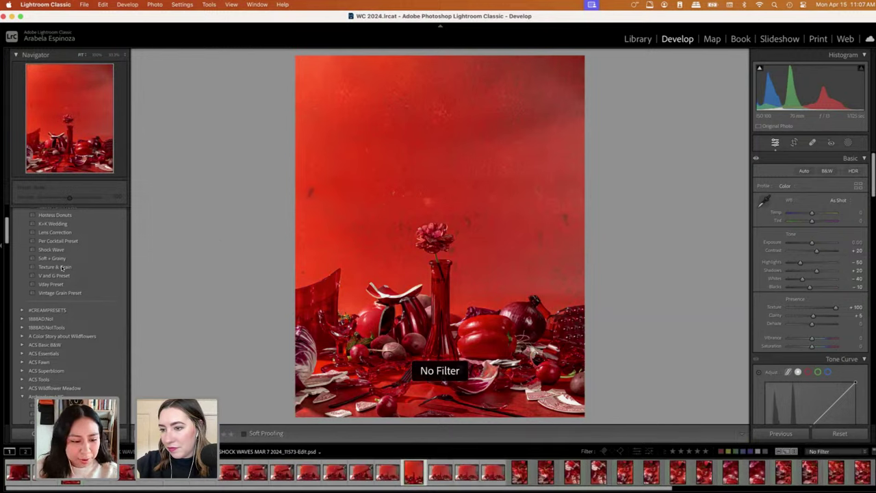
{"action": "key", "text": "Left"}
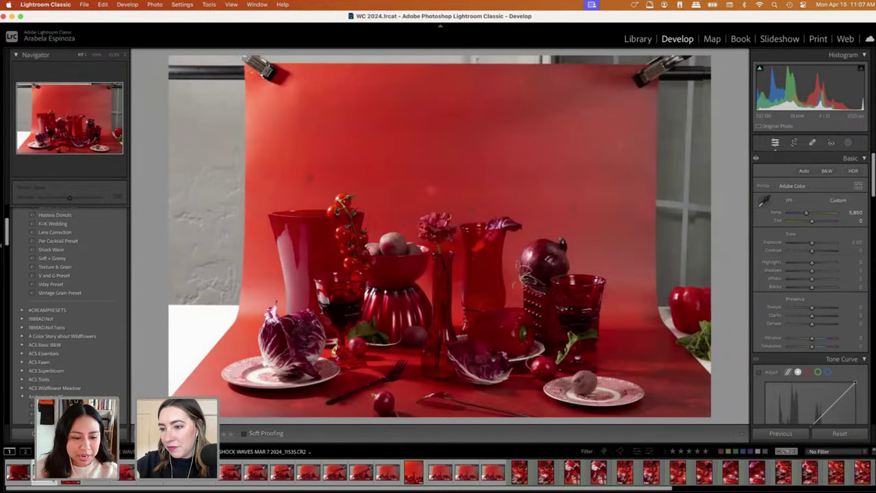
{"action": "key", "text": "Right"}
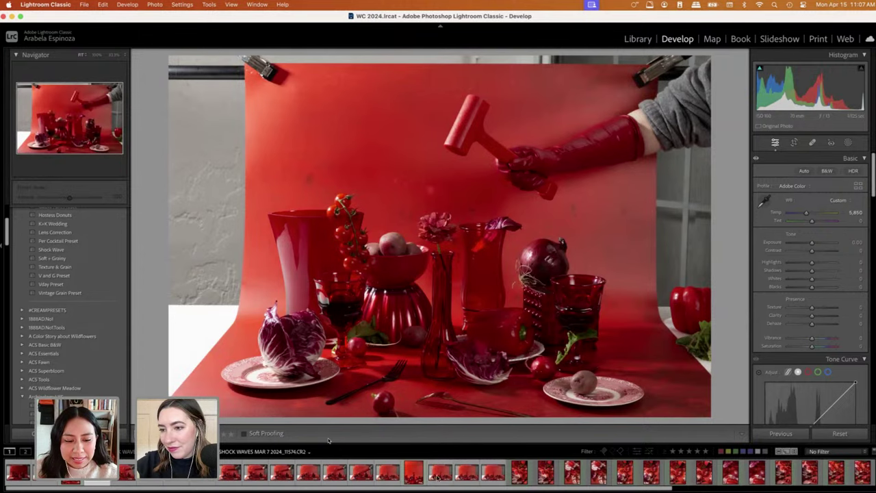
View the intact table scene in frame 11535 and open the empty setup frame 11489 with the grey card.
{"action": "left_click", "coordinate": [387, 473]}
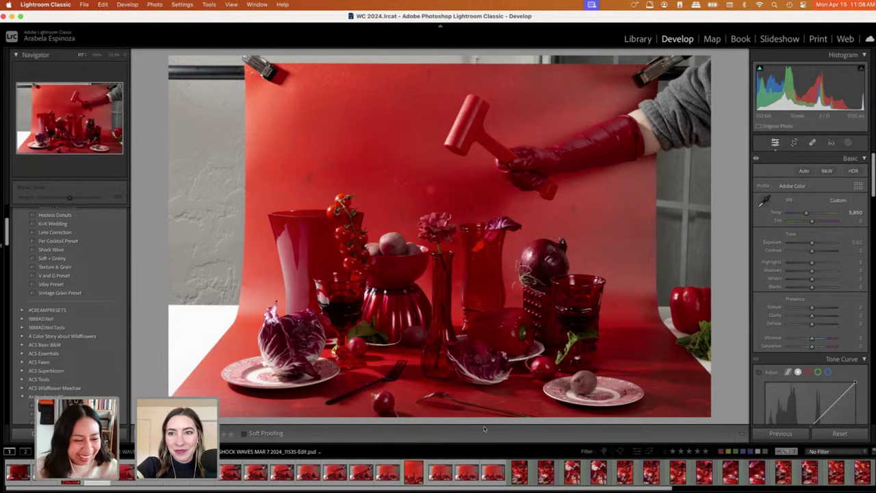
{"action": "left_click", "coordinate": [126, 476]}
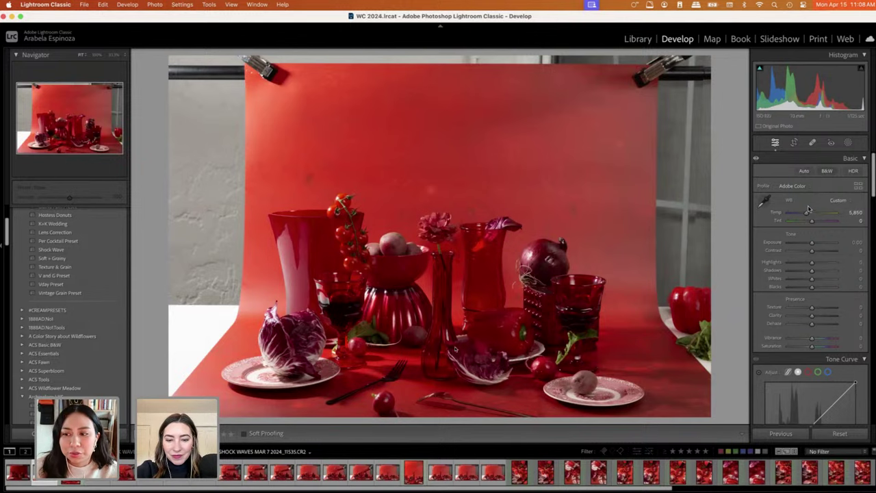
{"action": "key", "text": "Left"}
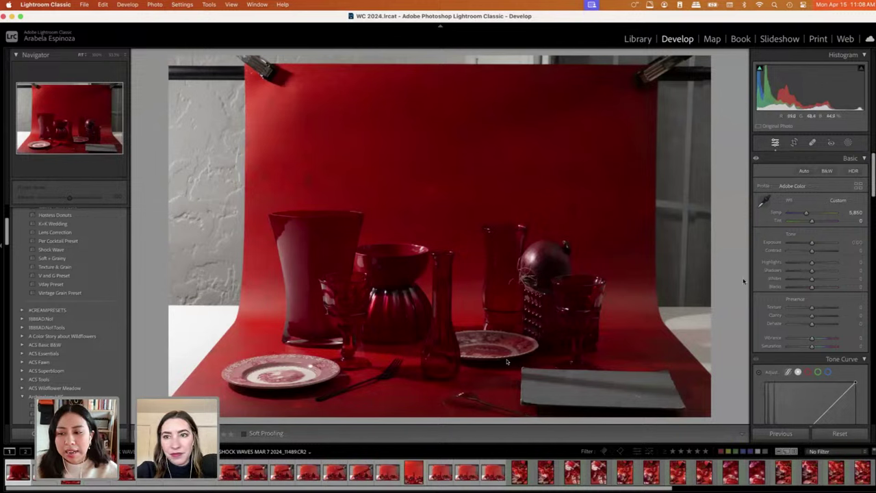
Try setting the white balance of frame 11489 by sampling the grey card with the White Balance Selector, and undo it.
{"action": "left_click", "coordinate": [765, 199]}
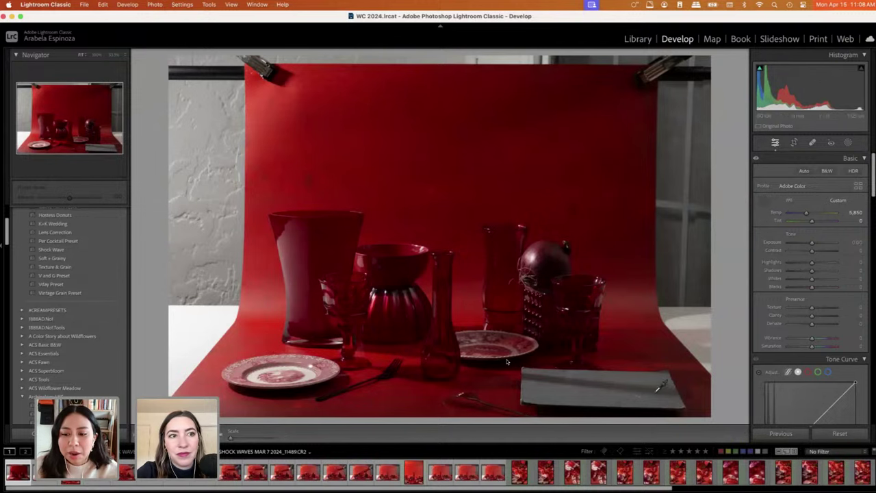
{"action": "left_click", "coordinate": [616, 380]}
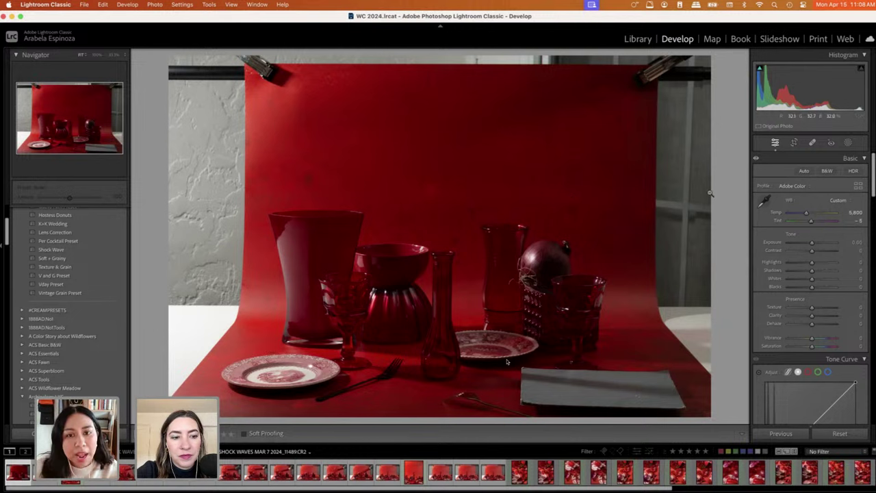
{"action": "key", "text": "super+z"}
Reset the develop settings of the intact scene frame 11535 and undo the reset.
{"action": "key", "text": "Right"}
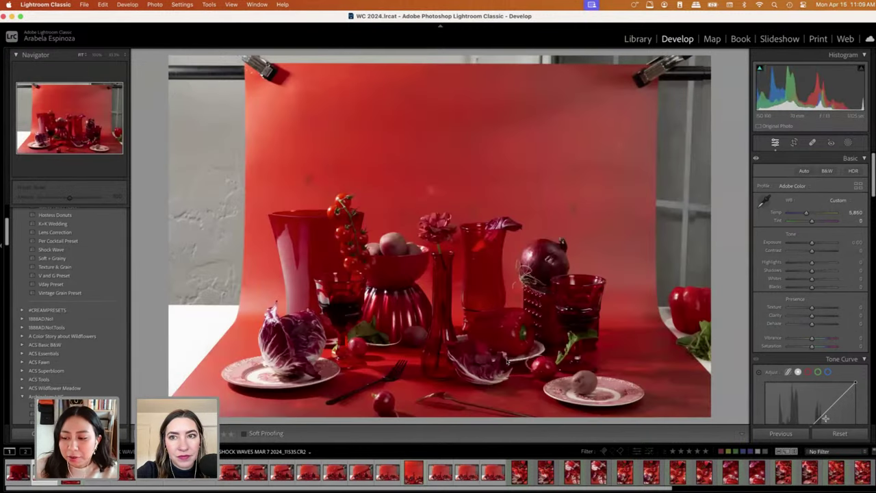
{"action": "left_click", "coordinate": [840, 434]}
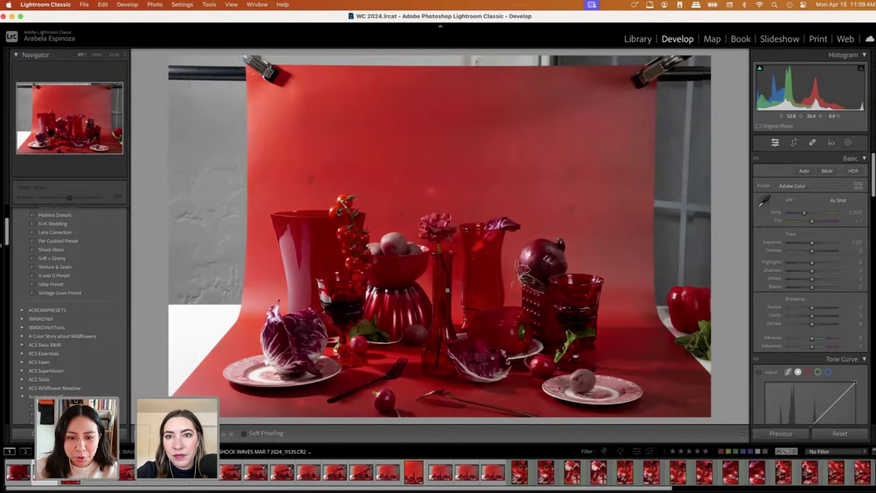
{"action": "key", "text": "super+z"}
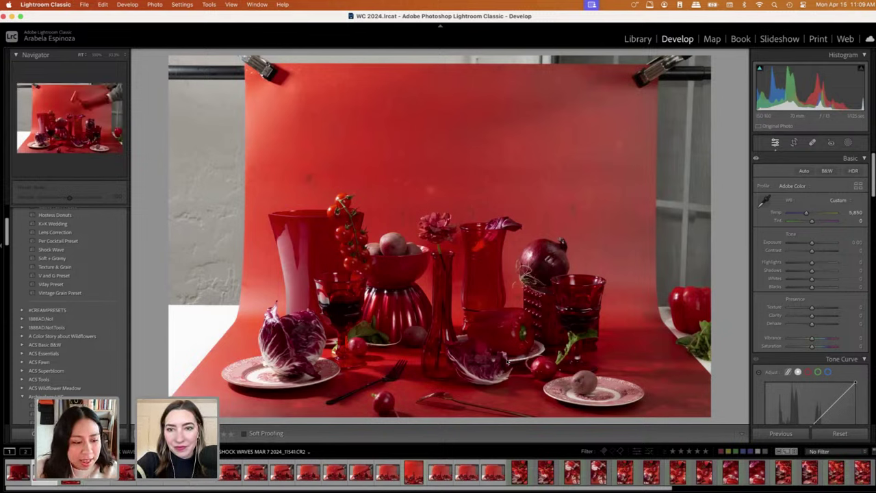
Select frames 11535, 11541 and 11573 and open them as layers in one Photoshop document, switching to Photoshop 2024.
{"action": "key", "text": "super+a"}
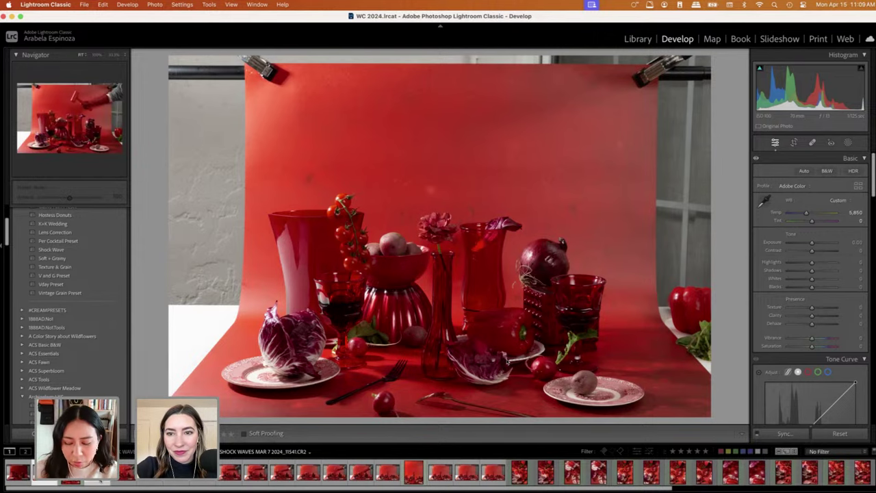
{"action": "key", "text": "Right"}
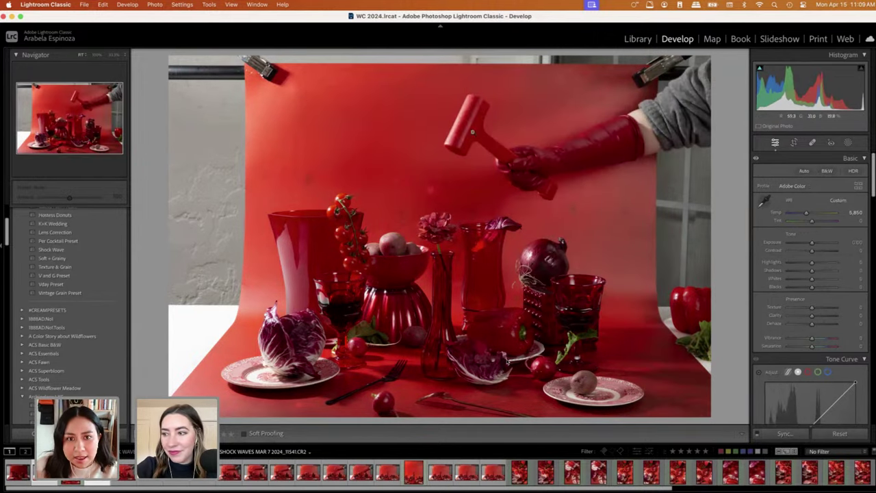
{"action": "mouse_move", "coordinate": [468, 458]}
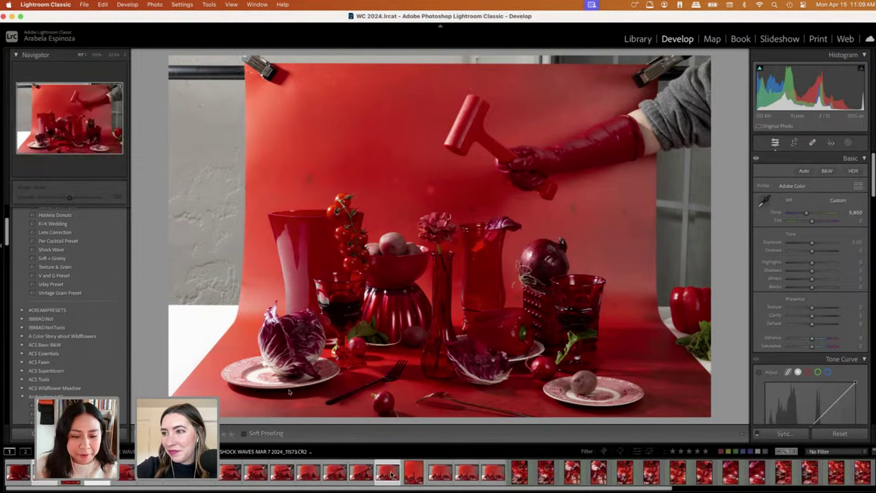
{"action": "right_click", "coordinate": [391, 475]}
{"action": "mouse_move", "coordinate": [447, 274]}
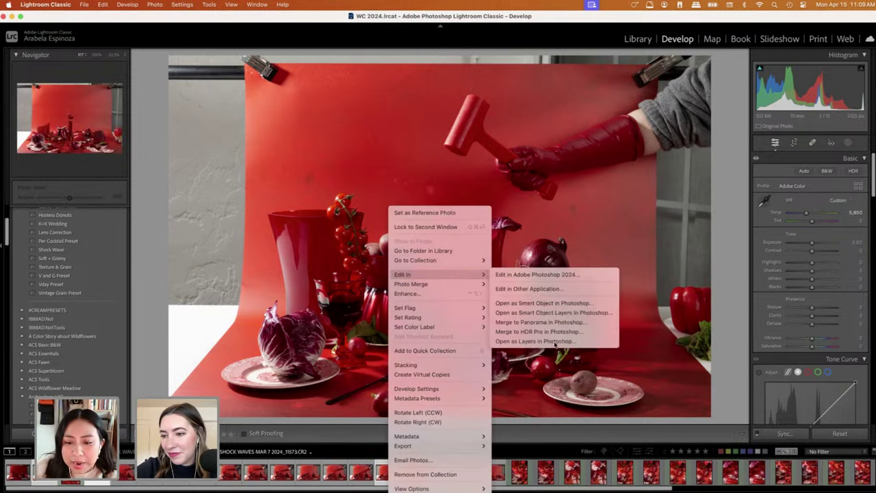
{"action": "left_click", "coordinate": [625, 339]}
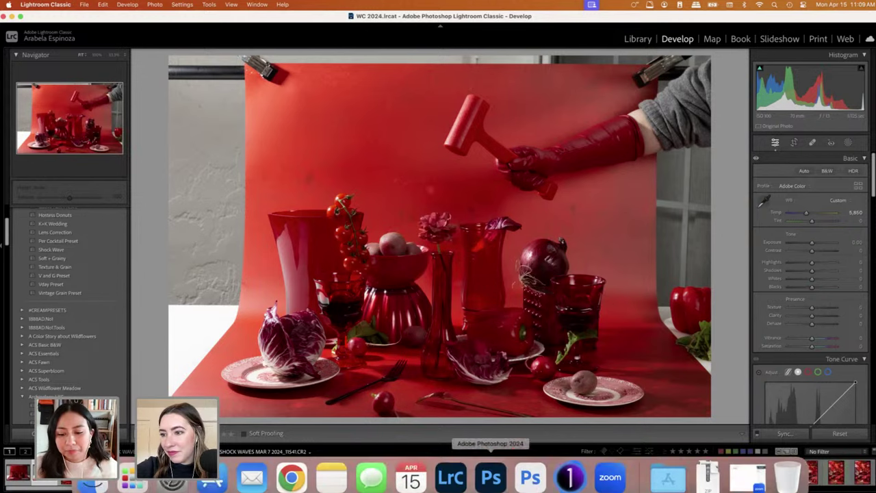
{"action": "left_click", "coordinate": [490, 477]}
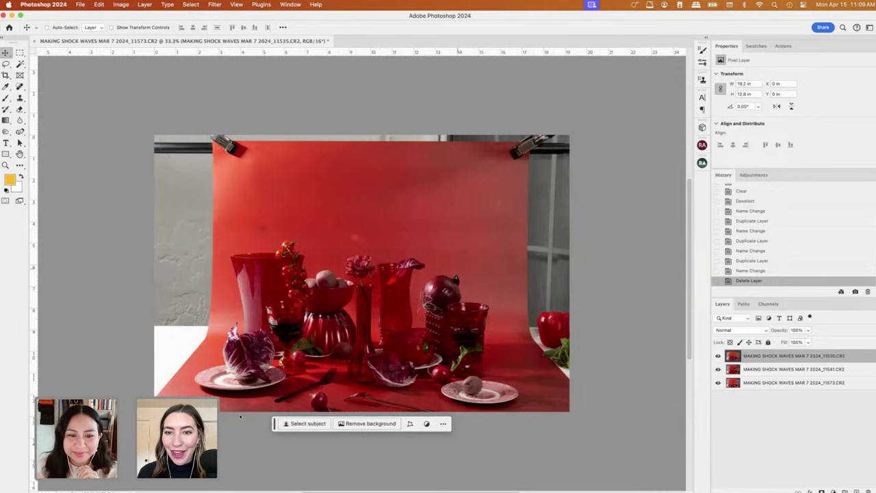
Hide the 11535 and 11541 layers one after the other to view the scene in each stacked frame.
{"action": "scroll", "coordinate": [239, 417], "scroll_direction": "down", "scroll_amount": 2}
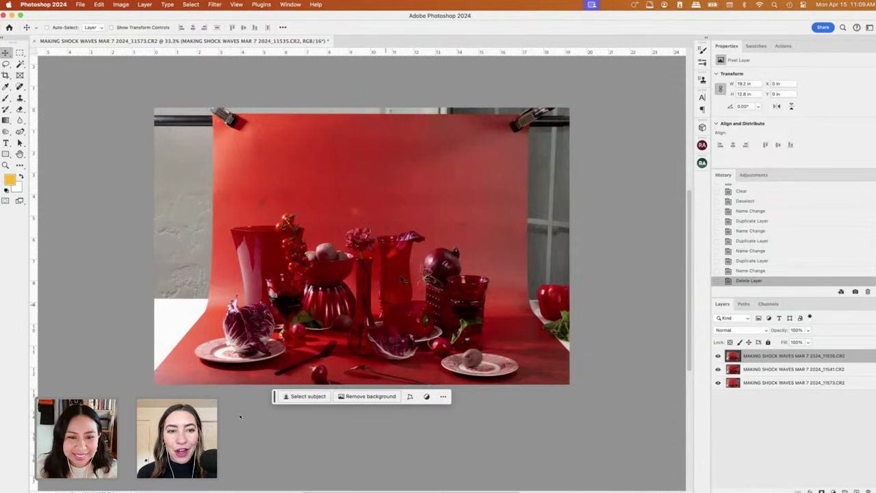
{"action": "scroll", "coordinate": [402, 279], "scroll_direction": "up", "scroll_amount": 3}
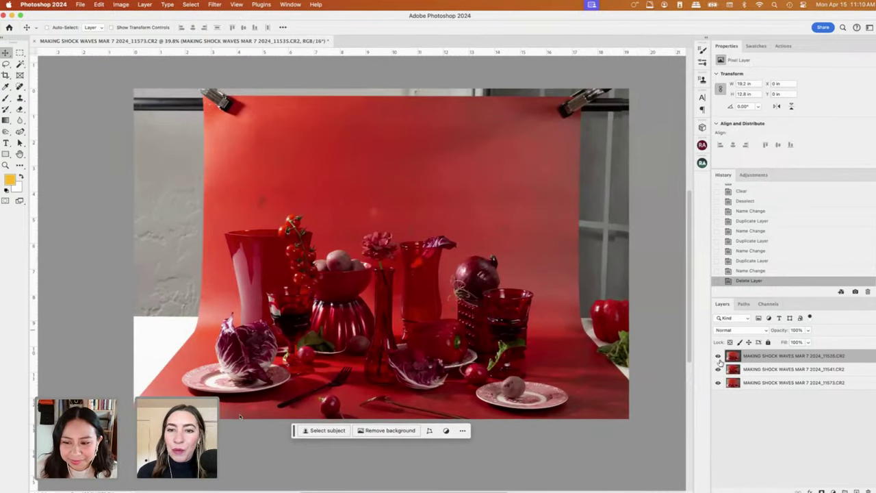
{"action": "left_click", "coordinate": [719, 356]}
{"action": "left_click", "coordinate": [718, 369]}
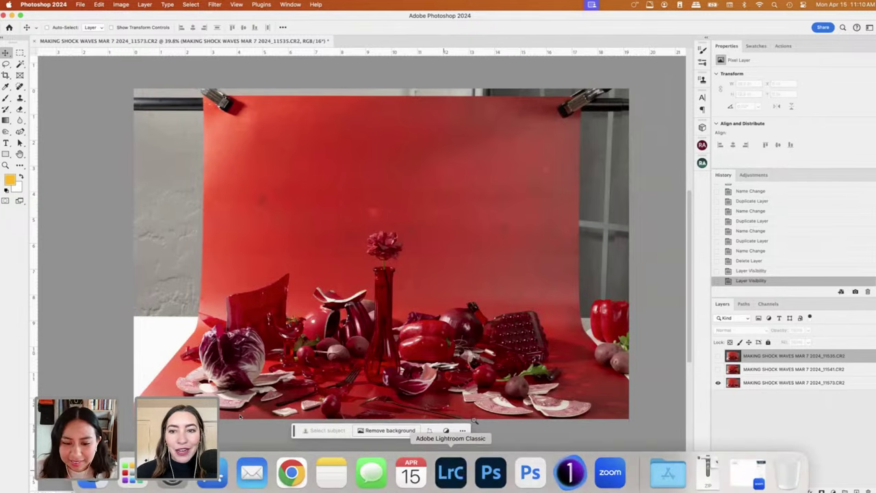
Switch to Lightroom Classic and compare the unedited shattered-table frames 11573, 11574 and 11575.
{"action": "left_click", "coordinate": [451, 473]}
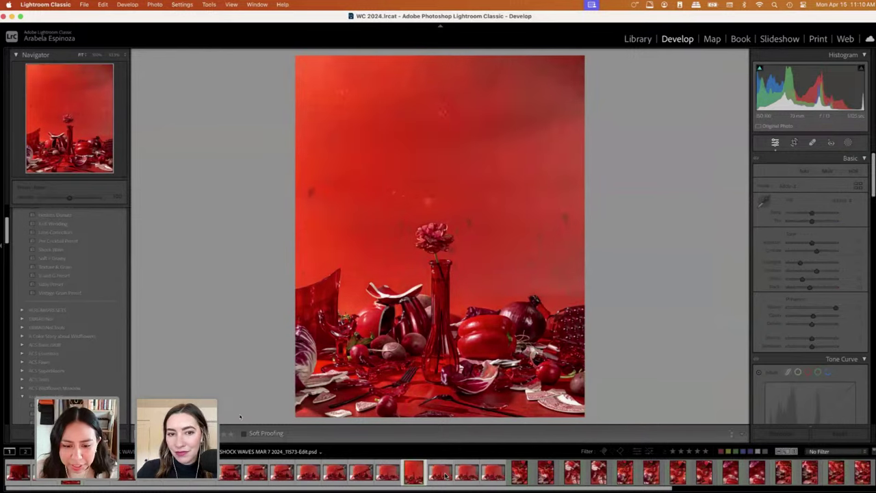
{"action": "left_click", "coordinate": [445, 478]}
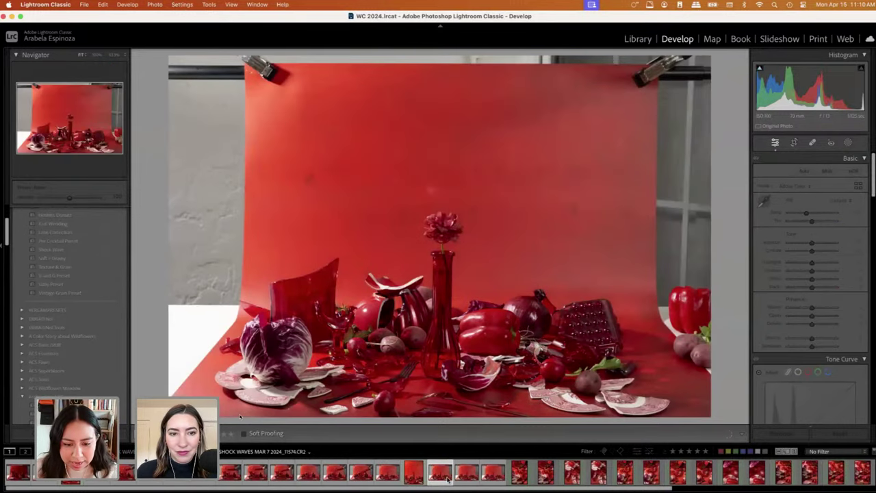
{"action": "right_click", "coordinate": [469, 478]}
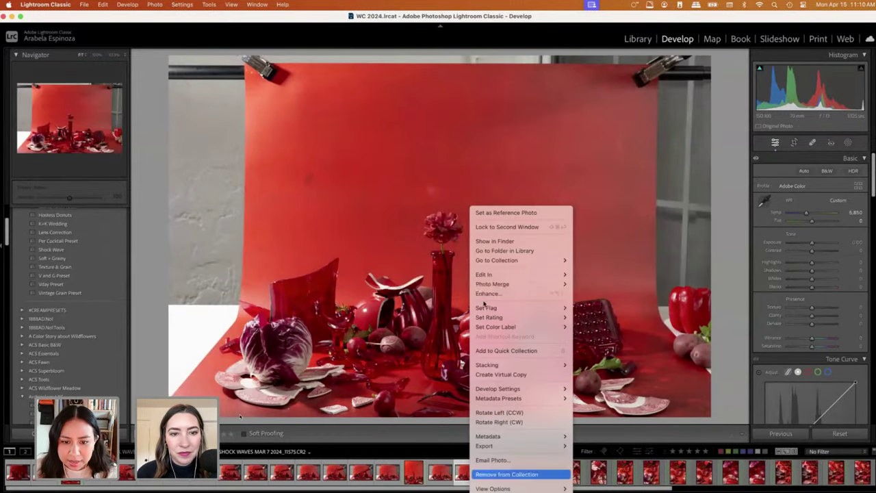
{"action": "left_click", "coordinate": [420, 400]}
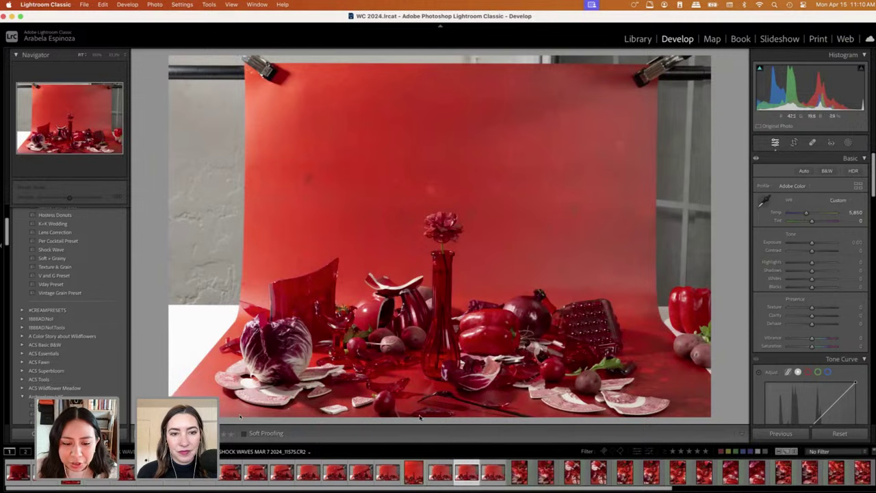
{"action": "left_click", "coordinate": [388, 473]}
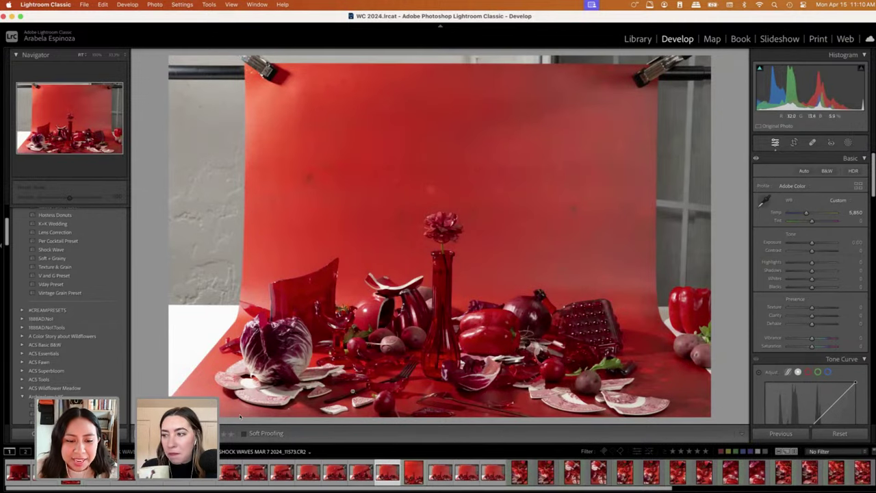
{"action": "left_click", "coordinate": [443, 474]}
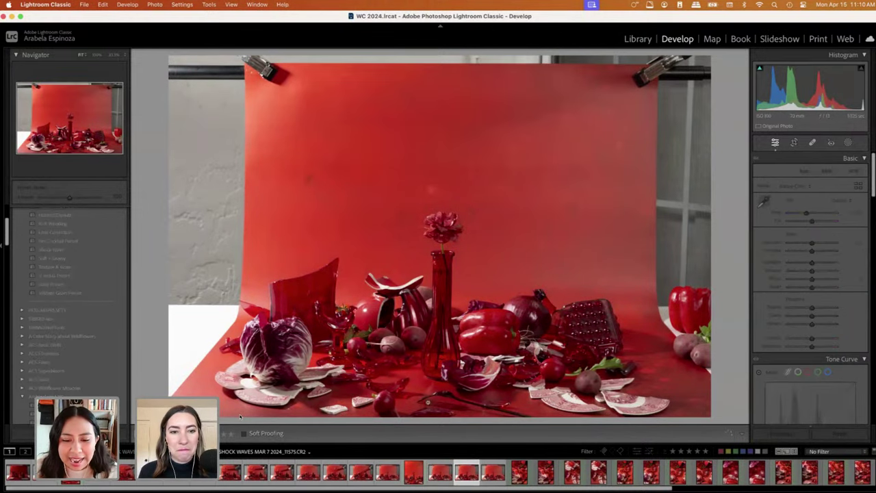
Open the shattered-table frame 11575 for editing in Adobe Photoshop 2024 and switch to Photoshop.
{"action": "right_click", "coordinate": [454, 477]}
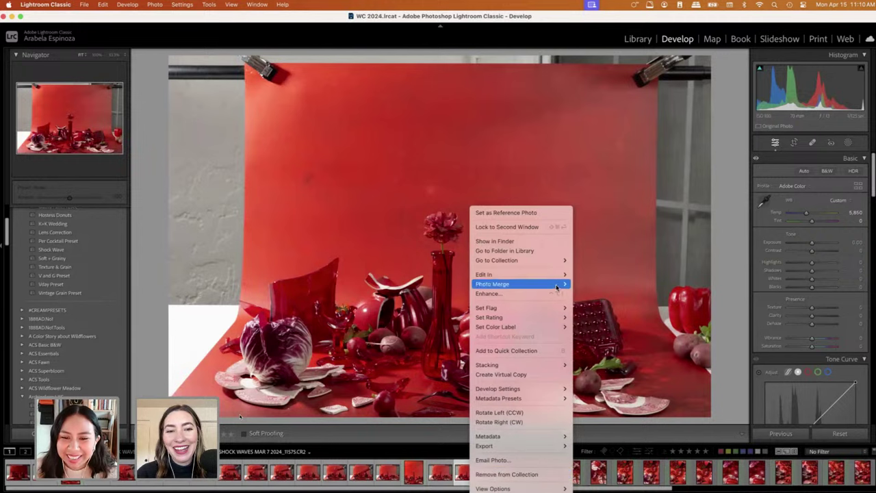
{"action": "mouse_move", "coordinate": [551, 275]}
{"action": "left_click", "coordinate": [609, 274]}
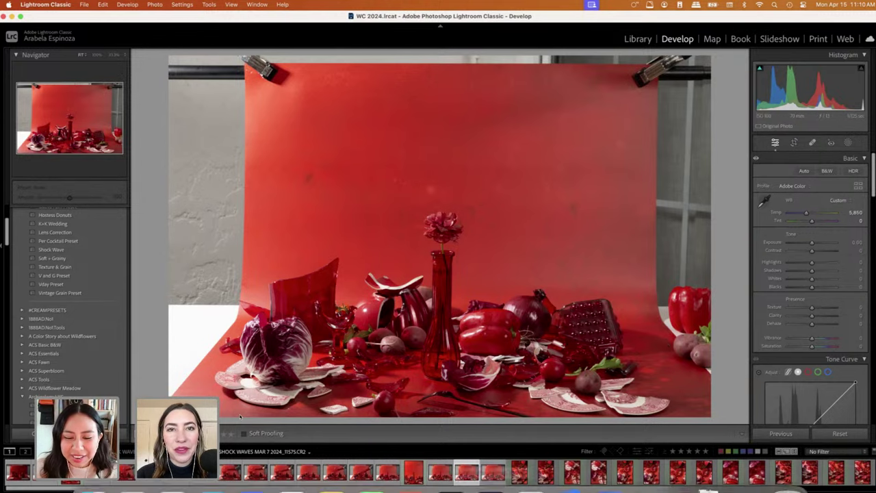
{"action": "mouse_move", "coordinate": [472, 489]}
{"action": "left_click", "coordinate": [489, 473]}
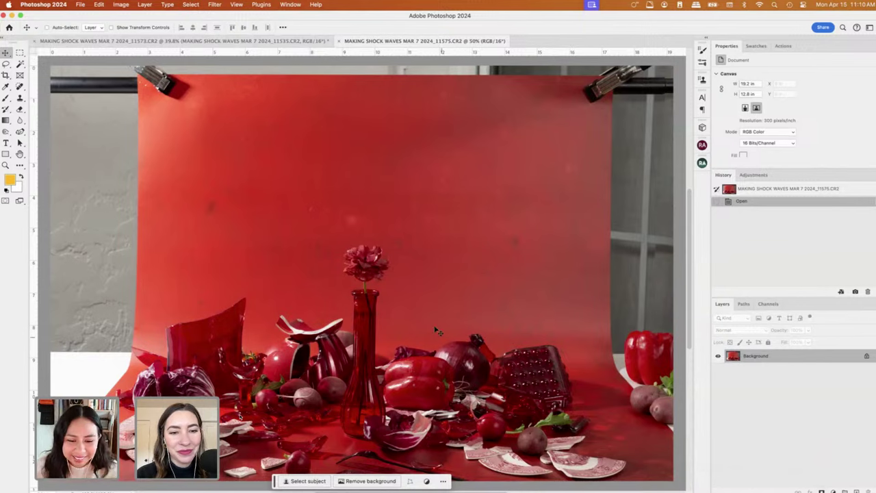
Copy the entire 11575 image and paste it as a new layer on top of the layered 11573 document.
{"action": "key", "text": "super+a"}
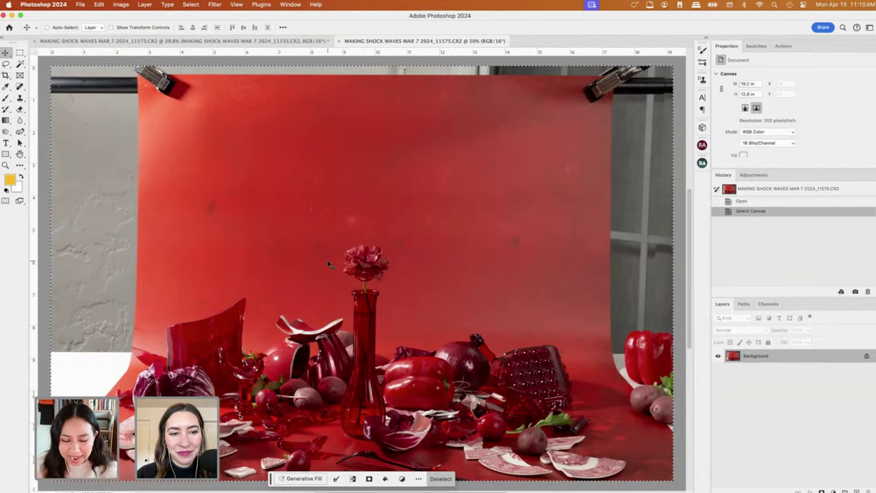
{"action": "scroll", "coordinate": [339, 239], "scroll_direction": "down", "scroll_amount": 2}
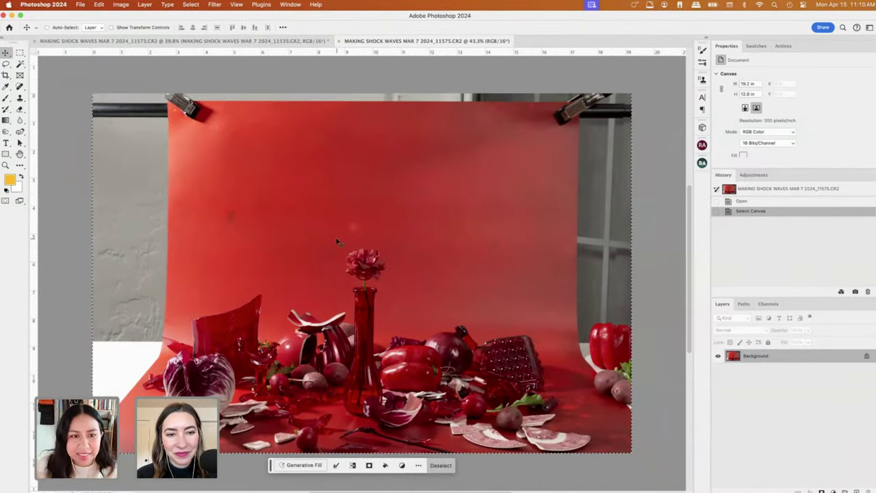
{"action": "left_click", "coordinate": [147, 43]}
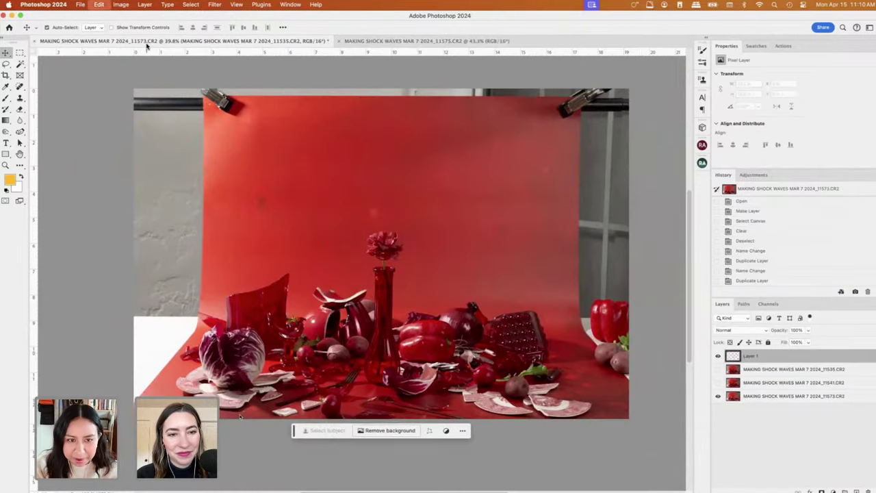
{"action": "key", "text": "super+v"}
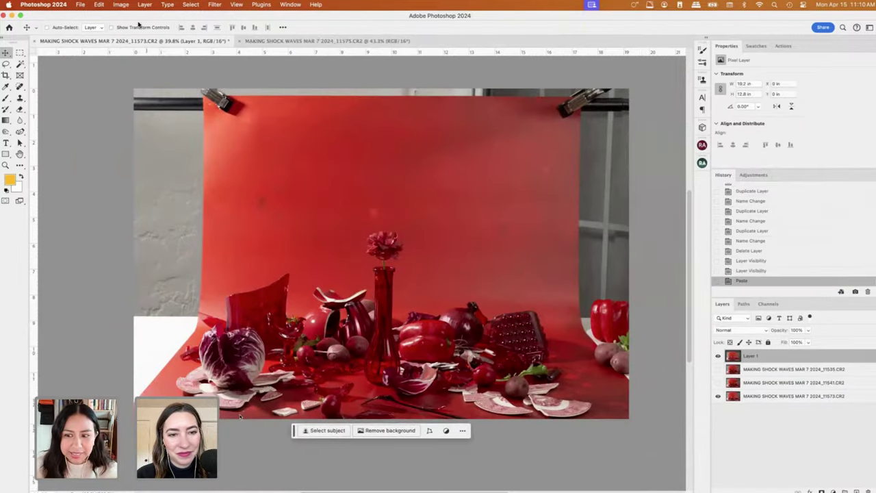
Toggle the visibility of the upper three layers to compare all four stacked frames, leaving every layer visible.
{"action": "left_click", "coordinate": [718, 369]}
{"action": "left_click", "coordinate": [719, 382]}
{"action": "left_click", "coordinate": [718, 356]}
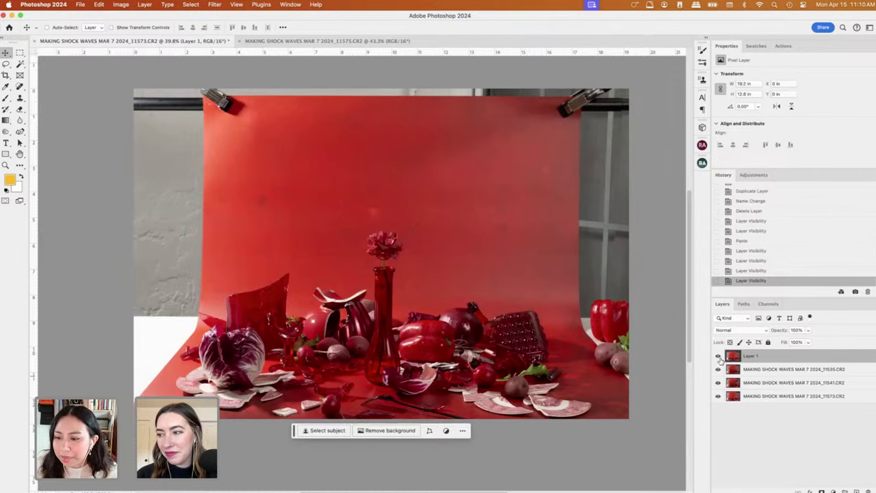
{"action": "left_click_drag", "start_coordinate": [718, 356], "coordinate": [719, 383]}
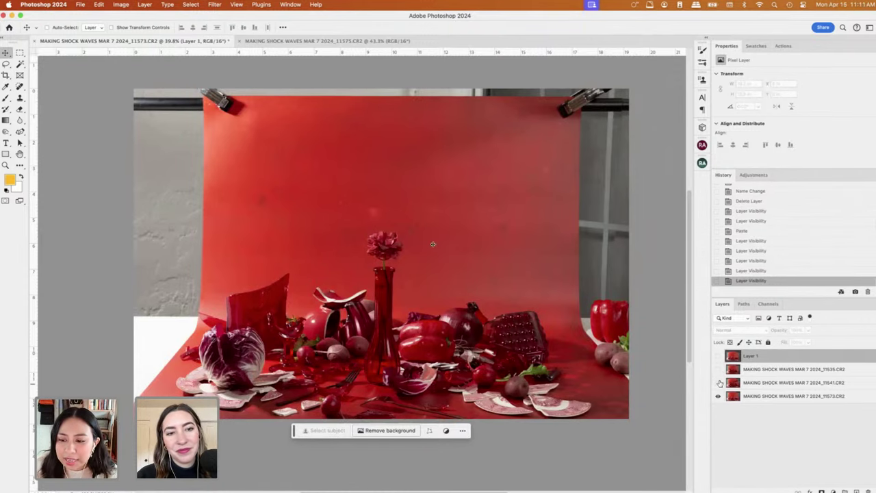
{"action": "left_click", "coordinate": [718, 382]}
{"action": "left_click", "coordinate": [719, 369]}
{"action": "left_click", "coordinate": [719, 356]}
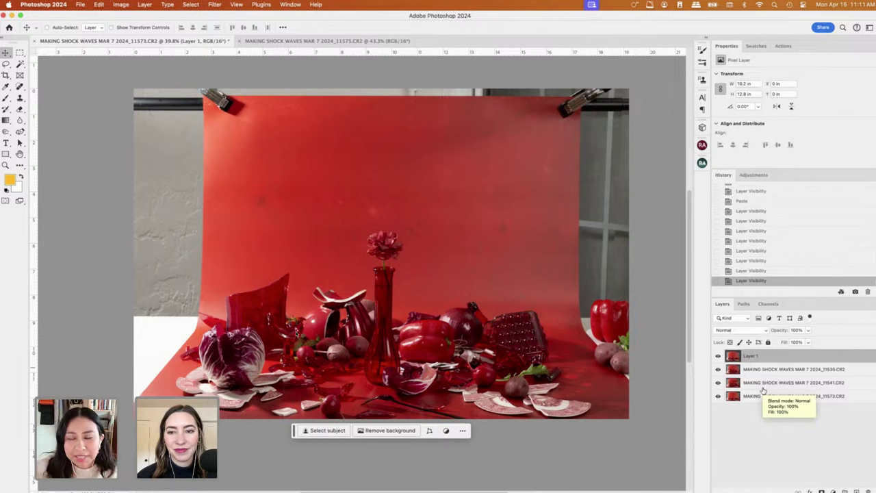
Hide Layer 1 and the 11535 layer, and rename the 11541 layer HAND WITH HAMMER.
{"action": "left_click", "coordinate": [715, 354]}
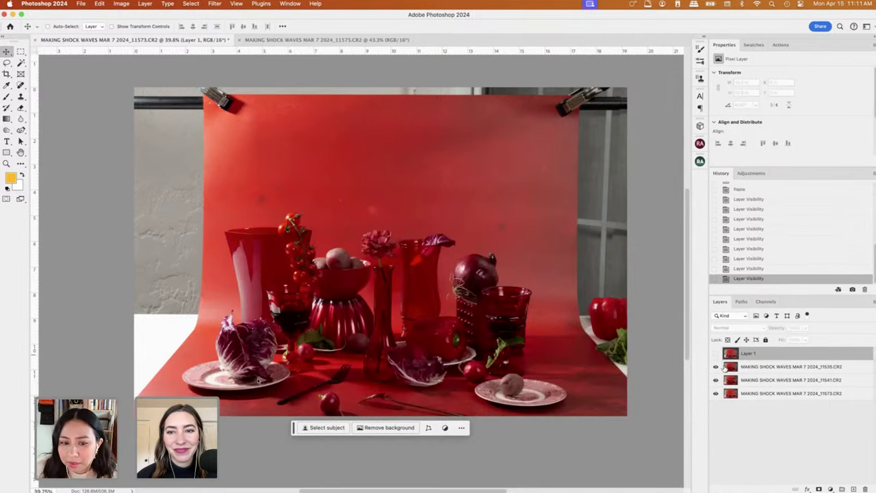
{"action": "left_click", "coordinate": [717, 393]}
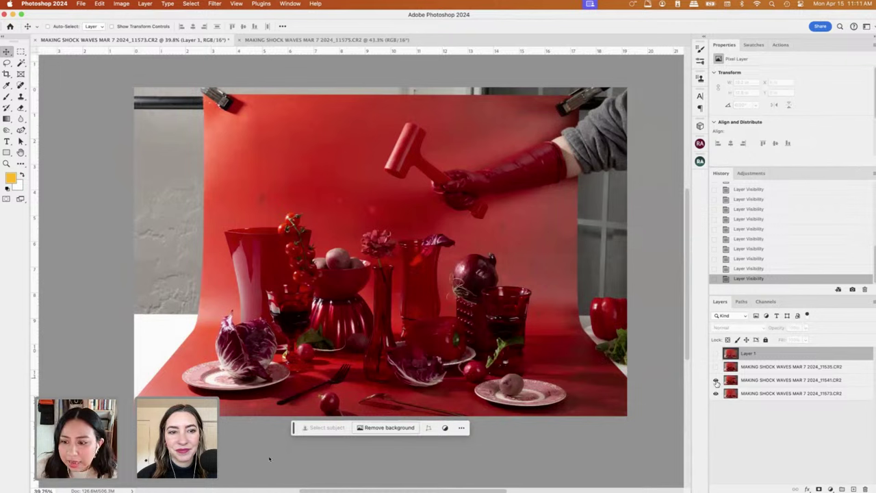
{"action": "double_click", "coordinate": [756, 381]}
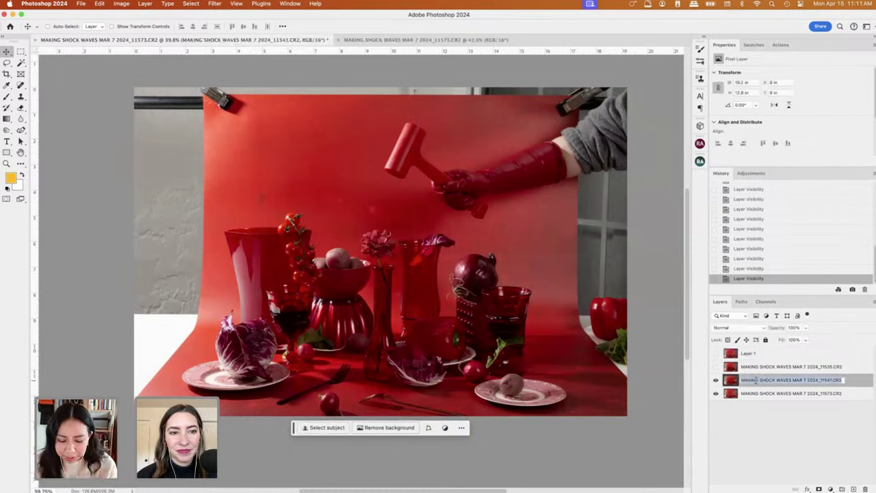
{"action": "type", "text": "Ha"}
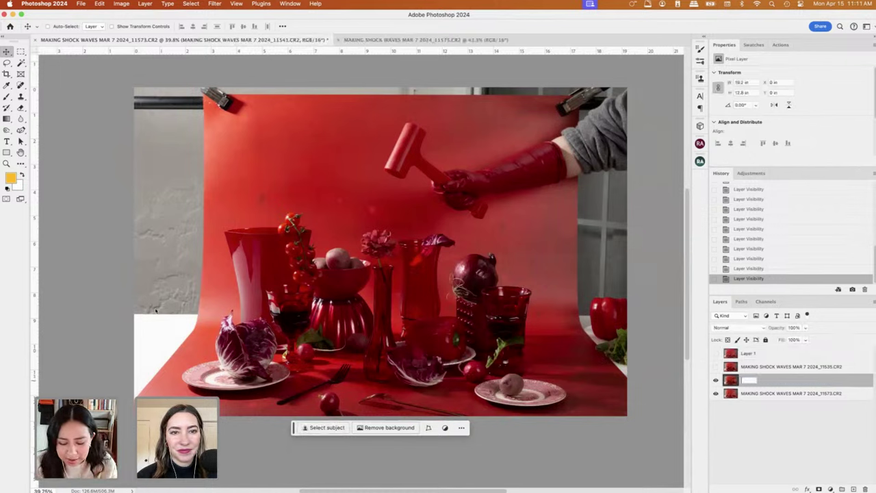
{"action": "type", "text": "ND SW"}
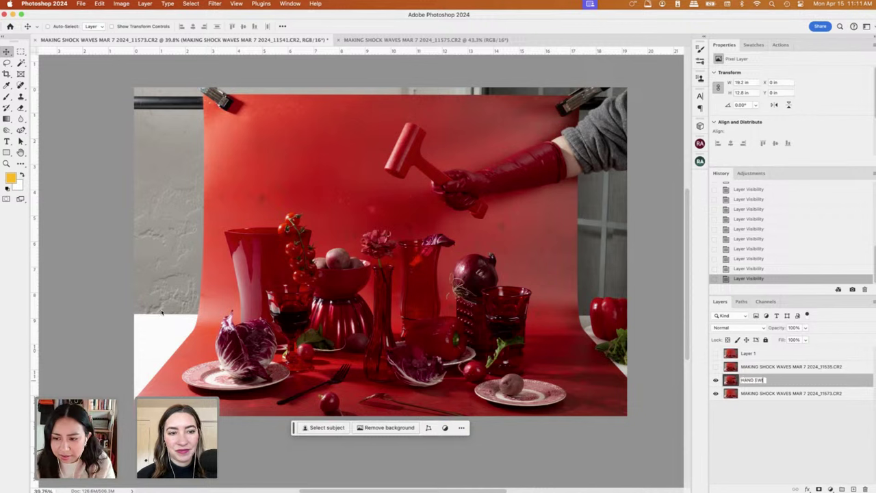
{"action": "key", "text": "BackSpace"}
{"action": "key", "text": "BackSpace"}
{"action": "type", "text": "WITH HAMMER"}
{"action": "key", "text": "Return"}
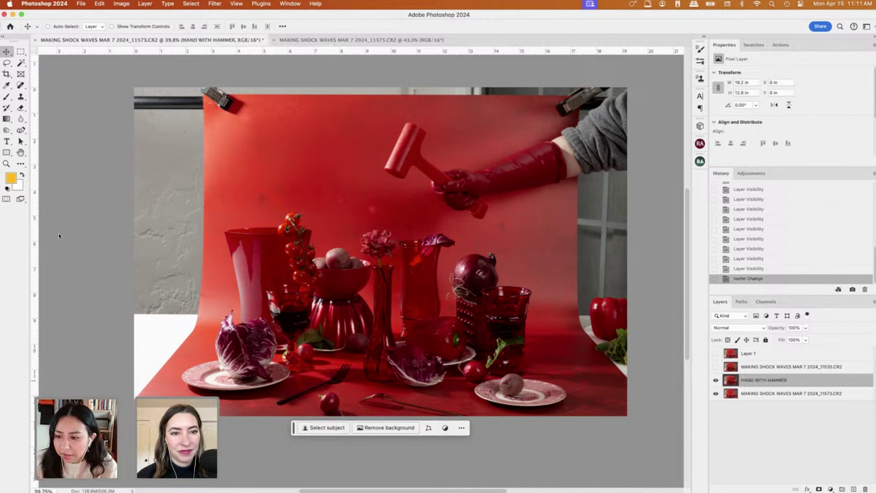
Hide the HAND WITH HAMMER layer, move the 11573 layer above it and rename it POST SHOCK WAVE.
{"action": "left_click", "coordinate": [716, 380]}
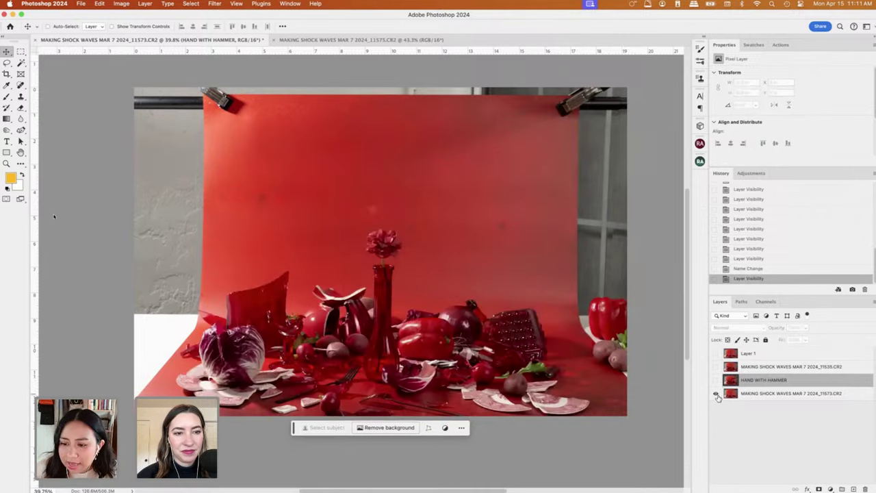
{"action": "left_click_drag", "start_coordinate": [765, 393], "coordinate": [759, 380]}
{"action": "double_click", "coordinate": [758, 380]}
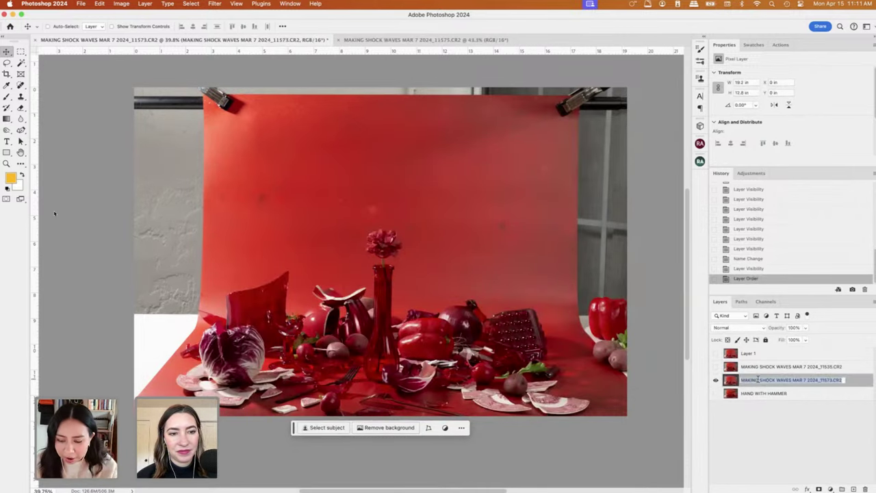
{"action": "type", "text": "POST SHOCK"}
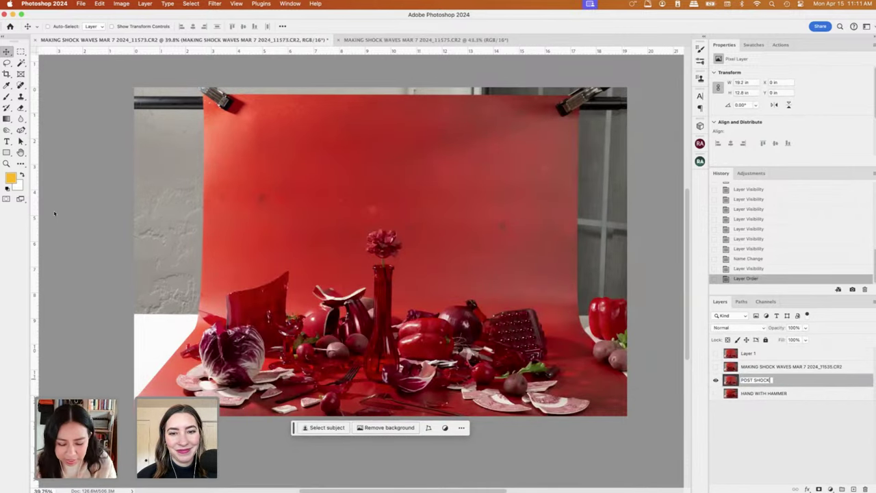
{"action": "type", "text": " WAVE"}
{"action": "key", "text": "Return"}
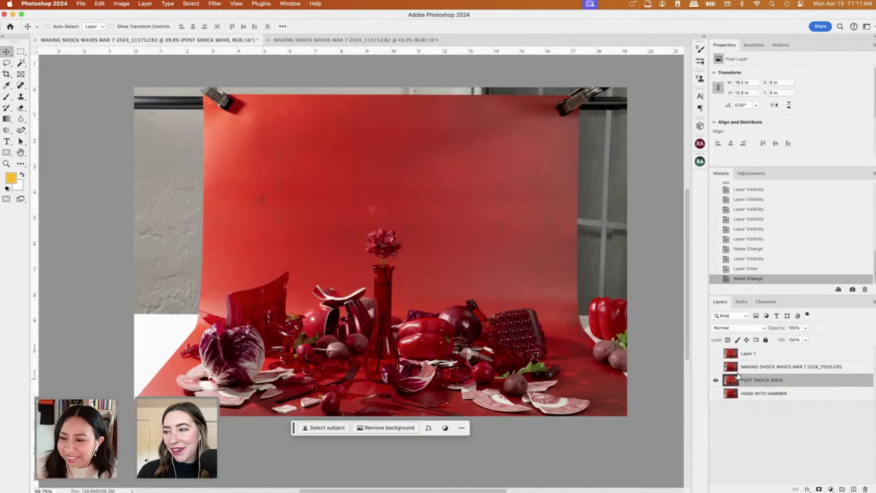
Show the 11535 layer and rename it PRE SHOCK WAVE.
{"action": "left_click", "coordinate": [717, 367]}
{"action": "double_click", "coordinate": [766, 368]}
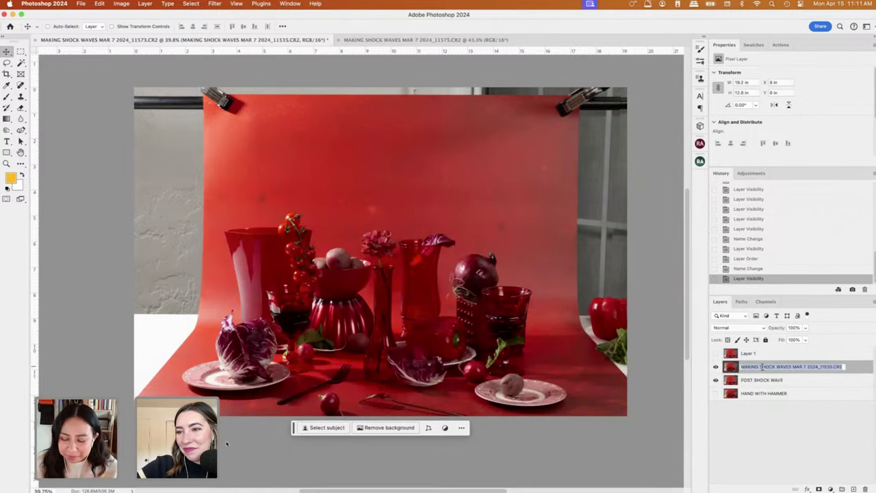
{"action": "type", "text": "IRE SHOCK WAVE"}
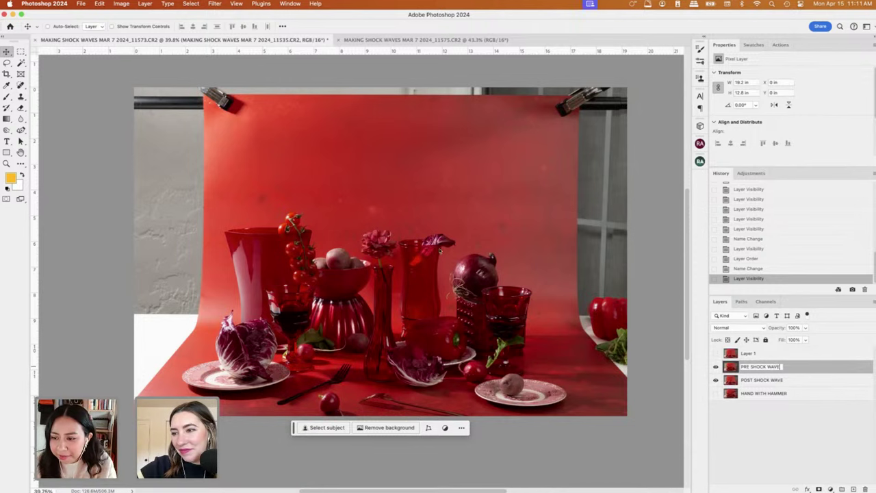
{"action": "key", "text": "Return"}
Show Layer 1, move it directly below the PRE SHOCK WAVE layer, and hide PRE SHOCK WAVE.
{"action": "left_click", "coordinate": [717, 353]}
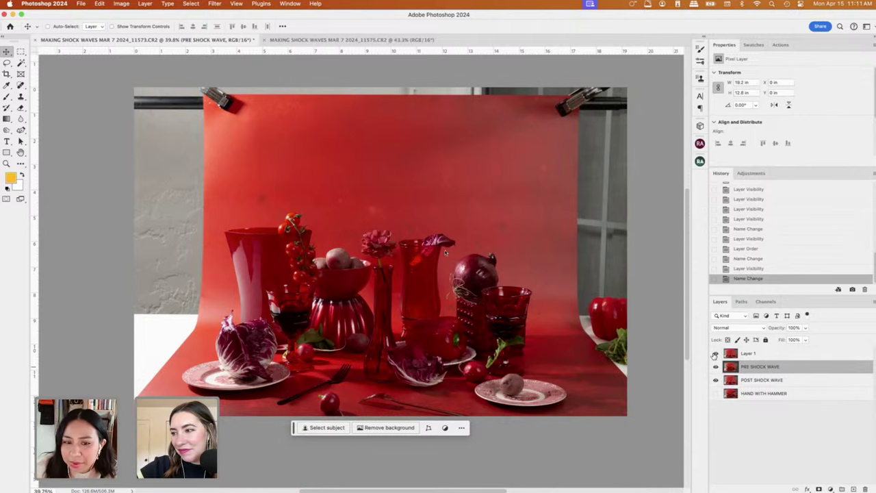
{"action": "left_click", "coordinate": [750, 353]}
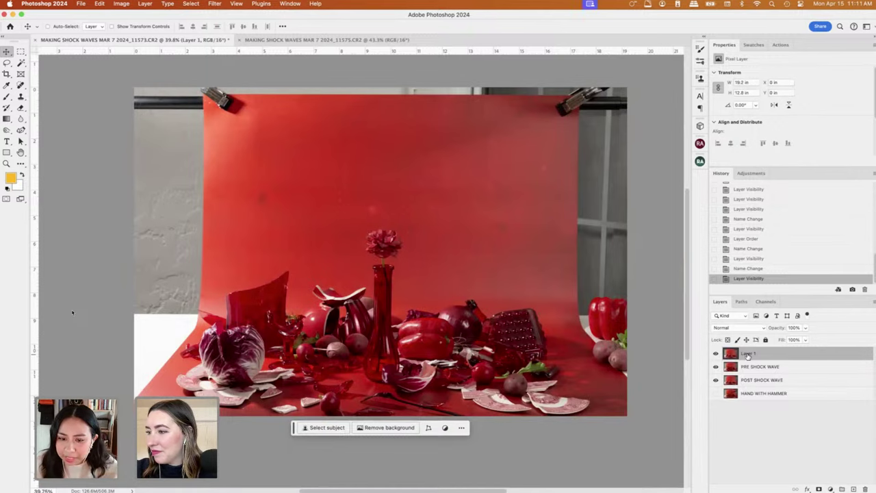
{"action": "left_click_drag", "start_coordinate": [753, 357], "coordinate": [756, 370]}
{"action": "left_click", "coordinate": [716, 353]}
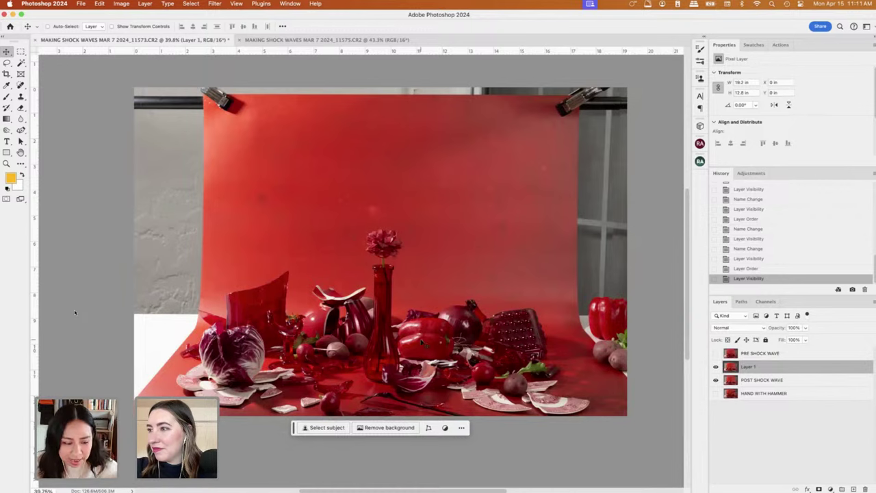
Toggle Layer 1's visibility to compare its fork and shattered pieces with the POST SHOCK WAVE layer up close.
{"action": "scroll", "coordinate": [383, 425], "scroll_direction": "up", "scroll_amount": 5}
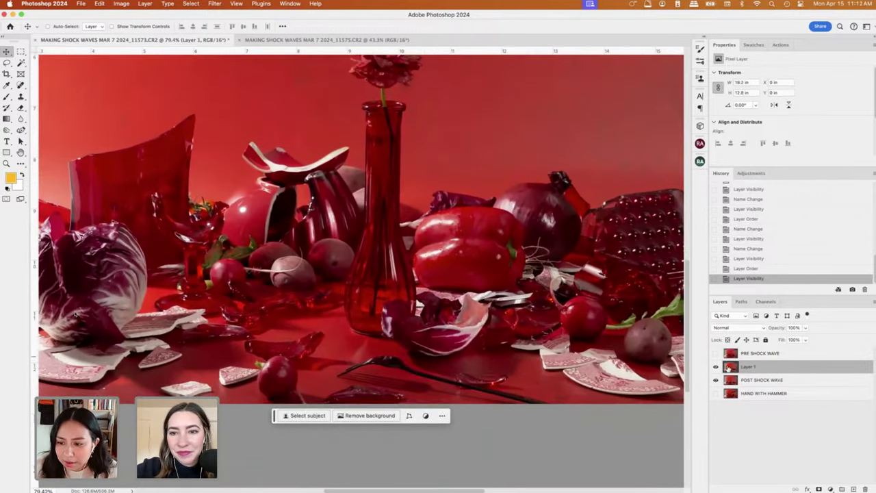
{"action": "left_click", "coordinate": [717, 368]}
{"action": "left_click", "coordinate": [717, 368]}
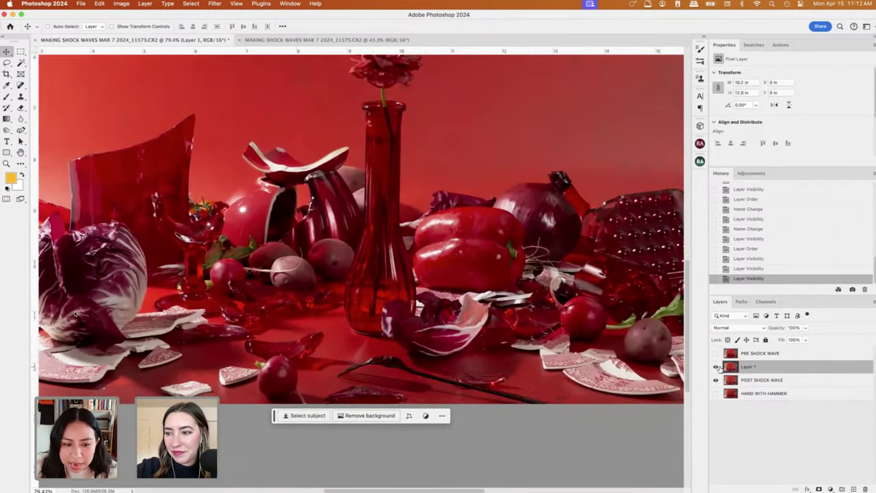
{"action": "left_click", "coordinate": [717, 367]}
{"action": "left_click", "coordinate": [717, 367]}
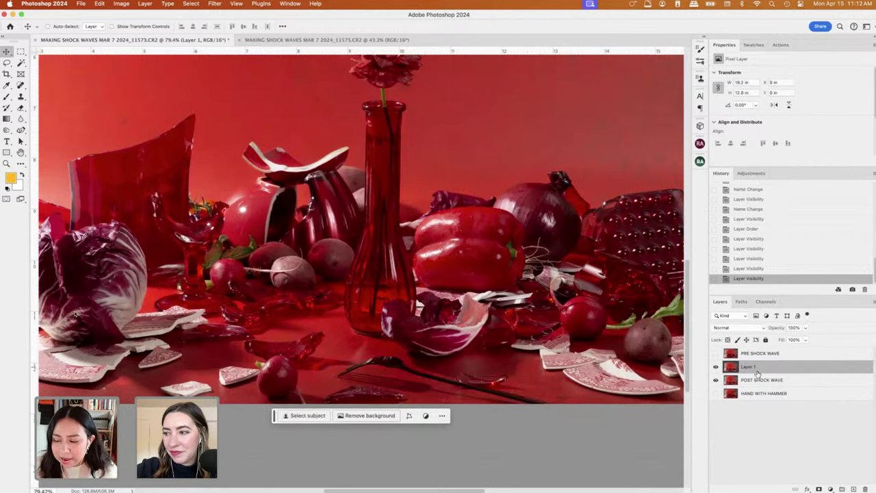
Add a layer mask to Layer 1, choose the Brush tool, and invert the mask to black.
{"action": "left_click", "coordinate": [819, 490]}
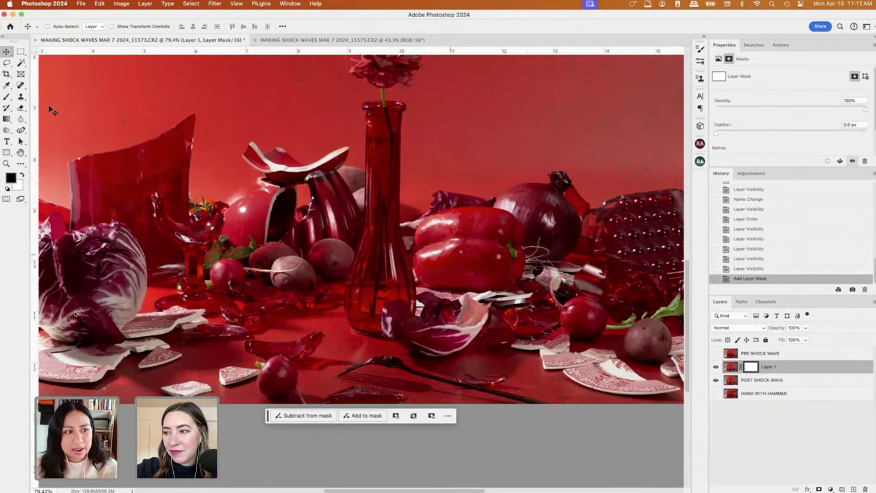
{"action": "key", "text": "b"}
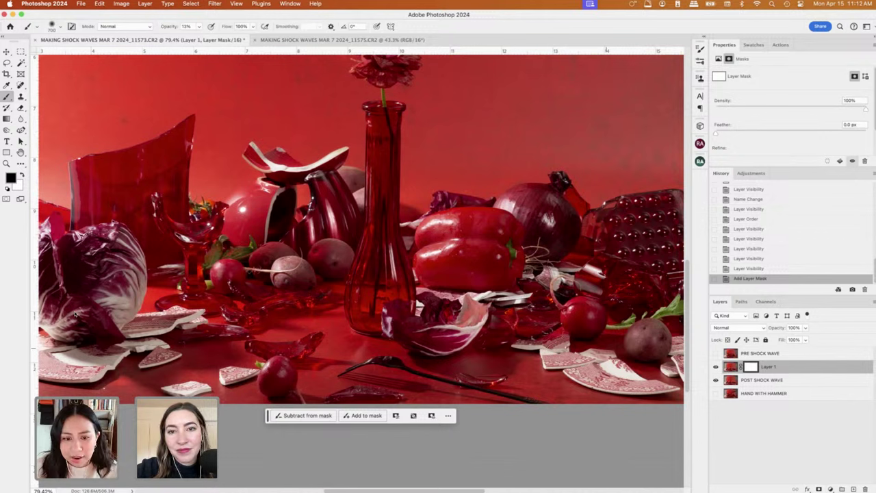
{"action": "key", "text": "super+i"}
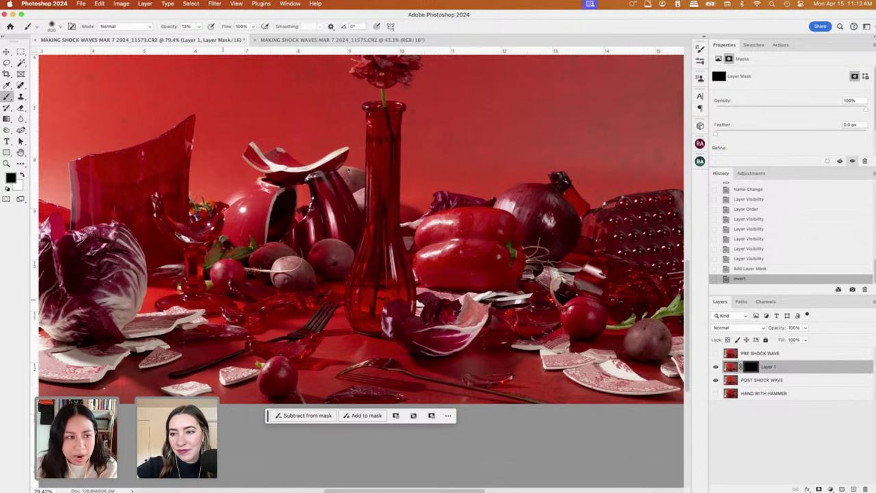
Try to paint on Layer 1's mask using a smaller black brush at 13% opacity.
{"action": "key", "text": "bracketleft"}
{"action": "key", "text": "bracketleft"}
{"action": "key", "text": "bracketleft"}
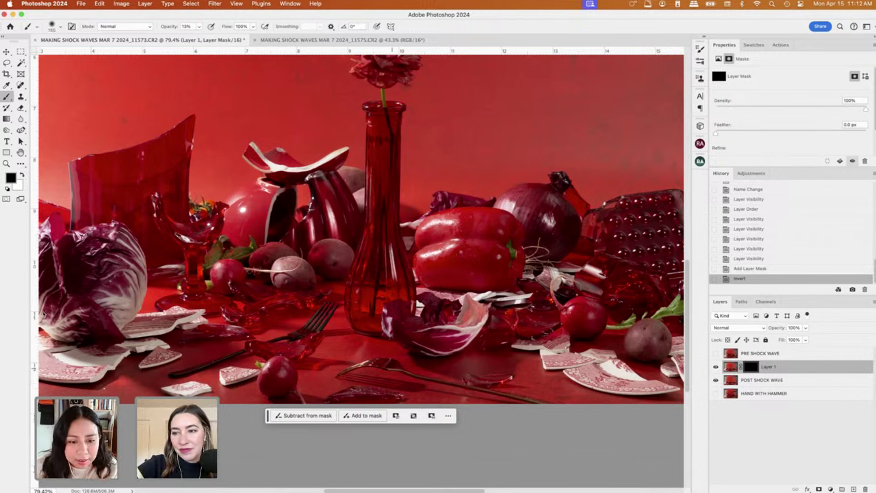
{"action": "left_click", "coordinate": [43, 313]}
{"action": "left_click", "coordinate": [43, 312]}
{"action": "left_click", "coordinate": [43, 314]}
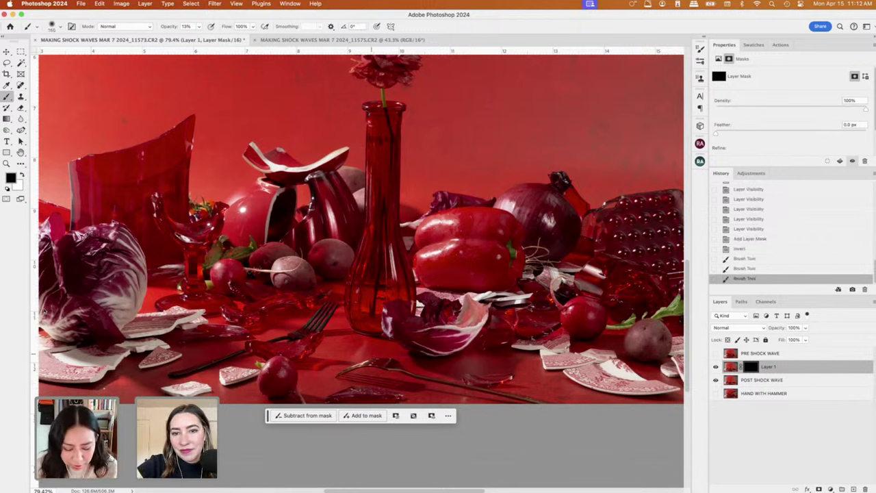
Paint white at 100% brush opacity on Layer 1's mask over the front fork, and merge Layer 1 down into POST SHOCK WAVE.
{"action": "left_click", "coordinate": [21, 175]}
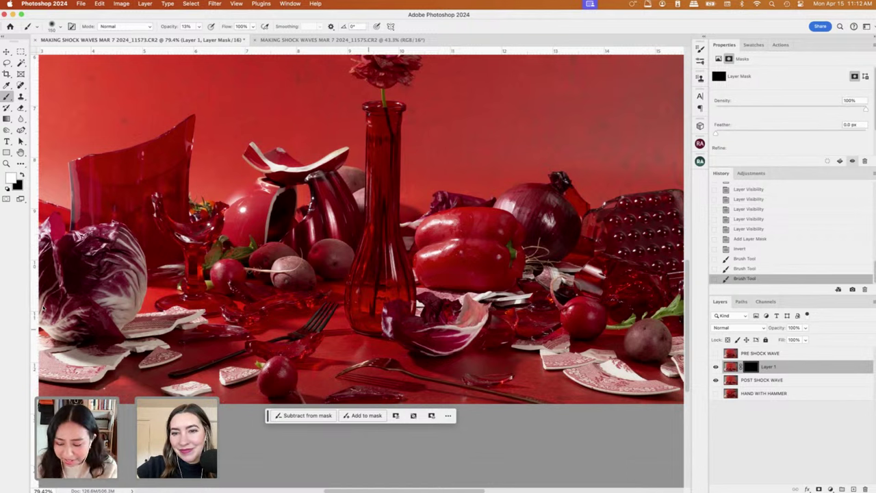
{"action": "left_click", "coordinate": [185, 26]}
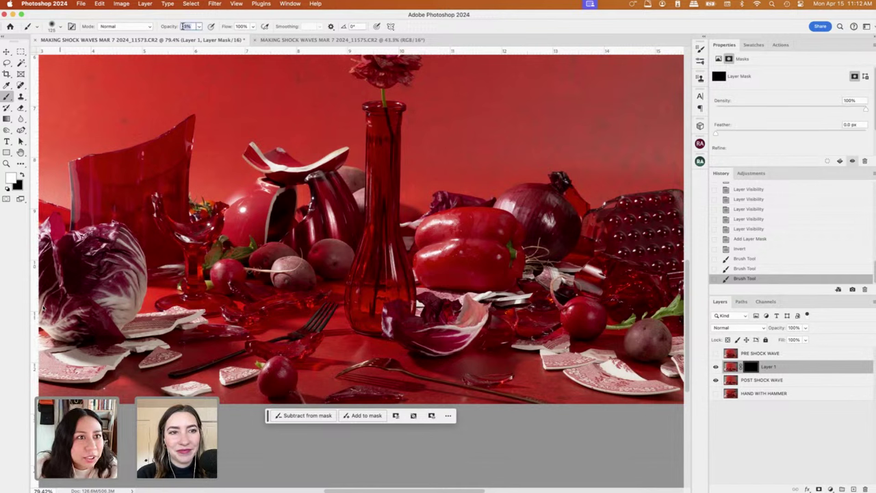
{"action": "type", "text": "100"}
{"action": "key", "text": "Return"}
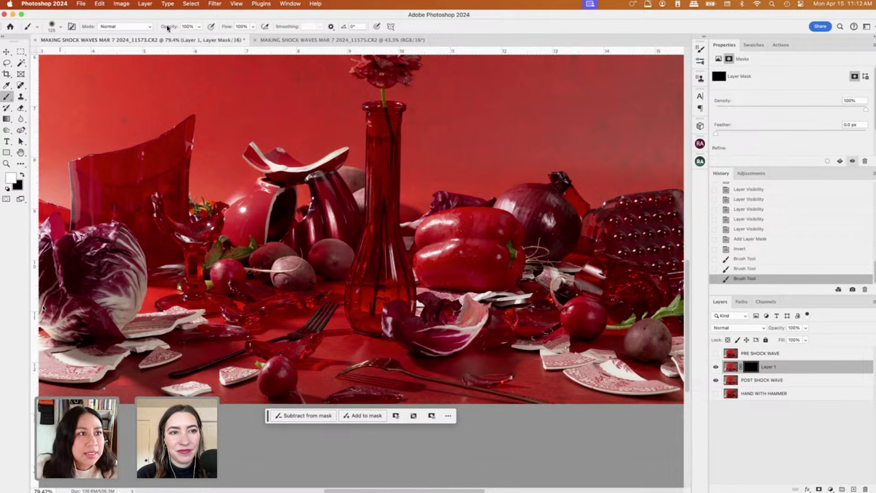
{"action": "left_click_drag", "start_coordinate": [393, 366], "coordinate": [337, 369]}
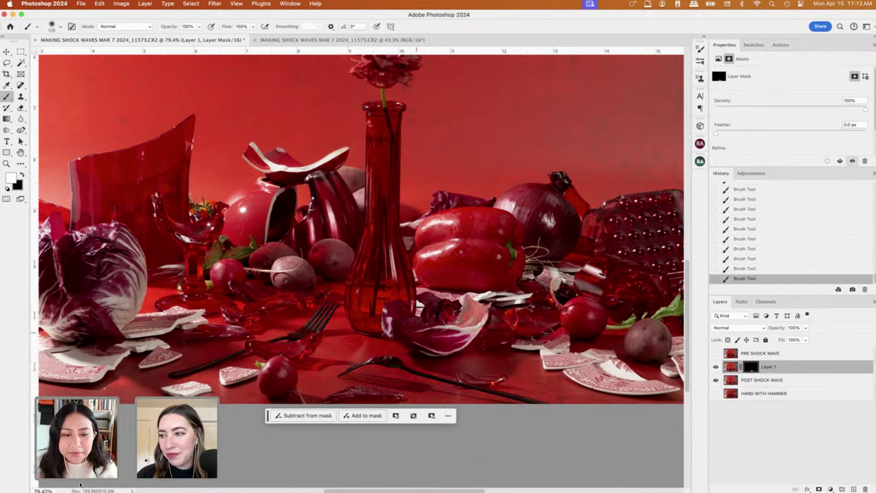
{"action": "right_click", "coordinate": [800, 367]}
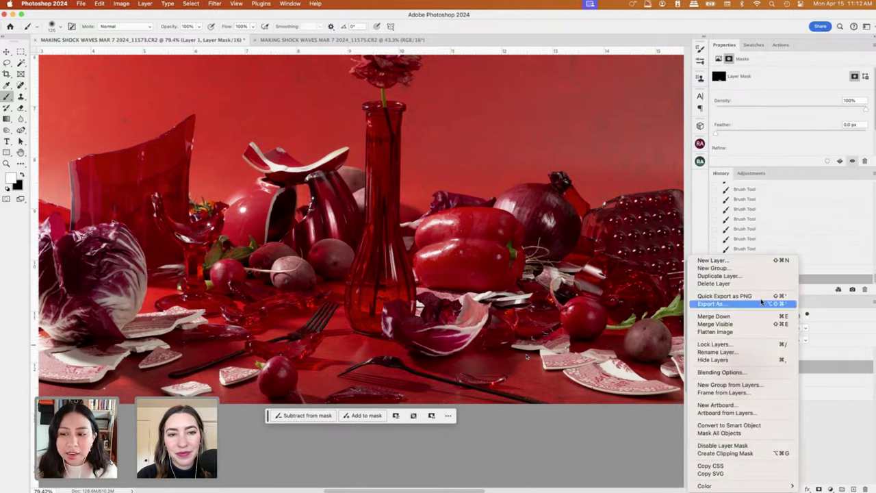
{"action": "left_click", "coordinate": [749, 317]}
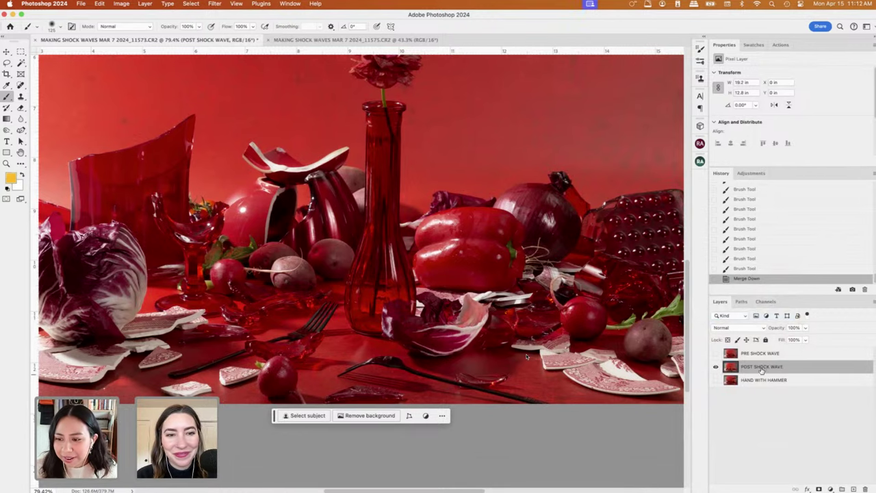
Toggle the PRE SHOCK WAVE layer on and off to compare the intact table with the merged shattered table.
{"action": "left_click", "coordinate": [716, 354]}
{"action": "scroll", "coordinate": [527, 356], "scroll_direction": "down", "scroll_amount": 3}
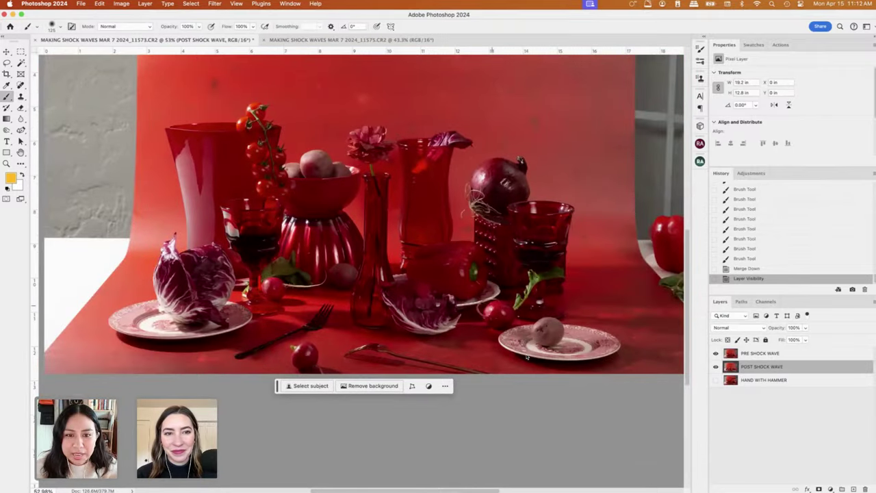
{"action": "scroll", "coordinate": [527, 356], "scroll_direction": "up", "scroll_amount": 2}
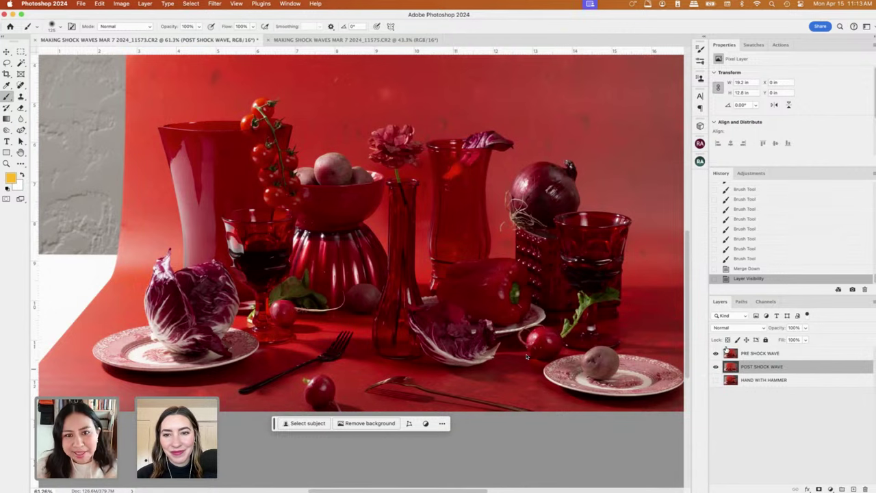
{"action": "left_click", "coordinate": [716, 354]}
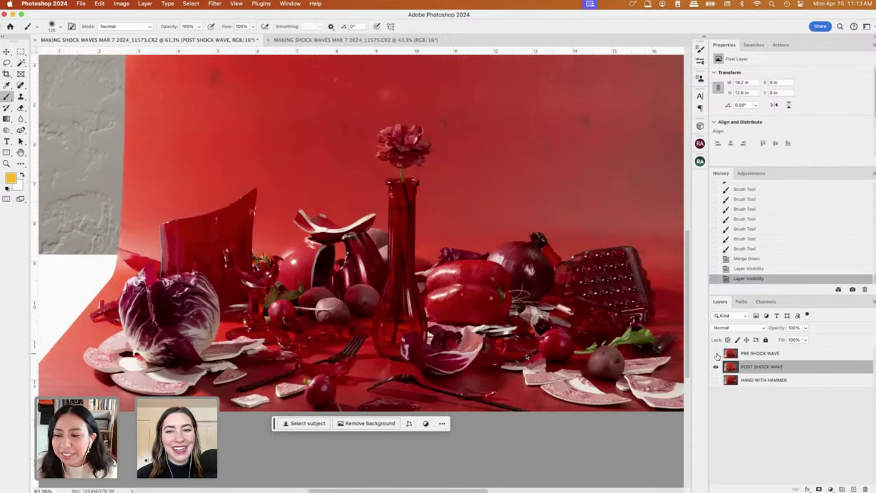
Make the HAND WITH HAMMER and PRE SHOCK WAVE layers visible, and select HAND WITH HAMMER.
{"action": "left_click", "coordinate": [716, 380]}
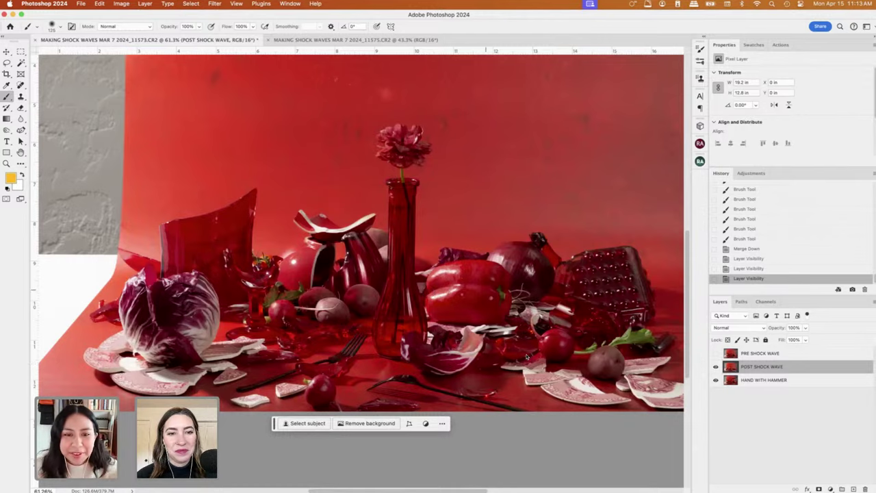
{"action": "scroll", "coordinate": [527, 357], "scroll_direction": "down", "scroll_amount": 3}
{"action": "left_click", "coordinate": [717, 353]}
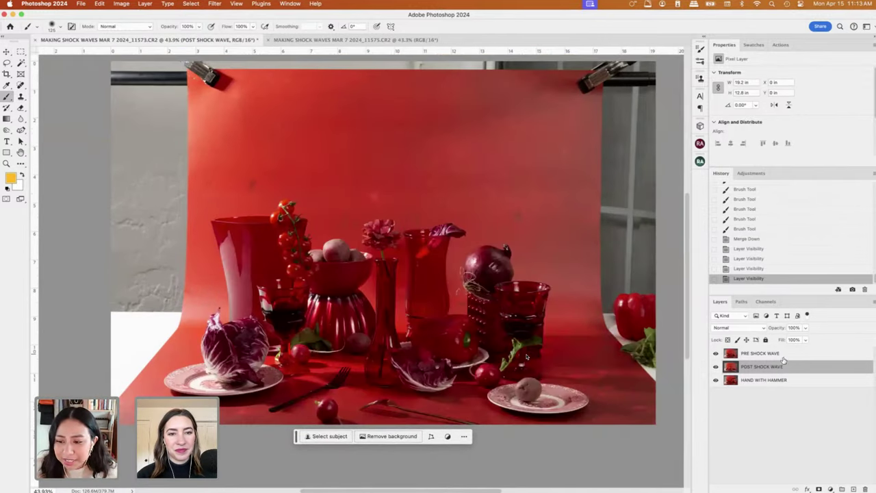
{"action": "left_click", "coordinate": [782, 380]}
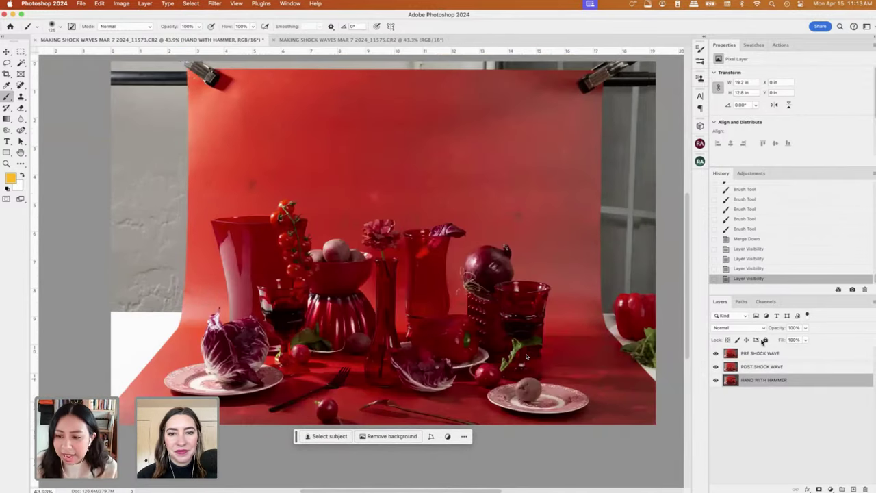
Auto-align the PRE SHOCK WAVE, POST SHOCK WAVE and HAND WITH HAMMER layers using the Auto projection.
{"action": "left_click", "coordinate": [756, 356], "text": "shift"}
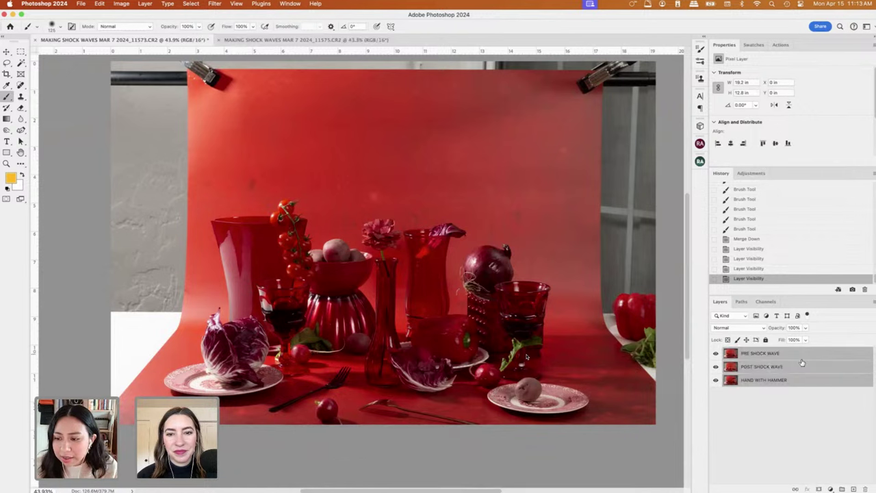
{"action": "left_click", "coordinate": [99, 6]}
{"action": "left_click", "coordinate": [158, 213]}
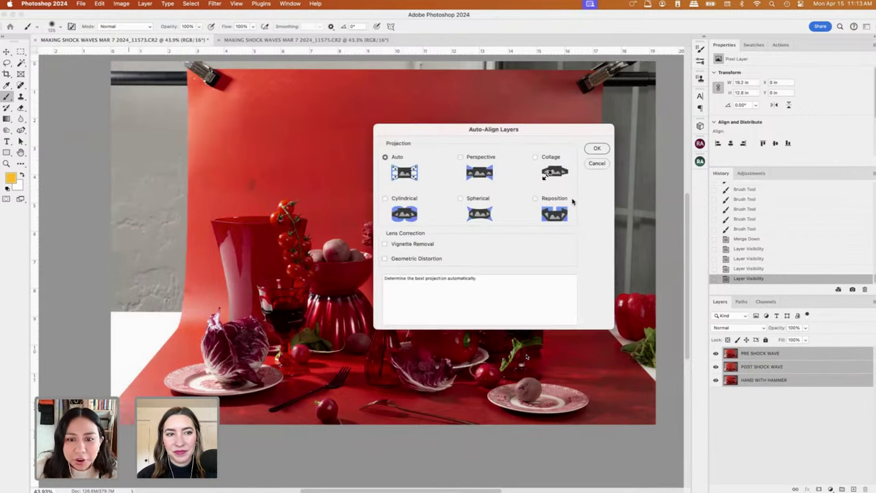
{"action": "left_click", "coordinate": [597, 148]}
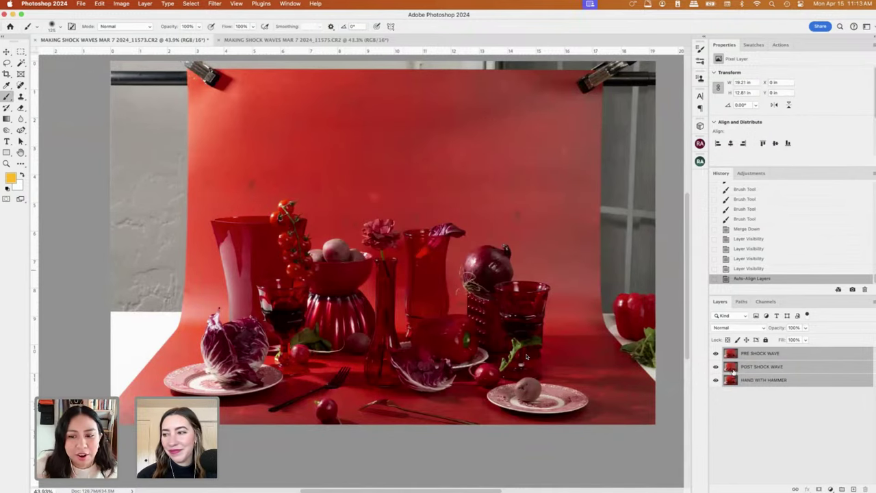
Toggle the visibility of PRE SHOCK WAVE and POST SHOCK WAVE to compare the alignment of the three frames.
{"action": "left_click", "coordinate": [716, 354]}
{"action": "left_click", "coordinate": [716, 366]}
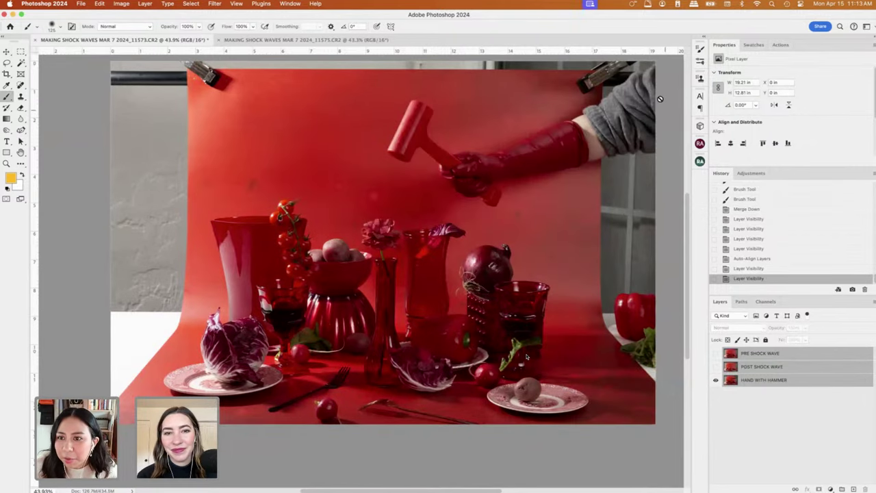
{"action": "scroll", "coordinate": [651, 281], "scroll_direction": "up", "scroll_amount": 5}
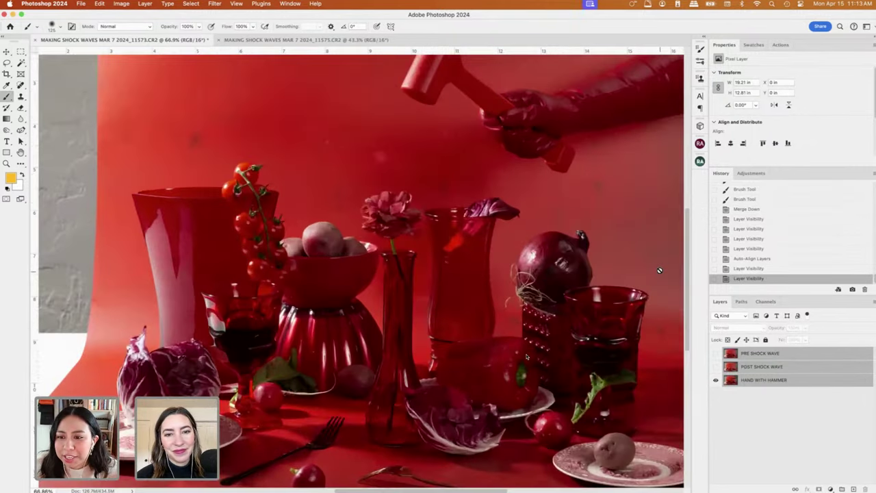
{"action": "scroll", "coordinate": [632, 287], "scroll_direction": "down", "scroll_amount": 5}
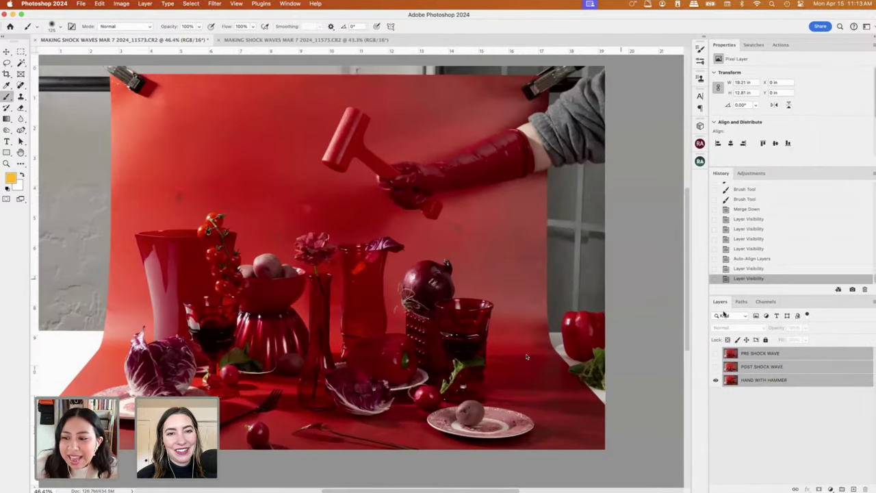
{"action": "left_click", "coordinate": [716, 366]}
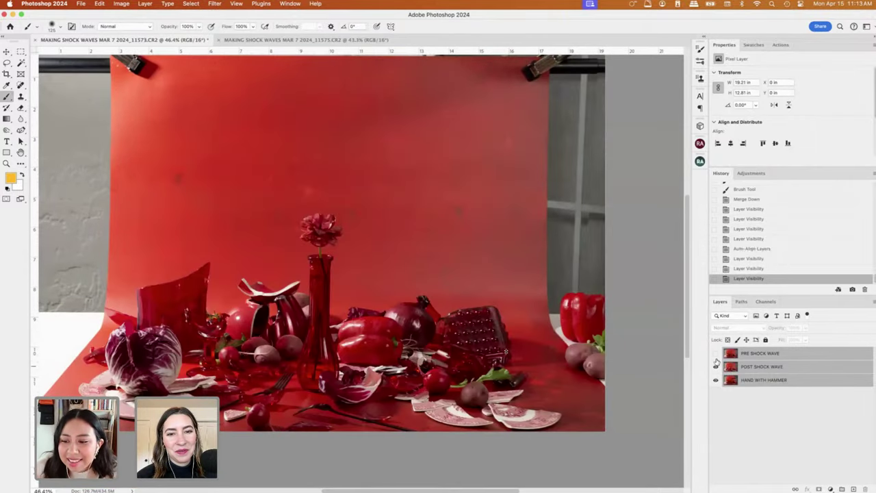
{"action": "left_click", "coordinate": [717, 354]}
{"action": "left_click", "coordinate": [716, 354]}
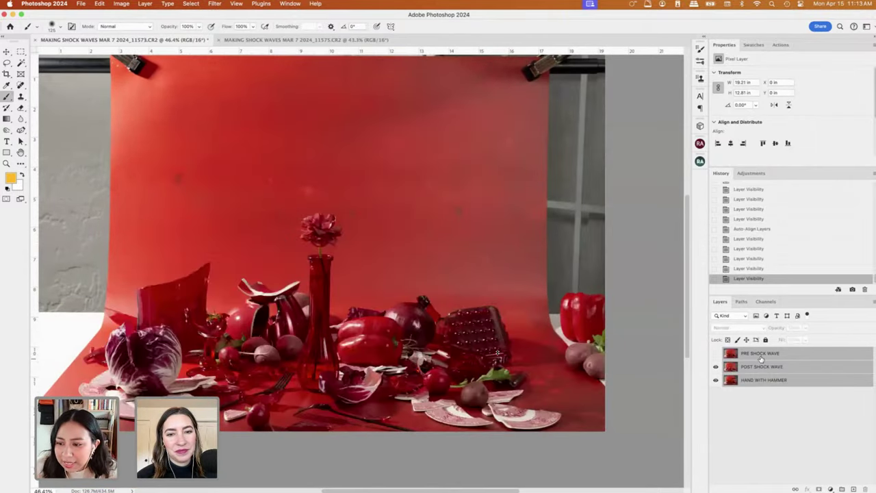
Move PRE SHOCK WAVE below POST SHOCK WAVE, make it visible, and select the POST SHOCK WAVE layer.
{"action": "left_click_drag", "start_coordinate": [760, 357], "coordinate": [765, 369]}
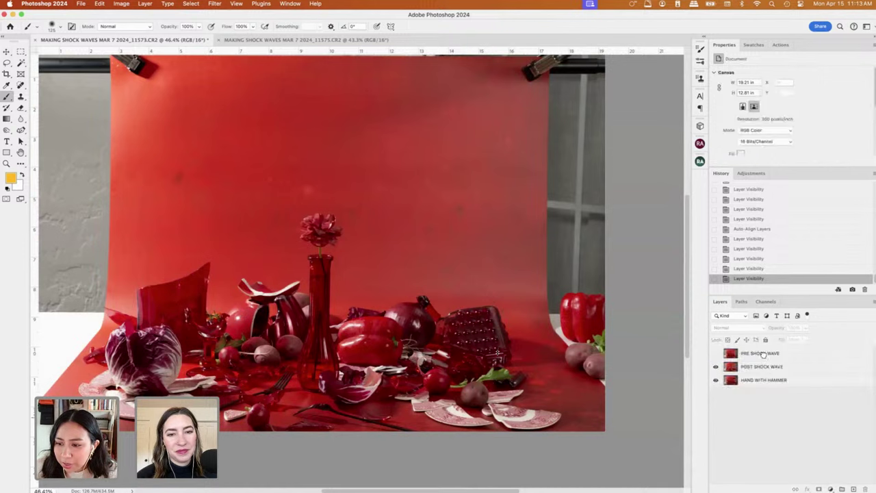
{"action": "left_click", "coordinate": [731, 367]}
{"action": "left_click", "coordinate": [716, 366]}
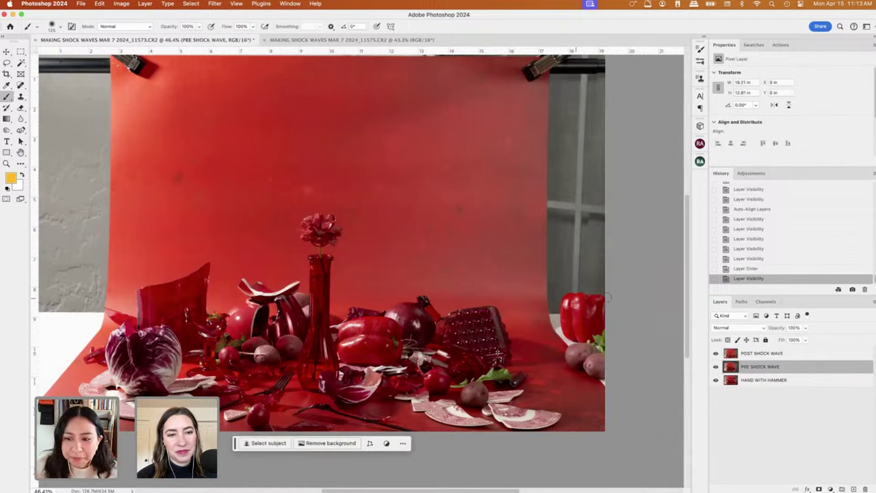
{"action": "left_click", "coordinate": [785, 356]}
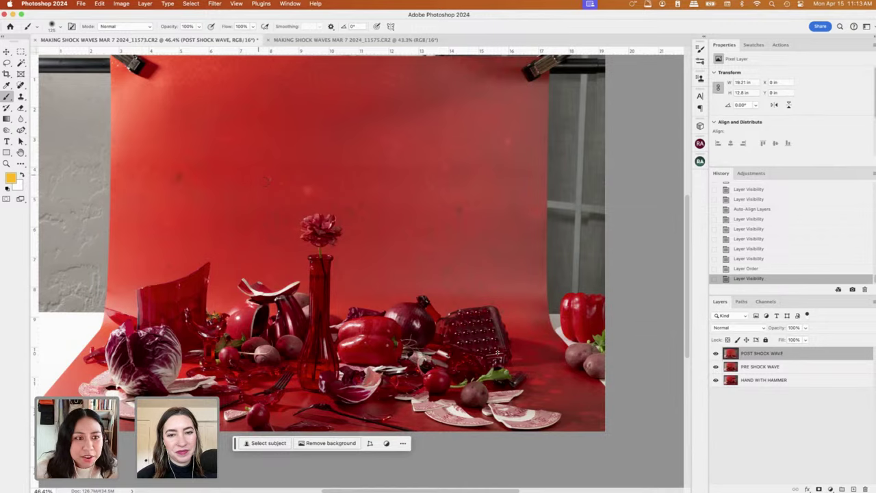
Set up a crop around the central vase with the 4:5 (8:10) aspect ratio.
{"action": "scroll", "coordinate": [497, 353], "scroll_direction": "left", "scroll_amount": 3}
{"action": "left_click", "coordinate": [7, 74]}
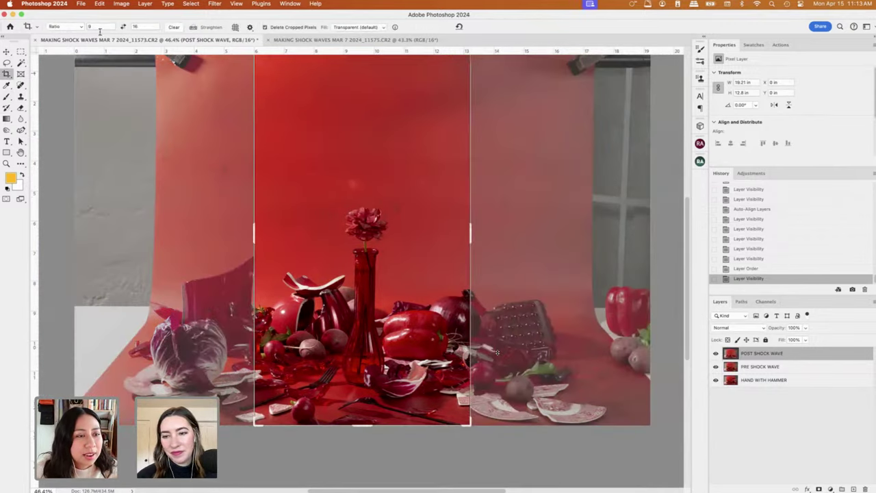
{"action": "left_click", "coordinate": [76, 27]}
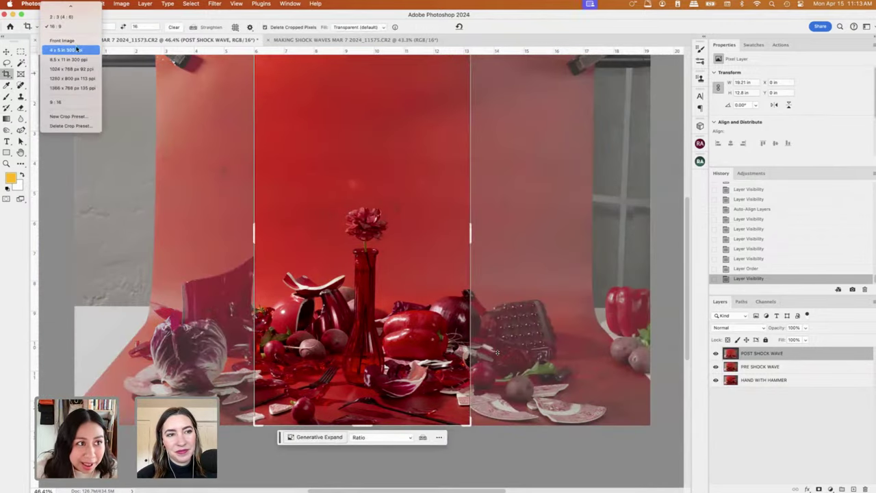
{"action": "left_click", "coordinate": [74, 56]}
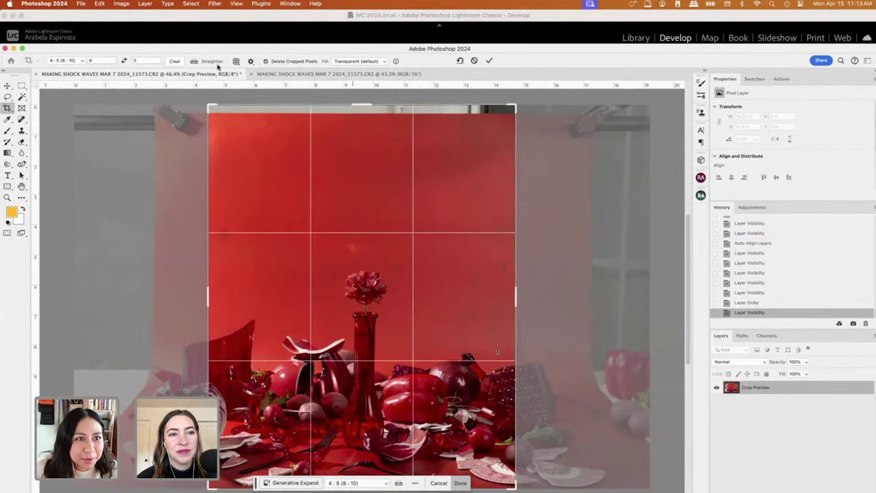
Straighten the crop along the back of the table and the central vase, and apply it.
{"action": "left_click", "coordinate": [195, 61]}
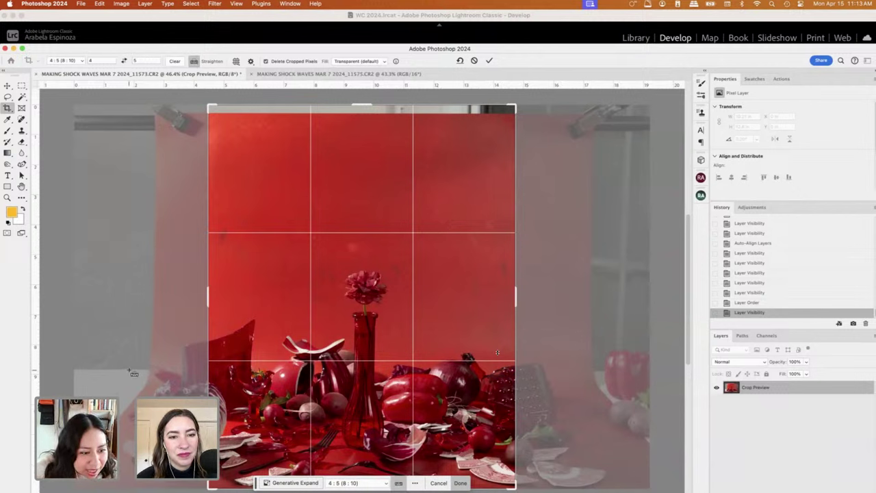
{"action": "left_click_drag", "start_coordinate": [131, 371], "coordinate": [608, 367]}
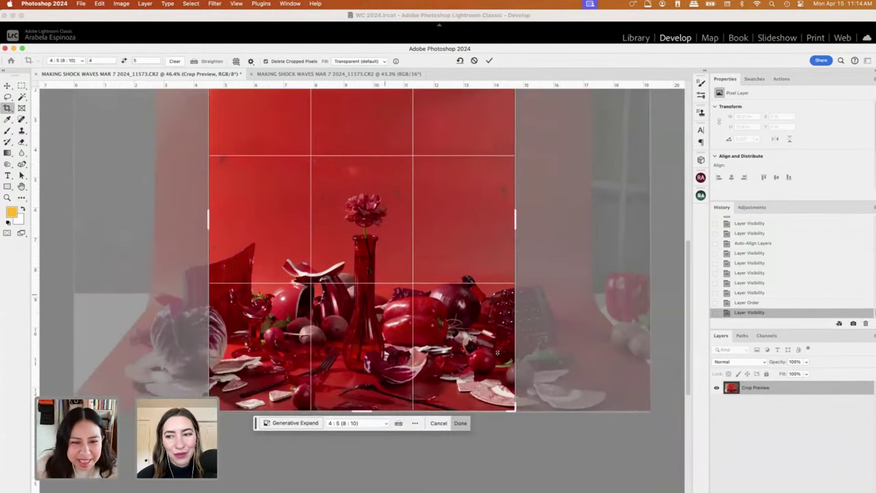
{"action": "left_click", "coordinate": [194, 61]}
{"action": "left_click_drag", "start_coordinate": [370, 237], "coordinate": [368, 375]}
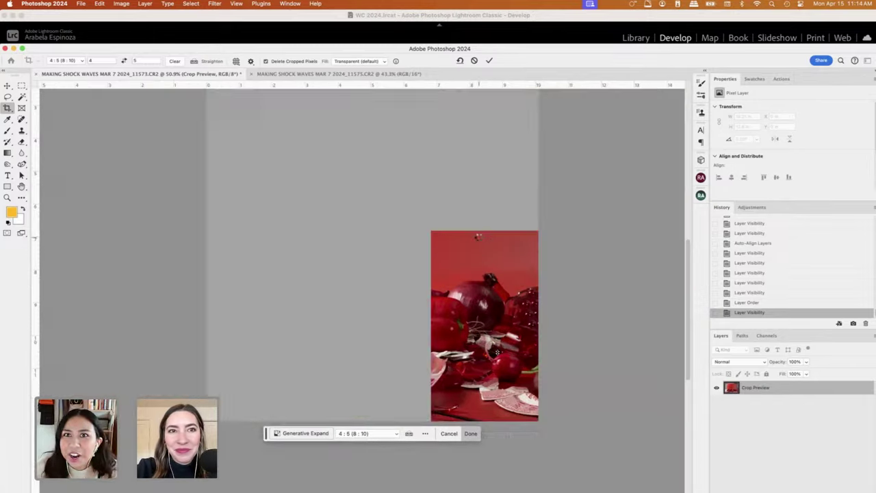
{"action": "key", "text": "Return"}
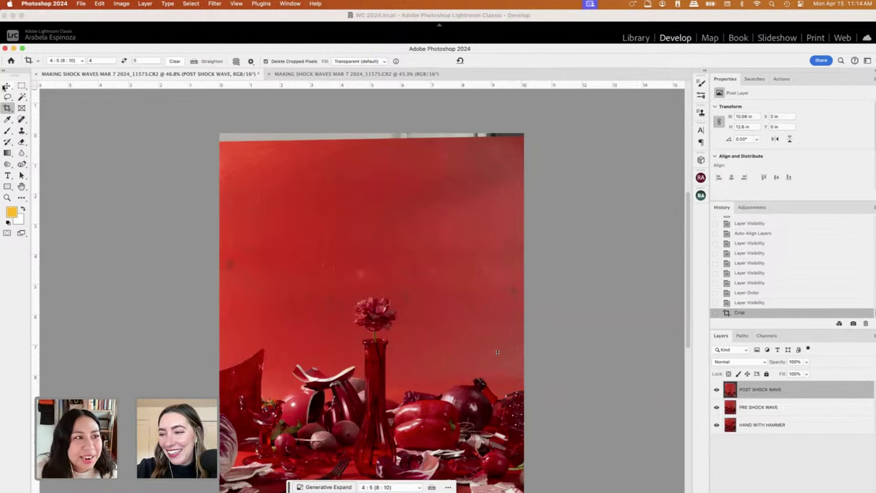
Content-aware fill a strip about 0.49 in high across the top edge of POST SHOCK WAVE, and deselect it.
{"action": "left_click", "coordinate": [20, 86]}
{"action": "left_click_drag", "start_coordinate": [208, 128], "coordinate": [558, 146]}
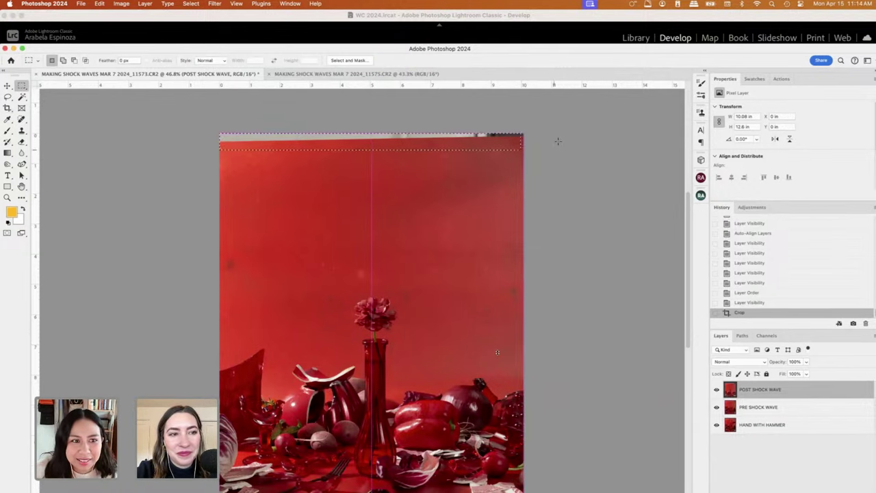
{"action": "right_click", "coordinate": [432, 148]}
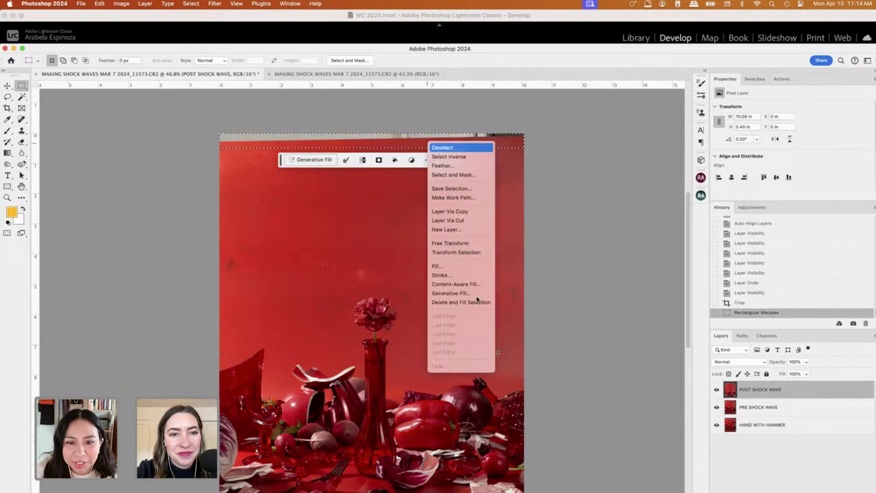
{"action": "left_click", "coordinate": [472, 285]}
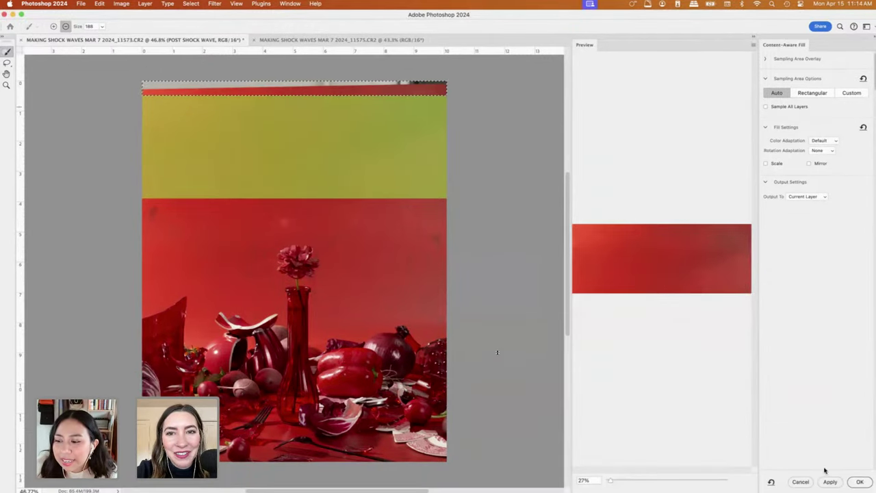
{"action": "left_click", "coordinate": [861, 482]}
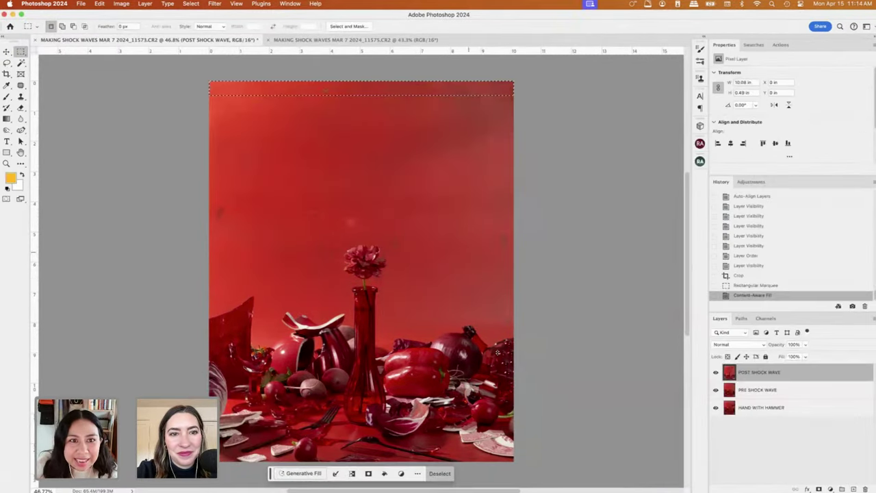
{"action": "left_click", "coordinate": [331, 134]}
Toggle POST SHOCK WAVE off and on to check the top edge of PRE SHOCK WAVE, and reselect POST SHOCK WAVE.
{"action": "left_click", "coordinate": [717, 372]}
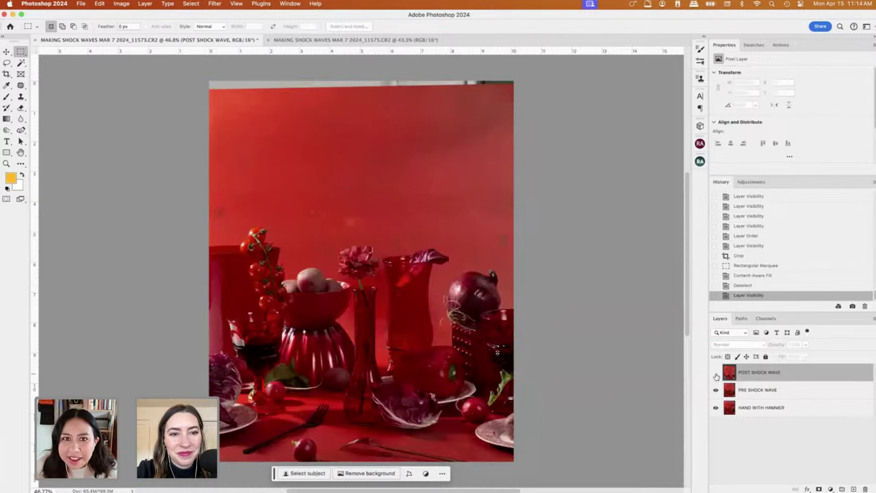
{"action": "left_click", "coordinate": [747, 391]}
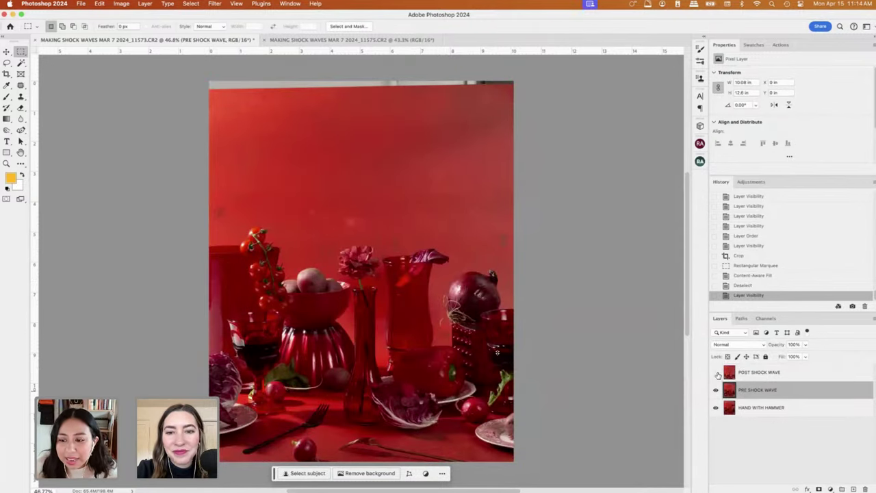
{"action": "left_click", "coordinate": [716, 372]}
{"action": "left_click", "coordinate": [761, 373]}
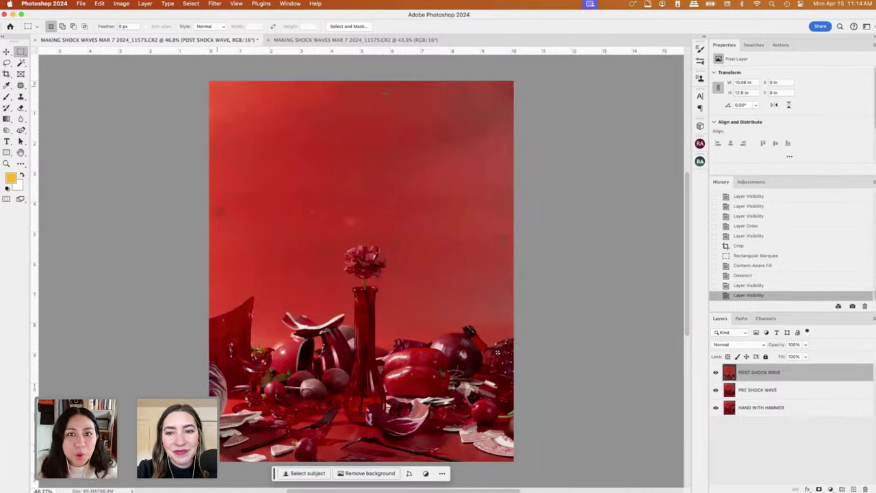
Try to paste a copy of POST SHOCK WAVE's top backdrop strip, about 1.03 in high, above PRE SHOCK WAVE.
{"action": "left_click_drag", "start_coordinate": [368, 98], "coordinate": [538, 112]}
{"action": "left_click", "coordinate": [717, 372]}
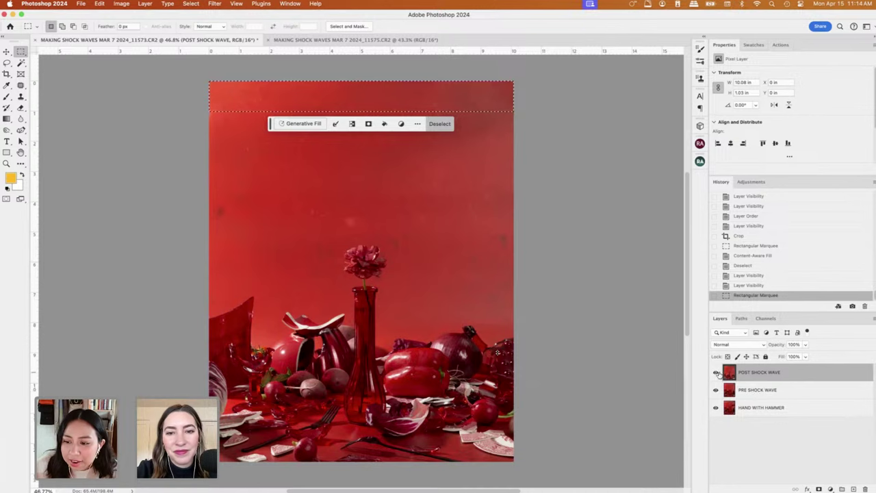
{"action": "key", "text": "super+v"}
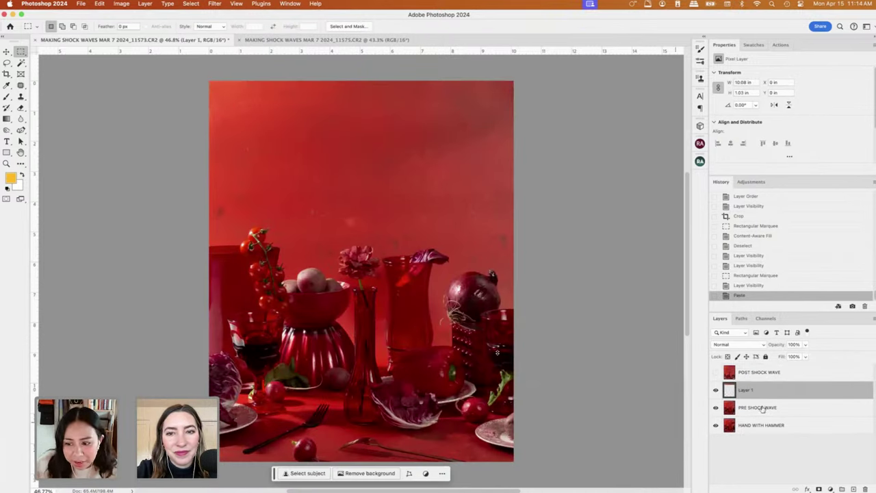
{"action": "key", "text": "BackSpace"}
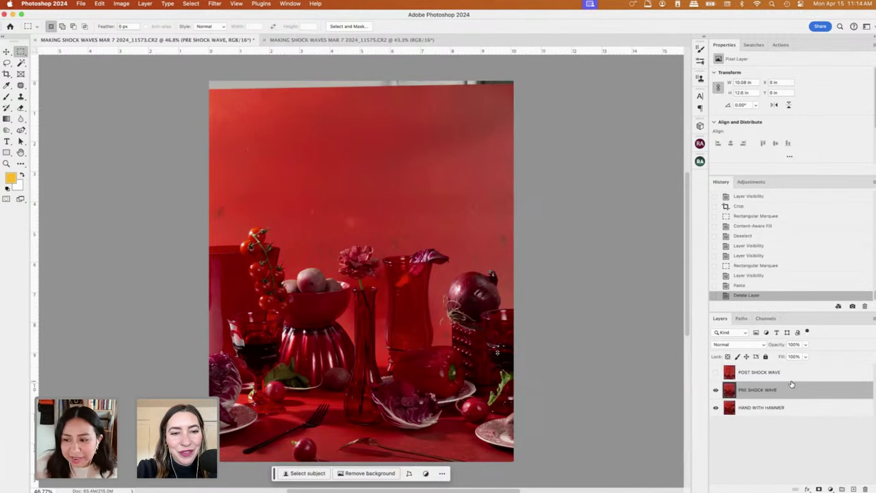
{"action": "left_click", "coordinate": [715, 372]}
{"action": "left_click", "coordinate": [767, 372]}
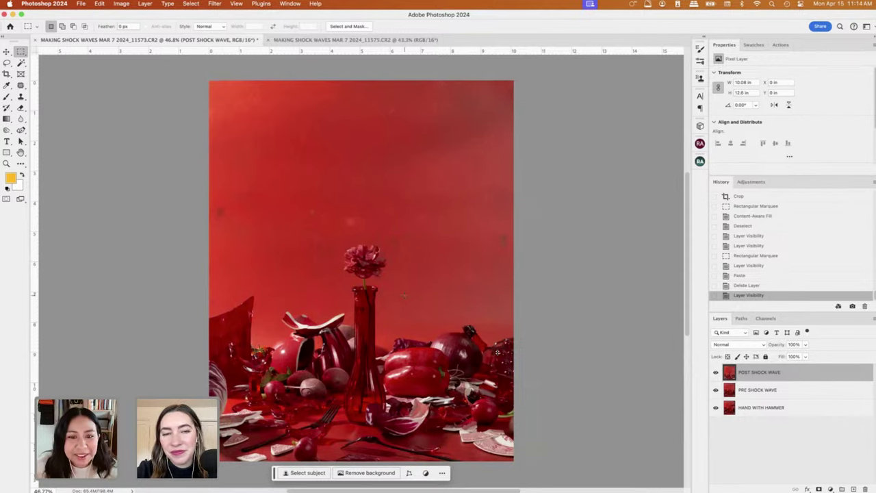
Move the HAND WITH HAMMER layer to the top of the stack, and toggle its visibility to compare it with POST SHOCK WAVE.
{"action": "scroll", "coordinate": [384, 322], "scroll_direction": "up", "scroll_amount": 3}
{"action": "left_click", "coordinate": [814, 408]}
{"action": "left_click_drag", "start_coordinate": [815, 408], "coordinate": [798, 369]}
{"action": "scroll", "coordinate": [497, 353], "scroll_direction": "up", "scroll_amount": 3}
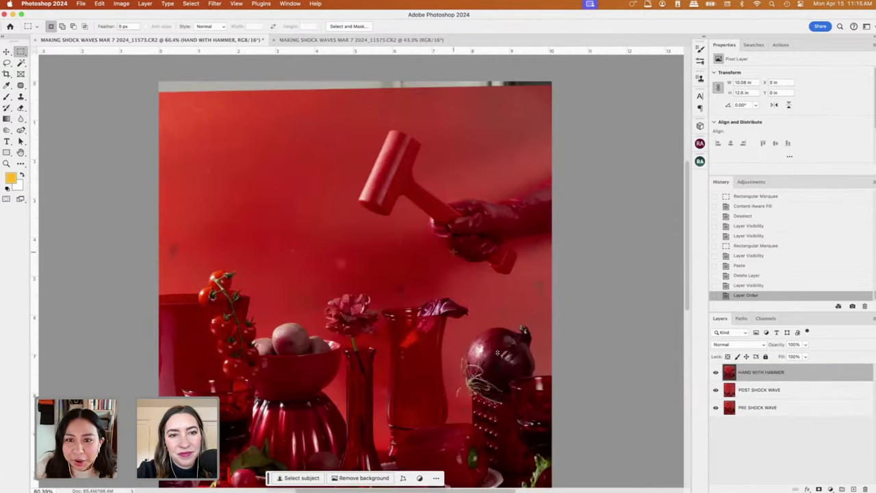
{"action": "scroll", "coordinate": [701, 344], "scroll_direction": "down", "scroll_amount": 3}
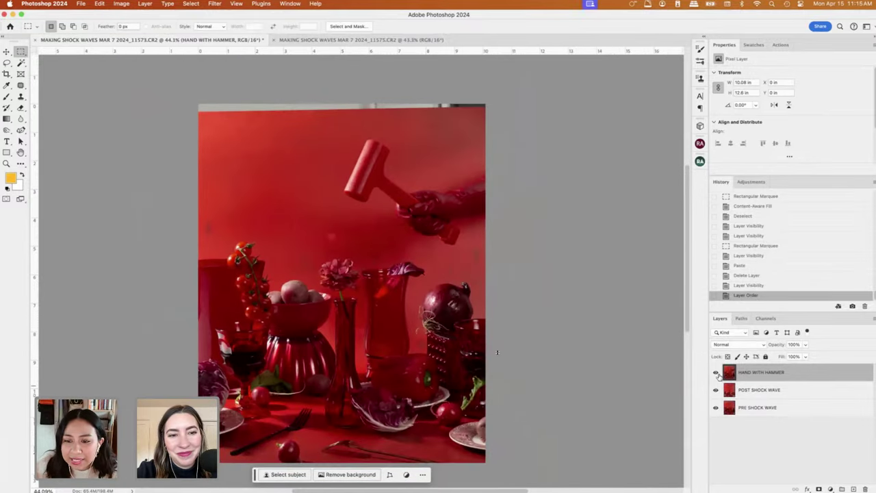
{"action": "left_click", "coordinate": [716, 372]}
{"action": "left_click", "coordinate": [716, 373]}
{"action": "scroll", "coordinate": [474, 213], "scroll_direction": "up", "scroll_amount": 2}
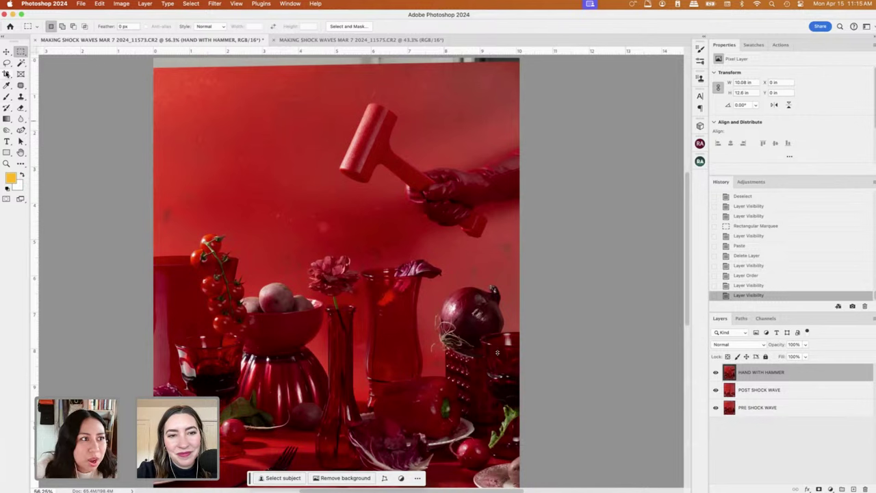
{"action": "left_click", "coordinate": [6, 74]}
{"action": "left_click", "coordinate": [375, 170]}
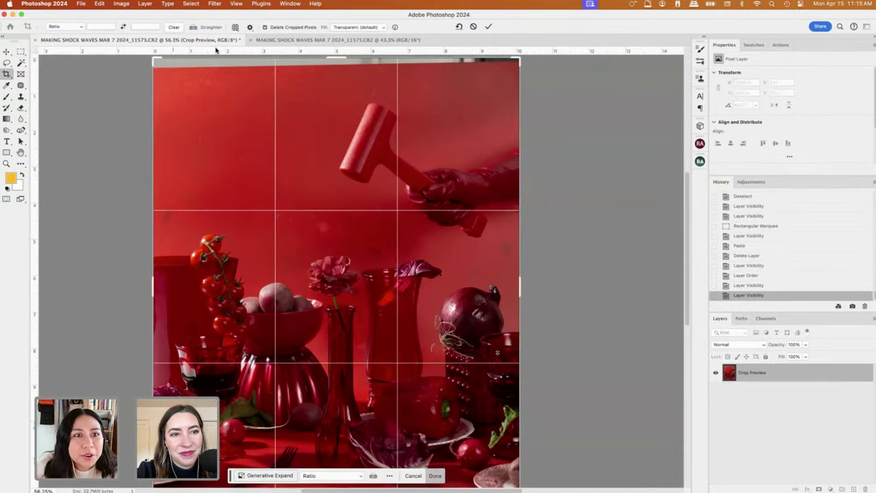
{"action": "right_click", "coordinate": [279, 141]}
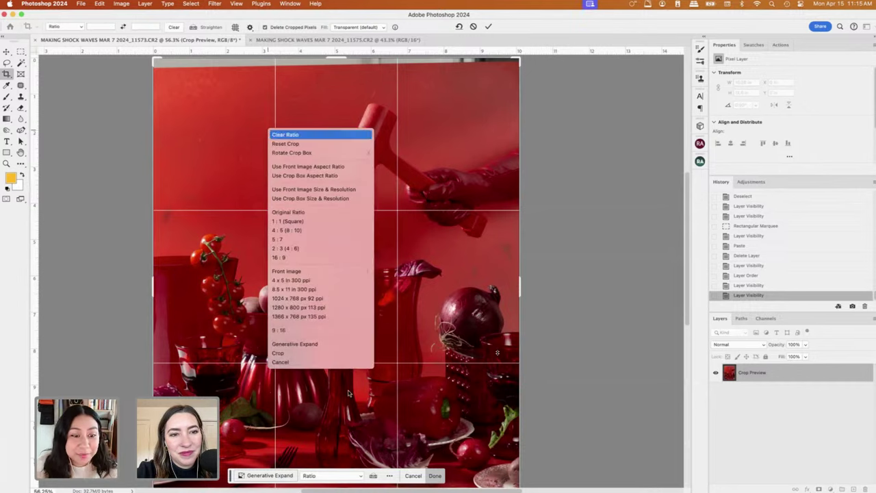
{"action": "key", "text": "Escape"}
{"action": "key", "text": "Escape"}
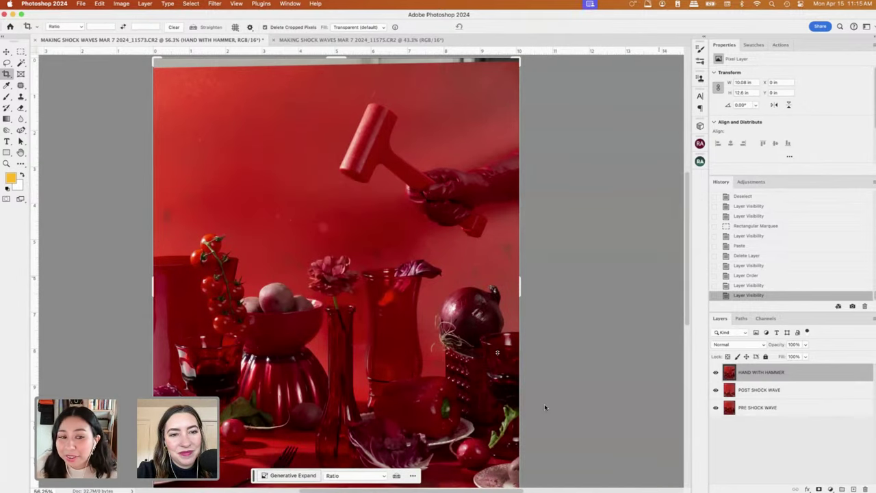
Toggle the HAND WITH HAMMER layer off and on to compare it with the layers beneath.
{"action": "key", "text": "m"}
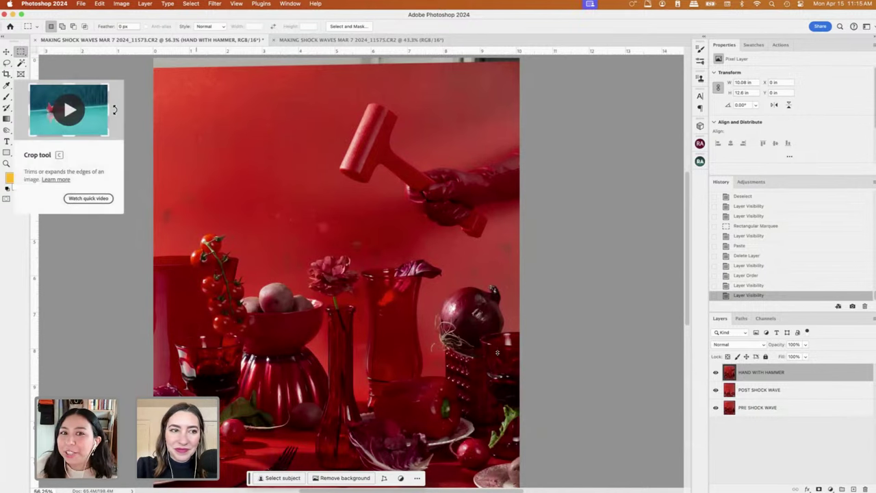
{"action": "left_click", "coordinate": [716, 374]}
{"action": "left_click", "coordinate": [717, 373]}
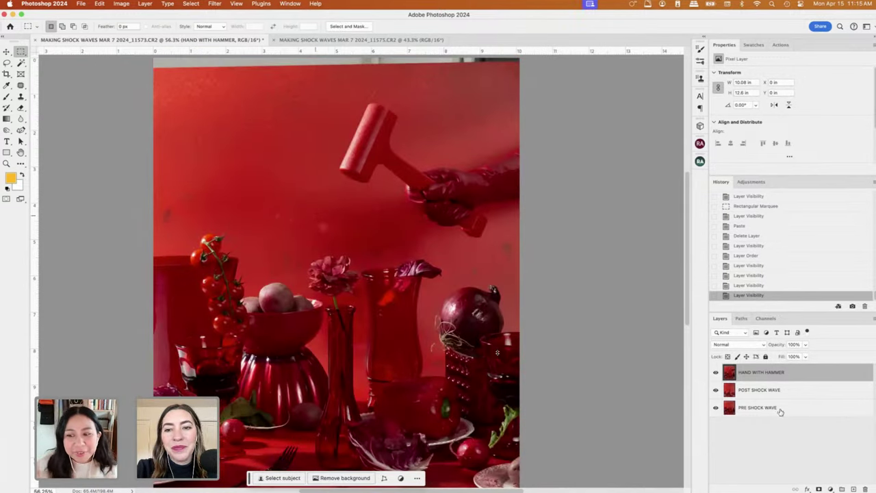
Switch to Lightroom Classic and open the hammer frame MAKING SHOCK WAVES MAR 7 2024_11541.CR2 for editing in Photoshop.
{"action": "mouse_move", "coordinate": [472, 479]}
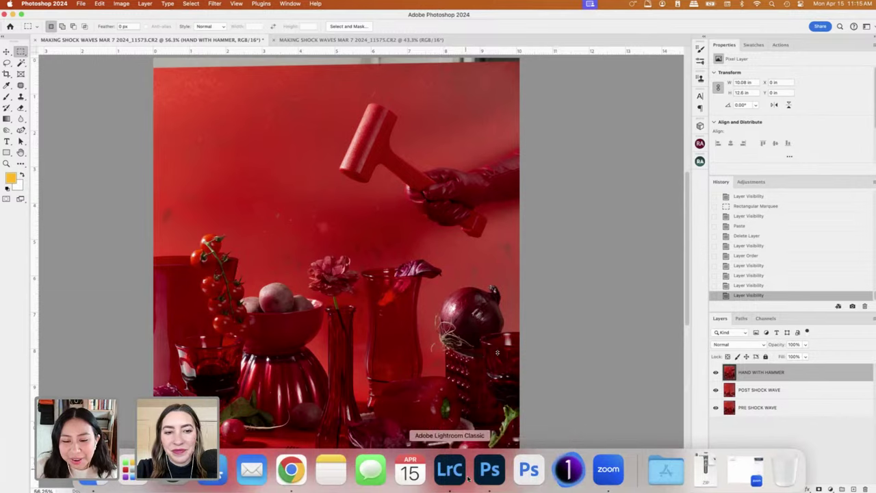
{"action": "left_click", "coordinate": [458, 476]}
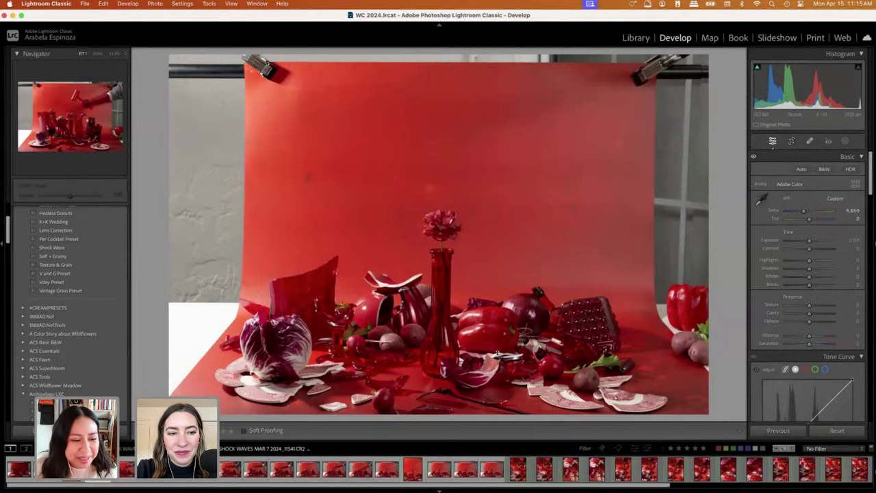
{"action": "right_click", "coordinate": [103, 470]}
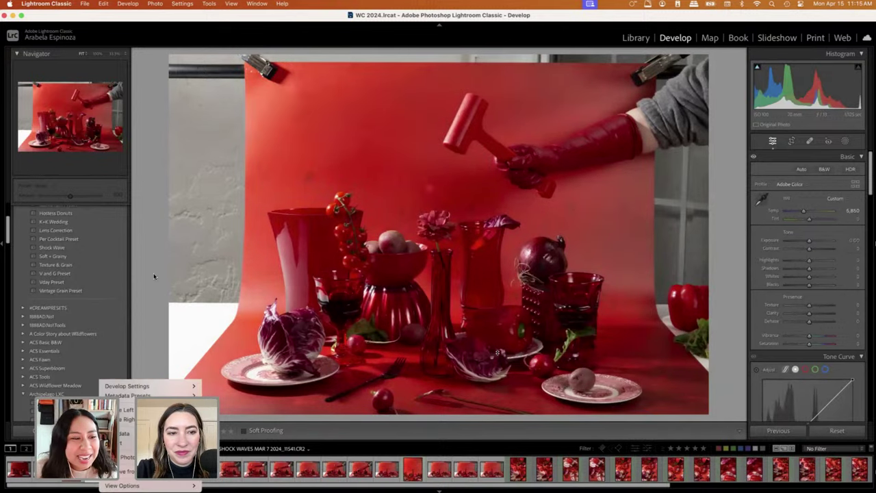
{"action": "left_click", "coordinate": [245, 270]}
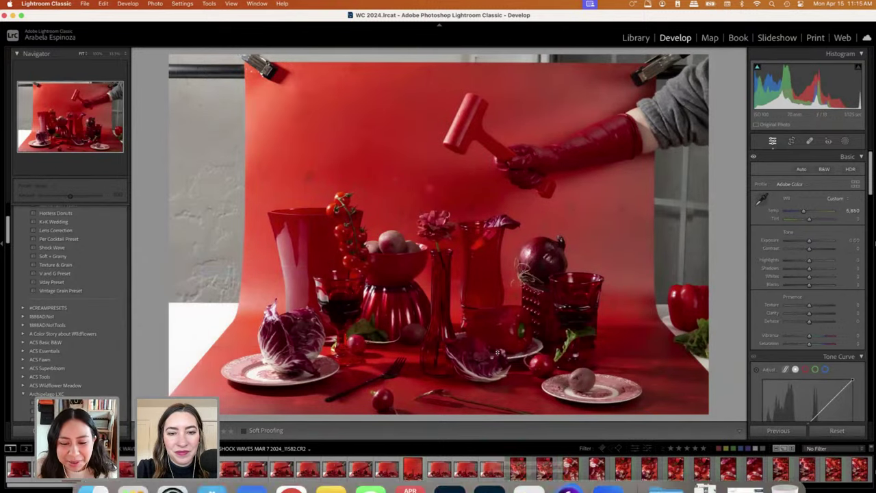
{"action": "left_click", "coordinate": [489, 478]}
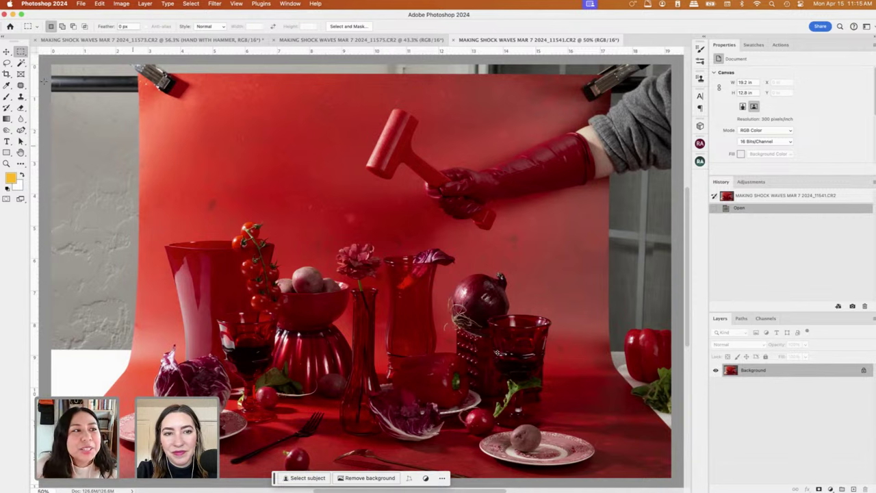
Review the layered 11573 document and the shattered 11575 frame, and return to the 11541 hammer frame.
{"action": "left_click", "coordinate": [168, 40]}
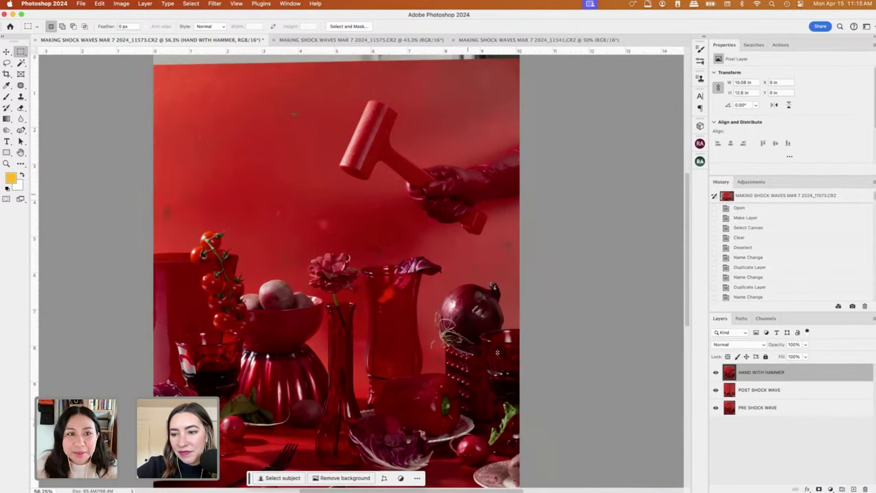
{"action": "left_click", "coordinate": [7, 74]}
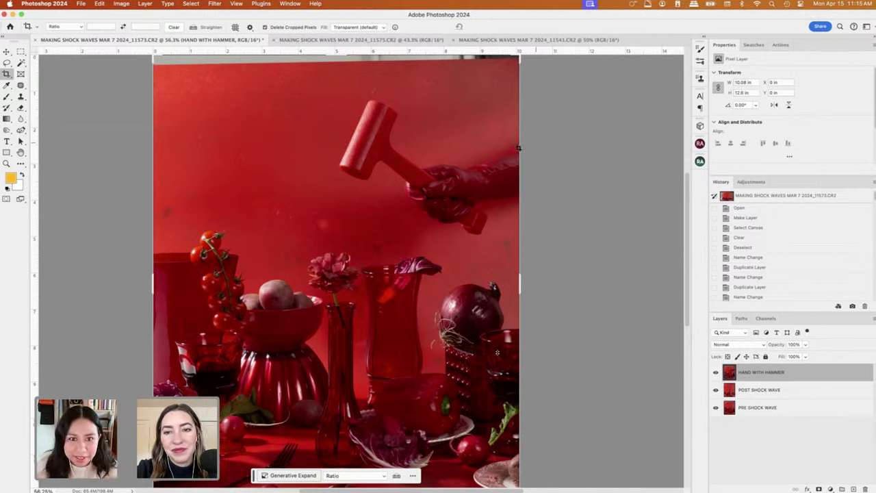
{"action": "left_click", "coordinate": [336, 40]}
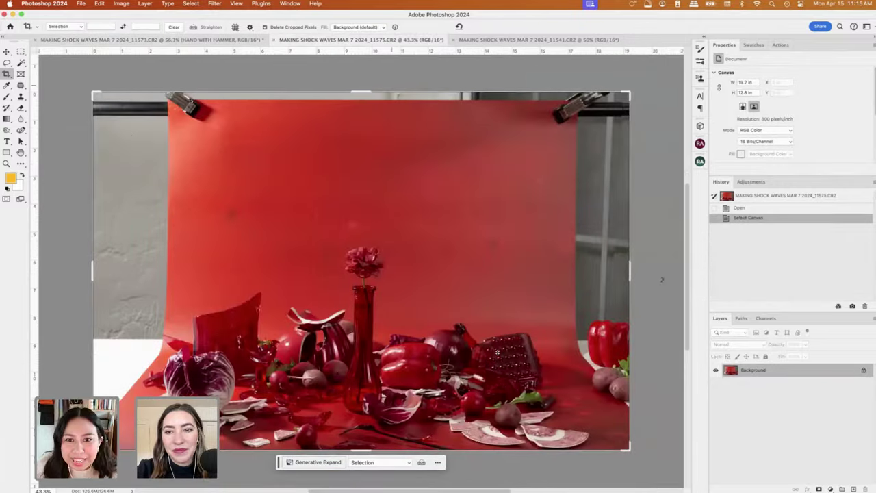
{"action": "left_click", "coordinate": [548, 39]}
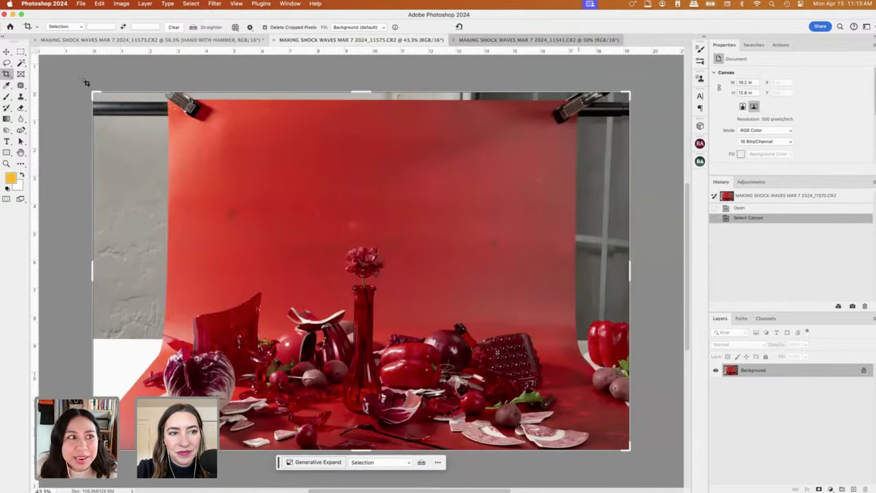
Select the hammer, gloved hand and forearm up to the grey sleeve with the Object Selection tool in Lasso mode.
{"action": "left_click", "coordinate": [20, 52]}
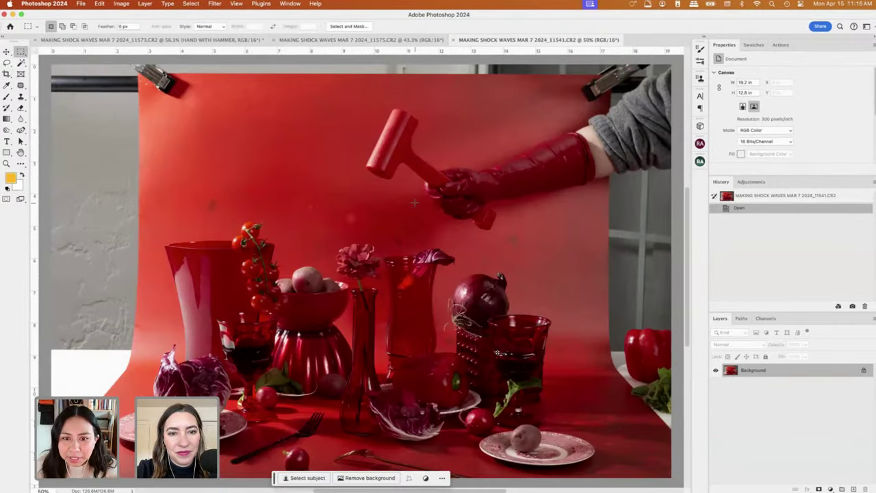
{"action": "scroll", "coordinate": [498, 353], "scroll_direction": "up", "scroll_amount": 5}
{"action": "scroll", "coordinate": [497, 353], "scroll_direction": "right", "scroll_amount": 5}
{"action": "scroll", "coordinate": [69, 88], "scroll_direction": "up", "scroll_amount": 3}
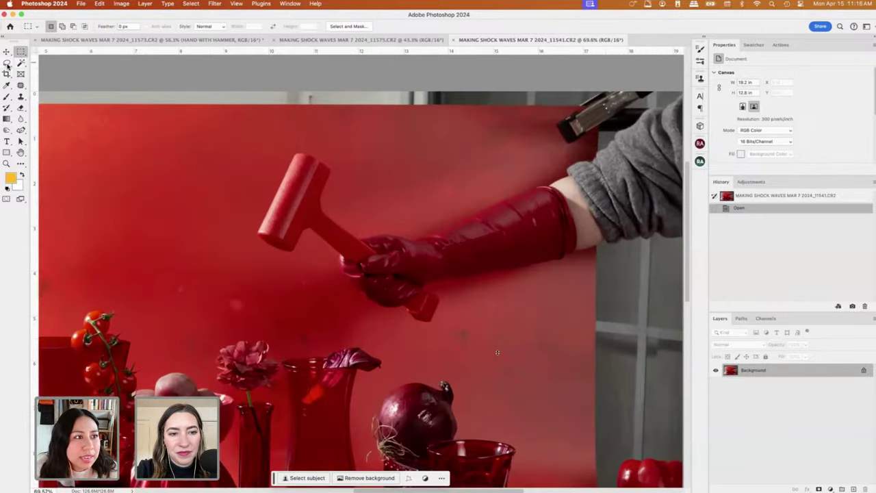
{"action": "left_click", "coordinate": [7, 64]}
{"action": "left_click", "coordinate": [20, 63]}
{"action": "right_click", "coordinate": [21, 63]}
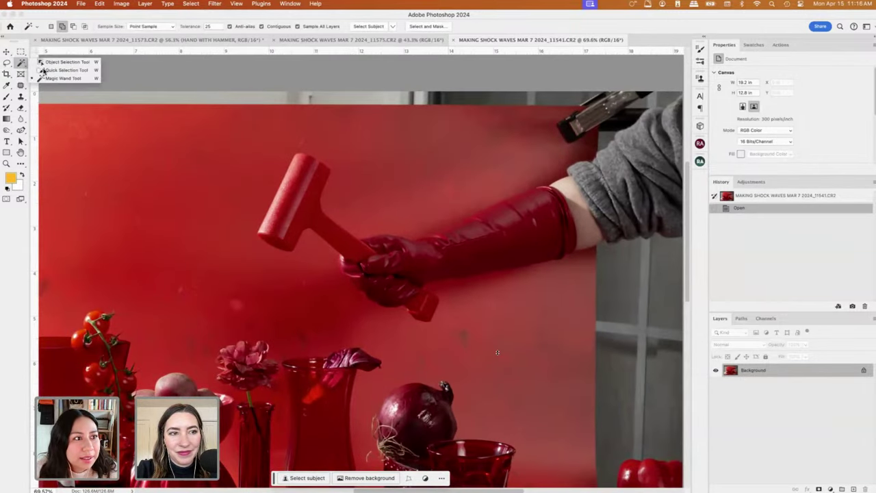
{"action": "left_click", "coordinate": [60, 65]}
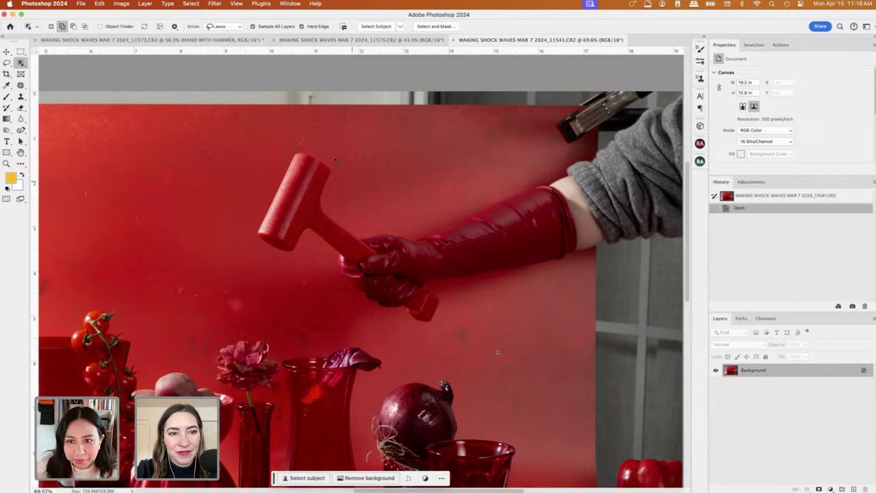
{"action": "left_click_drag", "start_coordinate": [287, 163], "coordinate": [263, 227]}
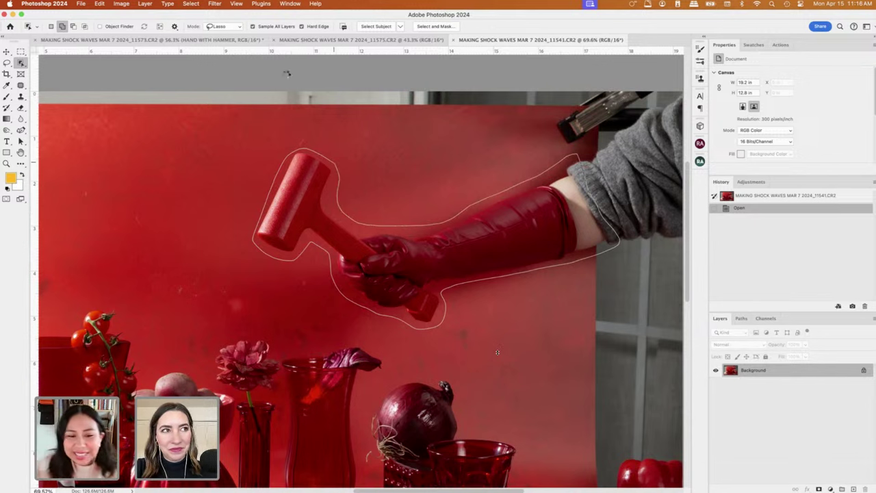
Examine the selection outline closely around the gloved forearm, hand, hammer handle and hammer head.
{"action": "scroll", "coordinate": [497, 352], "scroll_direction": "up", "scroll_amount": 5}
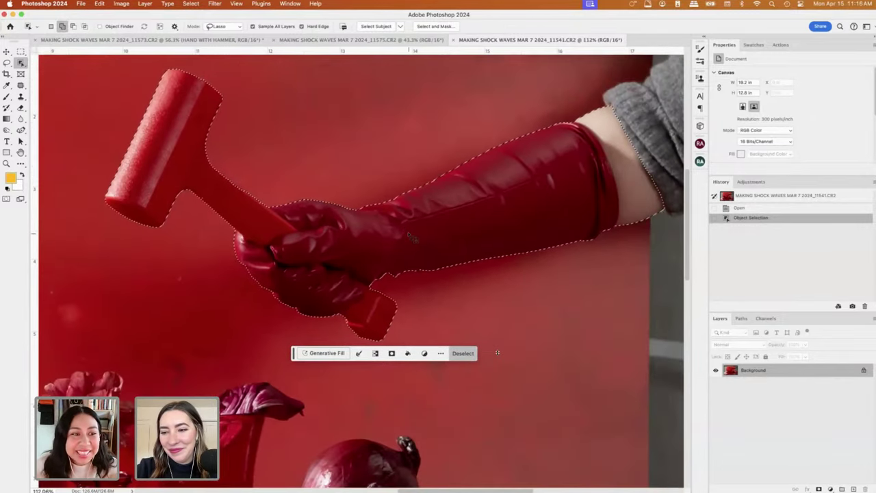
{"action": "scroll", "coordinate": [497, 352], "scroll_direction": "left", "scroll_amount": 3}
{"action": "scroll", "coordinate": [497, 352], "scroll_direction": "up", "scroll_amount": 1}
{"action": "scroll", "coordinate": [497, 352], "scroll_direction": "right", "scroll_amount": 3}
{"action": "scroll", "coordinate": [497, 352], "scroll_direction": "up", "scroll_amount": 3}
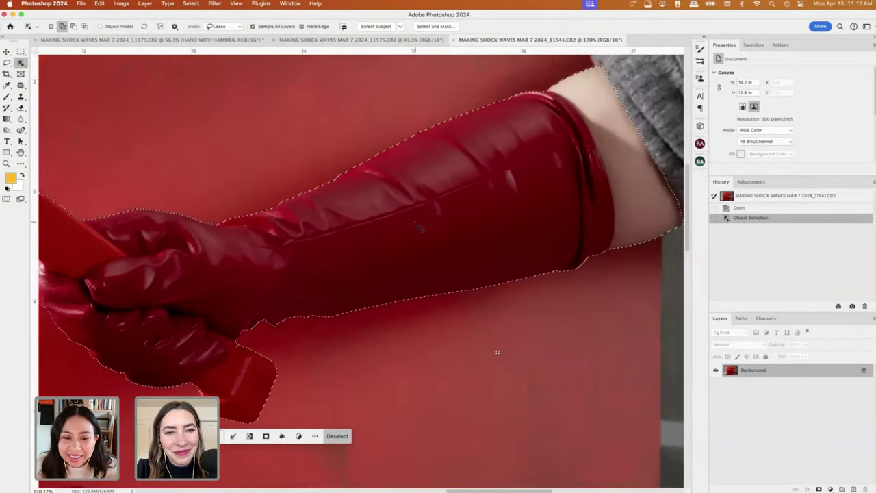
{"action": "scroll", "coordinate": [498, 352], "scroll_direction": "left", "scroll_amount": 3}
{"action": "scroll", "coordinate": [497, 352], "scroll_direction": "down", "scroll_amount": 1}
{"action": "scroll", "coordinate": [497, 352], "scroll_direction": "left", "scroll_amount": 3}
{"action": "scroll", "coordinate": [498, 352], "scroll_direction": "up", "scroll_amount": 3}
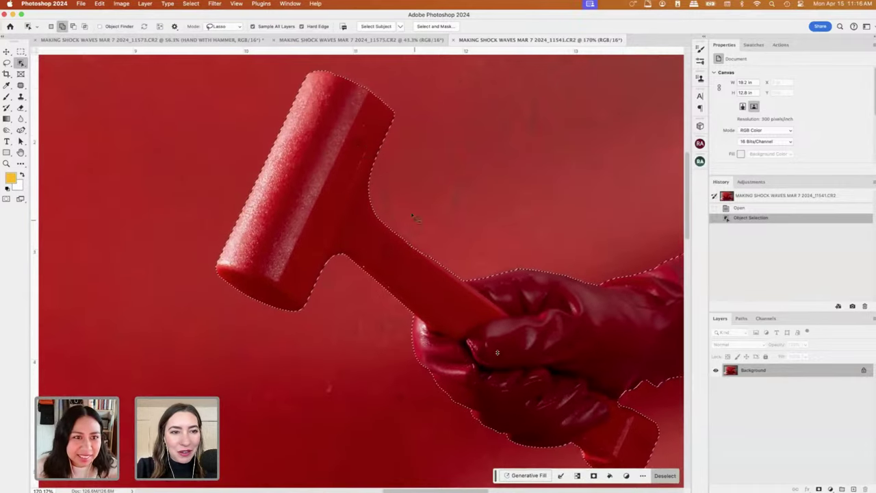
{"action": "scroll", "coordinate": [497, 352], "scroll_direction": "up", "scroll_amount": 1}
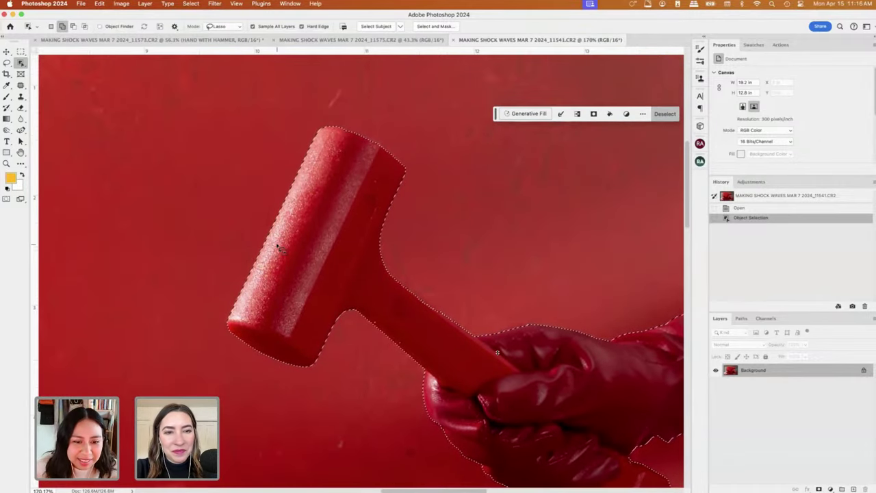
{"action": "scroll", "coordinate": [497, 352], "scroll_direction": "down", "scroll_amount": 2}
{"action": "scroll", "coordinate": [497, 352], "scroll_direction": "right", "scroll_amount": 2}
{"action": "scroll", "coordinate": [354, 303], "scroll_direction": "up", "scroll_amount": 3}
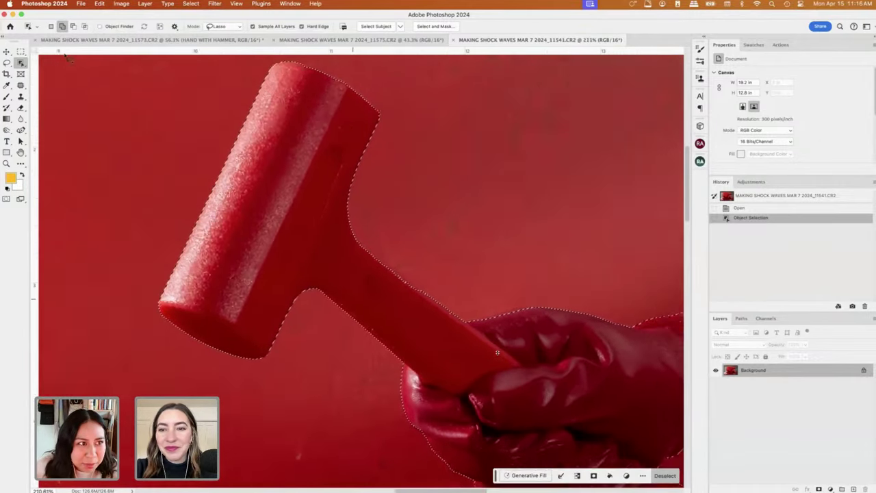
Add the missed sliver along the lower edge of the hammer handle to the selection with the Polygonal Lasso.
{"action": "left_click", "coordinate": [7, 62]}
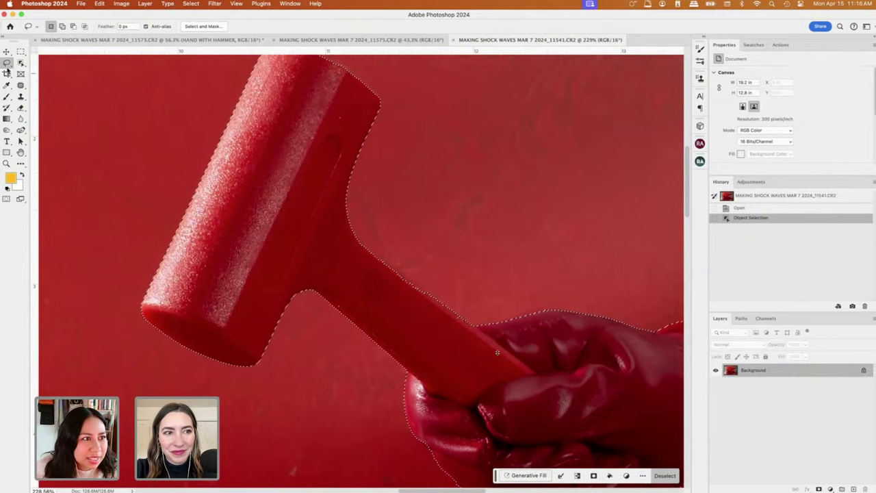
{"action": "right_click", "coordinate": [7, 62]}
{"action": "left_click", "coordinate": [41, 70]}
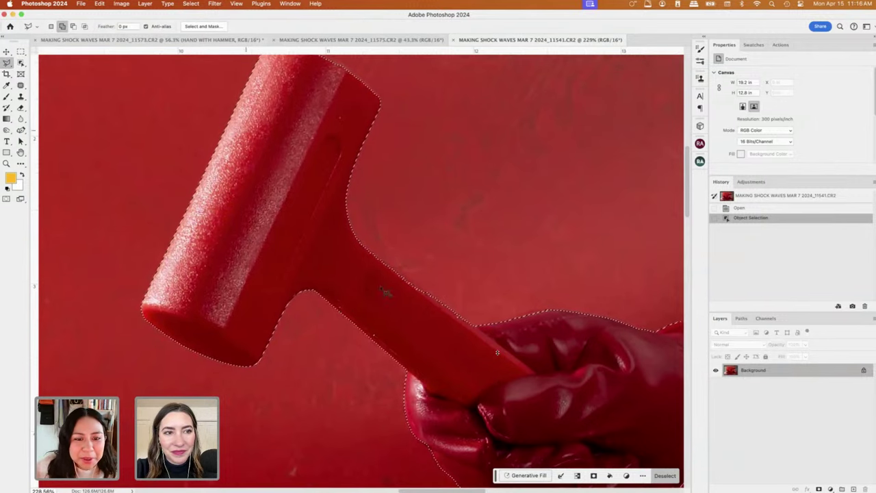
{"action": "left_click", "coordinate": [61, 27]}
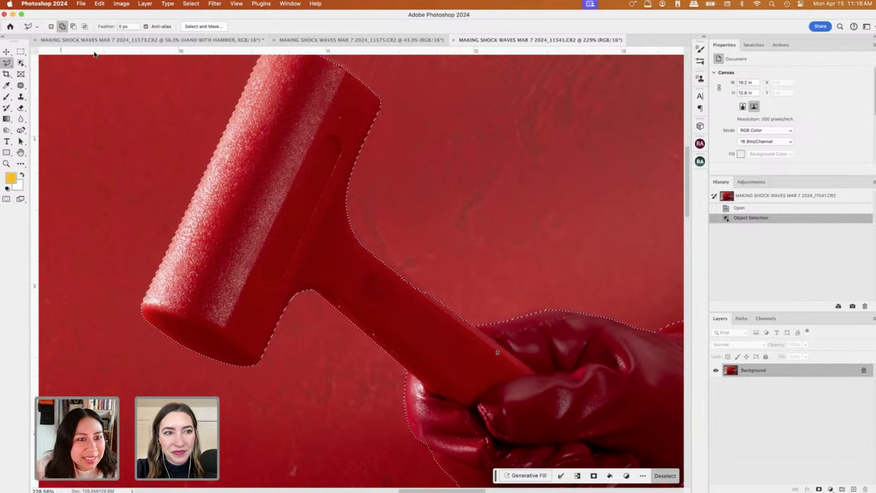
{"action": "left_click", "coordinate": [374, 344]}
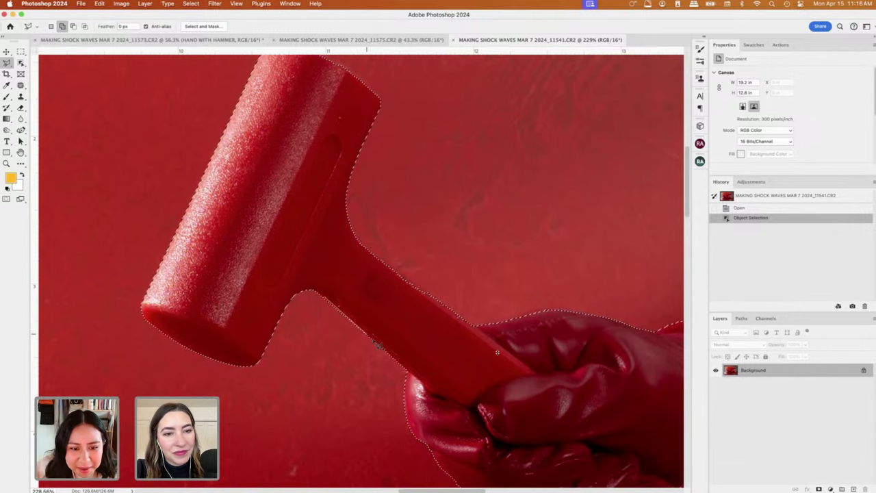
{"action": "left_click", "coordinate": [391, 356]}
{"action": "left_click", "coordinate": [388, 328]}
{"action": "double_click", "coordinate": [361, 303]}
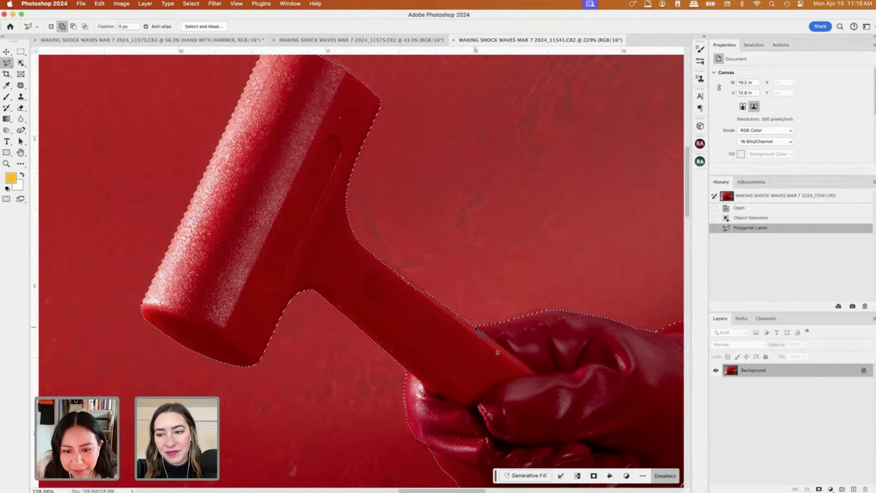
Add the missed sliver along the upper edge of the hammer handle, from the glove to the head, to the selection.
{"action": "left_click", "coordinate": [474, 324]}
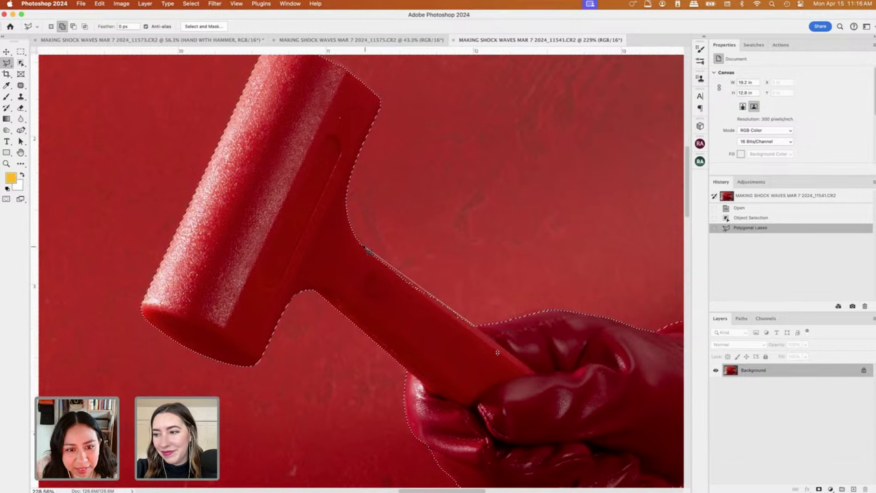
{"action": "left_click", "coordinate": [345, 219]}
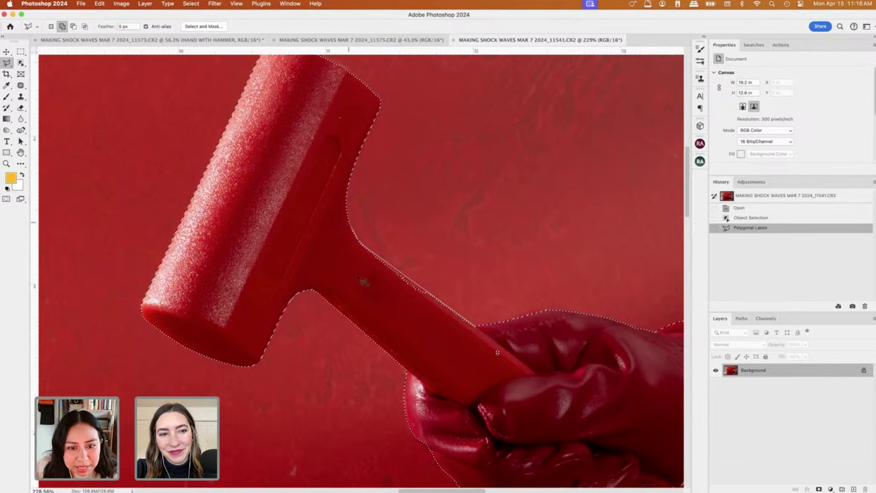
{"action": "left_click", "coordinate": [357, 277]}
{"action": "double_click", "coordinate": [498, 352]}
Add the missed edge along the top of the gloved hand beside the handle to the selection.
{"action": "scroll", "coordinate": [497, 352], "scroll_direction": "down", "scroll_amount": 5}
{"action": "scroll", "coordinate": [498, 352], "scroll_direction": "right", "scroll_amount": 5}
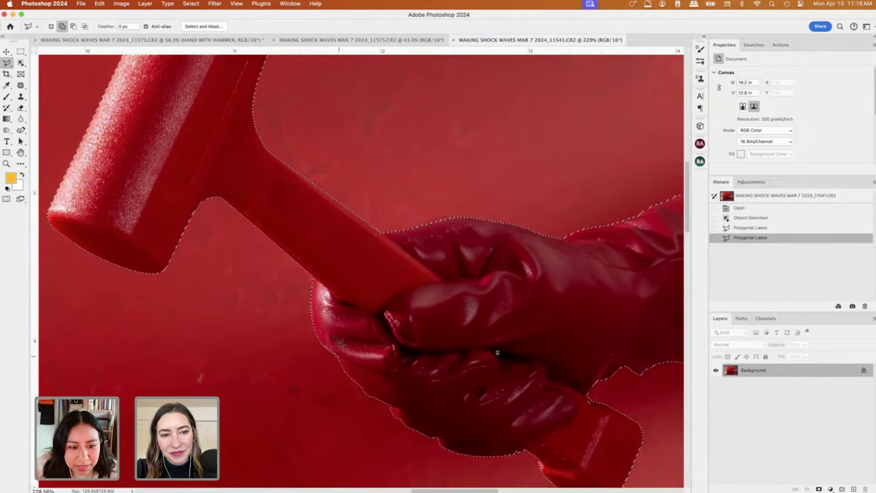
{"action": "left_click", "coordinate": [375, 230]}
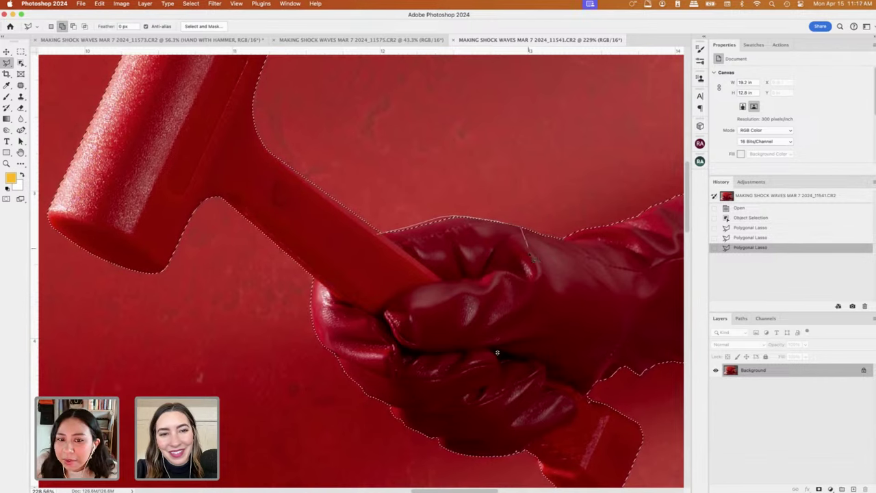
{"action": "double_click", "coordinate": [465, 378]}
Add the missed edge under the glove, where it meets the butt of the hammer handle, to the selection.
{"action": "scroll", "coordinate": [465, 377], "scroll_direction": "down", "scroll_amount": 2}
{"action": "scroll", "coordinate": [465, 378], "scroll_direction": "right", "scroll_amount": 3}
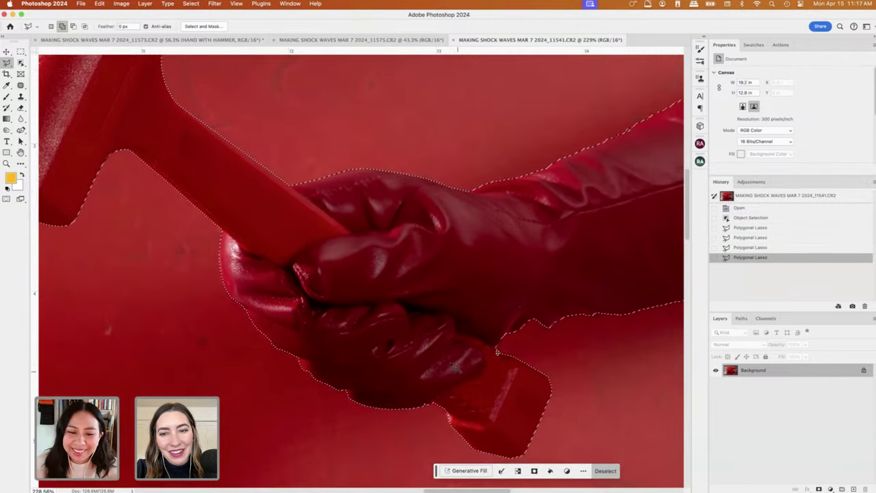
{"action": "left_click", "coordinate": [420, 412]}
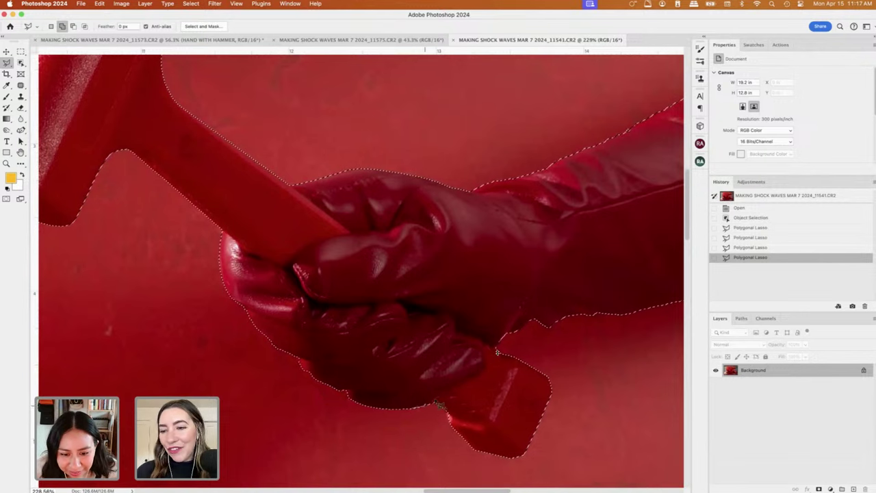
{"action": "double_click", "coordinate": [421, 402]}
Add the missed notch along the lower edge of the gloved fingers to the selection with the Polygonal Lasso.
{"action": "left_click", "coordinate": [348, 399]}
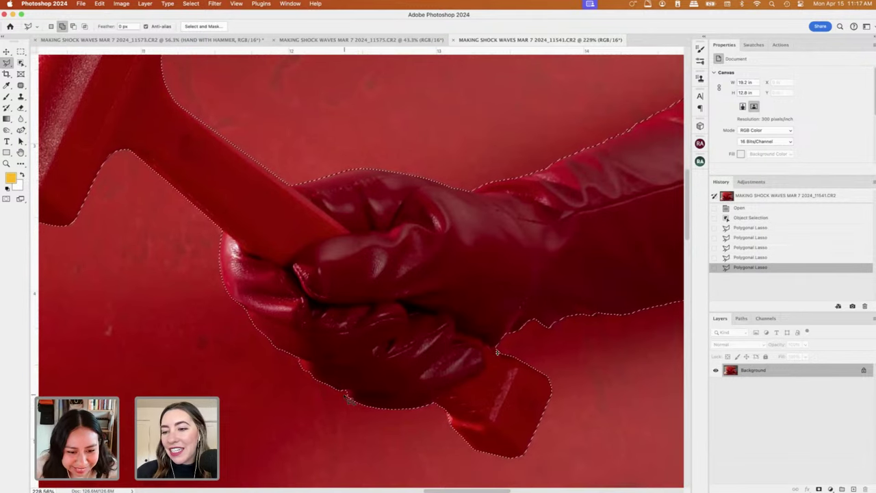
{"action": "left_click", "coordinate": [350, 401]}
{"action": "left_click", "coordinate": [350, 401]}
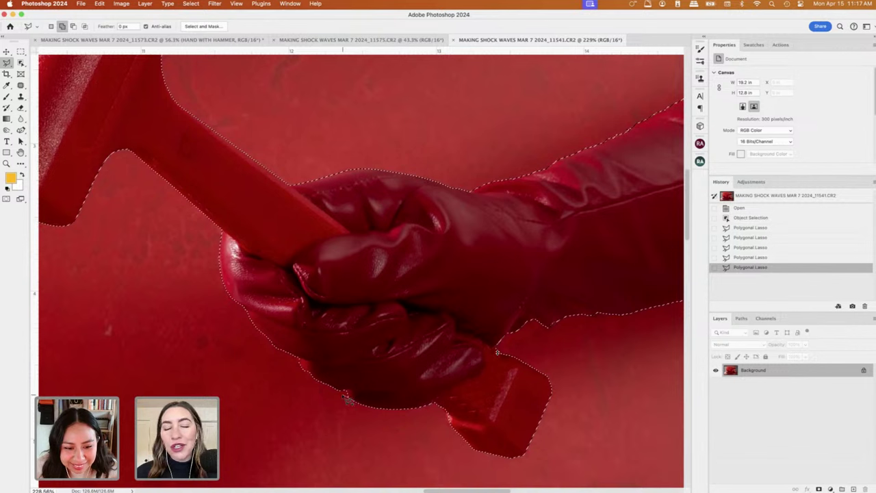
{"action": "left_click", "coordinate": [342, 394]}
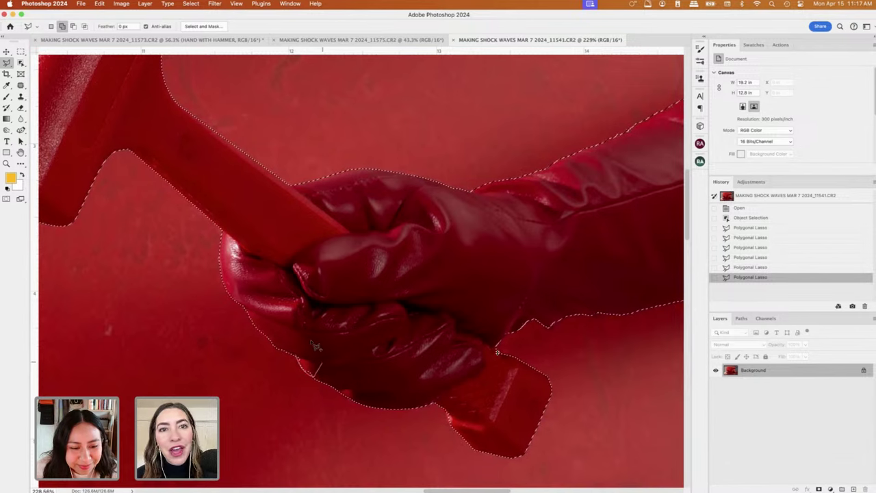
Add the remaining missed slivers along the outer edge of the curled fingers, up toward the knuckles, to the selection.
{"action": "left_click", "coordinate": [297, 360]}
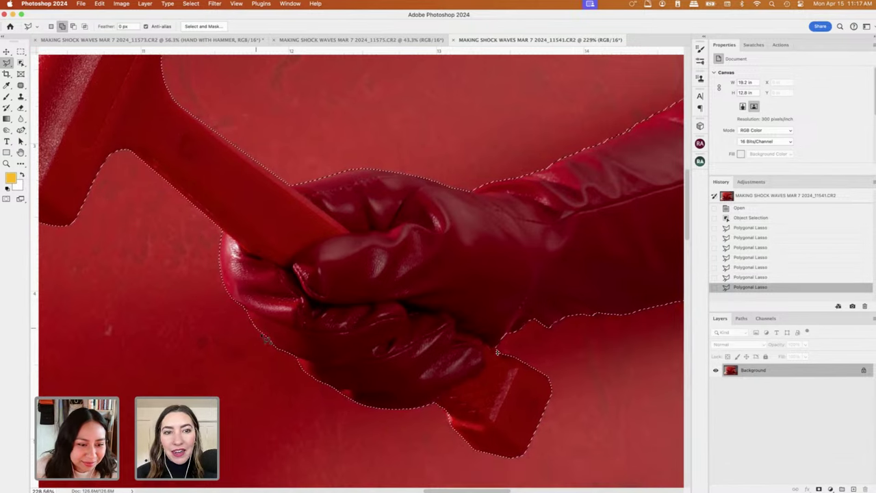
{"action": "left_click", "coordinate": [270, 343]}
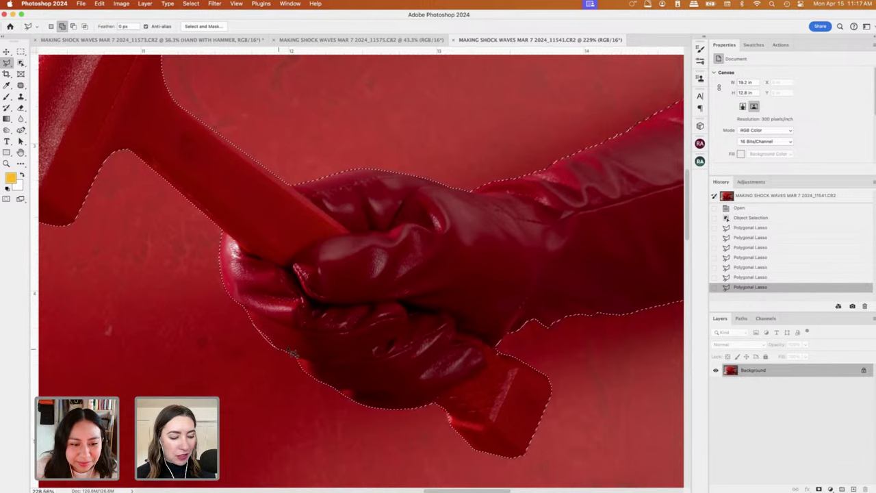
{"action": "left_click", "coordinate": [285, 348]}
{"action": "double_click", "coordinate": [278, 318]}
Add the missed lower edge of the hammer's butt end, just below the glove, to the selection.
{"action": "scroll", "coordinate": [392, 390], "scroll_direction": "right", "scroll_amount": 2}
{"action": "scroll", "coordinate": [393, 390], "scroll_direction": "down", "scroll_amount": 1}
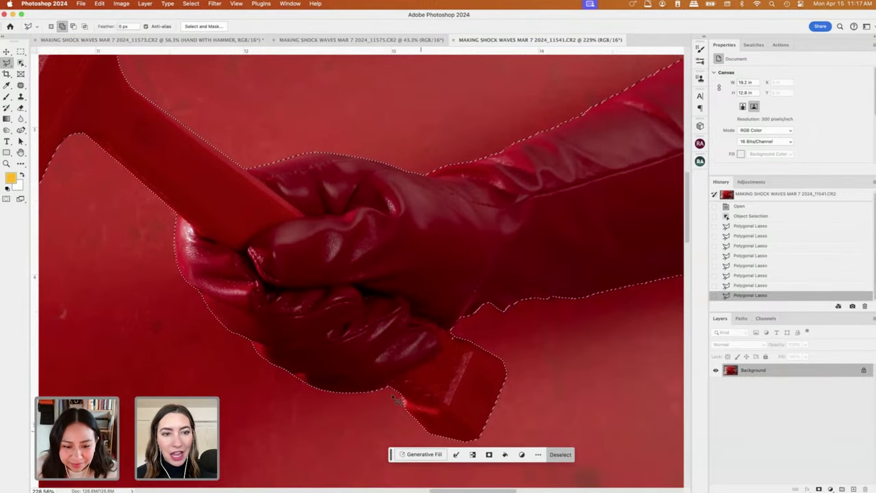
{"action": "left_click", "coordinate": [393, 392]}
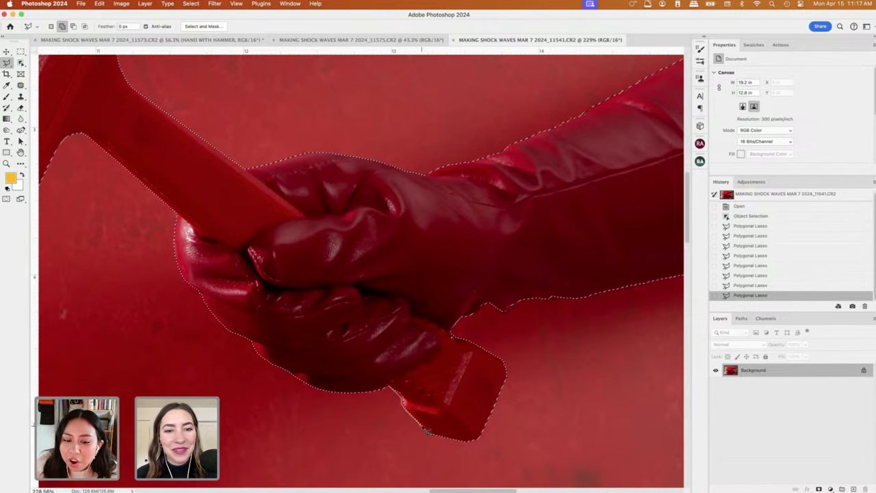
{"action": "left_click", "coordinate": [401, 365]}
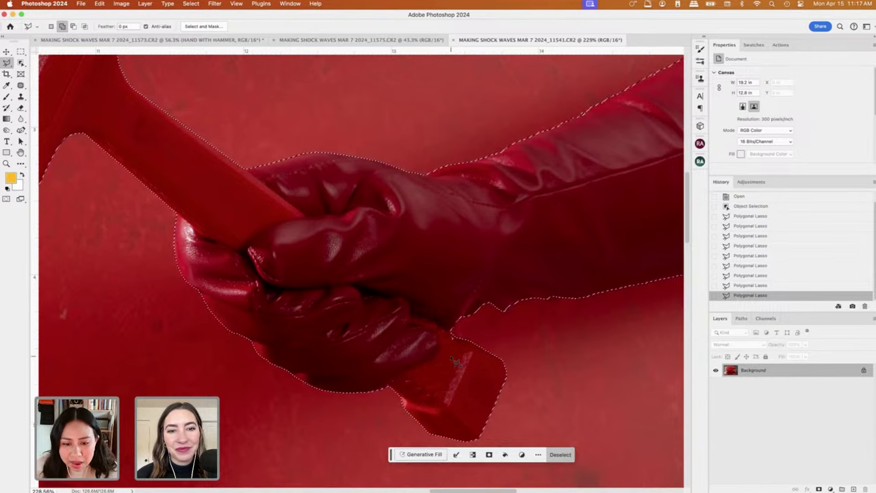
Add the missed edges on the upper side of the handle's butt end and along the underside of the gloved wrist to the selection.
{"action": "scroll", "coordinate": [438, 362], "scroll_direction": "right", "scroll_amount": 3}
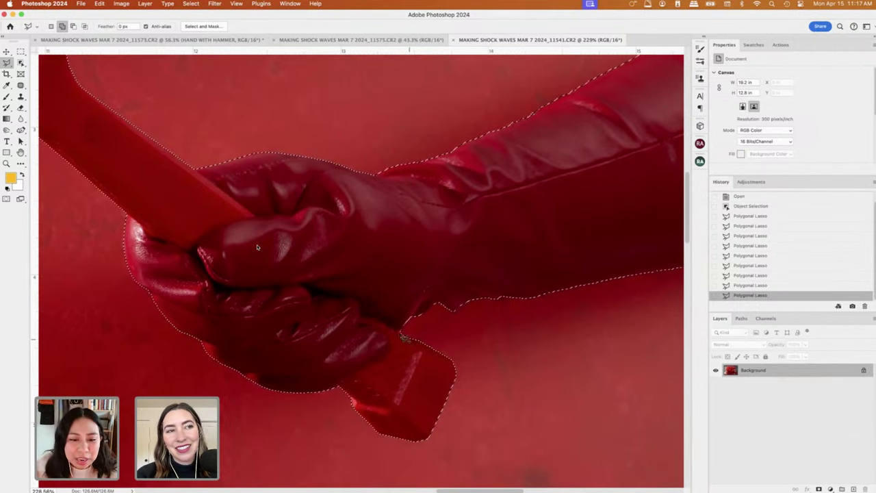
{"action": "left_click", "coordinate": [409, 334]}
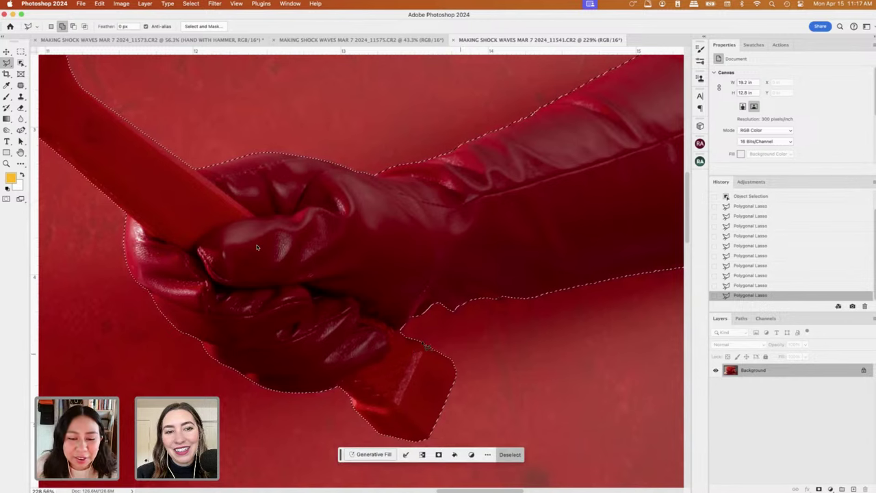
{"action": "scroll", "coordinate": [422, 261], "scroll_direction": "up", "scroll_amount": 2}
{"action": "scroll", "coordinate": [422, 261], "scroll_direction": "right", "scroll_amount": 2}
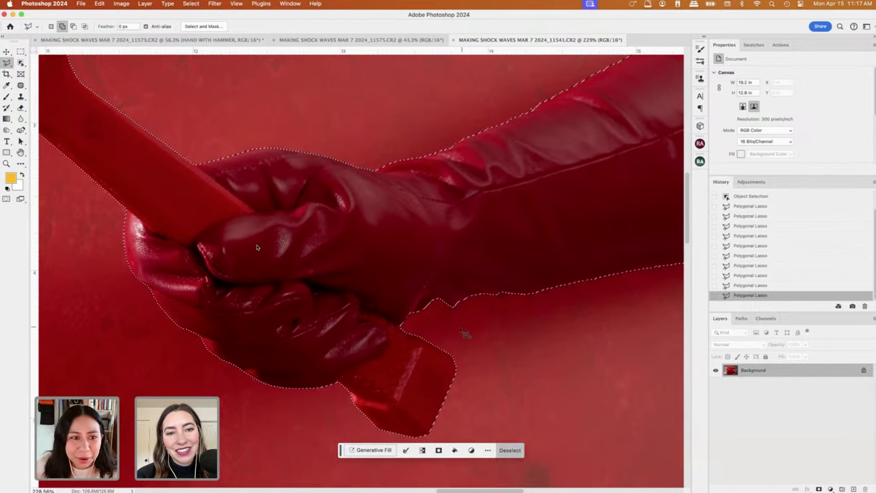
{"action": "scroll", "coordinate": [422, 261], "scroll_direction": "right", "scroll_amount": 3}
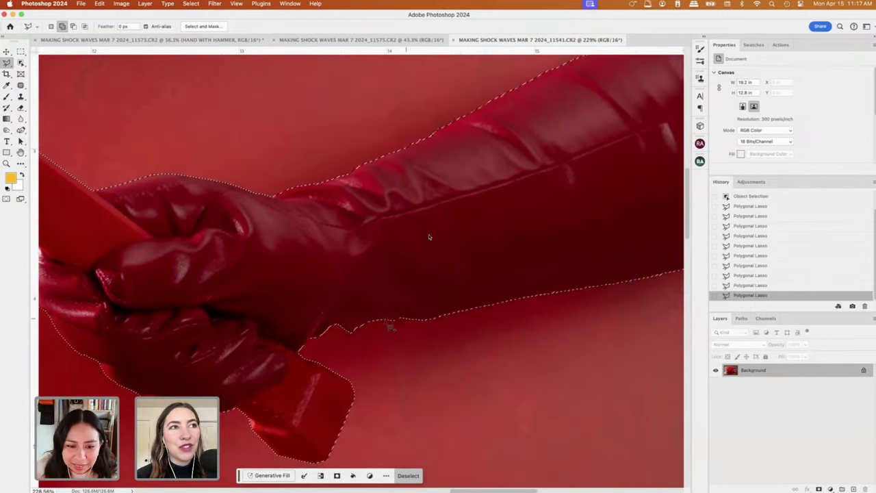
{"action": "left_click", "coordinate": [395, 327]}
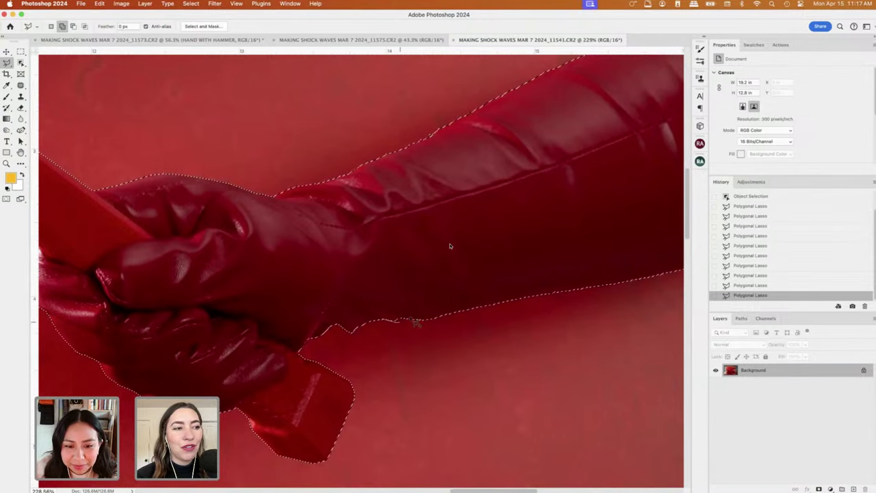
{"action": "left_click", "coordinate": [405, 316]}
Examine the selection outline along the gloved forearm up to the bare skin and the grey sleeve.
{"action": "scroll", "coordinate": [612, 375], "scroll_direction": "up", "scroll_amount": 1}
{"action": "scroll", "coordinate": [612, 375], "scroll_direction": "right", "scroll_amount": 3}
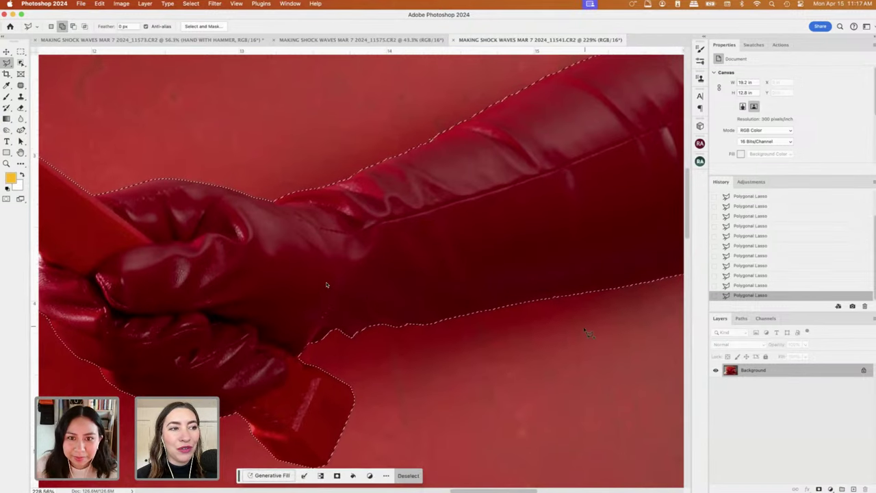
{"action": "scroll", "coordinate": [612, 375], "scroll_direction": "up", "scroll_amount": 1}
{"action": "scroll", "coordinate": [612, 375], "scroll_direction": "right", "scroll_amount": 2}
{"action": "scroll", "coordinate": [184, 326], "scroll_direction": "up", "scroll_amount": 3}
{"action": "scroll", "coordinate": [183, 327], "scroll_direction": "right", "scroll_amount": 4}
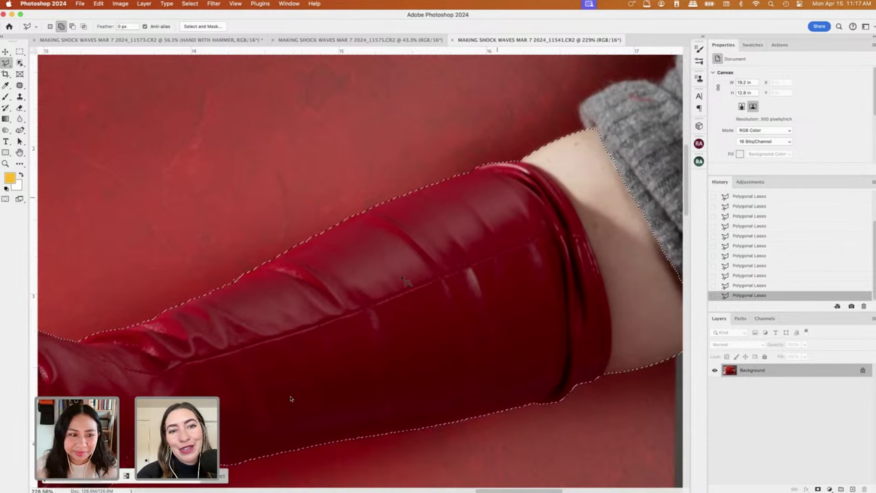
{"action": "scroll", "coordinate": [290, 399], "scroll_direction": "down", "scroll_amount": 1}
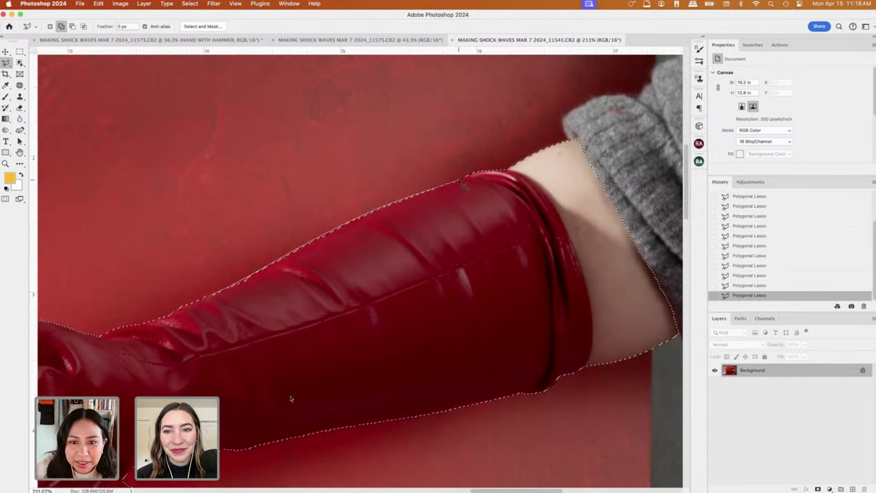
{"action": "double_click", "coordinate": [308, 324]}
Open the hand-and-hammer selection in Select and Mask.
{"action": "scroll", "coordinate": [310, 325], "scroll_direction": "down", "scroll_amount": 3}
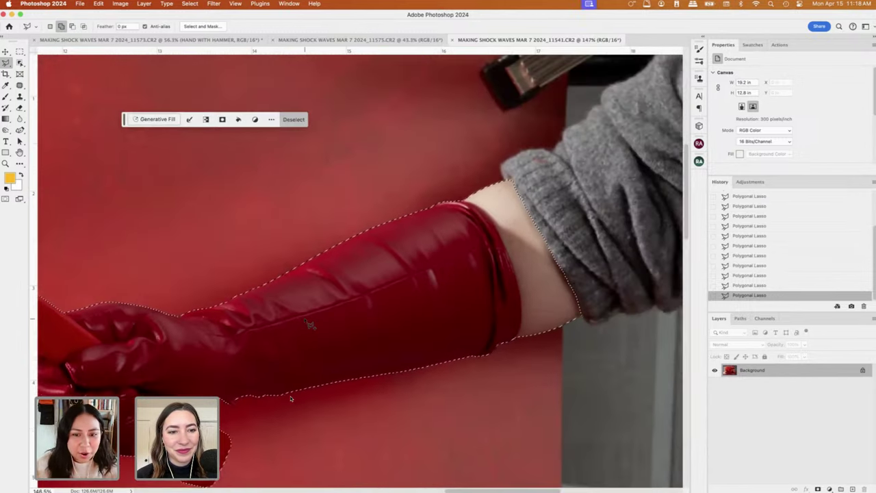
{"action": "scroll", "coordinate": [308, 324], "scroll_direction": "down", "scroll_amount": 2}
{"action": "scroll", "coordinate": [291, 399], "scroll_direction": "down", "scroll_amount": 2}
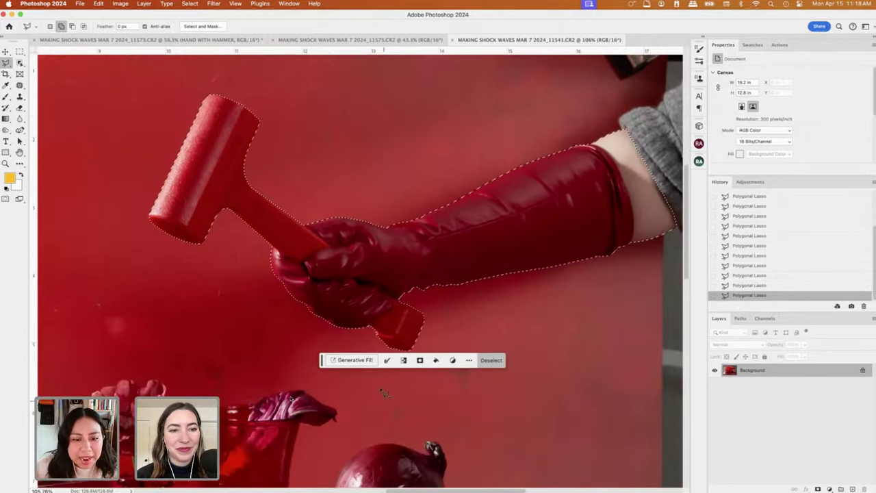
{"action": "left_click", "coordinate": [387, 361]}
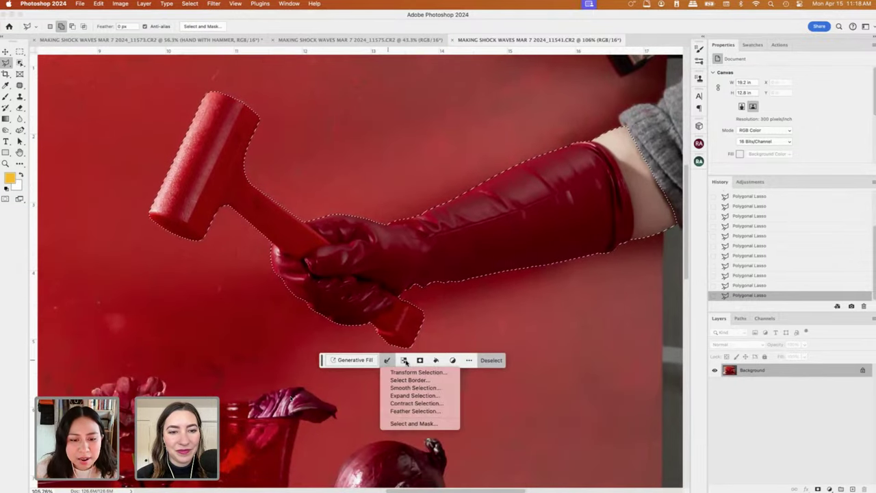
{"action": "left_click", "coordinate": [417, 424]}
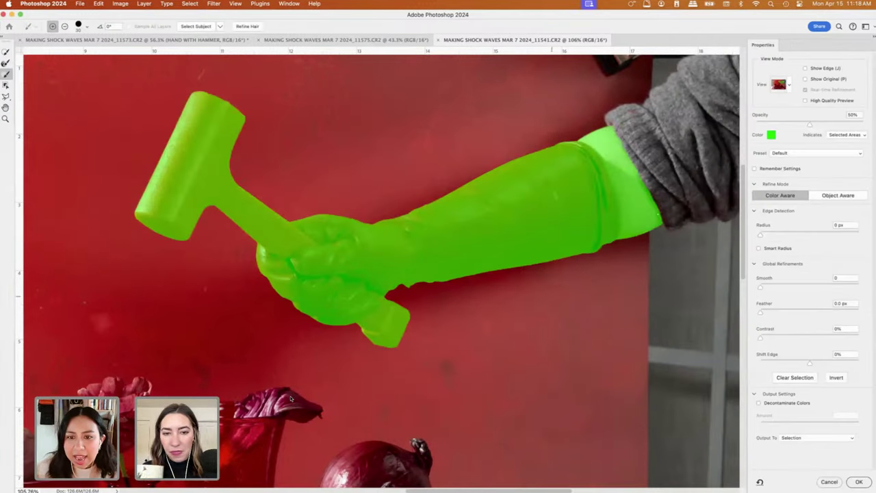
Set the edge's Smooth value to 18 and apply the refinement with output to Selection.
{"action": "scroll", "coordinate": [291, 399], "scroll_direction": "up", "scroll_amount": 2}
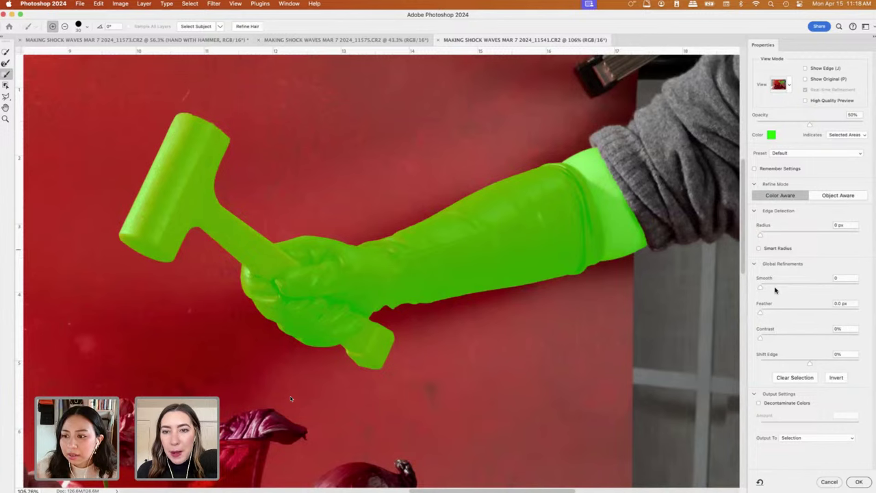
{"action": "mouse_move", "coordinate": [772, 286]}
{"action": "left_mouse_down"}
{"action": "mouse_move", "coordinate": [781, 290]}
{"action": "mouse_move", "coordinate": [765, 288]}
{"action": "left_mouse_up"}
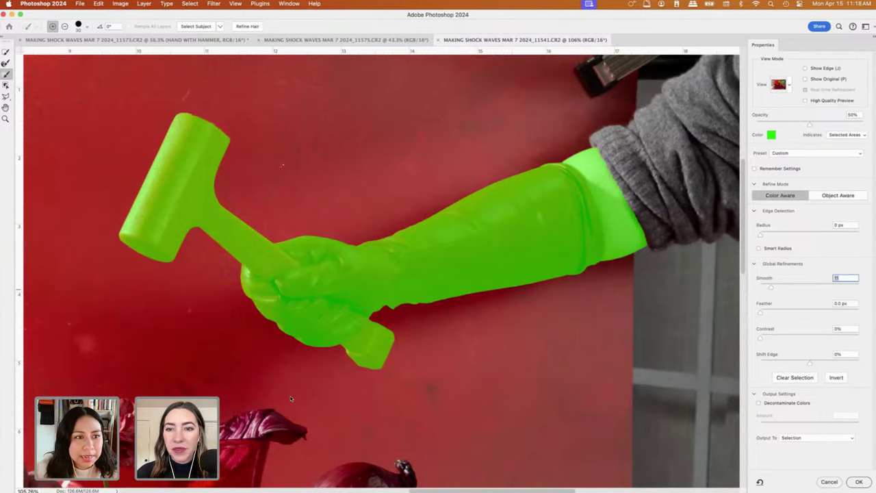
{"action": "scroll", "coordinate": [291, 399], "scroll_direction": "up", "scroll_amount": 5}
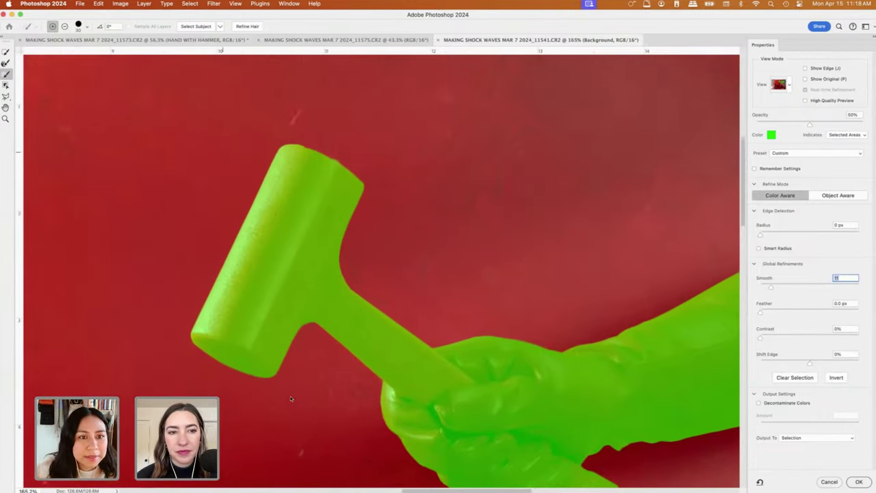
{"action": "left_click", "coordinate": [10, 97]}
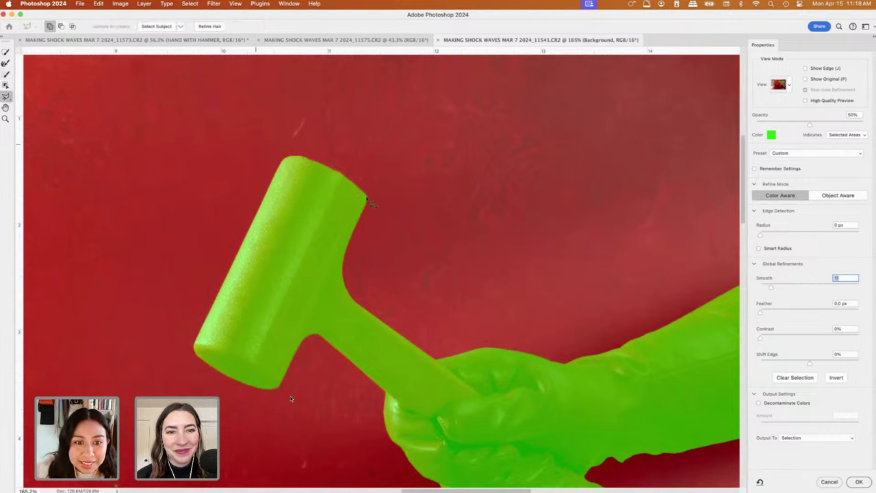
{"action": "mouse_move", "coordinate": [362, 191]}
{"action": "left_mouse_down"}
{"action": "mouse_move", "coordinate": [321, 161]}
{"action": "mouse_move", "coordinate": [292, 157]}
{"action": "mouse_move", "coordinate": [328, 193]}
{"action": "left_mouse_up"}
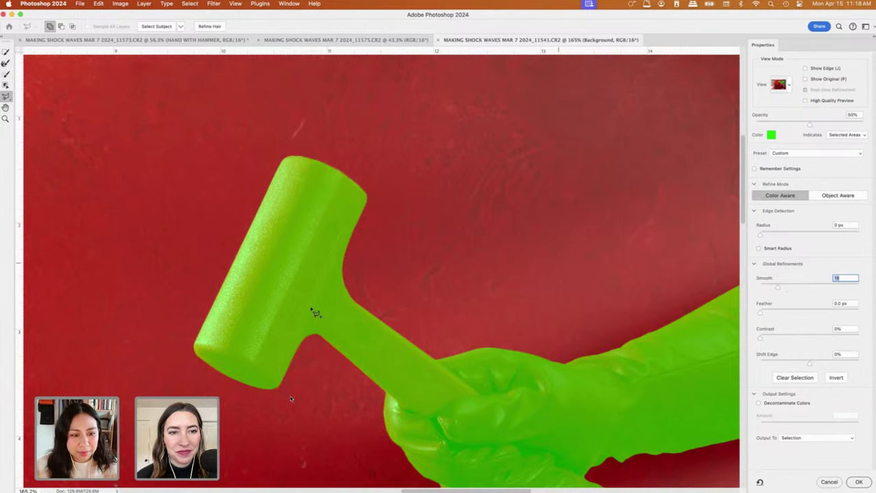
{"action": "scroll", "coordinate": [332, 403], "scroll_direction": "down", "scroll_amount": 5}
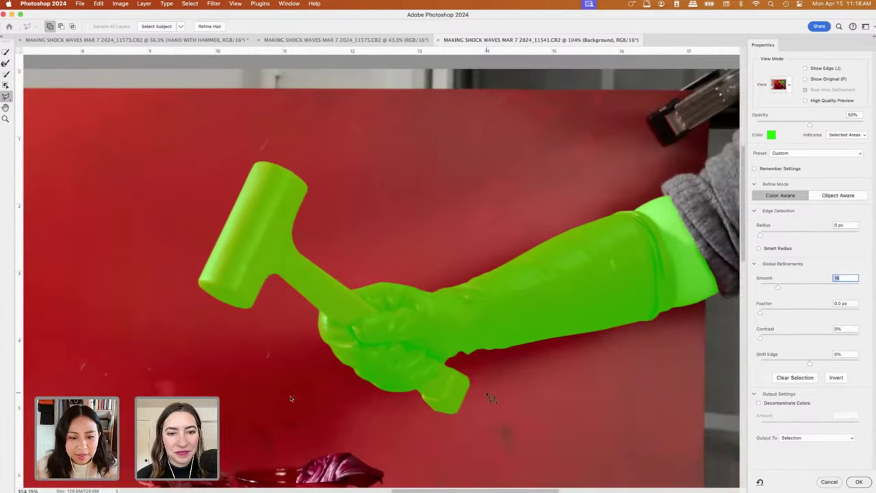
{"action": "left_click", "coordinate": [860, 482]}
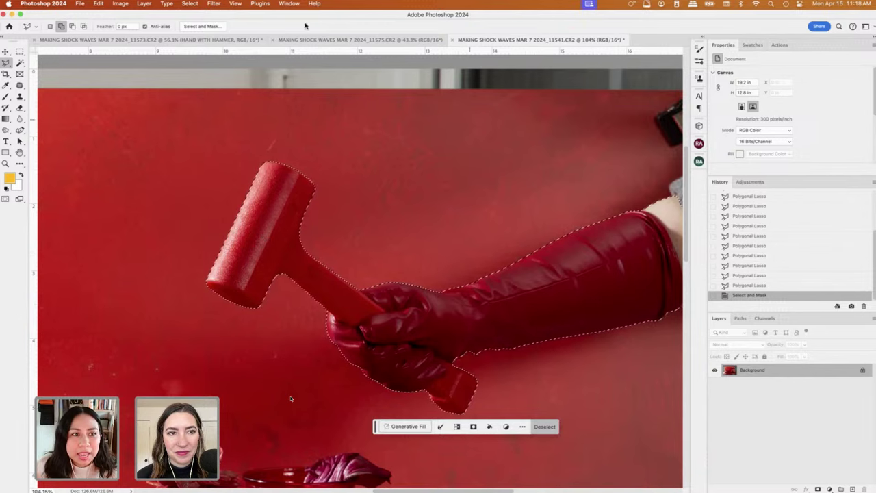
In the composite document, hide the HAND WITH HAMMER layer and paste the hand-and-hammer cut-out above POST SHOCK WAVE.
{"action": "left_click", "coordinate": [266, 42]}
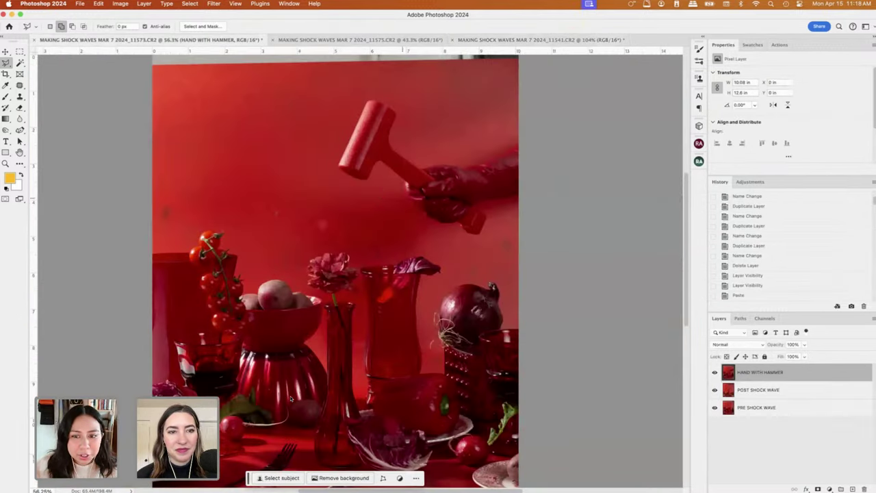
{"action": "left_click", "coordinate": [715, 372]}
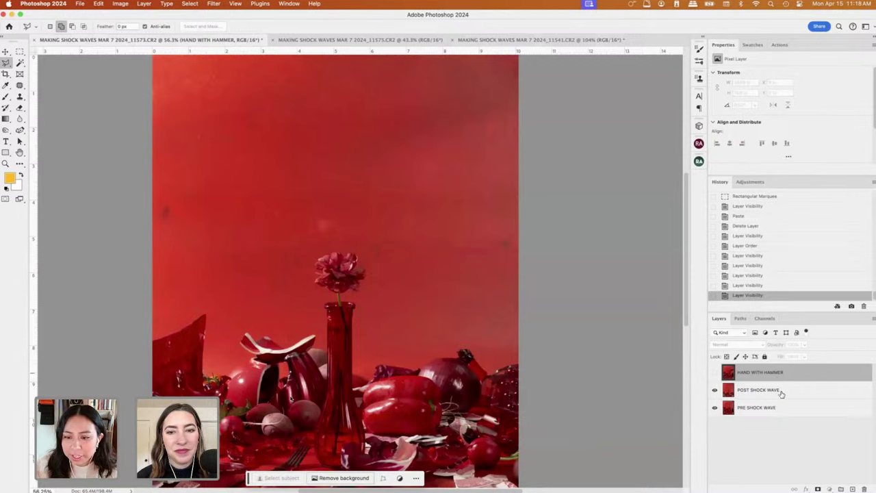
{"action": "left_click", "coordinate": [780, 389]}
{"action": "scroll", "coordinate": [396, 298], "scroll_direction": "down", "scroll_amount": 1}
{"action": "key", "text": "super+v"}
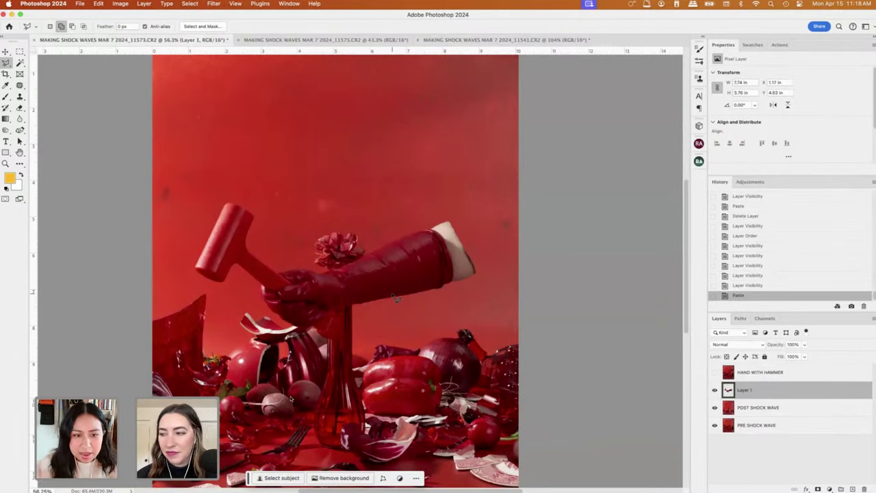
Move the pasted hand and hammer so the head hangs just above the flower and the forearm runs off the canvas's right edge.
{"action": "key", "text": "v"}
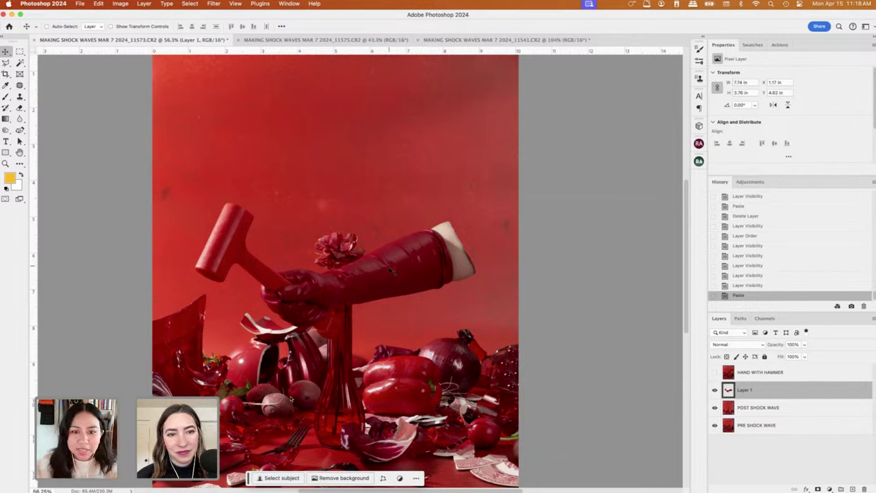
{"action": "left_click_drag", "start_coordinate": [391, 272], "coordinate": [512, 180]}
{"action": "mouse_move", "coordinate": [436, 208]}
{"action": "left_mouse_down"}
{"action": "mouse_move", "coordinate": [428, 206]}
{"action": "mouse_move", "coordinate": [439, 210]}
{"action": "left_mouse_up"}
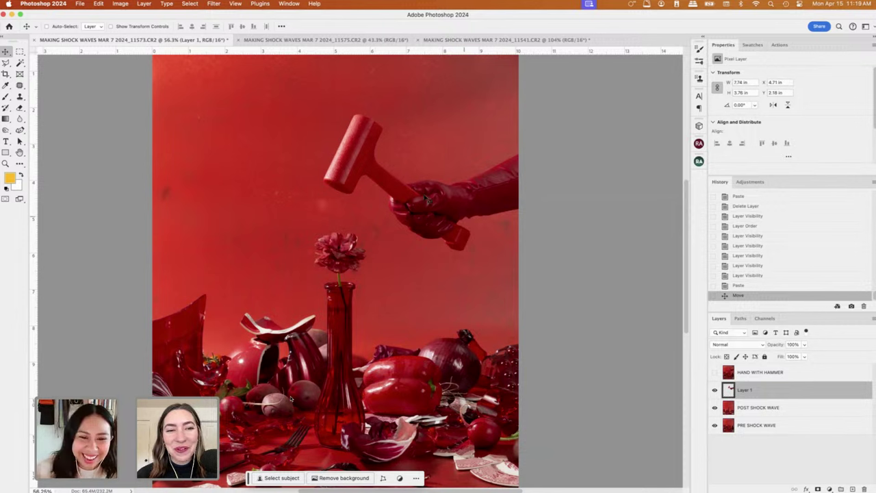
{"action": "mouse_move", "coordinate": [423, 214]}
{"action": "left_mouse_down"}
{"action": "mouse_move", "coordinate": [431, 206]}
{"action": "mouse_move", "coordinate": [417, 208]}
{"action": "left_mouse_up"}
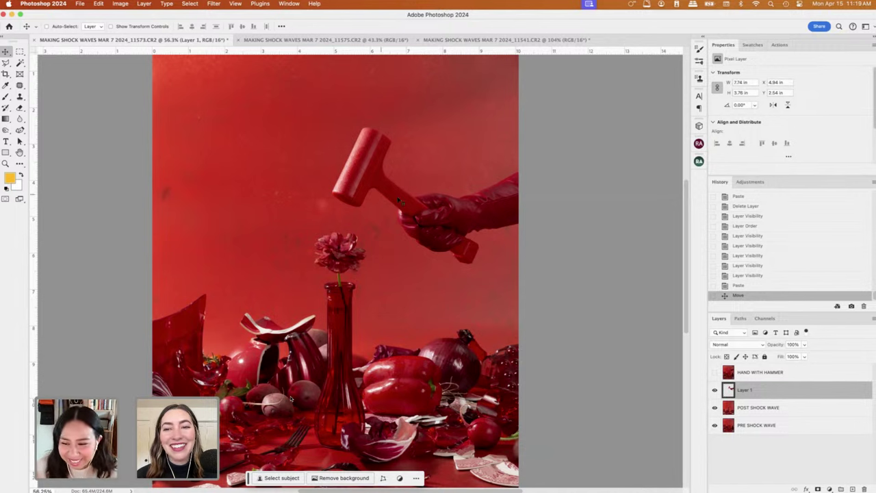
{"action": "left_click_drag", "start_coordinate": [420, 226], "coordinate": [417, 235]}
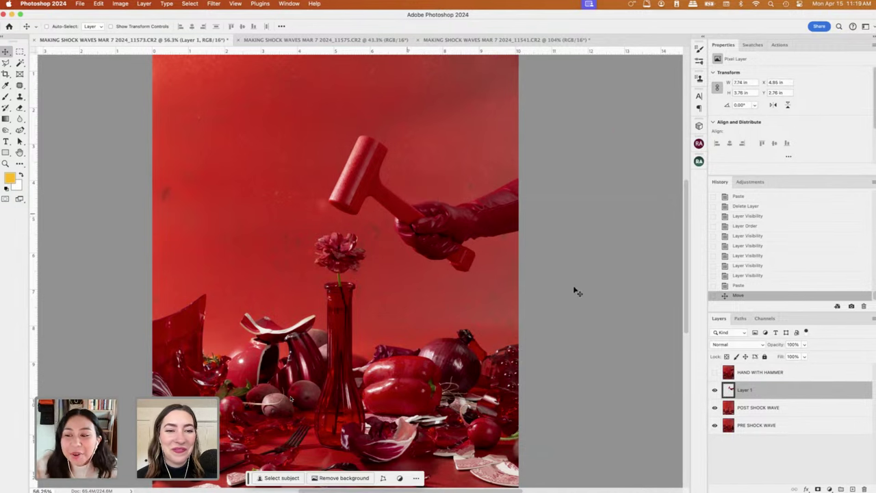
{"action": "mouse_move", "coordinate": [441, 222]}
{"action": "left_mouse_down"}
{"action": "mouse_move", "coordinate": [402, 205]}
{"action": "mouse_move", "coordinate": [451, 211]}
{"action": "mouse_move", "coordinate": [441, 218]}
{"action": "left_mouse_up"}
Hide the pasted cut-out layer, then show the HAND WITH HAMMER layer and make it active.
{"action": "left_click", "coordinate": [716, 390]}
{"action": "left_click", "coordinate": [715, 372]}
{"action": "left_click", "coordinate": [764, 372]}
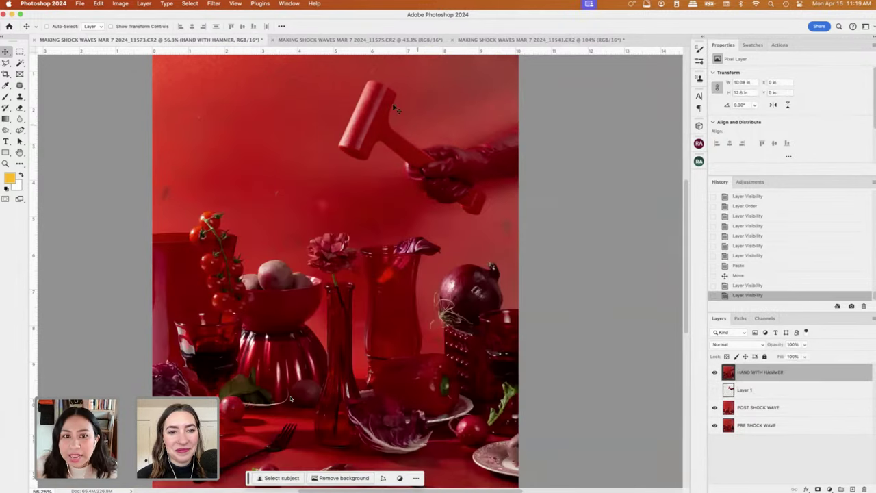
Show the hand-and-hammer cut-out in place of the HAND WITH HAMMER layer and move it slightly higher above the flower.
{"action": "left_click", "coordinate": [818, 488]}
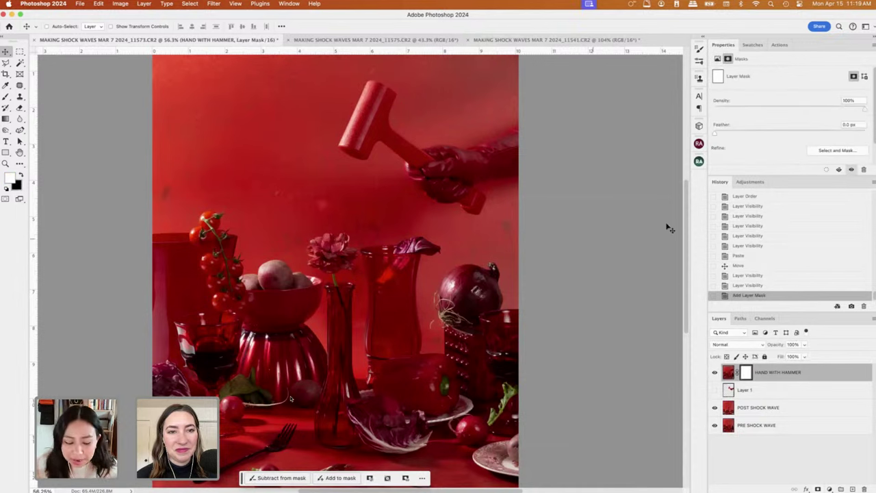
{"action": "key", "text": "super+z"}
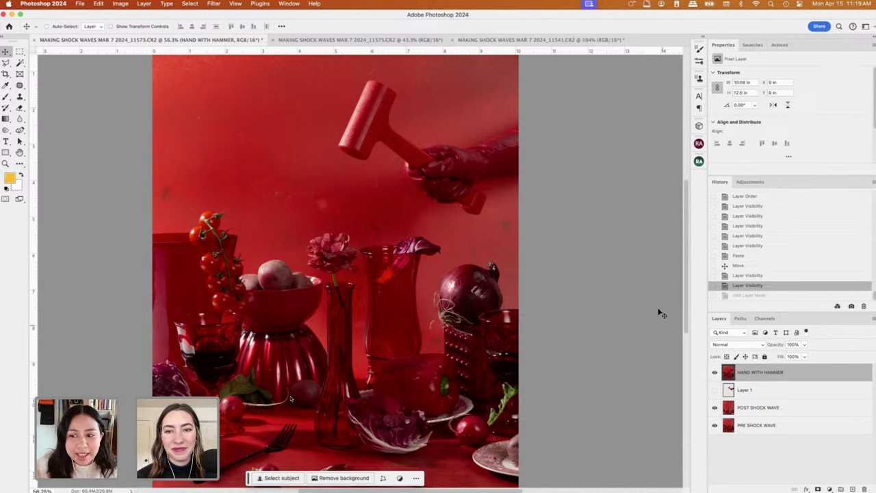
{"action": "left_click", "coordinate": [714, 372]}
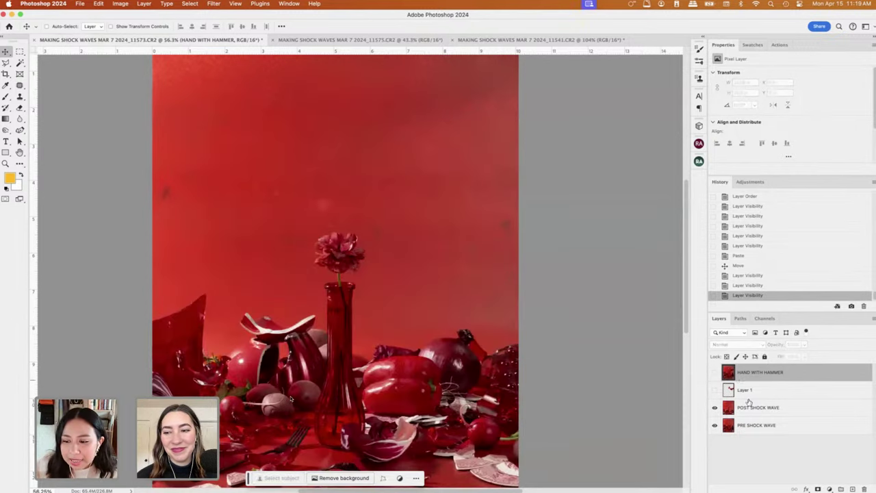
{"action": "left_click", "coordinate": [746, 389]}
{"action": "left_click", "coordinate": [715, 390]}
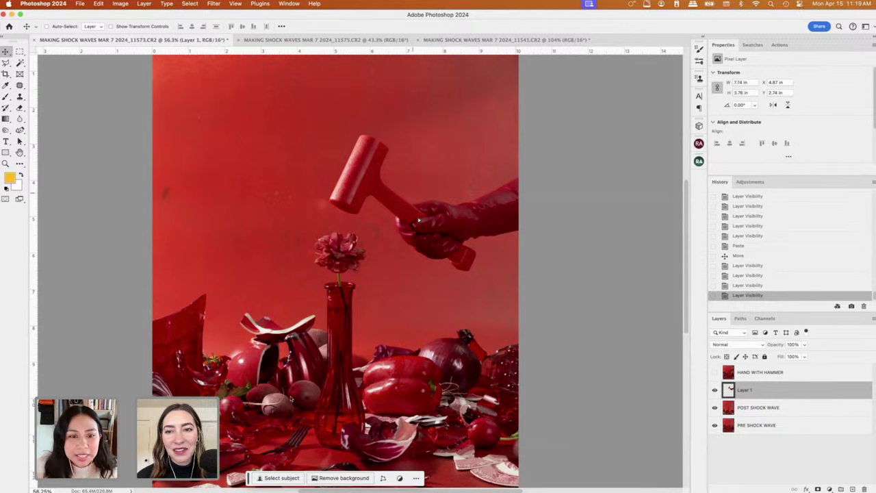
{"action": "left_click_drag", "start_coordinate": [419, 221], "coordinate": [467, 231]}
{"action": "scroll", "coordinate": [591, 345], "scroll_direction": "down", "scroll_amount": 3}
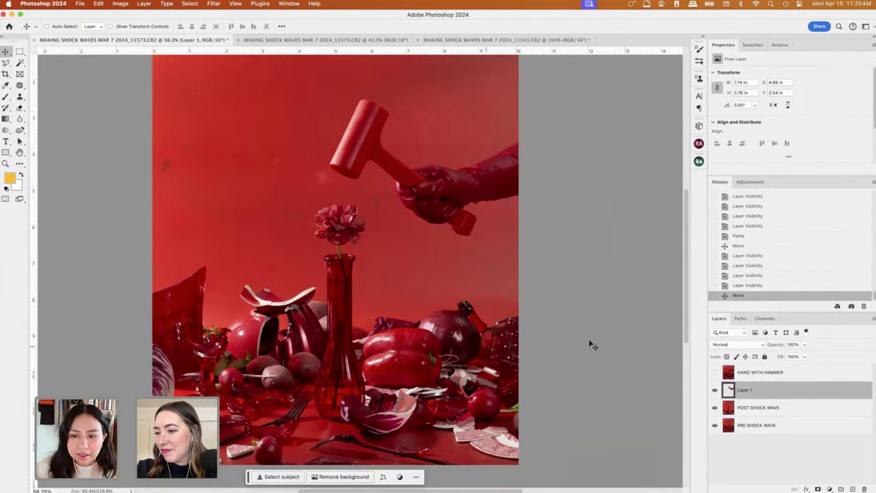
Delete the HAND WITH HAMMER layer and rename the cut-out layer HAMMER HAND.
{"action": "left_click", "coordinate": [768, 377]}
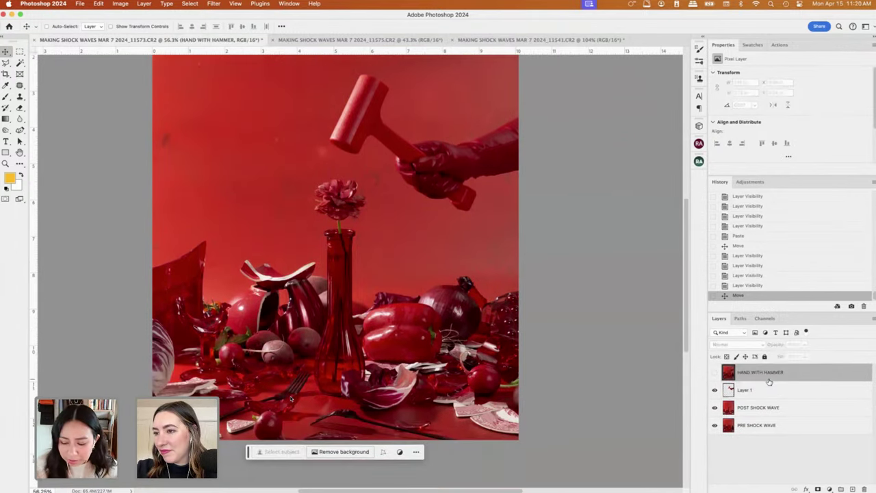
{"action": "key", "text": "Delete"}
{"action": "double_click", "coordinate": [745, 373]}
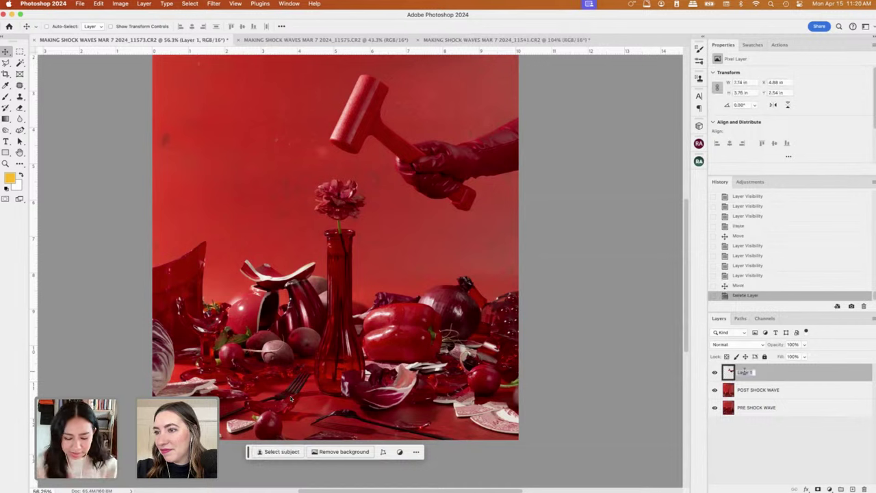
{"action": "type", "text": "HAMMER HAND"}
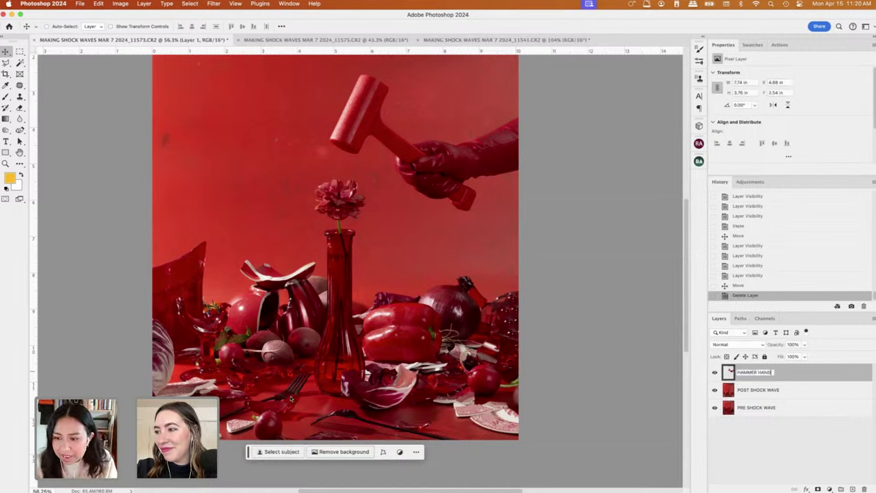
{"action": "left_click", "coordinate": [778, 393]}
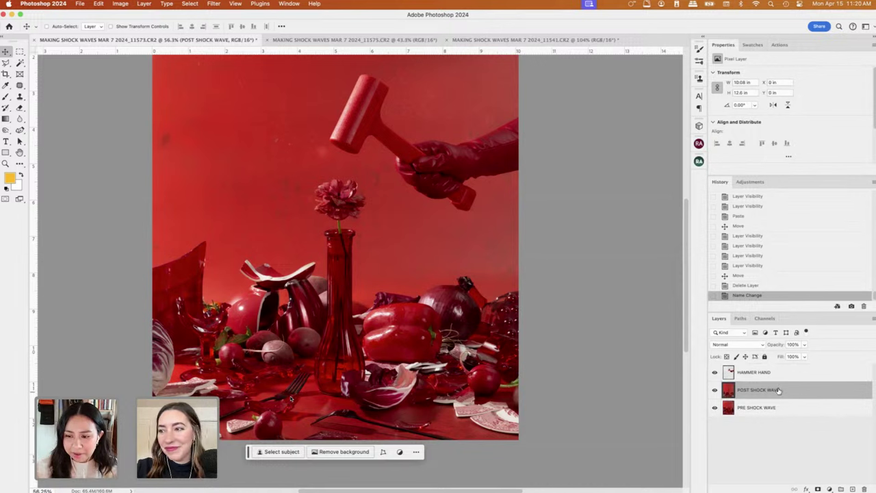
Paste a merged copy of the whole canvas as a new layer above HAMMER HAND and name it CLEAN.
{"action": "left_click", "coordinate": [763, 371]}
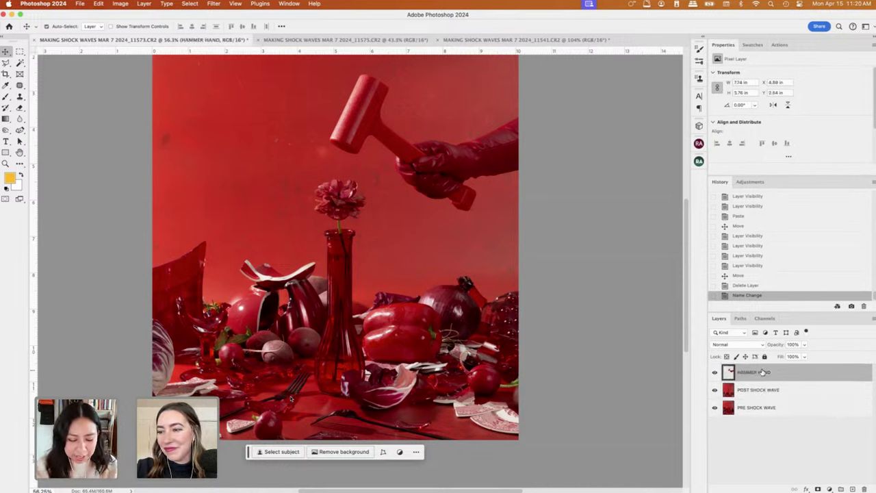
{"action": "key", "text": "super+a"}
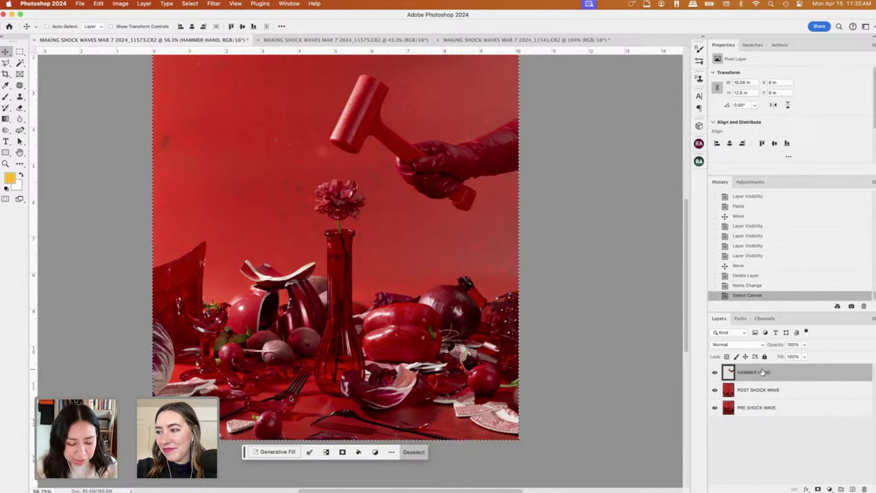
{"action": "key", "text": "super+v"}
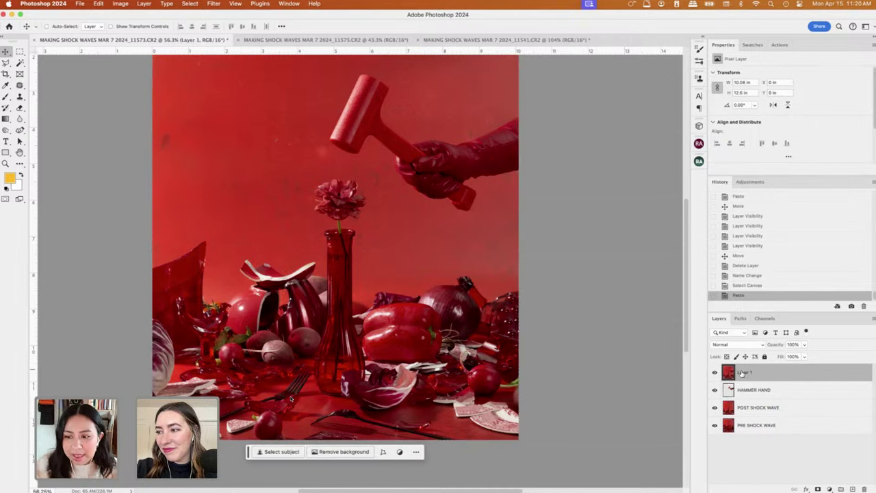
{"action": "double_click", "coordinate": [745, 374]}
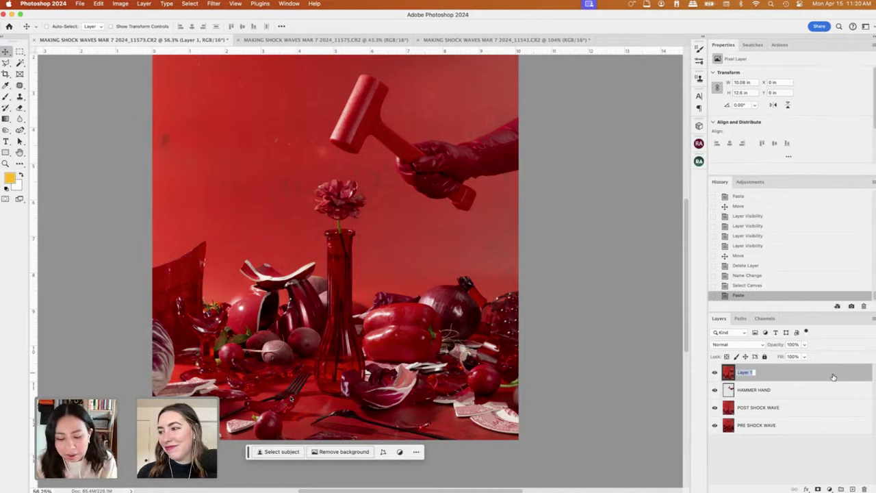
{"action": "type", "text": "CLEAN"}
{"action": "key", "text": "Return"}
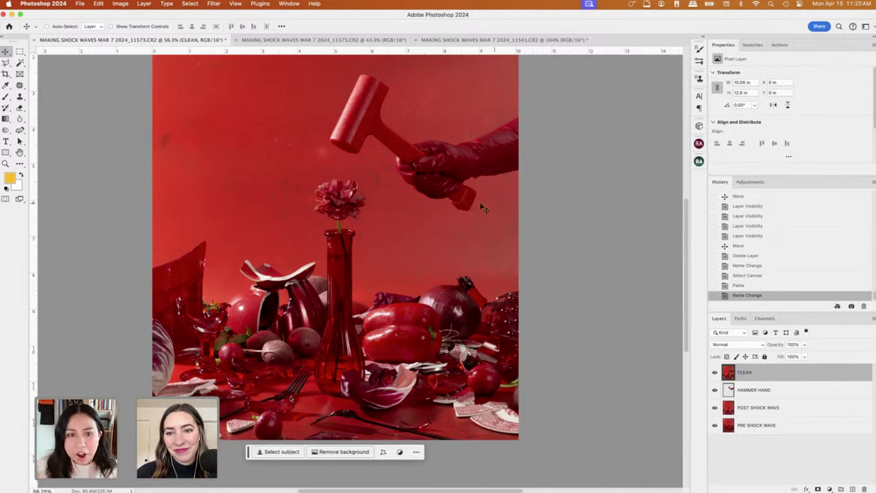
Examine the shattered still life up close for blemishes, including the vase, bell pepper, onion, radishes and broken plates.
{"action": "scroll", "coordinate": [370, 233], "scroll_direction": "up", "scroll_amount": 3}
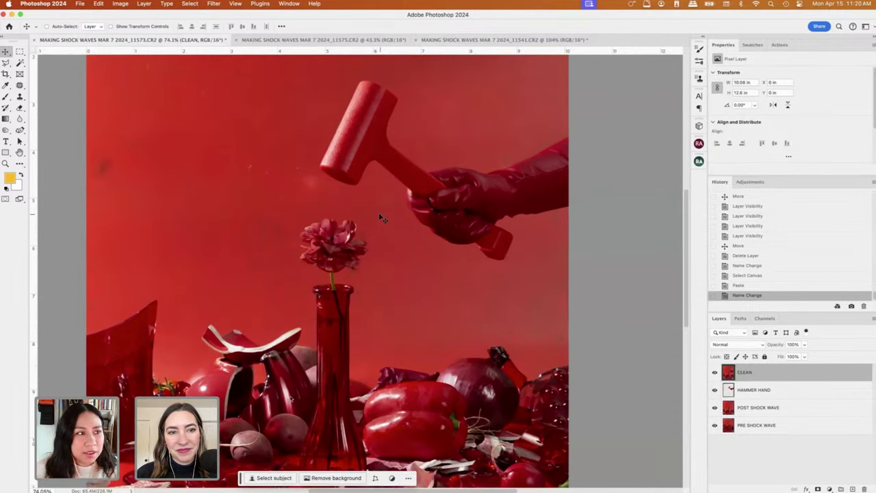
{"action": "left_click", "coordinate": [19, 85]}
{"action": "scroll", "coordinate": [354, 212], "scroll_direction": "down", "scroll_amount": 5}
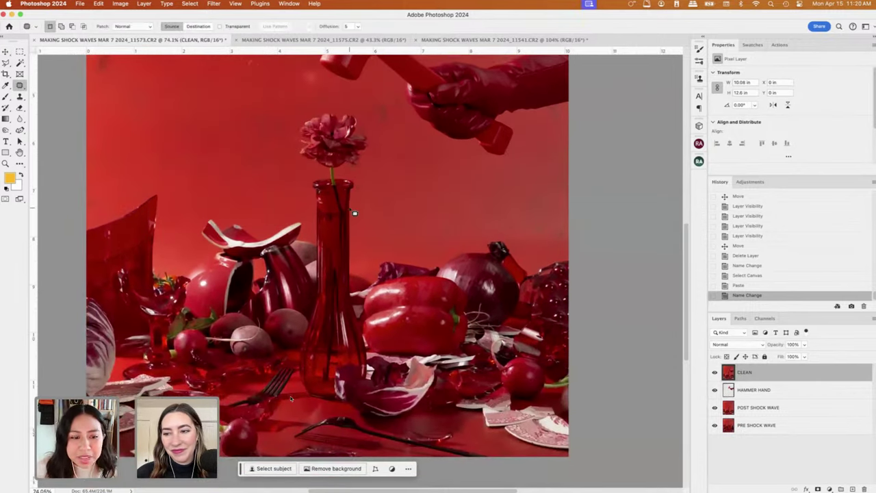
{"action": "scroll", "coordinate": [354, 213], "scroll_direction": "up", "scroll_amount": 4}
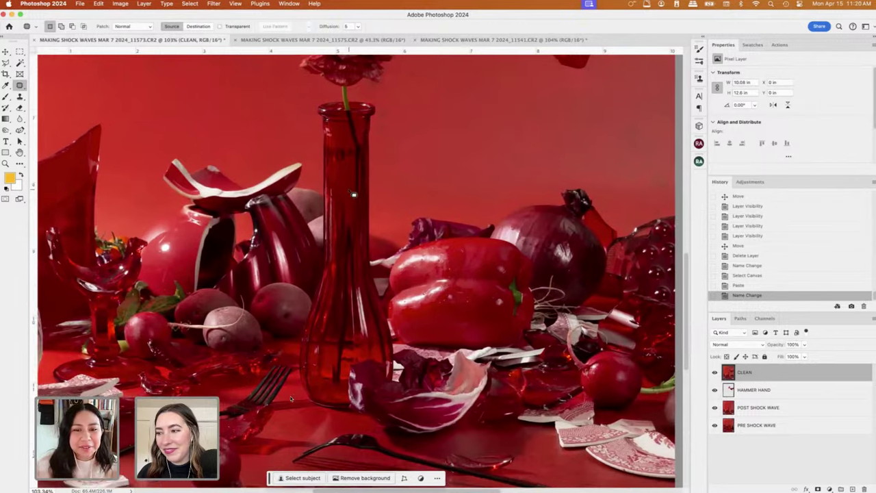
{"action": "scroll", "coordinate": [470, 224], "scroll_direction": "right", "scroll_amount": 3}
{"action": "scroll", "coordinate": [411, 247], "scroll_direction": "up", "scroll_amount": 5}
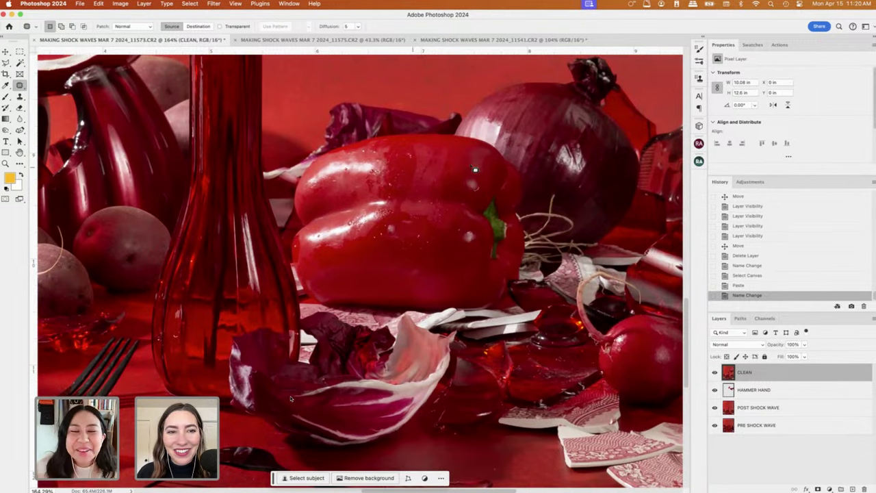
{"action": "scroll", "coordinate": [330, 196], "scroll_direction": "down", "scroll_amount": 3}
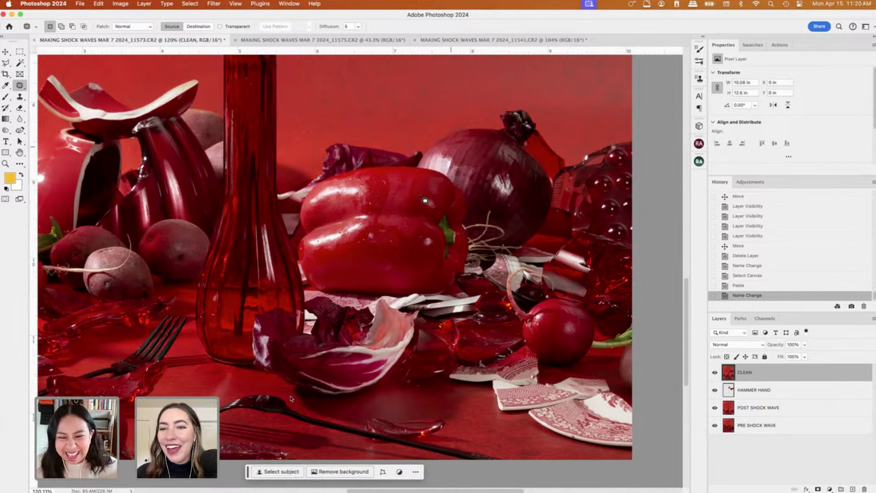
{"action": "scroll", "coordinate": [422, 206], "scroll_direction": "down", "scroll_amount": 2}
{"action": "scroll", "coordinate": [423, 206], "scroll_direction": "down", "scroll_amount": 2}
{"action": "scroll", "coordinate": [438, 202], "scroll_direction": "up", "scroll_amount": 3}
{"action": "scroll", "coordinate": [439, 202], "scroll_direction": "left", "scroll_amount": 3}
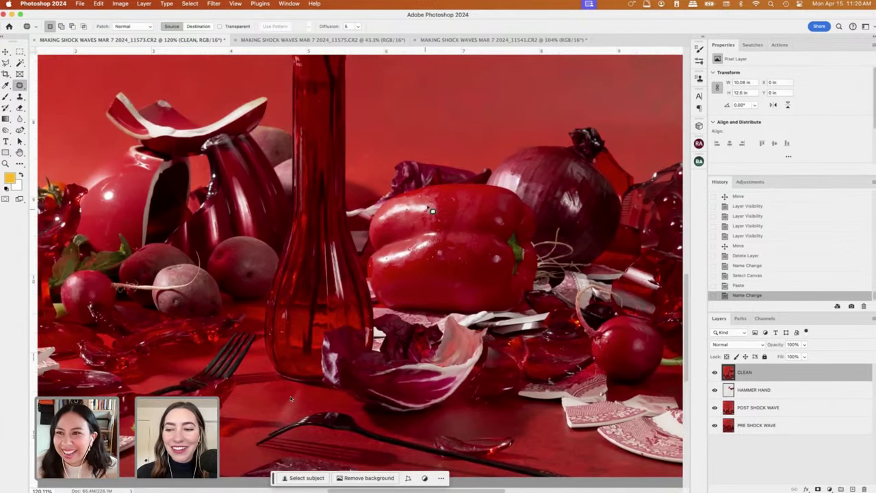
{"action": "scroll", "coordinate": [455, 199], "scroll_direction": "right", "scroll_amount": 3}
{"action": "scroll", "coordinate": [455, 198], "scroll_direction": "up", "scroll_amount": 1}
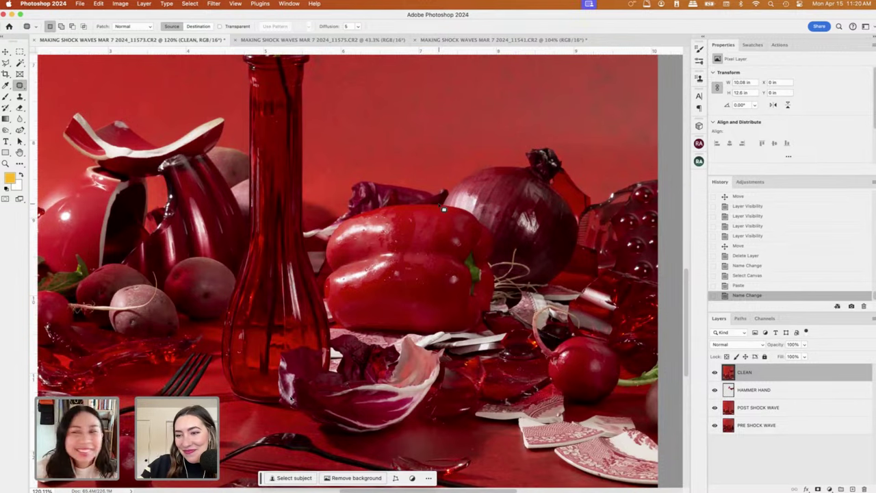
{"action": "scroll", "coordinate": [281, 243], "scroll_direction": "left", "scroll_amount": 3}
{"action": "scroll", "coordinate": [281, 243], "scroll_direction": "down", "scroll_amount": 1}
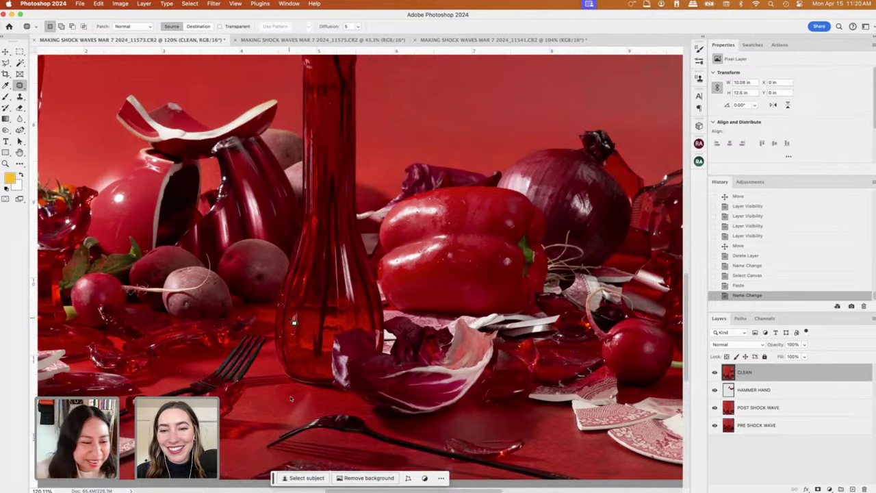
{"action": "scroll", "coordinate": [295, 323], "scroll_direction": "left", "scroll_amount": 4}
{"action": "scroll", "coordinate": [294, 323], "scroll_direction": "down", "scroll_amount": 1}
{"action": "scroll", "coordinate": [276, 287], "scroll_direction": "right", "scroll_amount": 6}
{"action": "scroll", "coordinate": [277, 287], "scroll_direction": "up", "scroll_amount": 2}
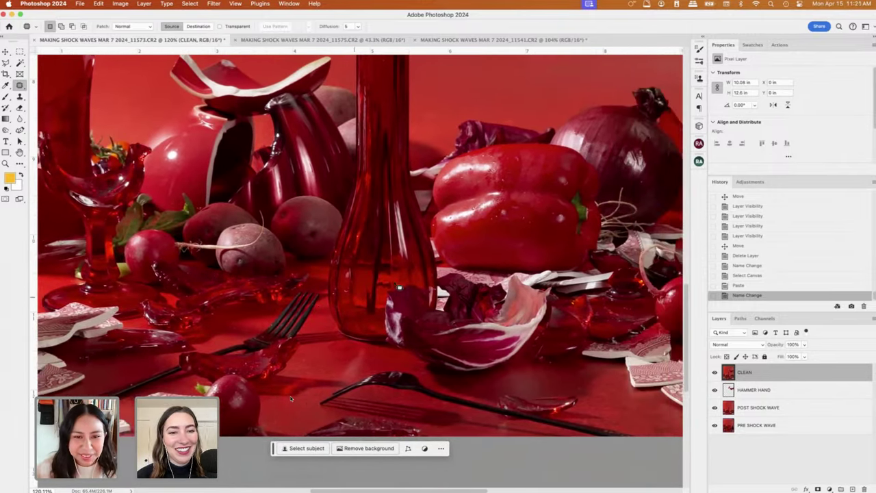
{"action": "scroll", "coordinate": [130, 135], "scroll_direction": "up", "scroll_amount": 5}
{"action": "scroll", "coordinate": [130, 135], "scroll_direction": "left", "scroll_amount": 1}
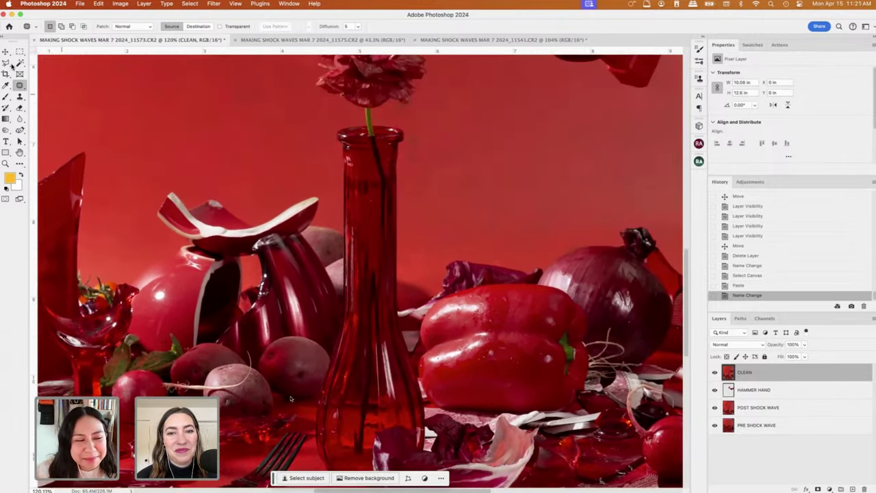
Outline the droplet-speckled upper-left part of the bell pepper with a freehand Lasso selection of about 1.6 by 1.3 in.
{"action": "left_click", "coordinate": [6, 63]}
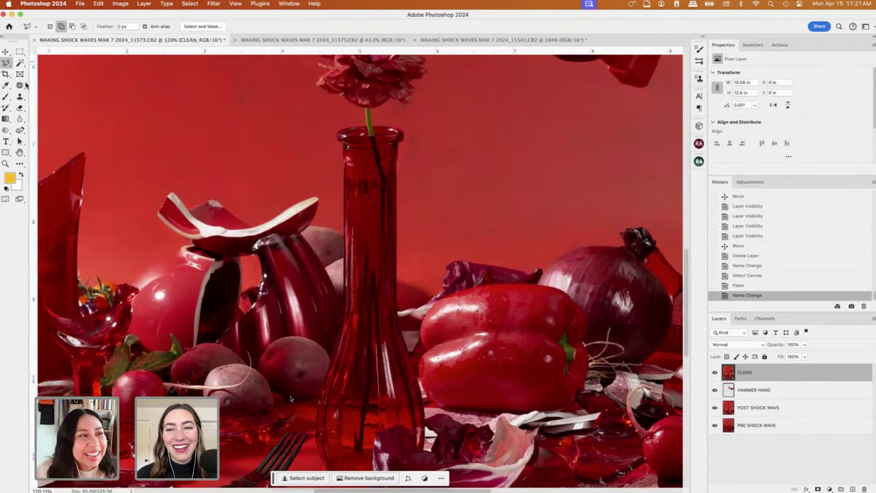
{"action": "scroll", "coordinate": [312, 233], "scroll_direction": "down", "scroll_amount": 2}
{"action": "scroll", "coordinate": [291, 400], "scroll_direction": "up", "scroll_amount": 3}
{"action": "scroll", "coordinate": [291, 399], "scroll_direction": "right", "scroll_amount": 5}
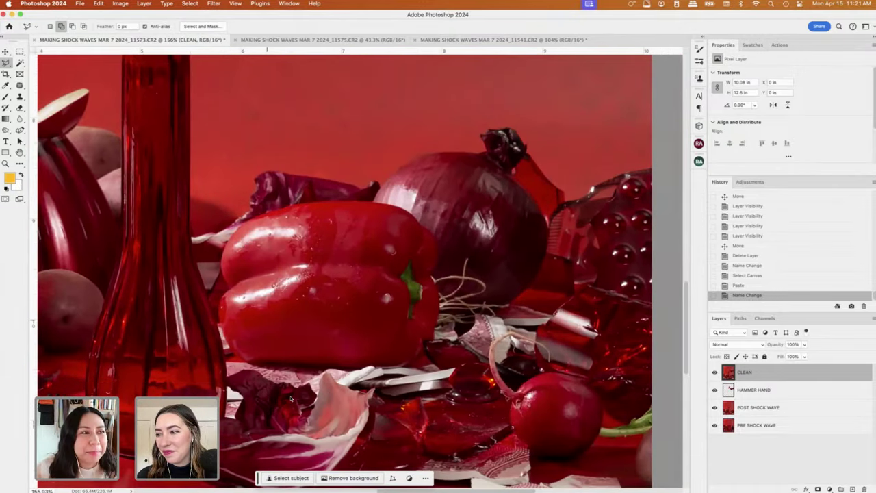
{"action": "right_click", "coordinate": [7, 63]}
{"action": "left_click", "coordinate": [34, 61]}
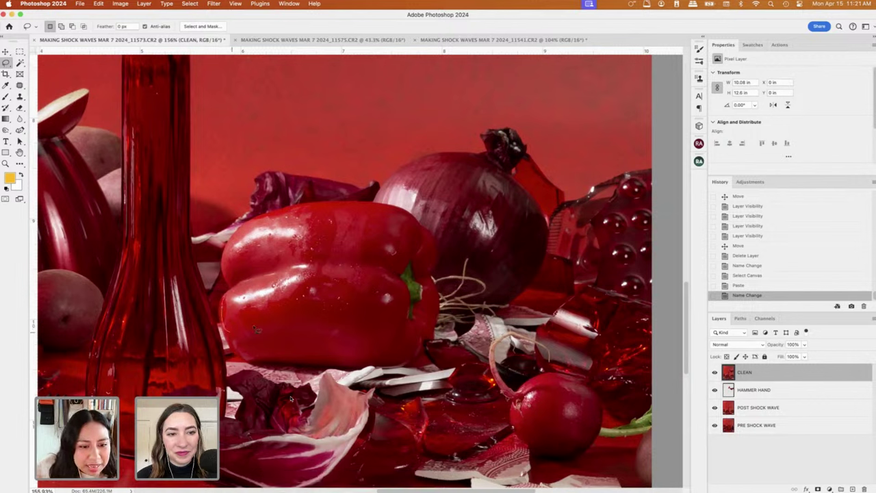
{"action": "mouse_move", "coordinate": [289, 316]}
{"action": "left_mouse_down"}
{"action": "mouse_move", "coordinate": [336, 319]}
{"action": "mouse_move", "coordinate": [385, 298]}
{"action": "mouse_move", "coordinate": [375, 258]}
{"action": "left_mouse_up"}
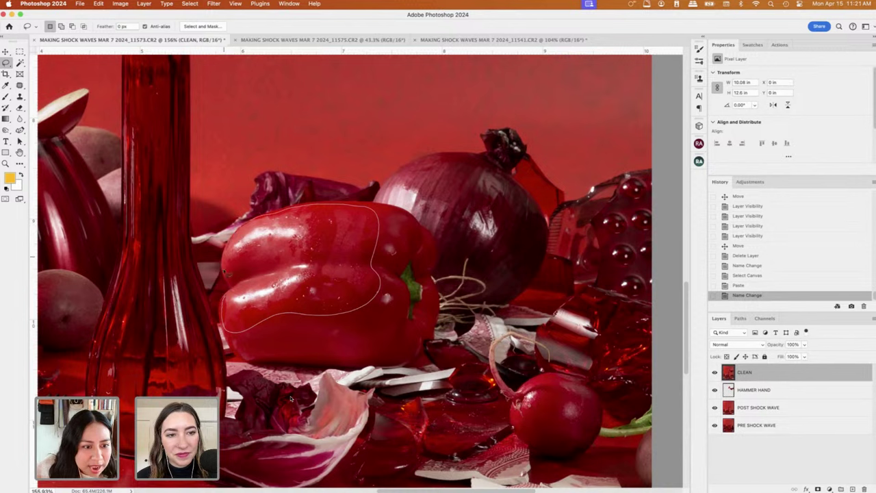
{"action": "left_click_drag", "start_coordinate": [236, 291], "coordinate": [233, 298]}
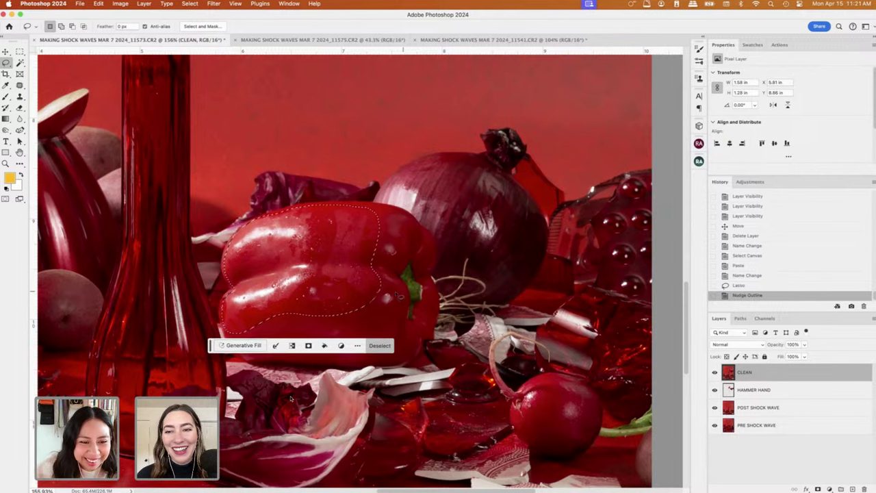
Run Generative Fill on the selected pepper area with an empty prompt and choose the third variation.
{"action": "left_click", "coordinate": [248, 348]}
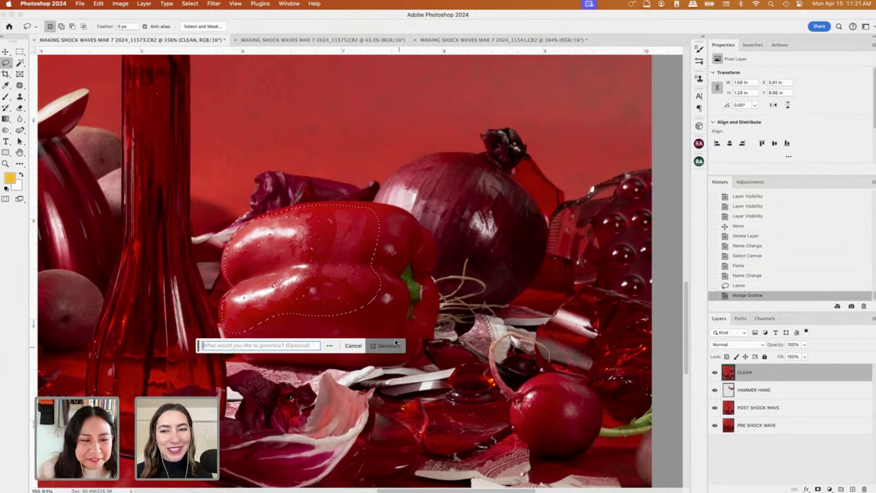
{"action": "left_click", "coordinate": [398, 345]}
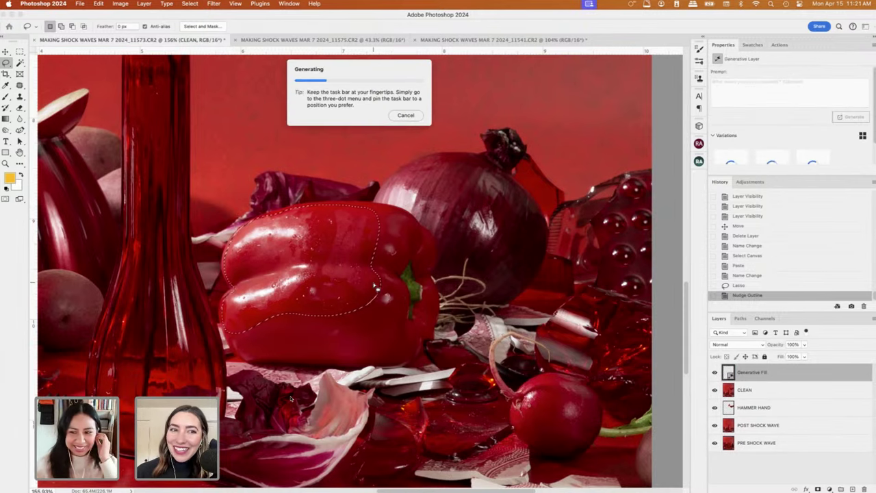
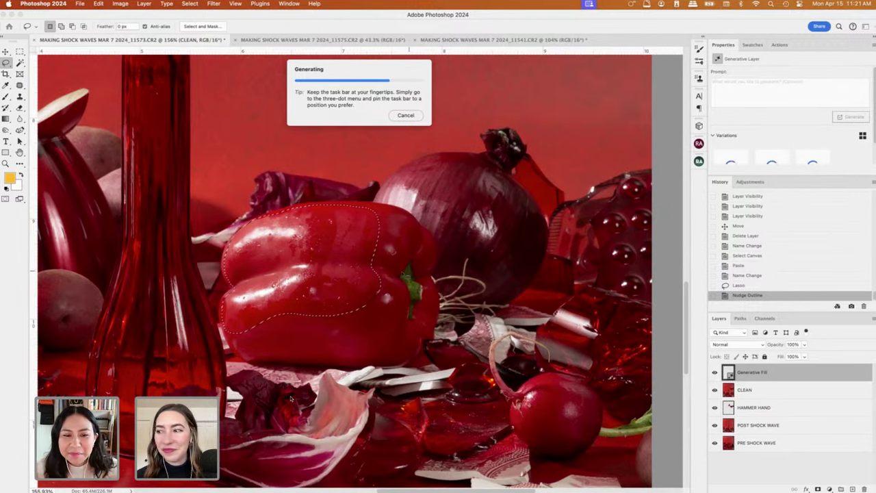
{"action": "scroll", "coordinate": [324, 336], "scroll_direction": "down", "scroll_amount": 2}
{"action": "scroll", "coordinate": [324, 336], "scroll_direction": "down", "scroll_amount": 2}
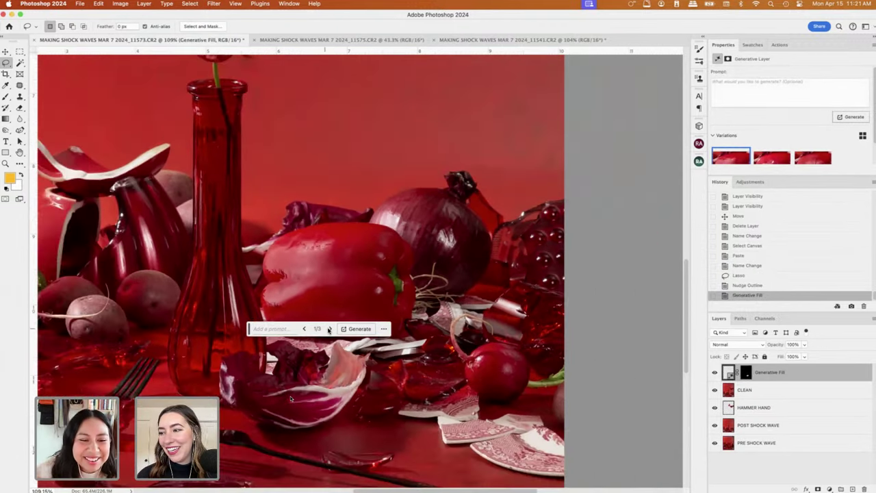
{"action": "left_click", "coordinate": [330, 329]}
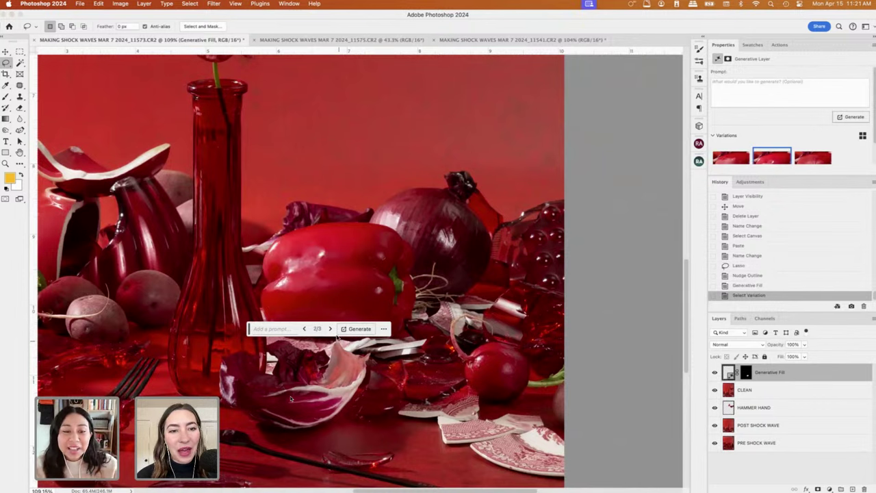
{"action": "left_click", "coordinate": [331, 329]}
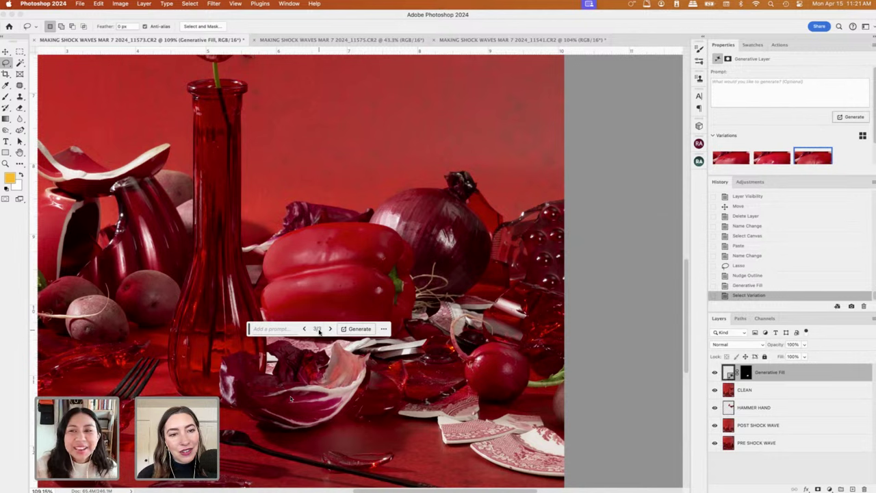
Generate a second set of Generative Fill variations for the pepper, choose variation 3 of 6, and merge it down into CLEAN.
{"action": "scroll", "coordinate": [290, 398], "scroll_direction": "down", "scroll_amount": 1}
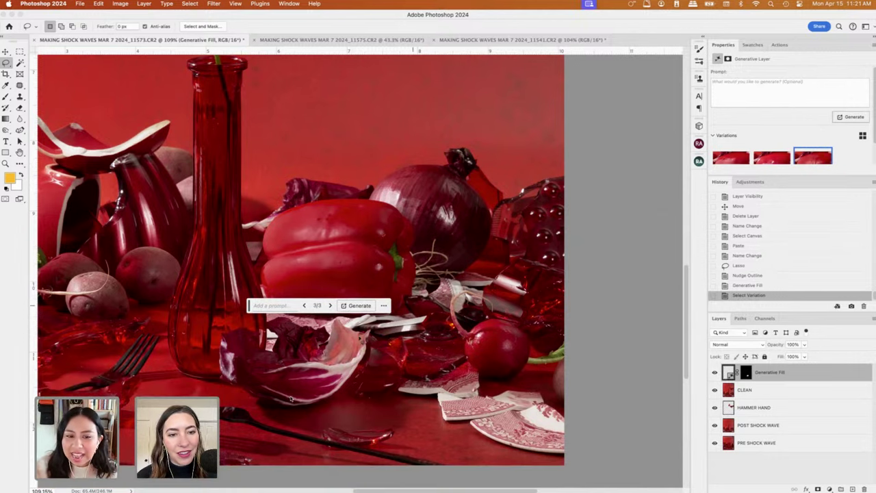
{"action": "left_click", "coordinate": [356, 306]}
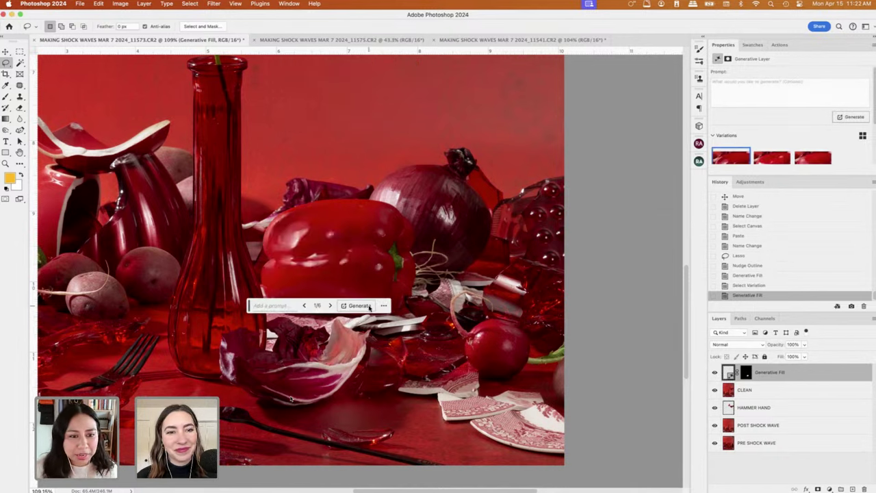
{"action": "left_click", "coordinate": [330, 307]}
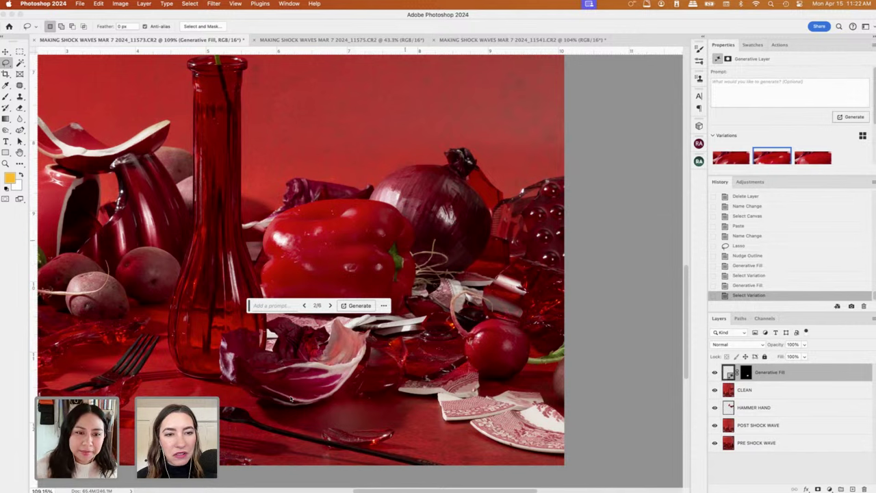
{"action": "scroll", "coordinate": [291, 399], "scroll_direction": "down", "scroll_amount": 1}
{"action": "left_click", "coordinate": [331, 302]}
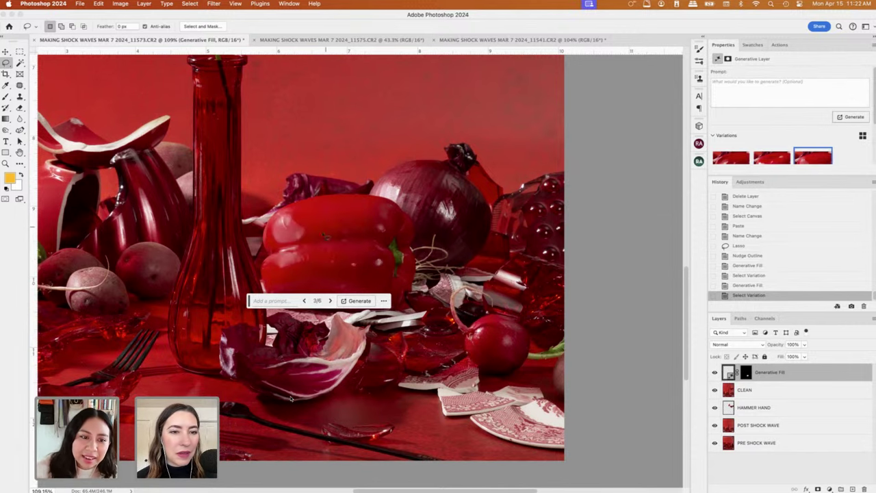
{"action": "right_click", "coordinate": [810, 374]}
{"action": "left_click", "coordinate": [787, 321]}
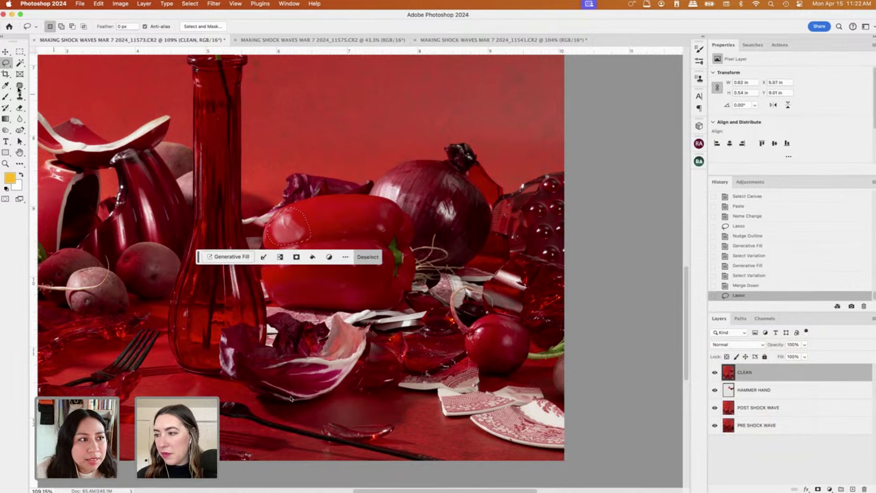
Try to patch the lassoed highlight on the pepper's upper-left lobe with smoother skin beside it.
{"action": "left_click_drag", "start_coordinate": [19, 86], "coordinate": [57, 111]}
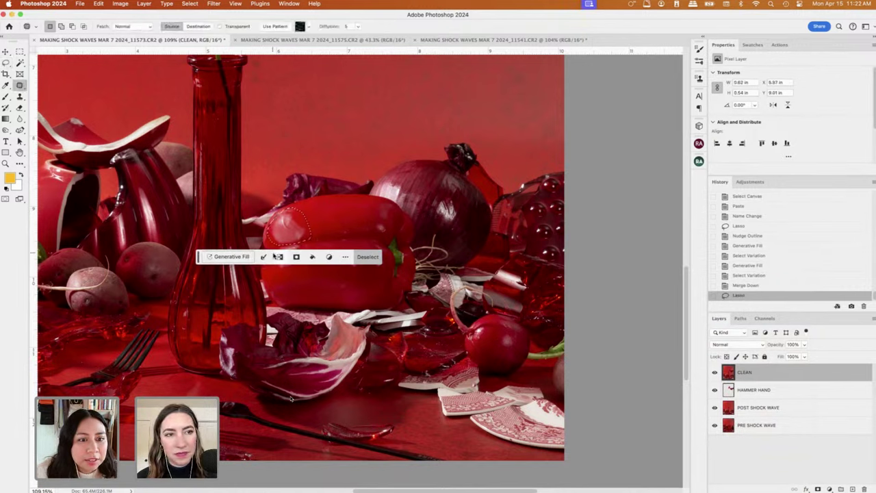
{"action": "left_click_drag", "start_coordinate": [308, 231], "coordinate": [349, 220]}
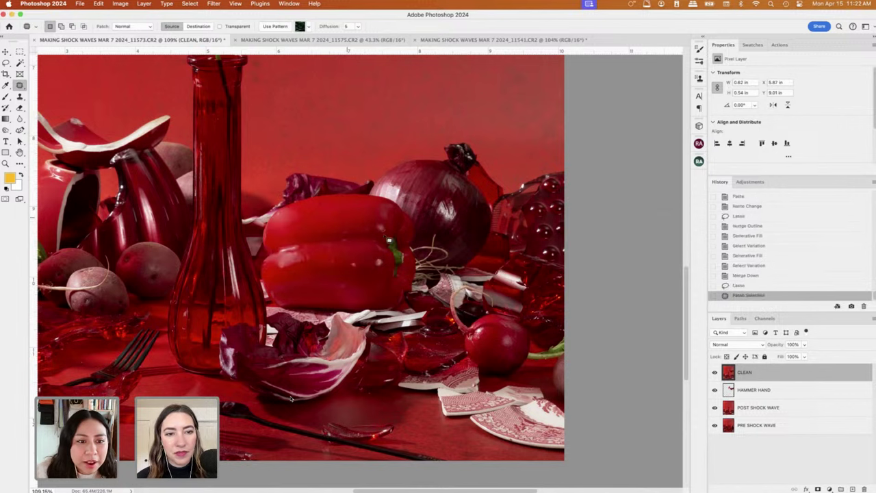
{"action": "key", "text": "ctrl+d"}
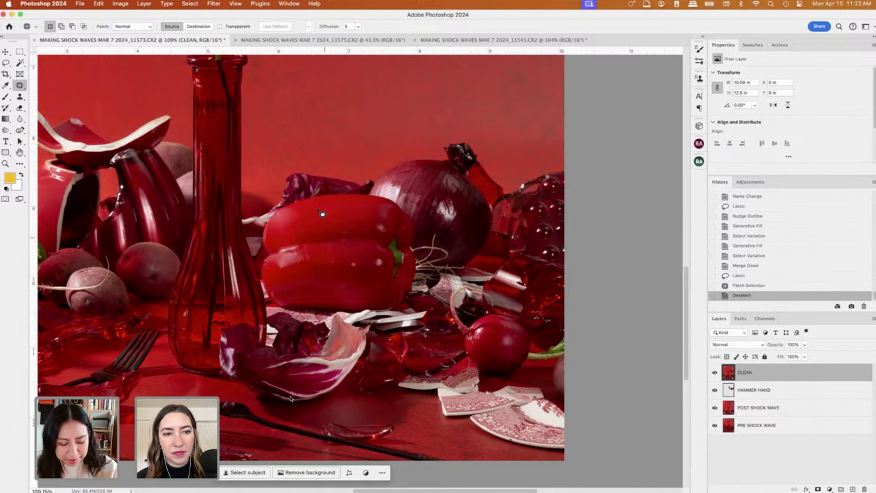
{"action": "key", "text": "super+z"}
{"action": "key", "text": "super+z"}
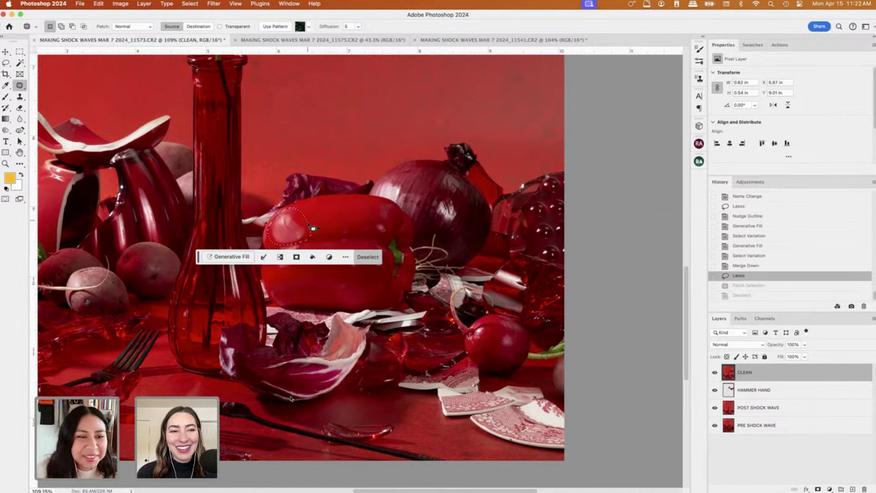
Patch out the pale highlight on the pepper's upper-left lobe in repeated passes, using smoother skin from farther along the lobe.
{"action": "scroll", "coordinate": [321, 223], "scroll_direction": "up", "scroll_amount": 3}
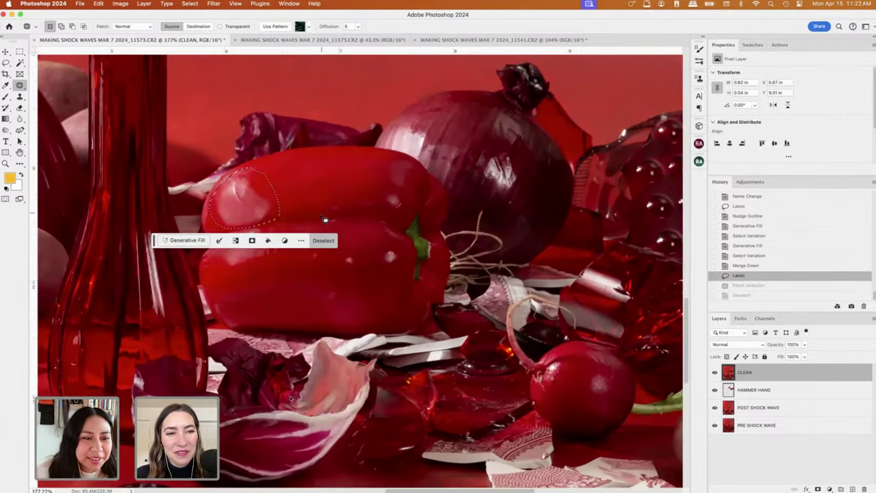
{"action": "key", "text": "super+d"}
{"action": "scroll", "coordinate": [321, 223], "scroll_direction": "up", "scroll_amount": 2}
{"action": "mouse_move", "coordinate": [320, 250]}
{"action": "left_mouse_down"}
{"action": "mouse_move", "coordinate": [323, 271]}
{"action": "mouse_move", "coordinate": [387, 261]}
{"action": "mouse_move", "coordinate": [363, 232]}
{"action": "mouse_move", "coordinate": [319, 240]}
{"action": "mouse_move", "coordinate": [418, 259]}
{"action": "left_mouse_up"}
{"action": "key", "text": "super+d"}
{"action": "mouse_move", "coordinate": [320, 257]}
{"action": "left_mouse_down"}
{"action": "mouse_move", "coordinate": [328, 270]}
{"action": "mouse_move", "coordinate": [319, 260]}
{"action": "mouse_move", "coordinate": [349, 245]}
{"action": "mouse_move", "coordinate": [322, 248]}
{"action": "mouse_move", "coordinate": [374, 245]}
{"action": "mouse_move", "coordinate": [327, 249]}
{"action": "mouse_move", "coordinate": [335, 253]}
{"action": "mouse_move", "coordinate": [342, 241]}
{"action": "mouse_move", "coordinate": [320, 244]}
{"action": "mouse_move", "coordinate": [328, 219]}
{"action": "mouse_move", "coordinate": [326, 237]}
{"action": "mouse_move", "coordinate": [369, 236]}
{"action": "mouse_move", "coordinate": [364, 183]}
{"action": "mouse_move", "coordinate": [334, 182]}
{"action": "mouse_move", "coordinate": [332, 202]}
{"action": "mouse_move", "coordinate": [346, 208]}
{"action": "mouse_move", "coordinate": [411, 195]}
{"action": "left_mouse_up"}
{"action": "key", "text": "super+d"}
{"action": "key", "text": "super+d"}
{"action": "key", "text": "super+d"}
{"action": "key", "text": "super+d"}
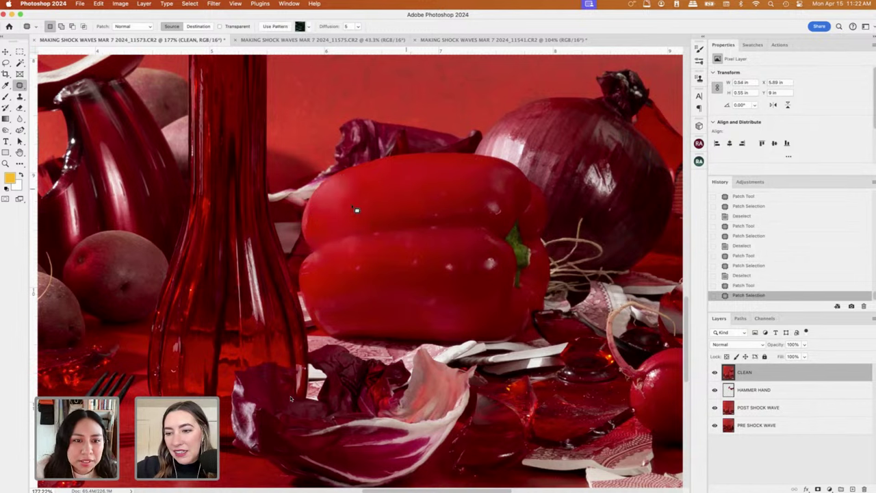
{"action": "key", "text": "super+d"}
{"action": "mouse_move", "coordinate": [309, 219]}
{"action": "left_mouse_down"}
{"action": "mouse_move", "coordinate": [317, 230]}
{"action": "mouse_move", "coordinate": [356, 211]}
{"action": "mouse_move", "coordinate": [357, 178]}
{"action": "mouse_move", "coordinate": [323, 189]}
{"action": "mouse_move", "coordinate": [339, 179]}
{"action": "mouse_move", "coordinate": [459, 193]}
{"action": "left_mouse_up"}
{"action": "key", "text": "super+d"}
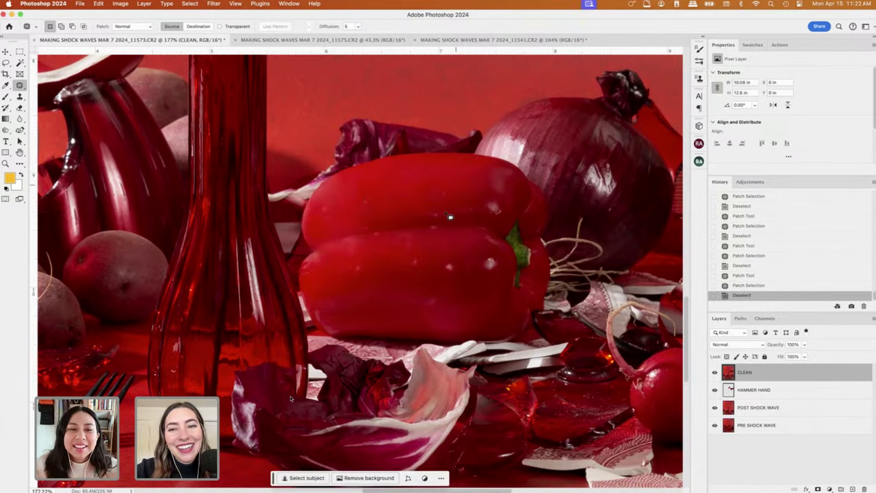
Patch the small remaining marks on the upper lobe's left end and on the pepper's lower lobe, clearing each selection.
{"action": "scroll", "coordinate": [381, 228], "scroll_direction": "down", "scroll_amount": 3}
{"action": "left_click_drag", "start_coordinate": [402, 219], "coordinate": [378, 226]}
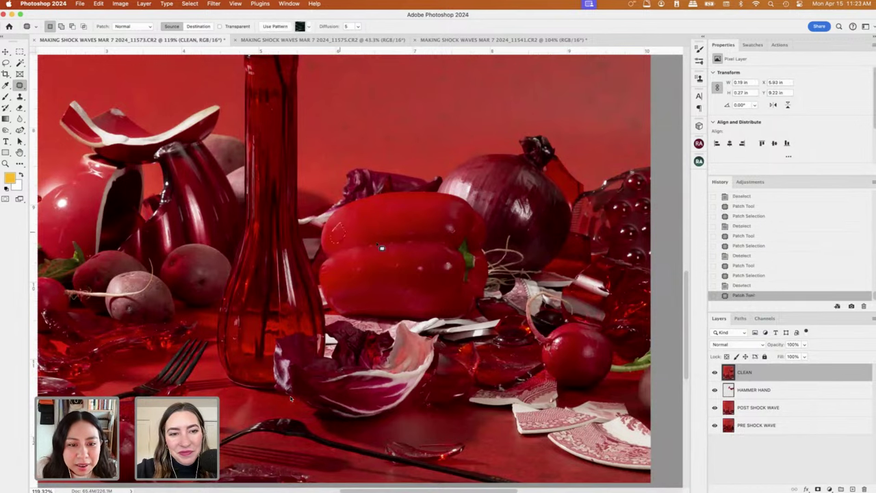
{"action": "key", "text": "super+d"}
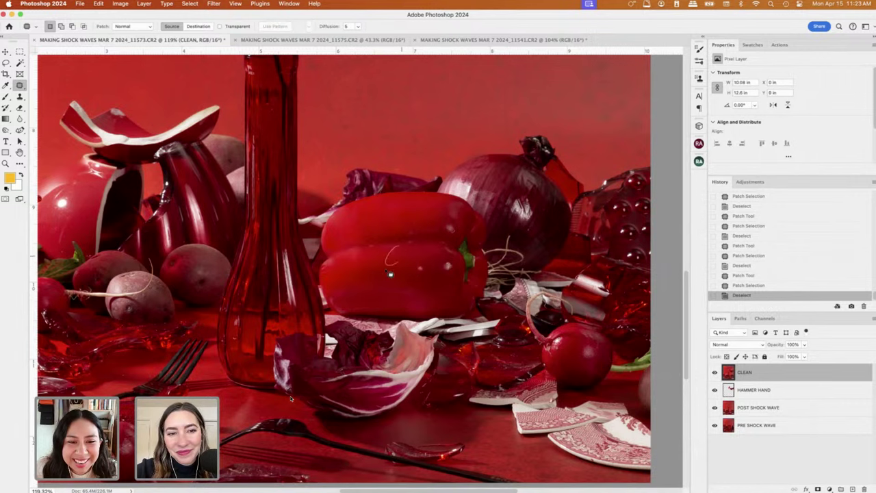
{"action": "mouse_move", "coordinate": [376, 257]}
{"action": "left_mouse_down"}
{"action": "mouse_move", "coordinate": [355, 274]}
{"action": "mouse_move", "coordinate": [371, 265]}
{"action": "mouse_move", "coordinate": [365, 253]}
{"action": "mouse_move", "coordinate": [349, 270]}
{"action": "mouse_move", "coordinate": [405, 257]}
{"action": "left_mouse_up"}
{"action": "key", "text": "super+d"}
{"action": "mouse_move", "coordinate": [378, 286]}
{"action": "left_mouse_down"}
{"action": "mouse_move", "coordinate": [414, 291]}
{"action": "mouse_move", "coordinate": [373, 301]}
{"action": "left_mouse_up"}
{"action": "key", "text": "super+d"}
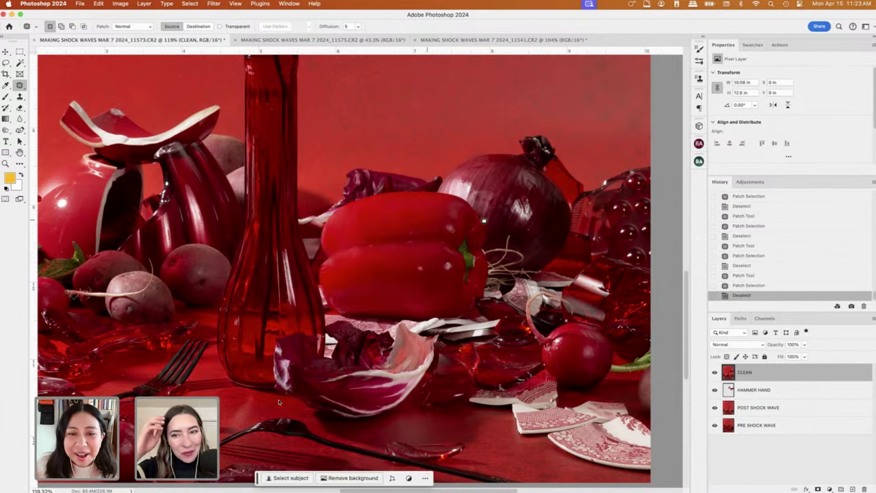
Patch the spots near the pepper's upper-right edge and in its middle, and clear the selection.
{"action": "left_click_drag", "start_coordinate": [438, 210], "coordinate": [451, 207]}
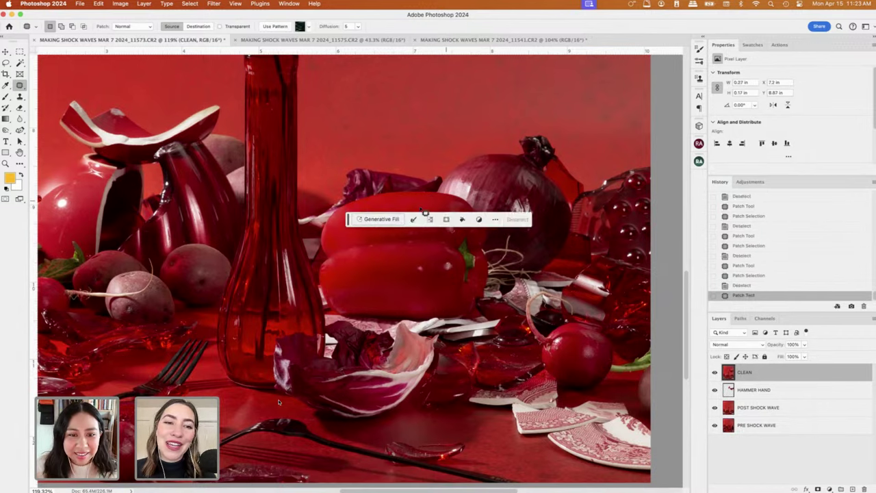
{"action": "scroll", "coordinate": [344, 137], "scroll_direction": "down", "scroll_amount": 2}
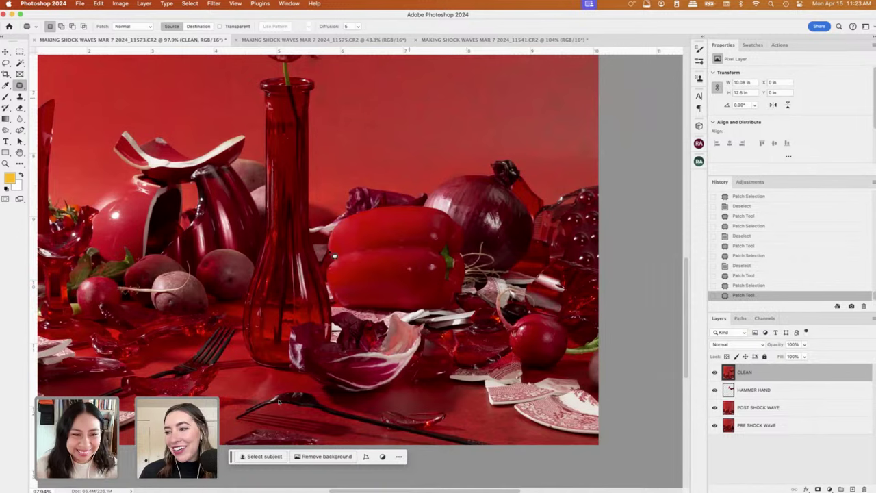
{"action": "scroll", "coordinate": [337, 196], "scroll_direction": "down", "scroll_amount": 4}
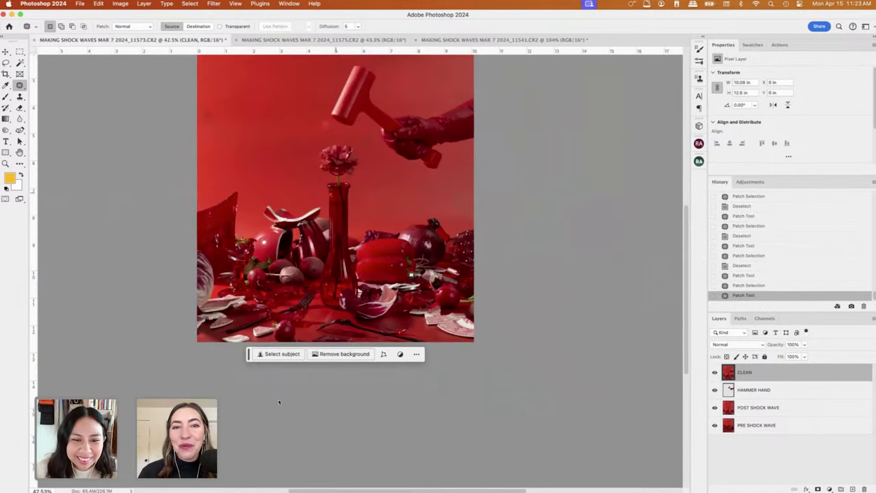
{"action": "scroll", "coordinate": [390, 271], "scroll_direction": "up", "scroll_amount": 1}
{"action": "scroll", "coordinate": [390, 271], "scroll_direction": "up", "scroll_amount": 3}
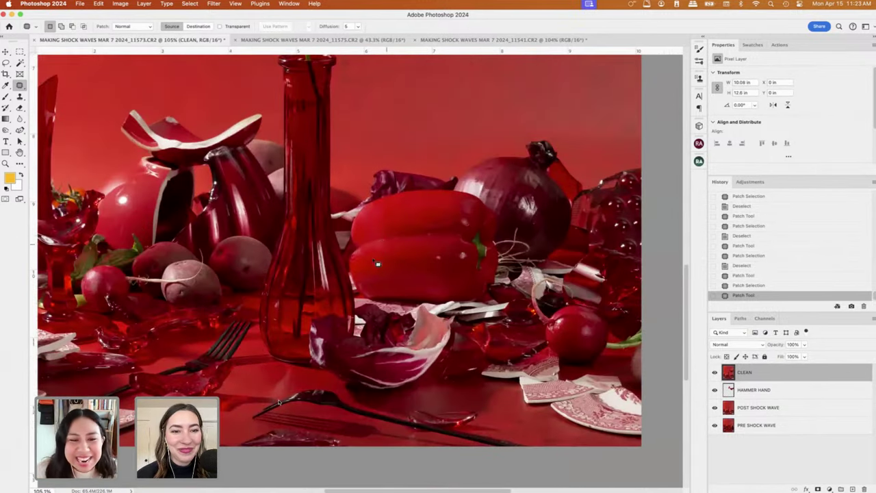
{"action": "left_click_drag", "start_coordinate": [421, 239], "coordinate": [430, 248]}
{"action": "key", "text": "ctrl+d"}
Outline the whitish tip of the broken shard on top of the cracked round vessel with a Lasso selection of about 0.4 by 0.3 in.
{"action": "scroll", "coordinate": [431, 247], "scroll_direction": "down", "scroll_amount": 4}
{"action": "scroll", "coordinate": [432, 237], "scroll_direction": "up", "scroll_amount": 1}
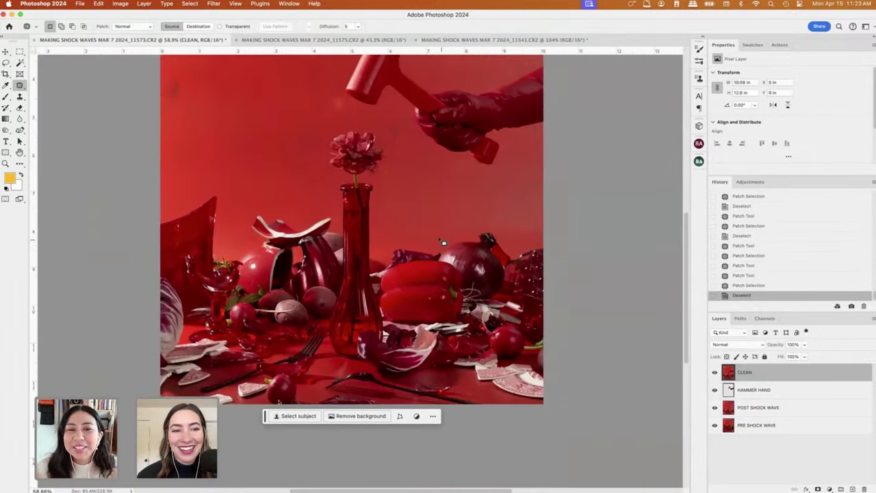
{"action": "scroll", "coordinate": [433, 236], "scroll_direction": "up", "scroll_amount": 2}
{"action": "scroll", "coordinate": [452, 242], "scroll_direction": "down", "scroll_amount": 3}
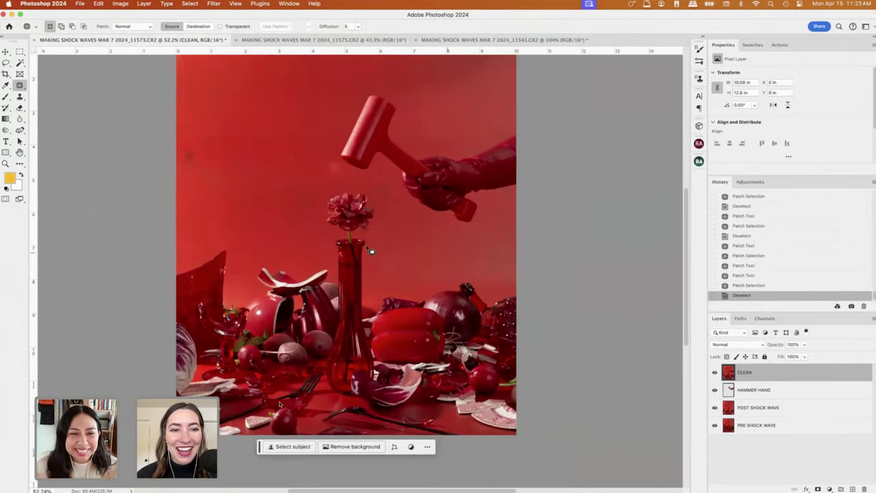
{"action": "scroll", "coordinate": [371, 252], "scroll_direction": "up", "scroll_amount": 1}
{"action": "scroll", "coordinate": [372, 251], "scroll_direction": "down", "scroll_amount": 2}
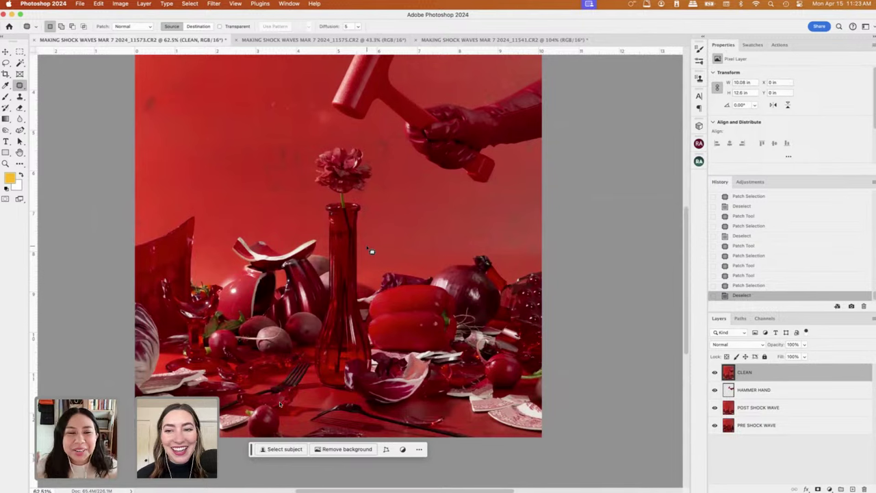
{"action": "scroll", "coordinate": [279, 404], "scroll_direction": "up", "scroll_amount": 5}
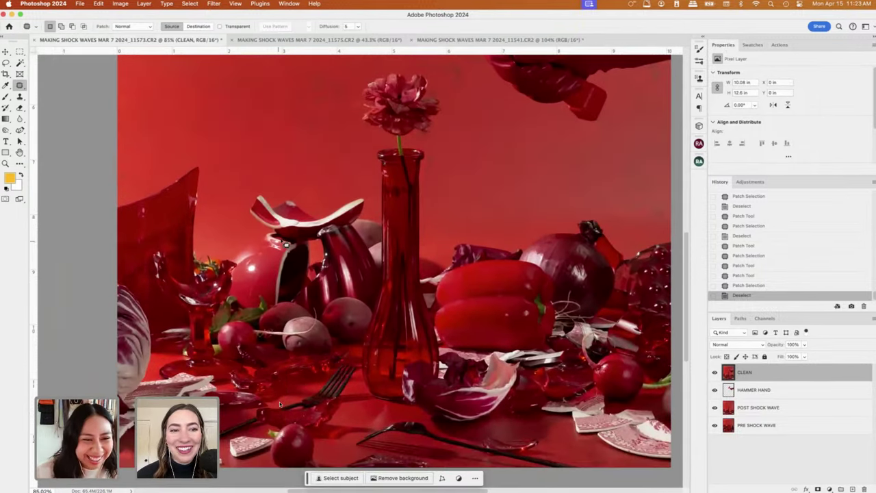
{"action": "key", "text": "l"}
{"action": "scroll", "coordinate": [279, 404], "scroll_direction": "up", "scroll_amount": 2}
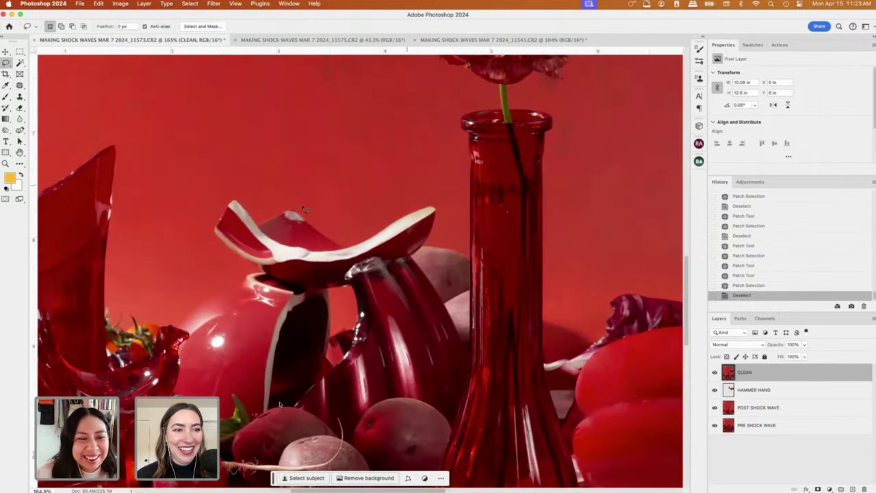
{"action": "left_click_drag", "start_coordinate": [274, 215], "coordinate": [305, 238]}
{"action": "left_click_drag", "start_coordinate": [334, 213], "coordinate": [276, 221]}
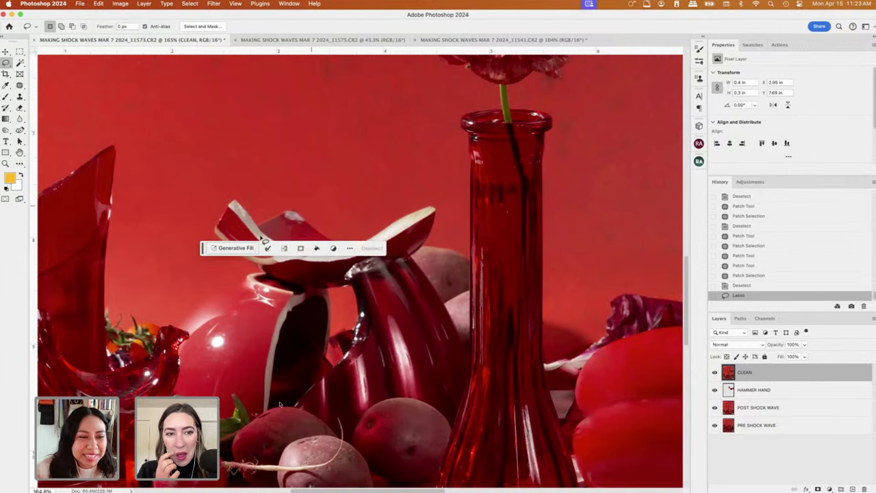
Run Generative Fill on the selected shard tip with an empty prompt and choose the third variation.
{"action": "left_click", "coordinate": [229, 248]}
{"action": "left_click", "coordinate": [384, 249]}
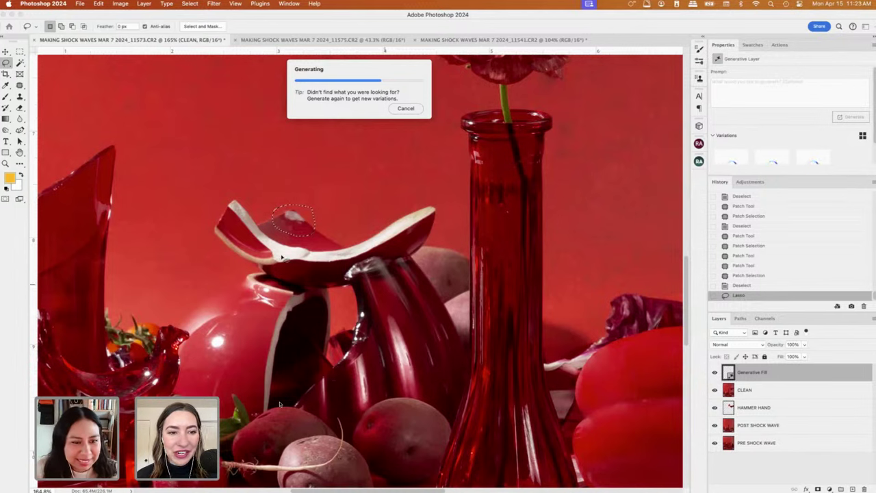
{"action": "left_click", "coordinate": [305, 249]}
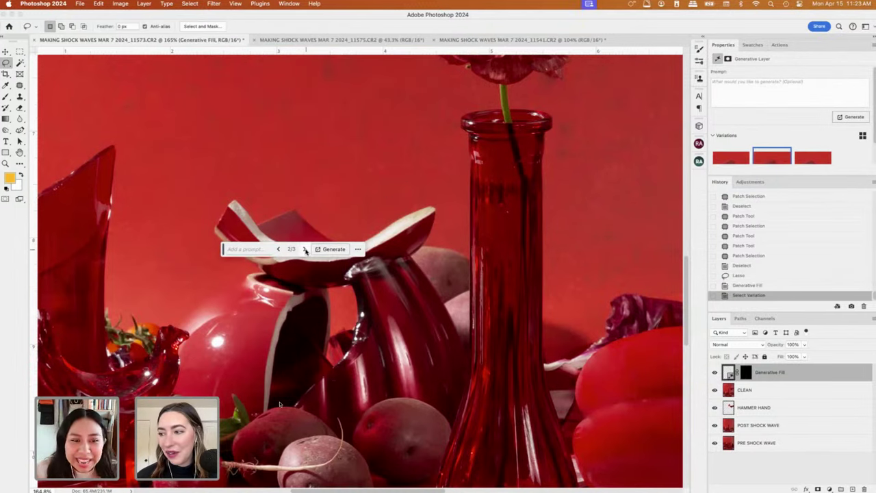
{"action": "left_click", "coordinate": [306, 249]}
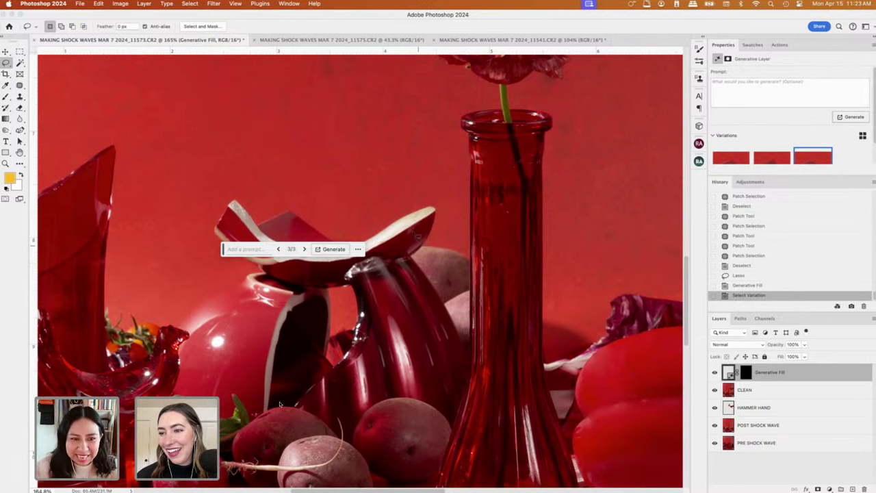
Examine the lower still life for remaining blemishes, including the pepper, glass vase, cabbage leaf, radishes, forks and broken plates.
{"action": "scroll", "coordinate": [279, 404], "scroll_direction": "down", "scroll_amount": 4}
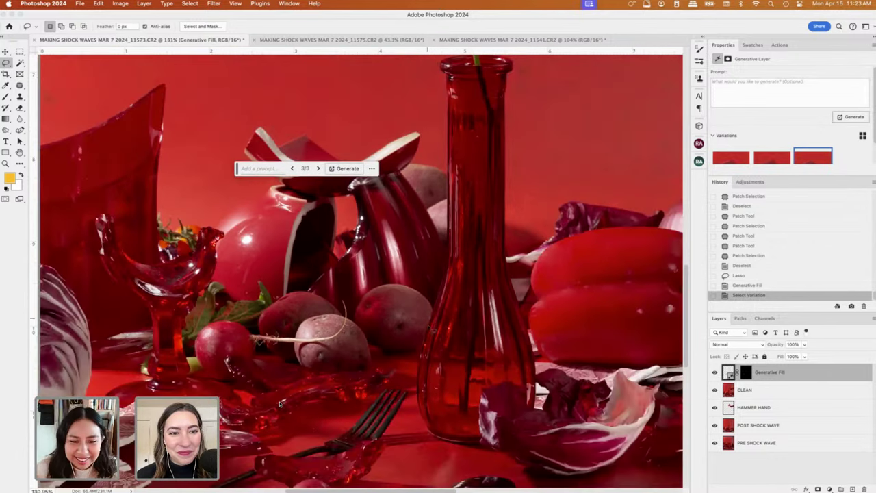
{"action": "scroll", "coordinate": [280, 404], "scroll_direction": "right", "scroll_amount": 5}
{"action": "scroll", "coordinate": [279, 404], "scroll_direction": "down", "scroll_amount": 3}
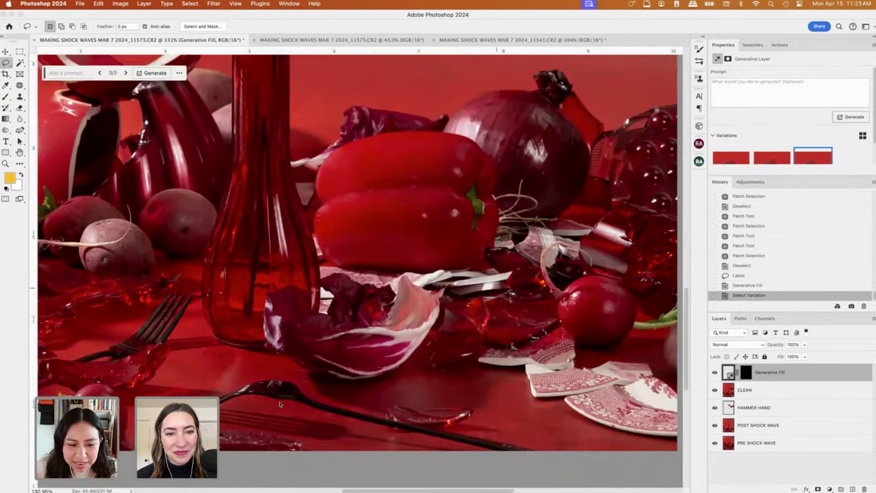
{"action": "scroll", "coordinate": [279, 404], "scroll_direction": "up", "scroll_amount": 3}
{"action": "scroll", "coordinate": [279, 404], "scroll_direction": "right", "scroll_amount": 1}
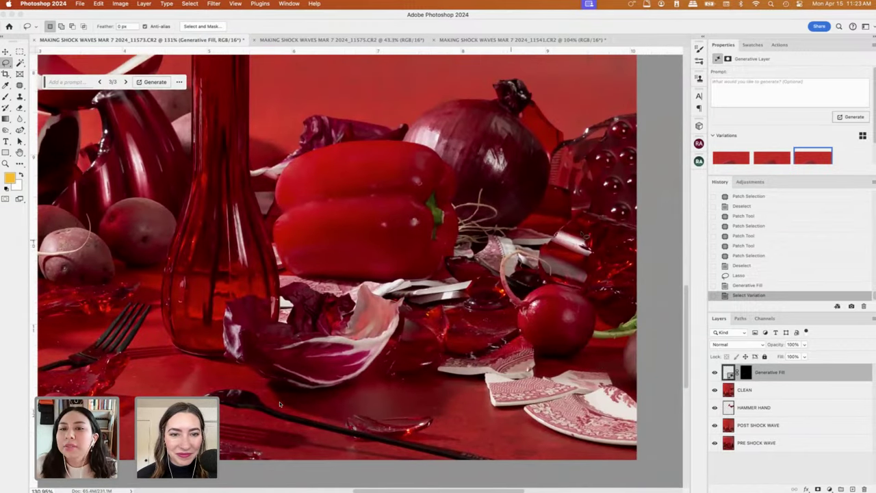
{"action": "scroll", "coordinate": [279, 404], "scroll_direction": "up", "scroll_amount": 2}
{"action": "scroll", "coordinate": [279, 404], "scroll_direction": "right", "scroll_amount": 2}
{"action": "scroll", "coordinate": [280, 404], "scroll_direction": "down", "scroll_amount": 3}
{"action": "scroll", "coordinate": [280, 404], "scroll_direction": "left", "scroll_amount": 5}
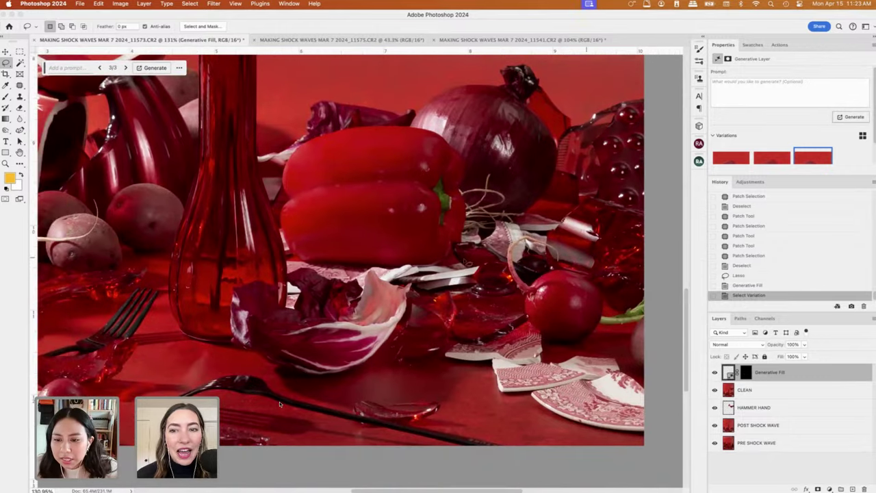
{"action": "scroll", "coordinate": [280, 404], "scroll_direction": "left", "scroll_amount": 10}
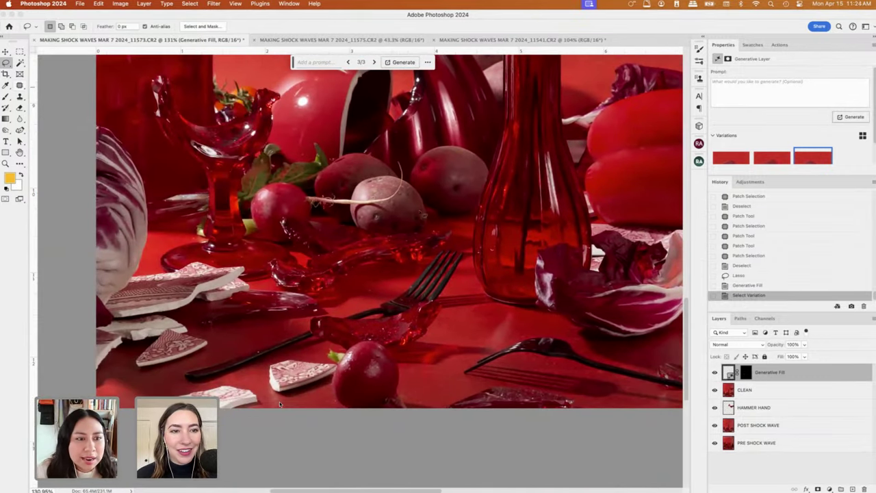
{"action": "scroll", "coordinate": [280, 404], "scroll_direction": "up", "scroll_amount": 3}
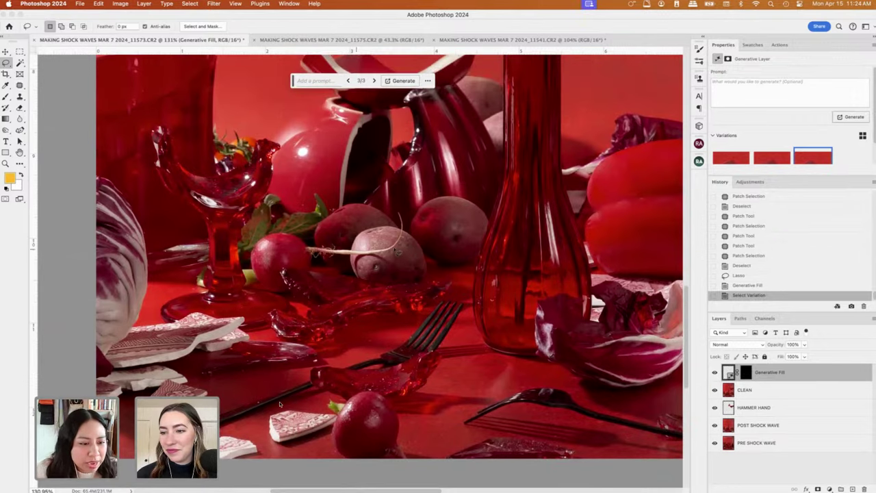
{"action": "scroll", "coordinate": [280, 404], "scroll_direction": "down", "scroll_amount": 5}
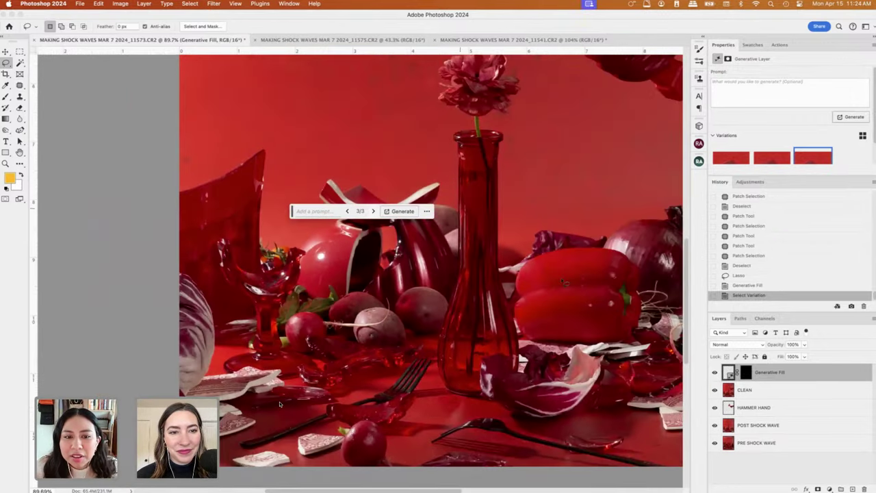
Examine the vase, flower, hammer hand and plain red background for remaining blemishes.
{"action": "scroll", "coordinate": [279, 404], "scroll_direction": "right", "scroll_amount": 2}
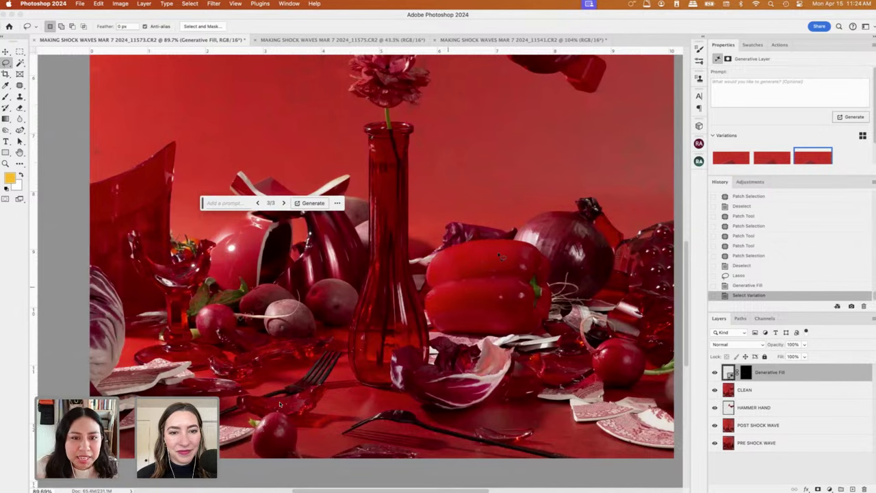
{"action": "scroll", "coordinate": [280, 404], "scroll_direction": "up", "scroll_amount": 3}
{"action": "scroll", "coordinate": [279, 404], "scroll_direction": "right", "scroll_amount": 2}
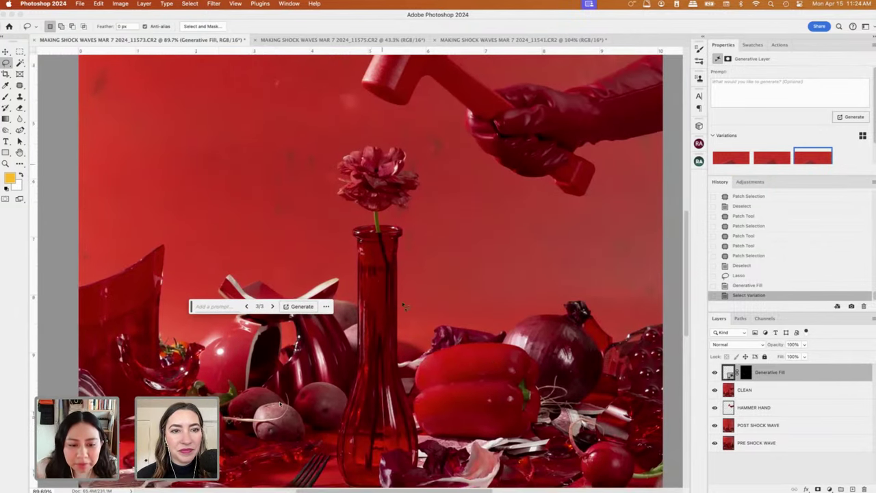
{"action": "left_click", "coordinate": [22, 87]}
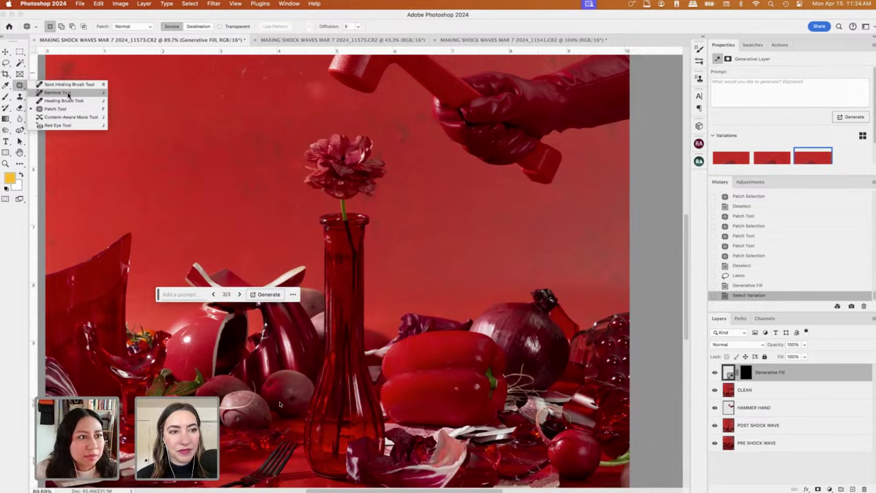
{"action": "left_click", "coordinate": [350, 241]}
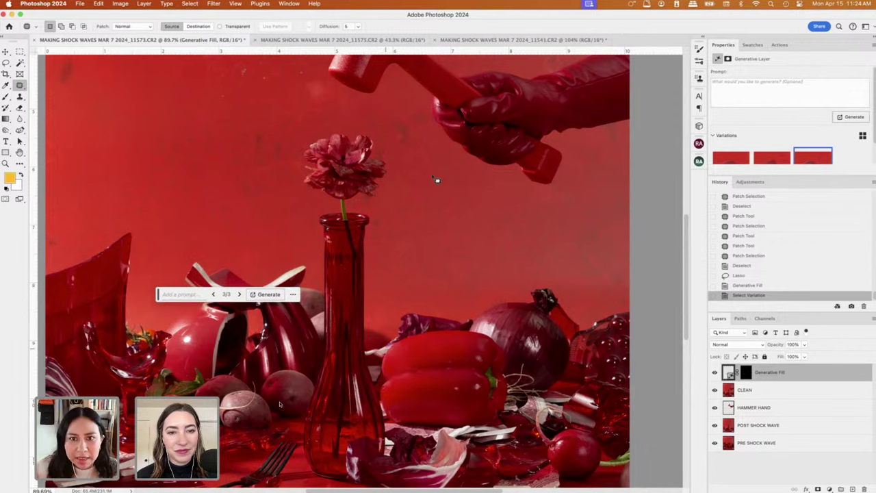
{"action": "scroll", "coordinate": [437, 180], "scroll_direction": "up", "scroll_amount": 5}
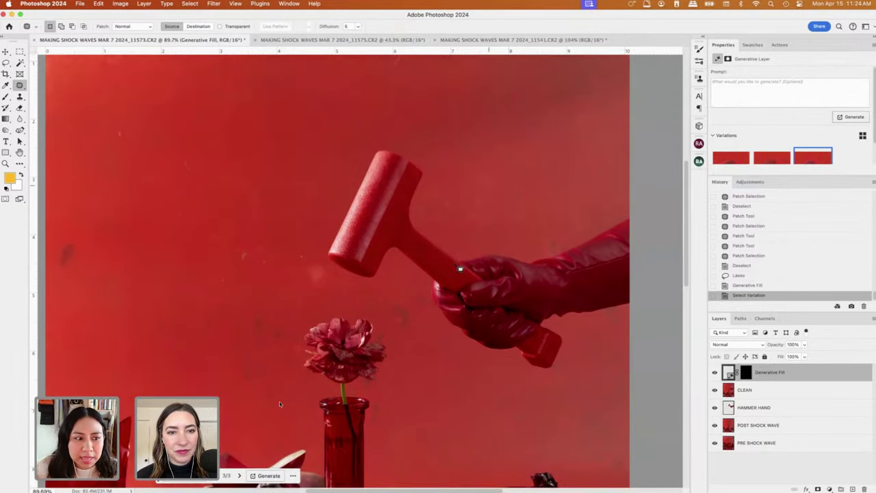
{"action": "scroll", "coordinate": [515, 241], "scroll_direction": "down", "scroll_amount": 2}
{"action": "scroll", "coordinate": [545, 274], "scroll_direction": "up", "scroll_amount": 2}
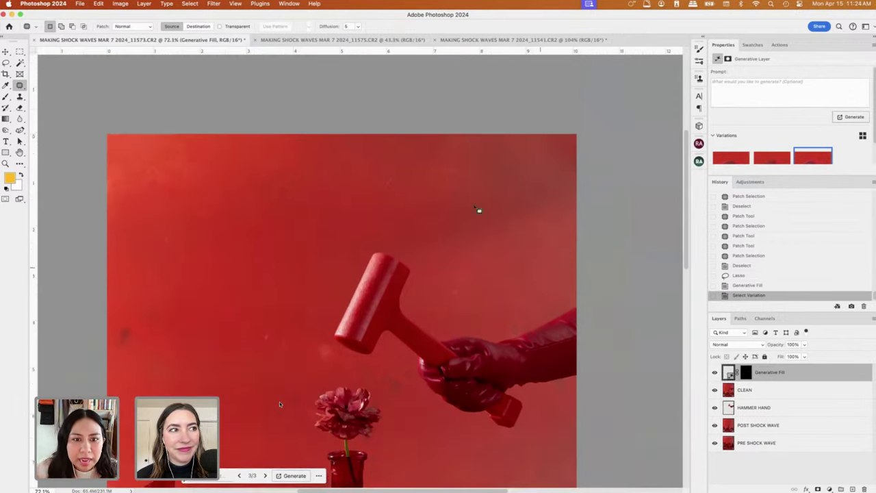
{"action": "left_click_drag", "start_coordinate": [394, 145], "coordinate": [389, 143]}
{"action": "key", "text": "Escape"}
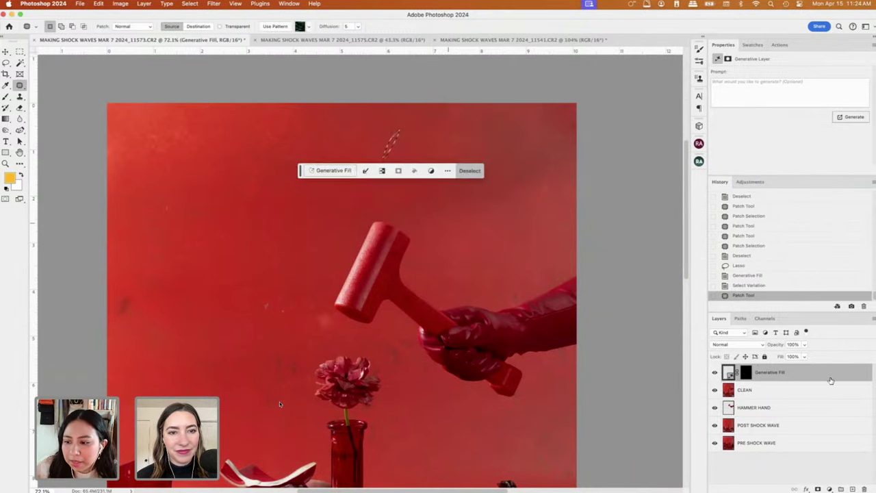
{"action": "key", "text": "super+d"}
Merge the Generative Fill layer down into the CLEAN layer.
{"action": "right_click", "coordinate": [813, 376]}
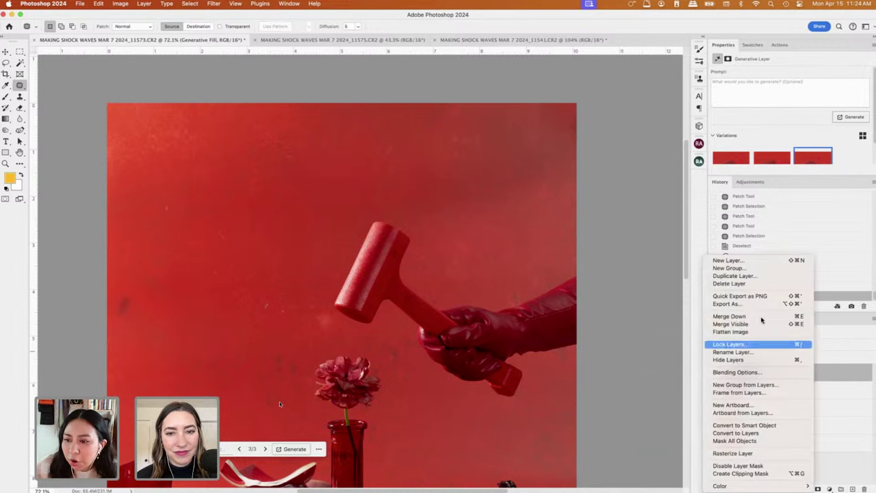
{"action": "left_click", "coordinate": [820, 382]}
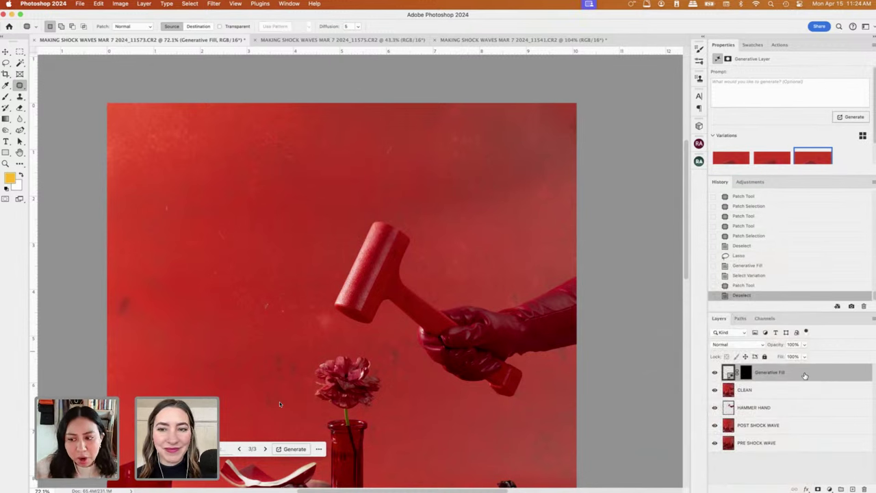
{"action": "left_click", "coordinate": [778, 393]}
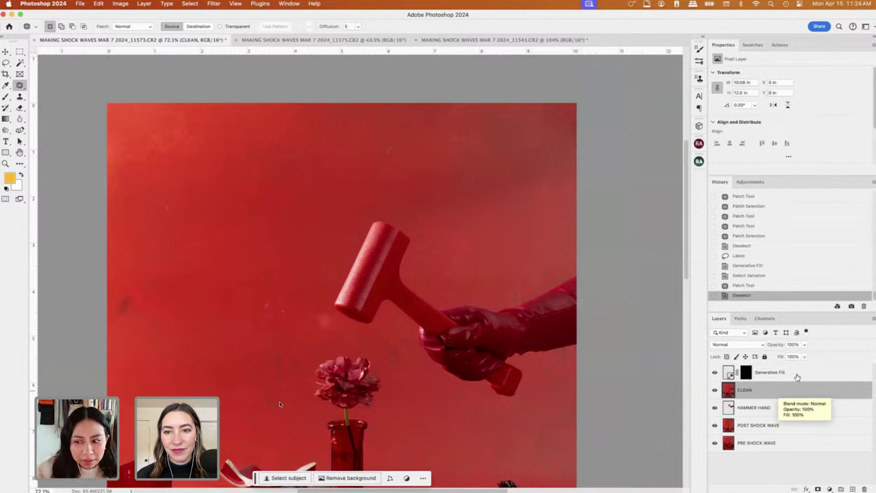
{"action": "left_click", "coordinate": [797, 375]}
{"action": "right_click", "coordinate": [797, 375]}
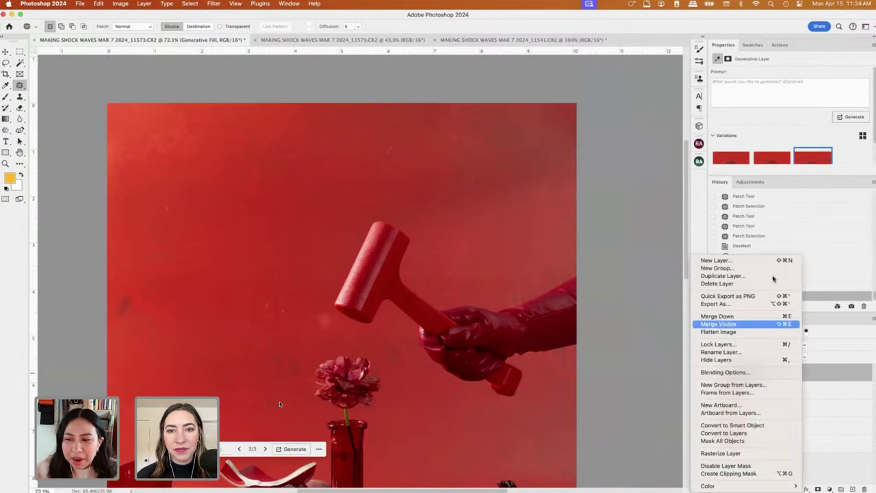
{"action": "left_click", "coordinate": [751, 317]}
Patch the small mark on the red background above the hammer on the CLEAN layer, and clear the selection.
{"action": "mouse_move", "coordinate": [397, 144]}
{"action": "left_mouse_down"}
{"action": "mouse_move", "coordinate": [388, 156]}
{"action": "mouse_move", "coordinate": [387, 143]}
{"action": "mouse_move", "coordinate": [456, 170]}
{"action": "left_mouse_up"}
{"action": "key", "text": "ctrl+d"}
{"action": "scroll", "coordinate": [529, 167], "scroll_direction": "down", "scroll_amount": 5}
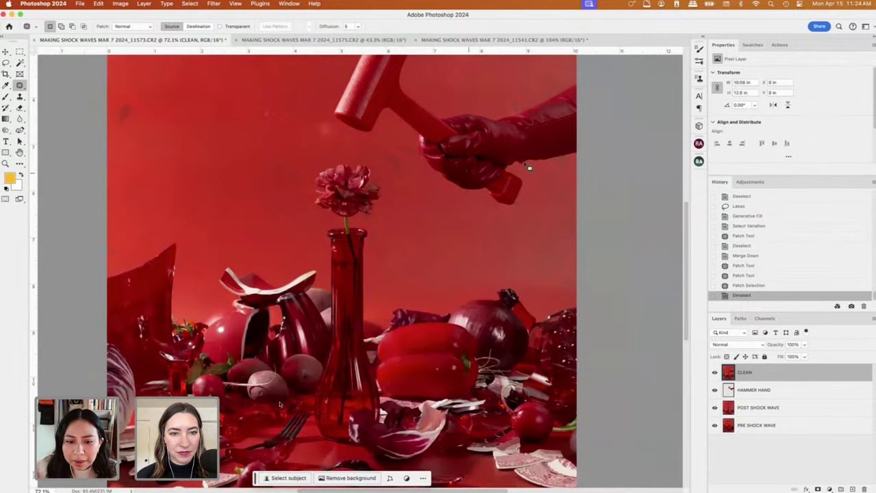
{"action": "scroll", "coordinate": [459, 254], "scroll_direction": "down", "scroll_amount": 5}
{"action": "scroll", "coordinate": [406, 315], "scroll_direction": "up", "scroll_amount": 3}
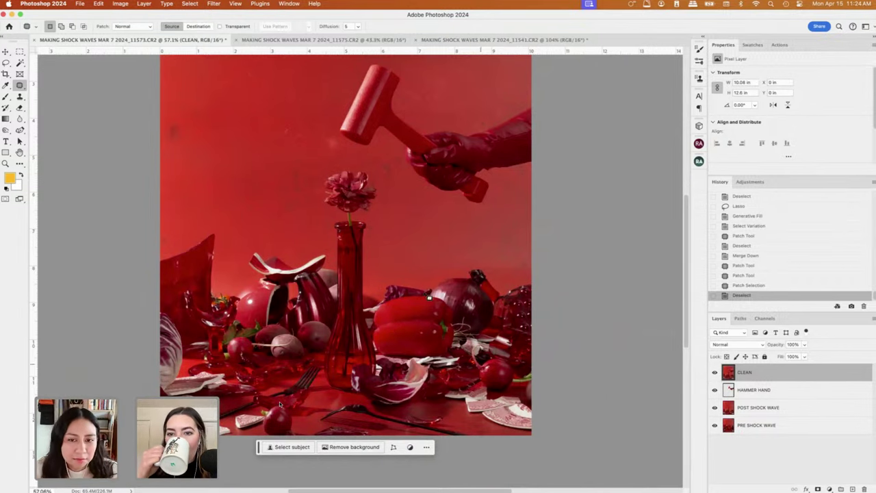
{"action": "scroll", "coordinate": [423, 241], "scroll_direction": "down", "scroll_amount": 1}
{"action": "scroll", "coordinate": [422, 242], "scroll_direction": "up", "scroll_amount": 3}
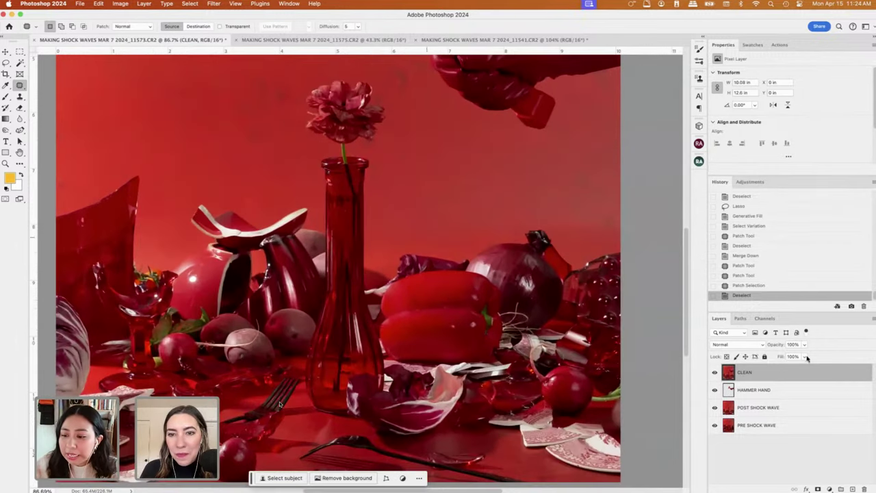
{"action": "scroll", "coordinate": [648, 348], "scroll_direction": "down", "scroll_amount": 3}
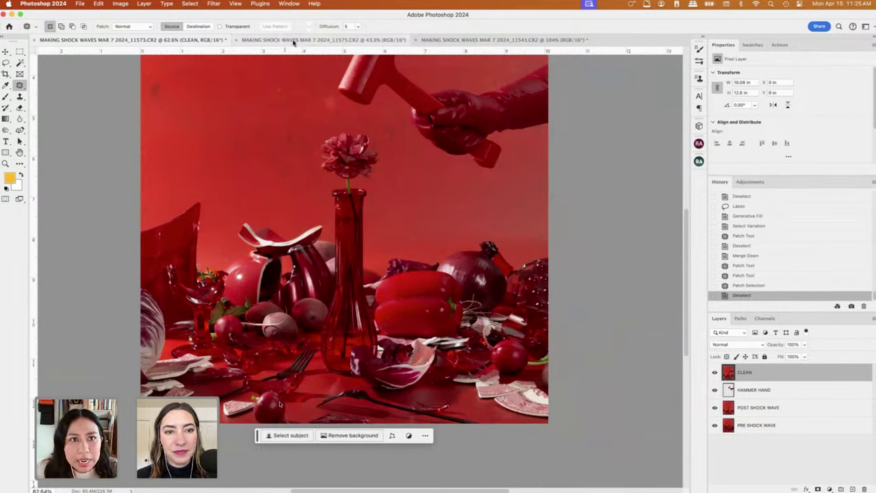
Look over the dodge and burn options in the Beauty Retouch plugin, and close it again.
{"action": "left_click", "coordinate": [699, 162]}
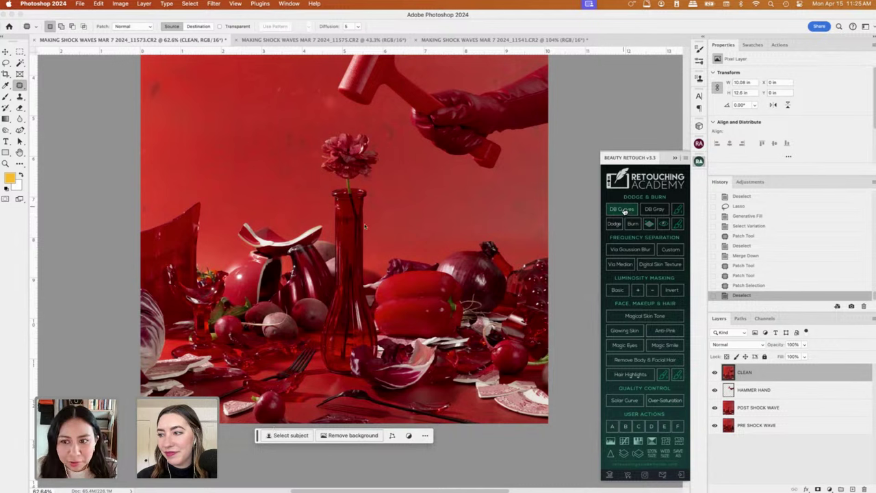
{"action": "left_click", "coordinate": [675, 159]}
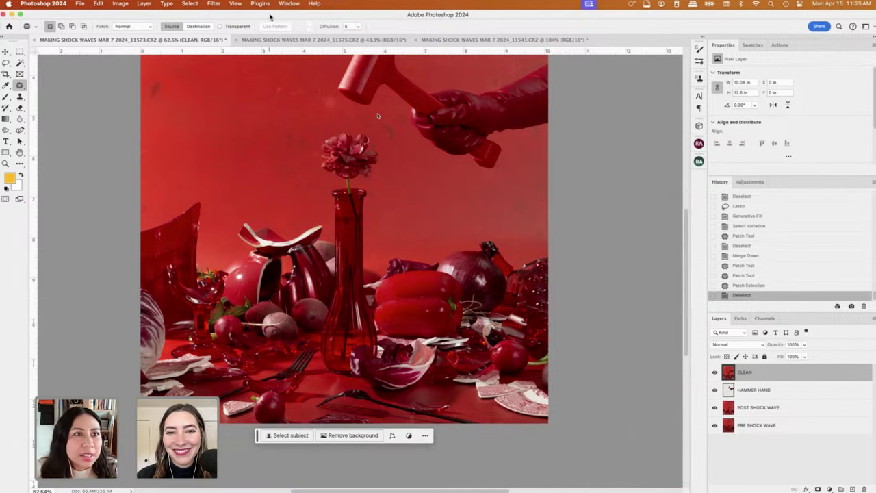
Add a Curves adjustment layer above CLEAN and raise the middle of its RGB curve to brighten the image.
{"action": "left_click", "coordinate": [144, 4]}
{"action": "mouse_move", "coordinate": [167, 116]}
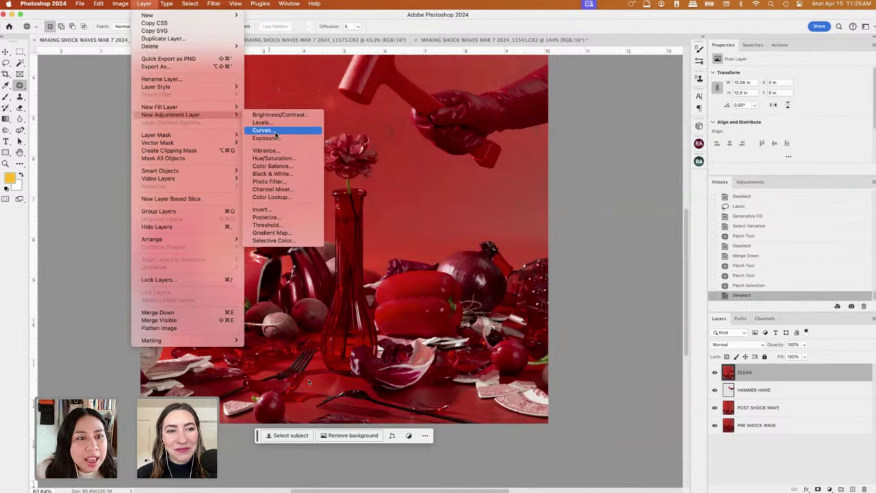
{"action": "key", "text": "Return"}
{"action": "left_click", "coordinate": [454, 202]}
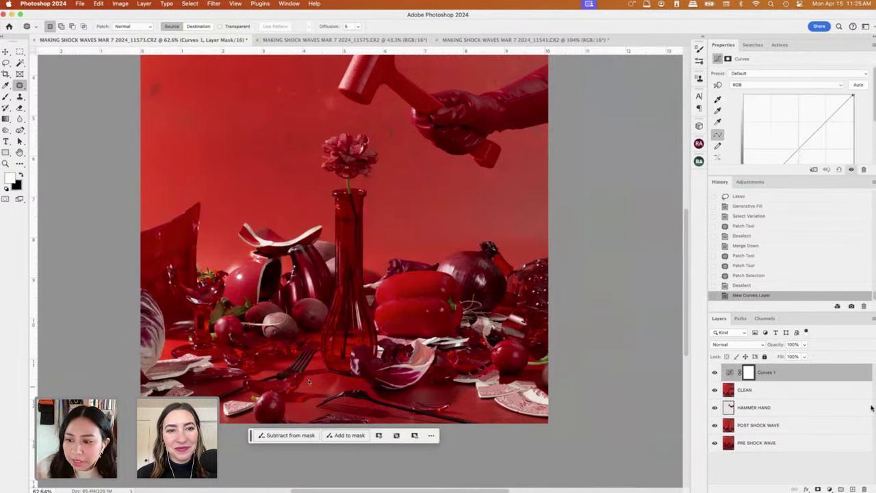
{"action": "scroll", "coordinate": [797, 123], "scroll_direction": "down", "scroll_amount": 1}
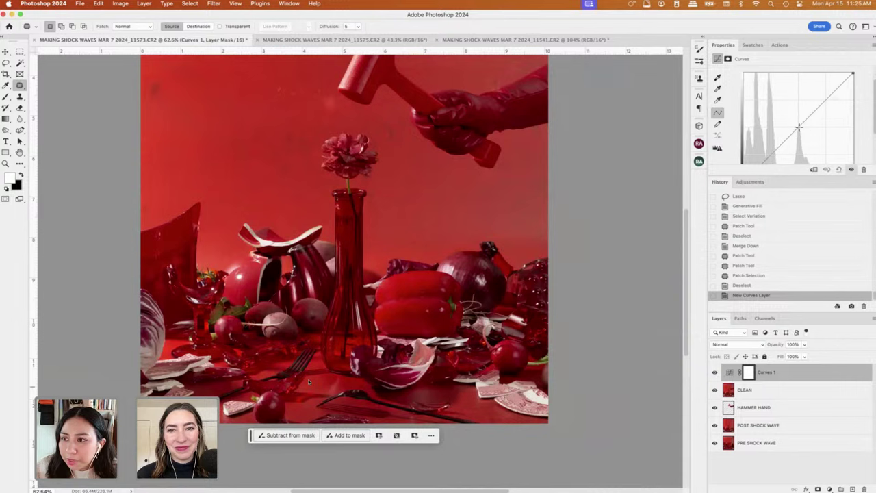
{"action": "left_click", "coordinate": [797, 123]}
{"action": "left_click_drag", "start_coordinate": [797, 123], "coordinate": [795, 119]}
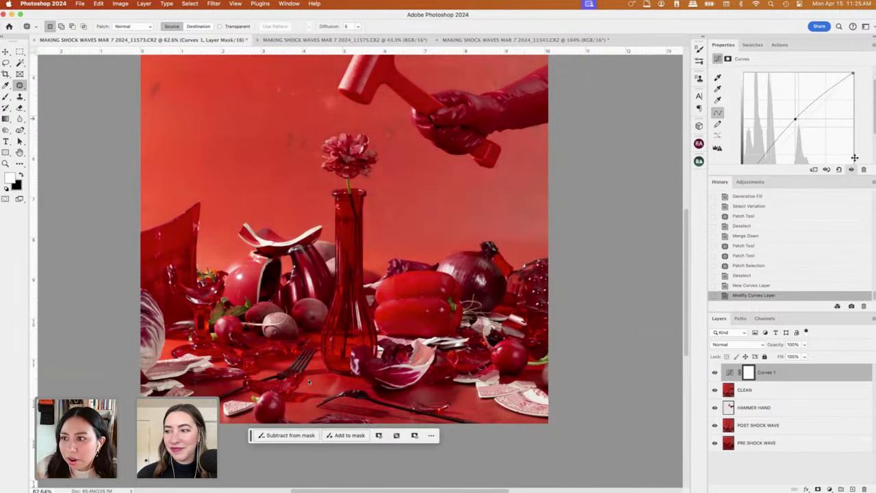
Rename the Curves layer as DODGE and invert its layer mask to black.
{"action": "double_click", "coordinate": [767, 373]}
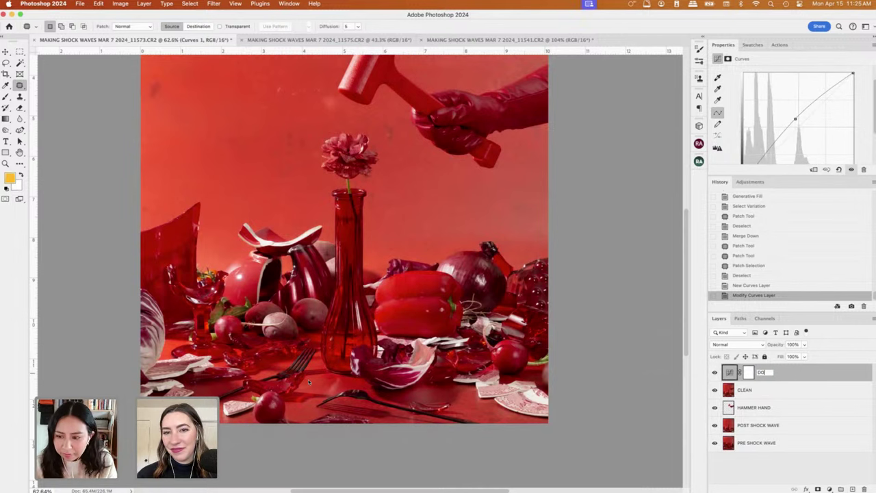
{"action": "type", "text": "DODGE"}
{"action": "key", "text": "Return"}
{"action": "left_click", "coordinate": [748, 373]}
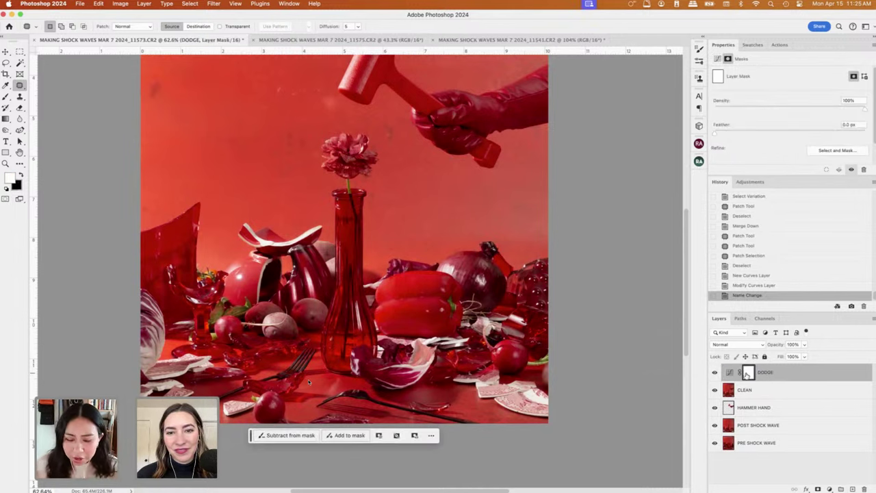
{"action": "key", "text": "super+i"}
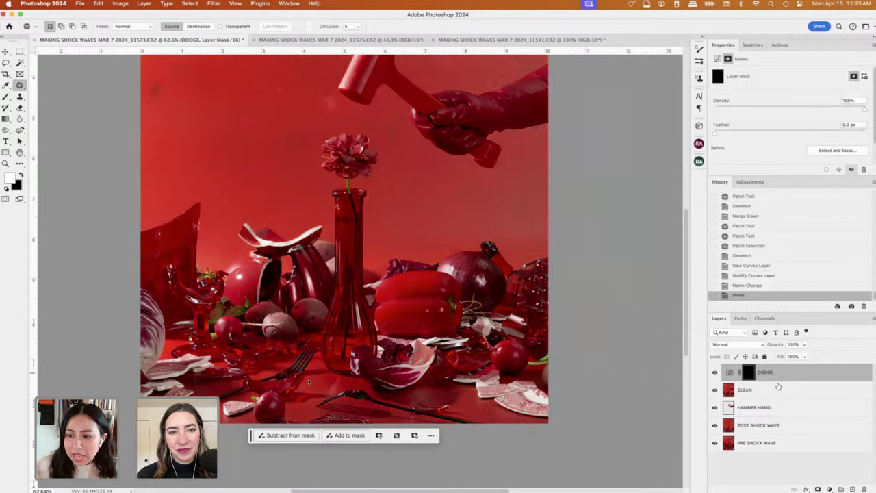
Duplicate the DODGE layer with its black mask and rename the copy as BURN.
{"action": "left_click", "coordinate": [144, 3]}
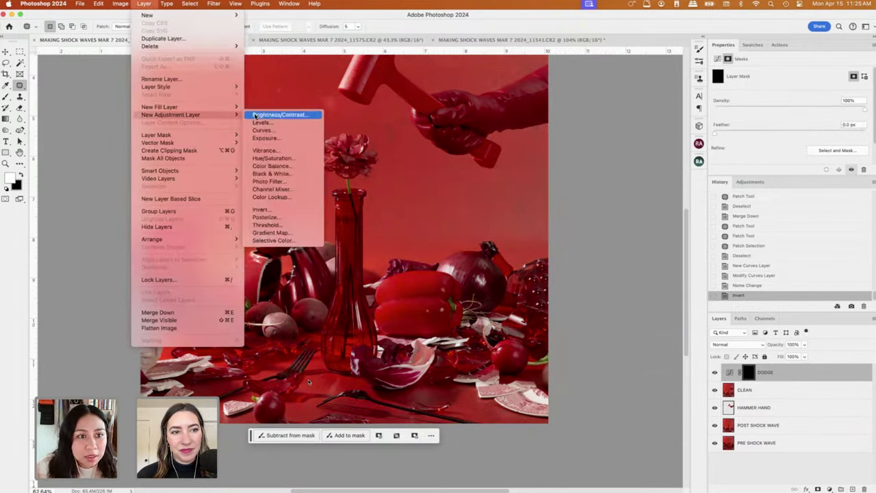
{"action": "left_click", "coordinate": [803, 384]}
{"action": "key", "text": "super+j"}
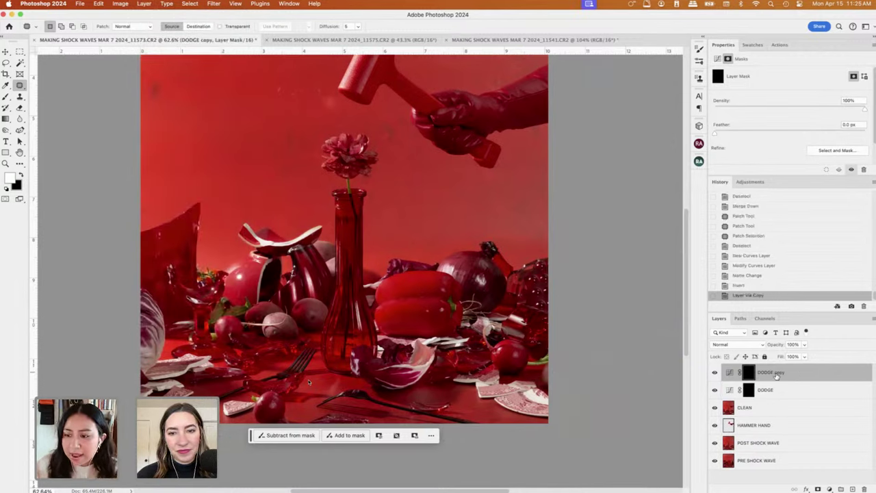
{"action": "double_click", "coordinate": [773, 372]}
{"action": "type", "text": "BURN"}
{"action": "key", "text": "Return"}
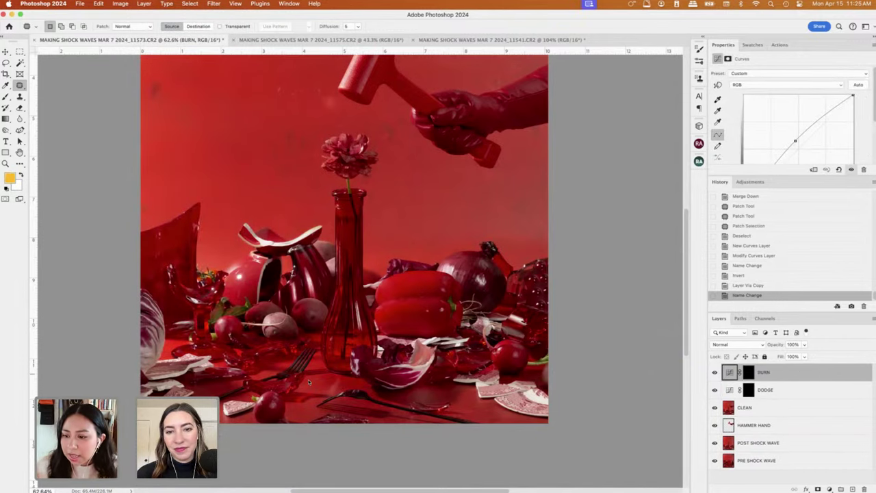
{"action": "left_click", "coordinate": [716, 371]}
{"action": "left_click", "coordinate": [716, 372]}
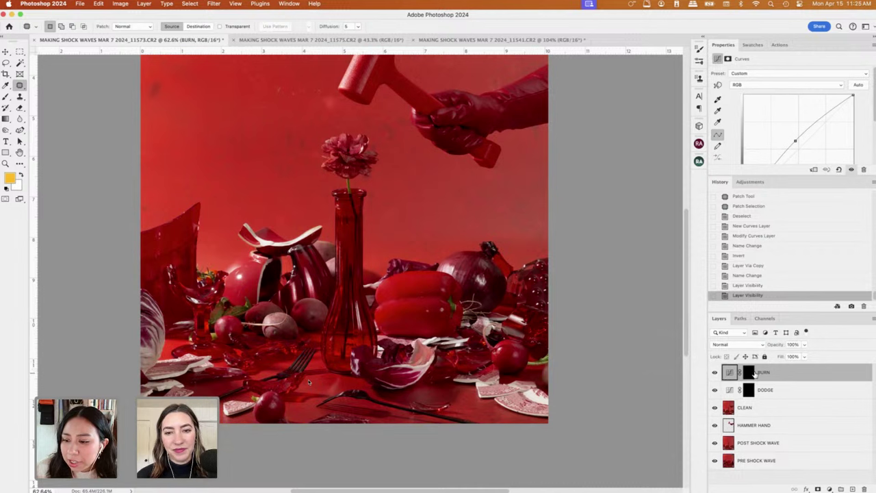
Disable the BURN layer's mask, pull the curve's midpoint below the diagonal to darken the image, and re-enable the mask.
{"action": "right_click", "coordinate": [747, 374]}
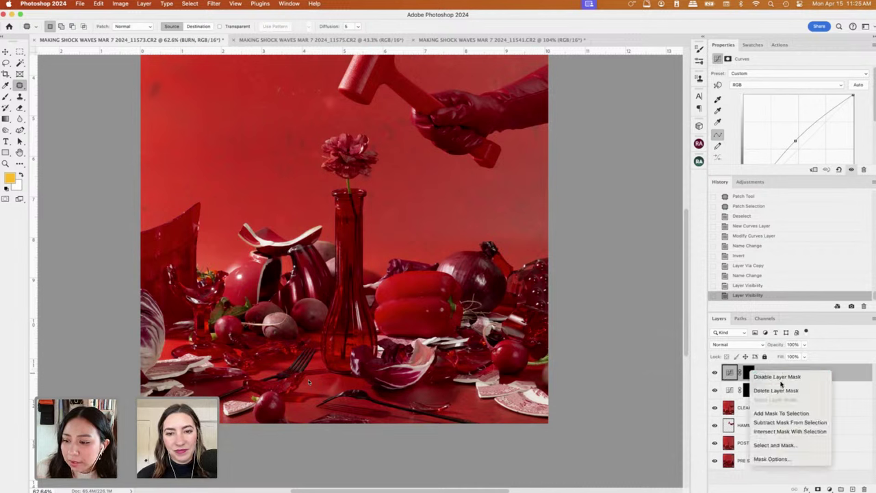
{"action": "left_click", "coordinate": [760, 376]}
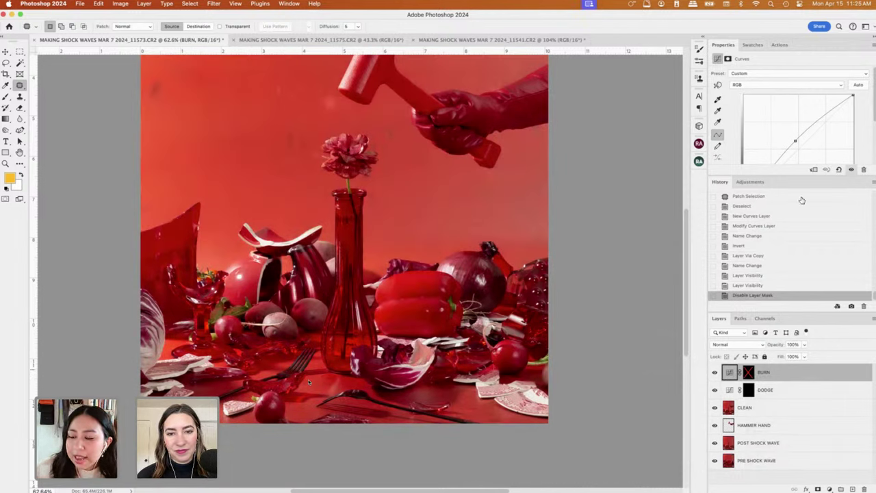
{"action": "scroll", "coordinate": [789, 136], "scroll_direction": "down", "scroll_amount": 1}
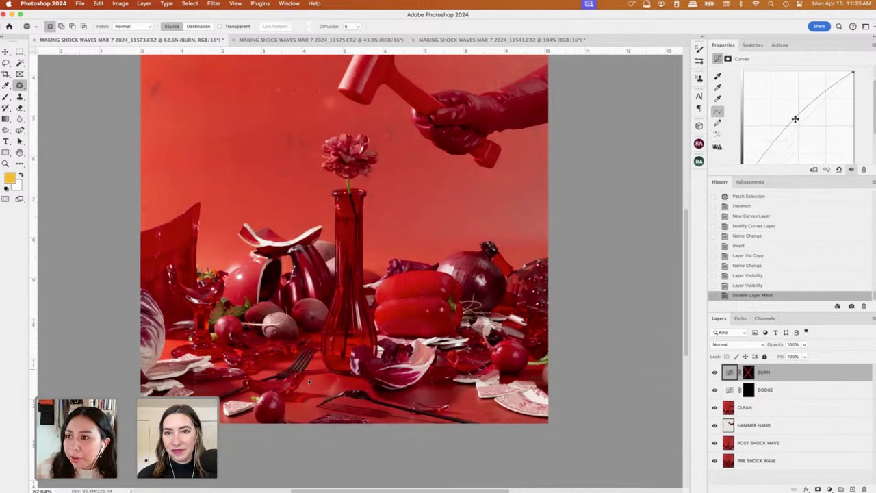
{"action": "left_click_drag", "start_coordinate": [794, 119], "coordinate": [800, 136]}
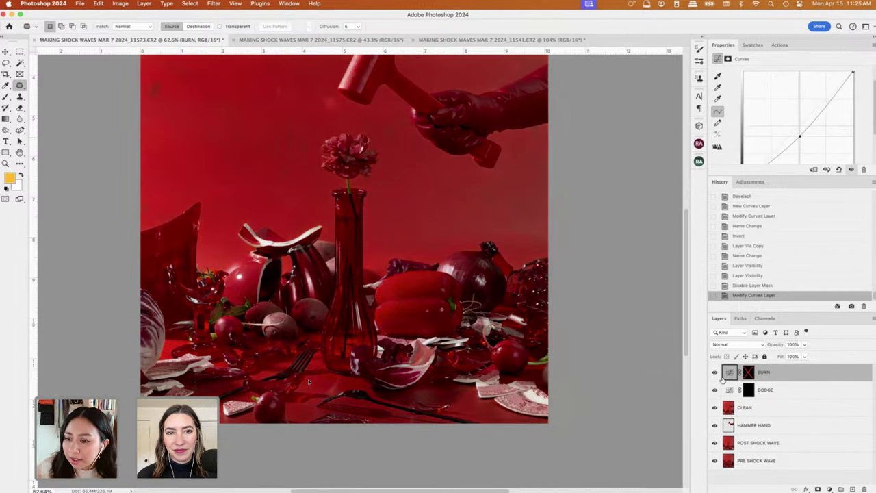
{"action": "right_click", "coordinate": [746, 372]}
{"action": "left_click", "coordinate": [766, 375]}
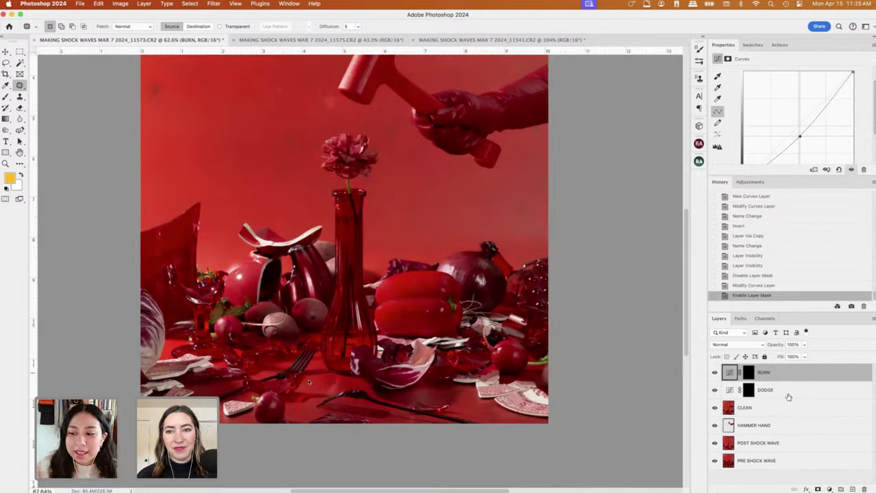
Group the BURN and DODGE layers together and name the group D&B.
{"action": "left_click", "coordinate": [788, 395]}
{"action": "left_click", "coordinate": [782, 374], "text": "shift"}
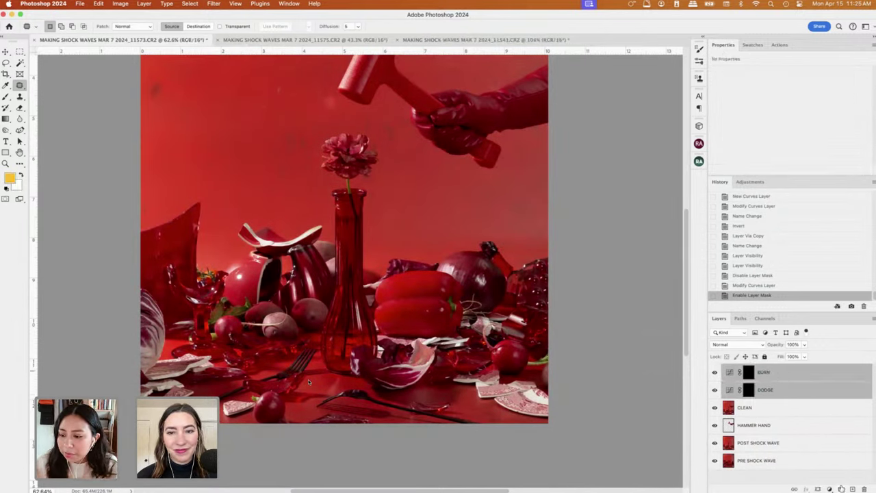
{"action": "left_click", "coordinate": [842, 489]}
{"action": "double_click", "coordinate": [747, 369]}
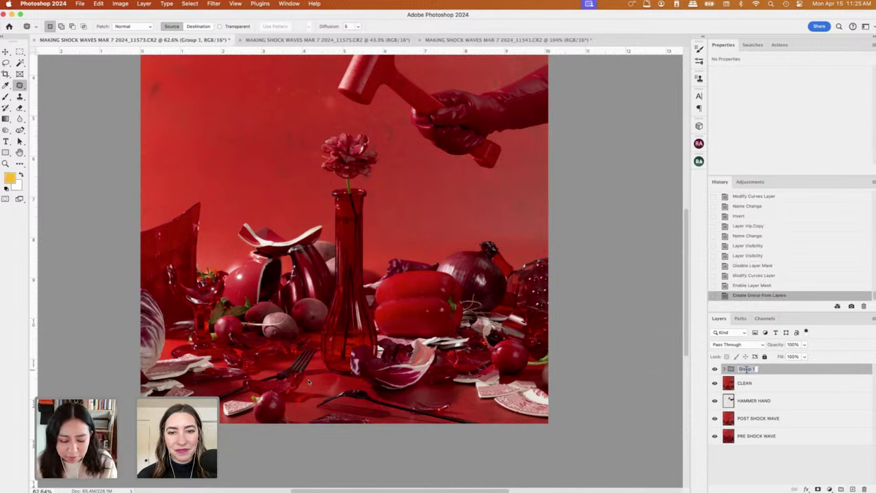
{"action": "type", "text": "D&B"}
{"action": "key", "text": "Return"}
Target the DODGE layer's mask inside the D&B group and ready a Soft Round brush at 13% opacity.
{"action": "left_click", "coordinate": [731, 369]}
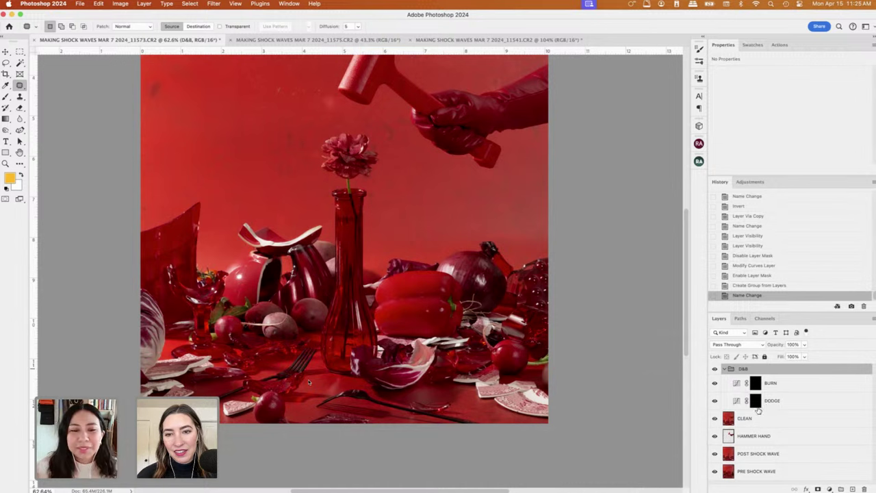
{"action": "left_click", "coordinate": [756, 402]}
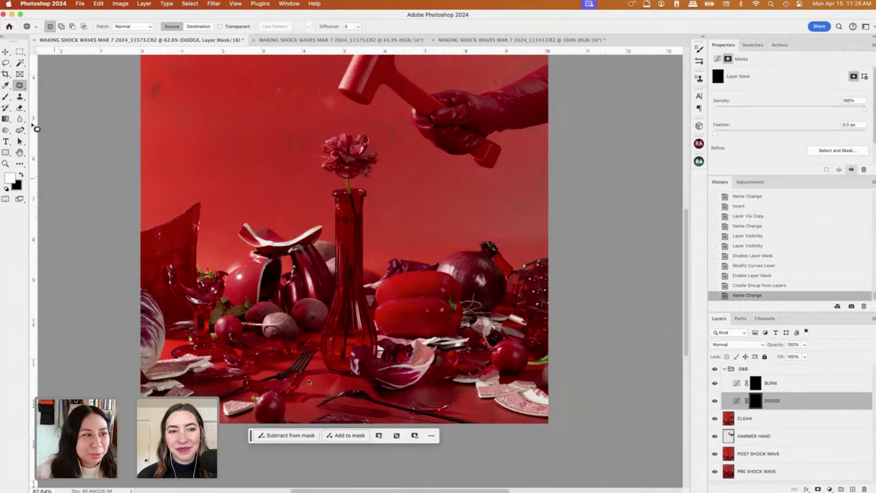
{"action": "key", "text": "b"}
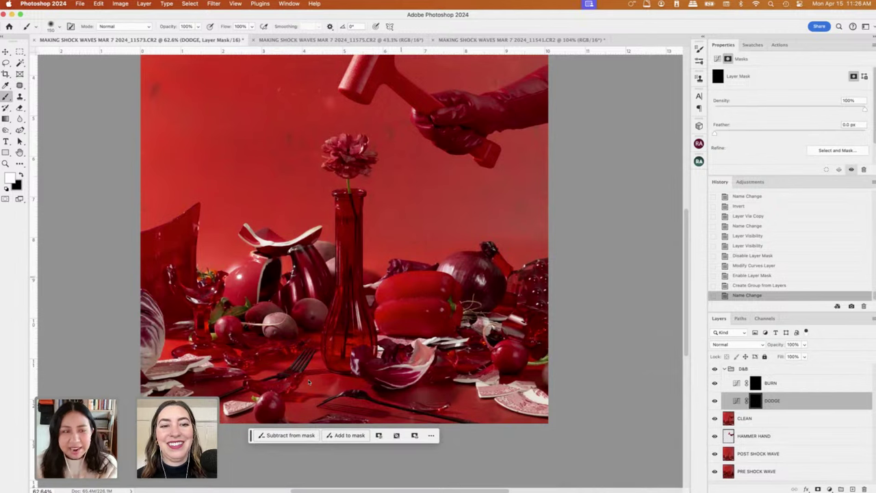
{"action": "left_click", "coordinate": [184, 27]}
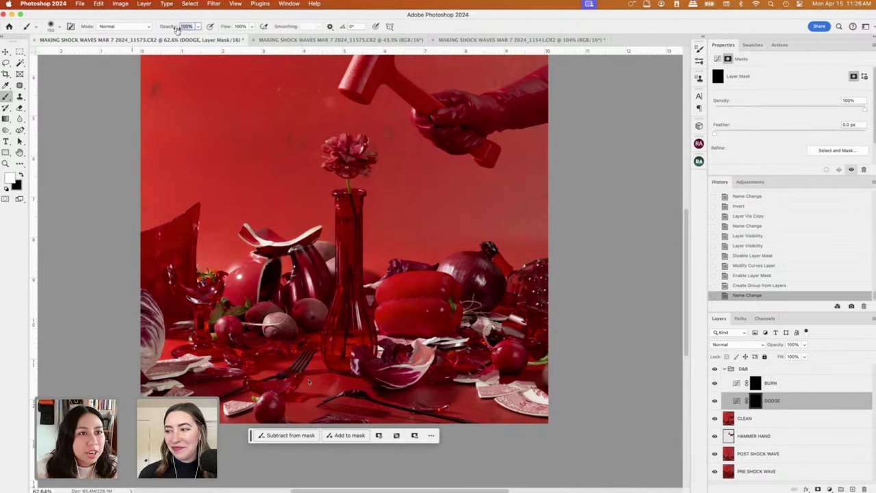
{"action": "type", "text": "13"}
{"action": "key", "text": "Return"}
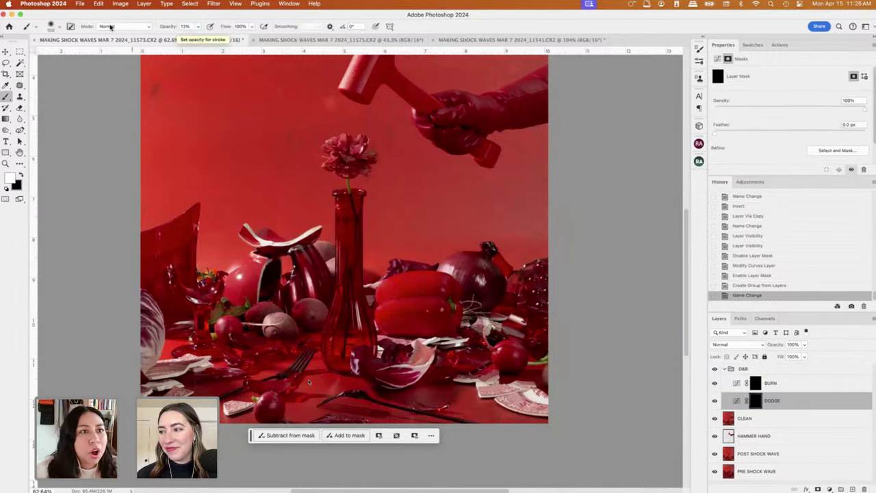
{"action": "left_click", "coordinate": [51, 27]}
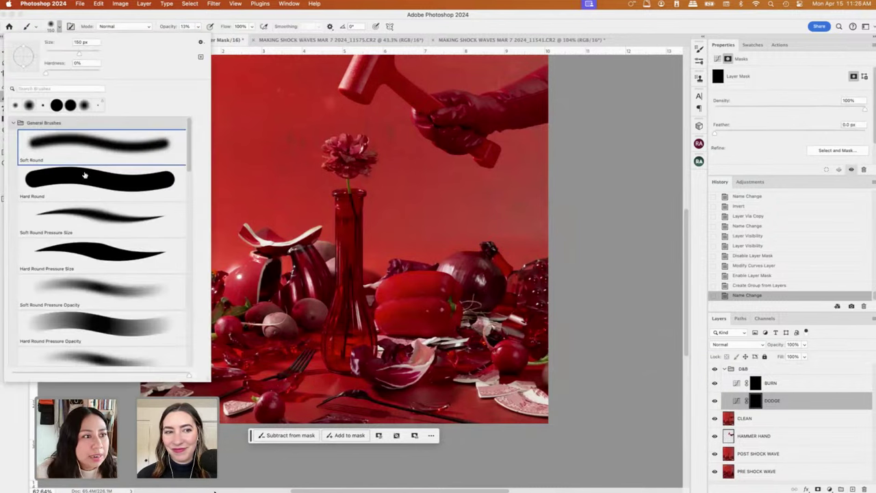
{"action": "key", "text": "Return"}
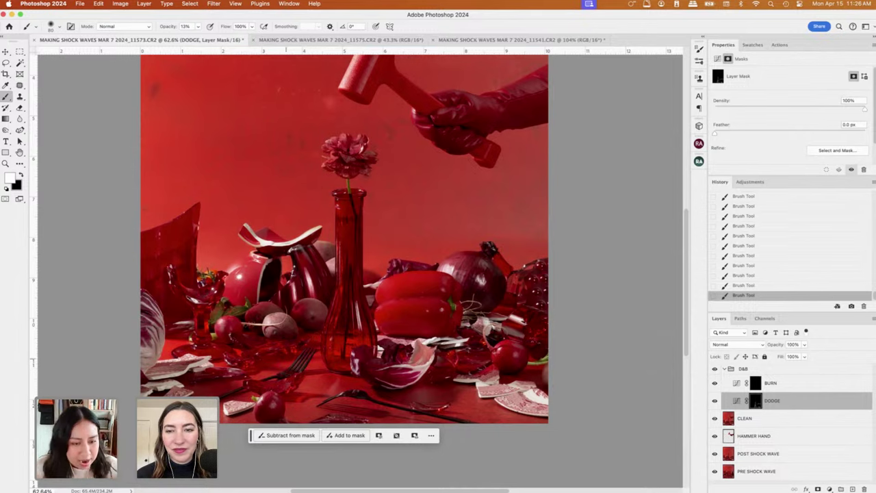
Paint white on the DODGE mask over the glass, vegetables and shards to brighten highlights across the tabletop still life.
{"action": "scroll", "coordinate": [288, 245], "scroll_direction": "up", "scroll_amount": 5}
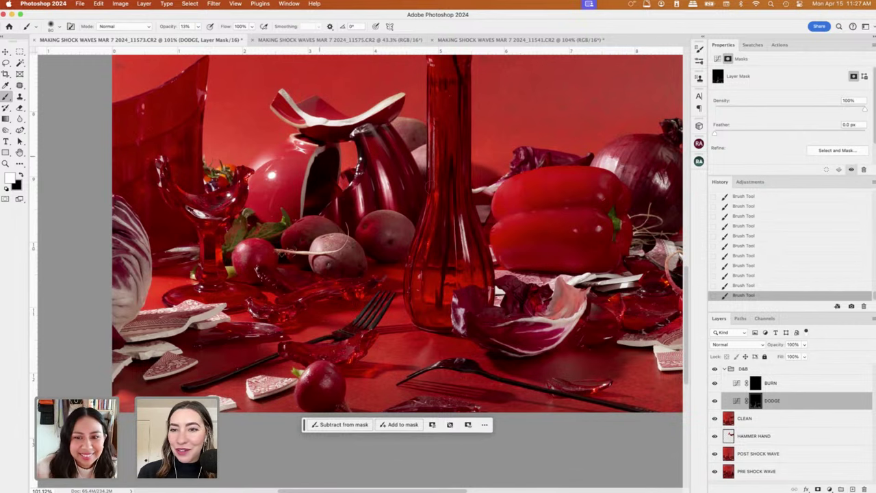
{"action": "scroll", "coordinate": [398, 274], "scroll_direction": "up", "scroll_amount": 5}
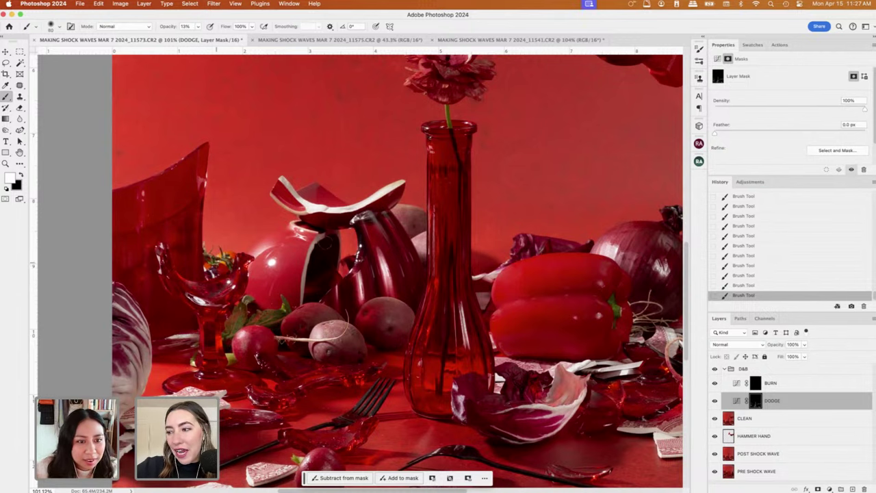
{"action": "scroll", "coordinate": [397, 274], "scroll_direction": "up", "scroll_amount": 3}
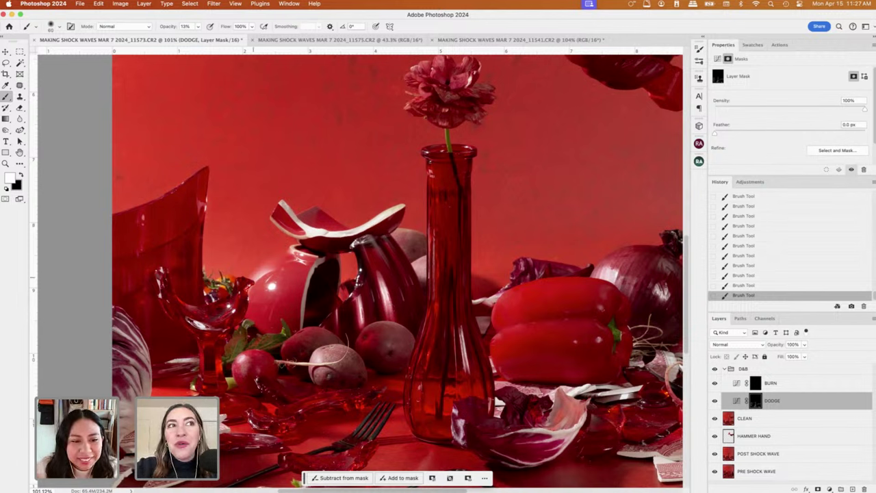
{"action": "scroll", "coordinate": [425, 274], "scroll_direction": "down", "scroll_amount": 1}
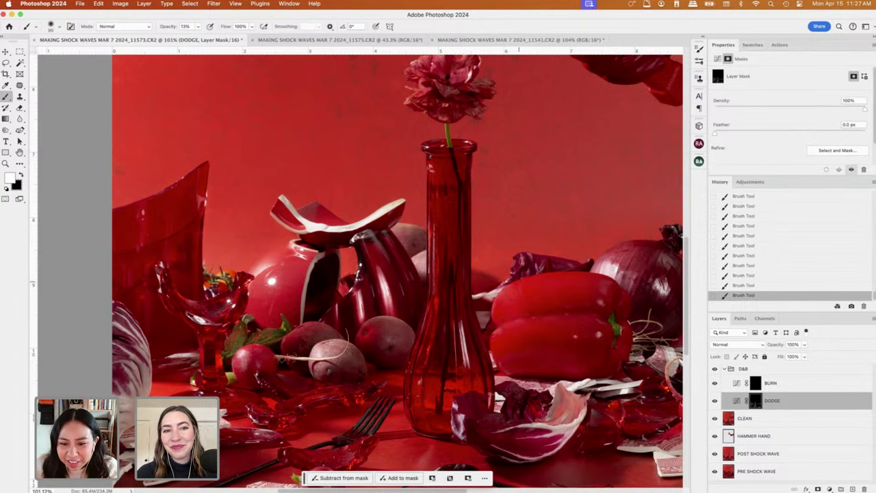
{"action": "scroll", "coordinate": [498, 319], "scroll_direction": "down", "scroll_amount": 3}
{"action": "scroll", "coordinate": [507, 316], "scroll_direction": "right", "scroll_amount": 5}
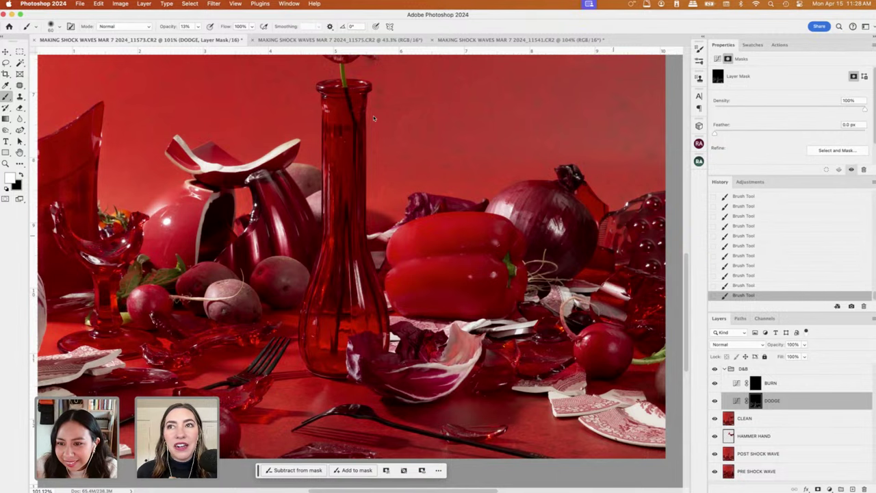
Continue dodging upward on the same mask, brightening highlights around the flower, the gloved hand and the hammer.
{"action": "scroll", "coordinate": [374, 119], "scroll_direction": "up", "scroll_amount": 3}
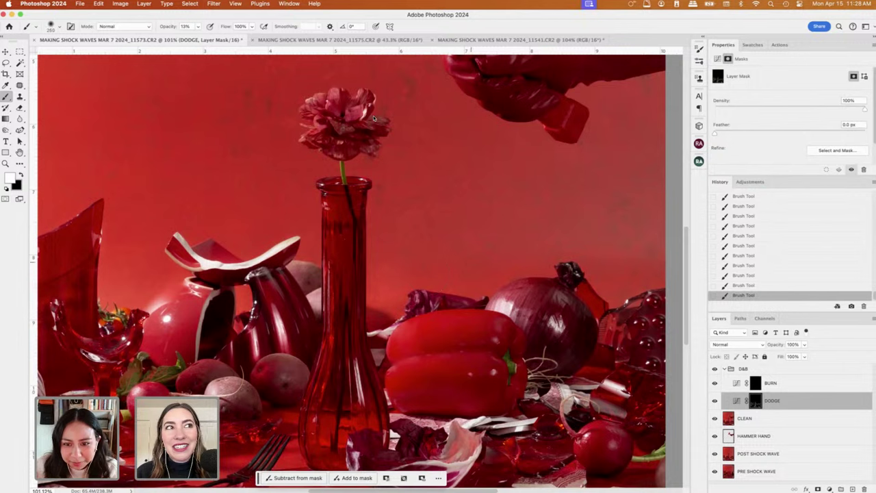
{"action": "scroll", "coordinate": [374, 118], "scroll_direction": "up", "scroll_amount": 3}
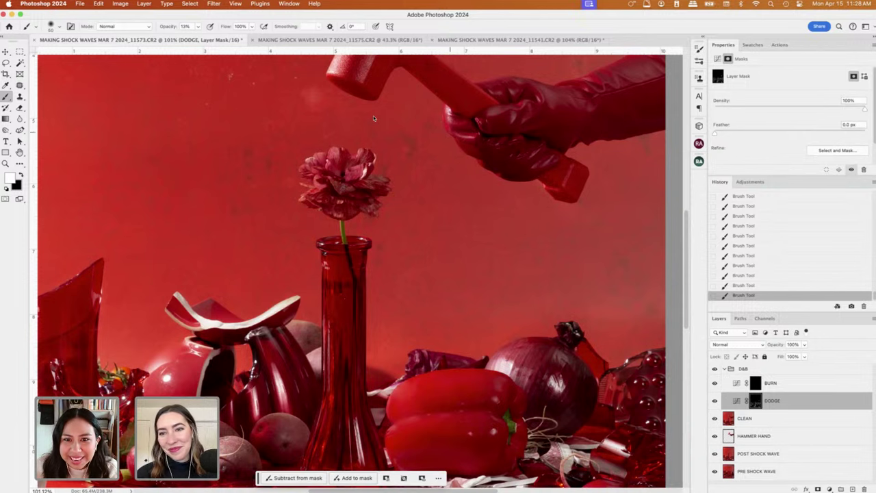
{"action": "scroll", "coordinate": [374, 119], "scroll_direction": "up", "scroll_amount": 4}
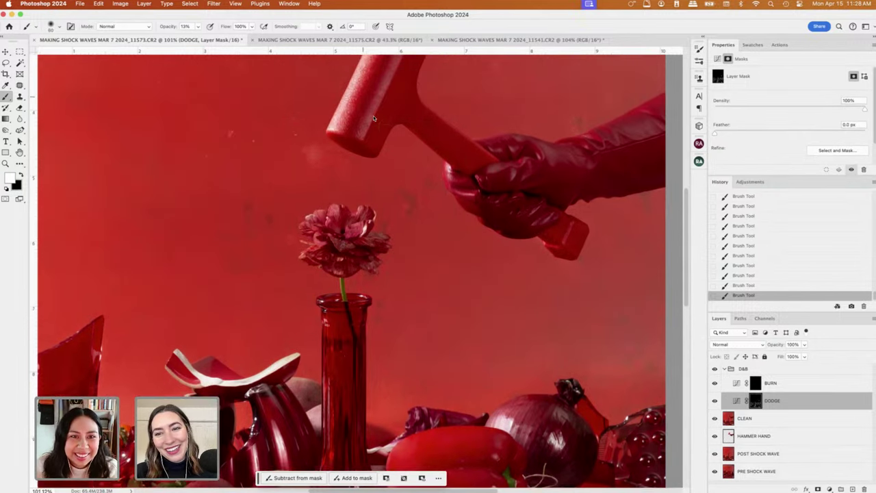
{"action": "scroll", "coordinate": [374, 118], "scroll_direction": "up", "scroll_amount": 6}
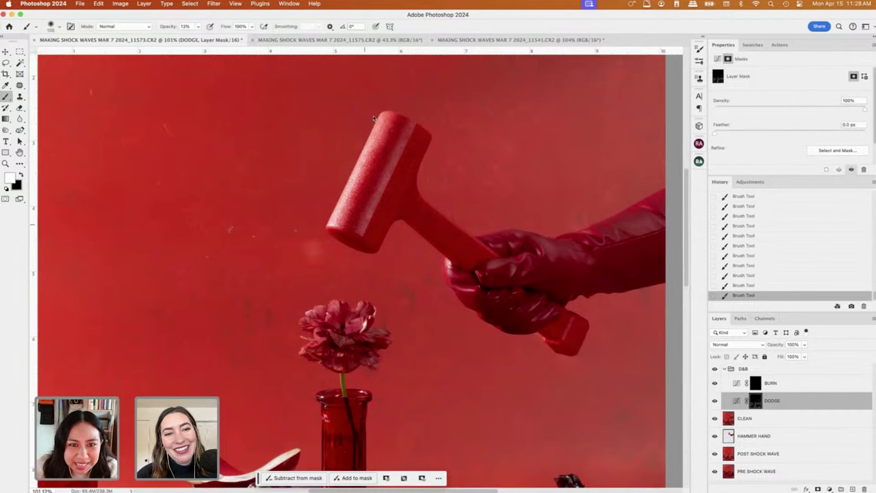
{"action": "scroll", "coordinate": [374, 118], "scroll_direction": "down", "scroll_amount": 2}
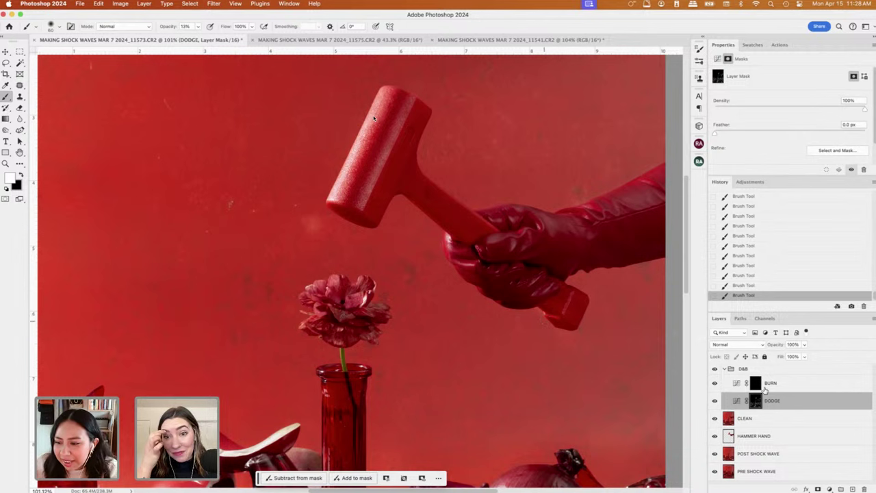
Switch to the BURN mask and paint white to deepen shadows from the hammer and glove down to the still life.
{"action": "key", "text": "alt+bracketright"}
{"action": "scroll", "coordinate": [374, 119], "scroll_direction": "down", "scroll_amount": 1}
{"action": "scroll", "coordinate": [374, 118], "scroll_direction": "down", "scroll_amount": 1}
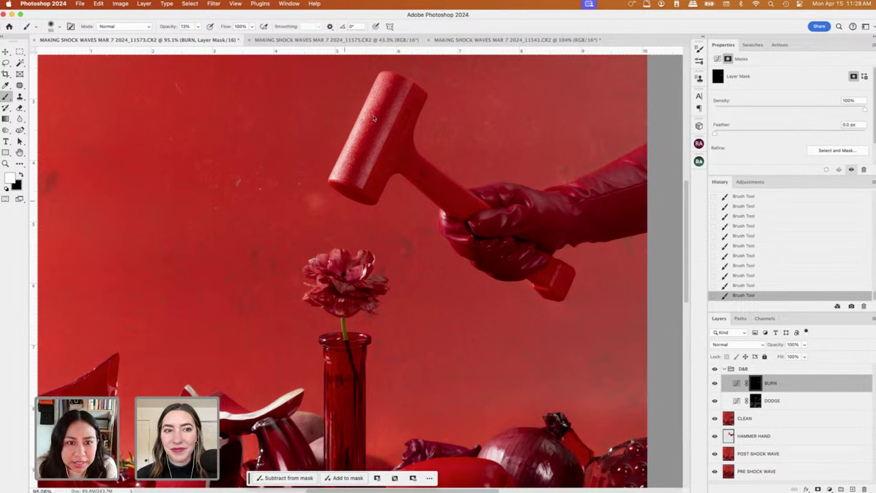
{"action": "scroll", "coordinate": [374, 119], "scroll_direction": "down", "scroll_amount": 5}
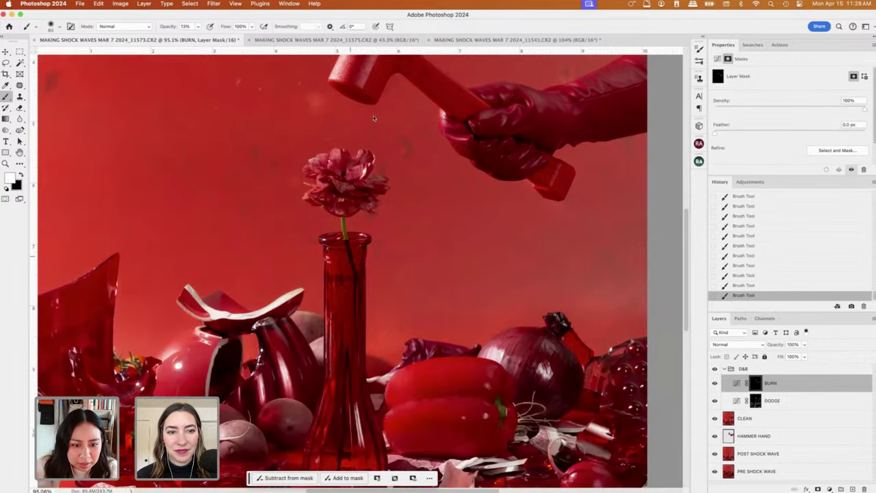
{"action": "scroll", "coordinate": [374, 119], "scroll_direction": "down", "scroll_amount": 3}
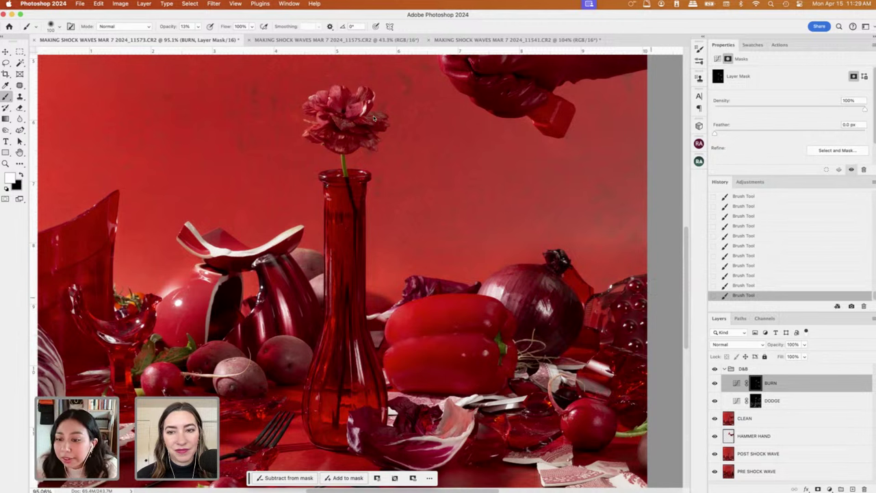
{"action": "key", "text": "bracketleft"}
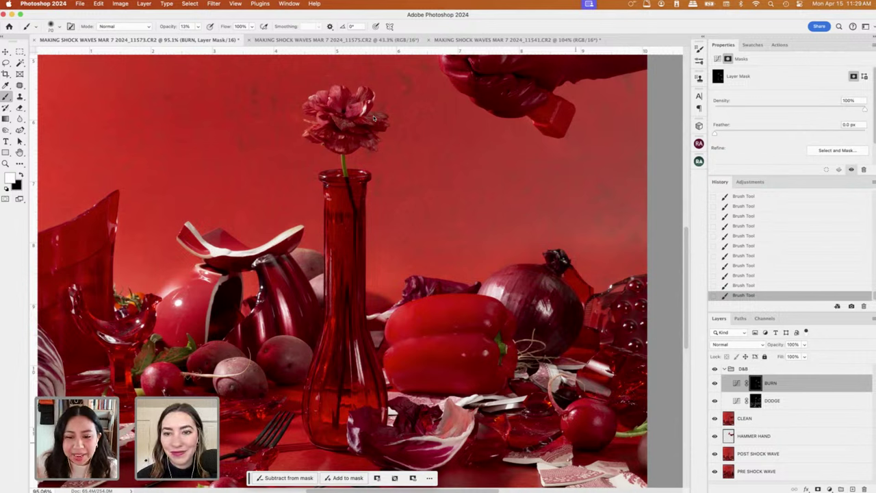
{"action": "scroll", "coordinate": [374, 119], "scroll_direction": "down", "scroll_amount": 3}
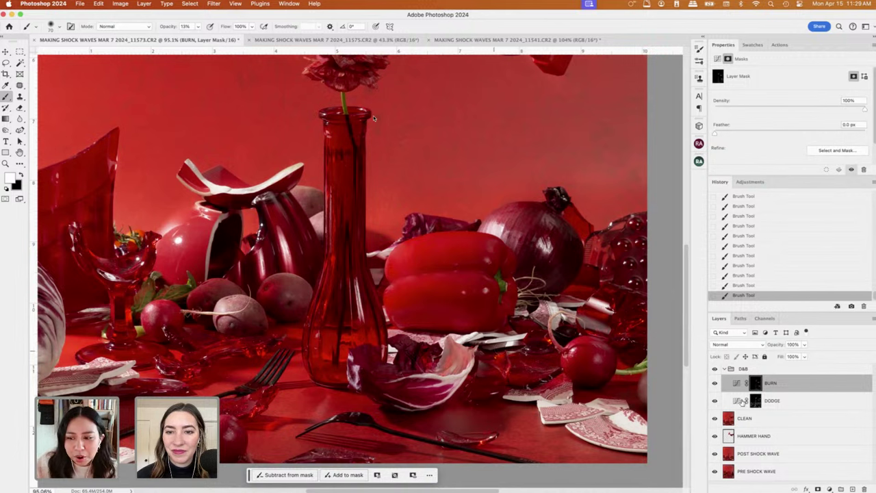
Retarget the BURN mask and paint further shadows among the vegetables, broken glass and tabletop with the low-opacity brush.
{"action": "left_click_drag", "start_coordinate": [776, 384], "coordinate": [794, 394]}
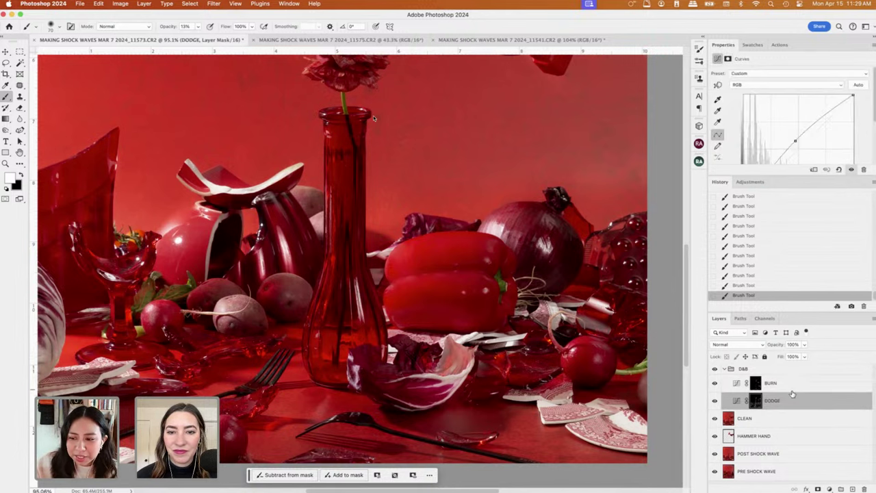
{"action": "left_click", "coordinate": [757, 387]}
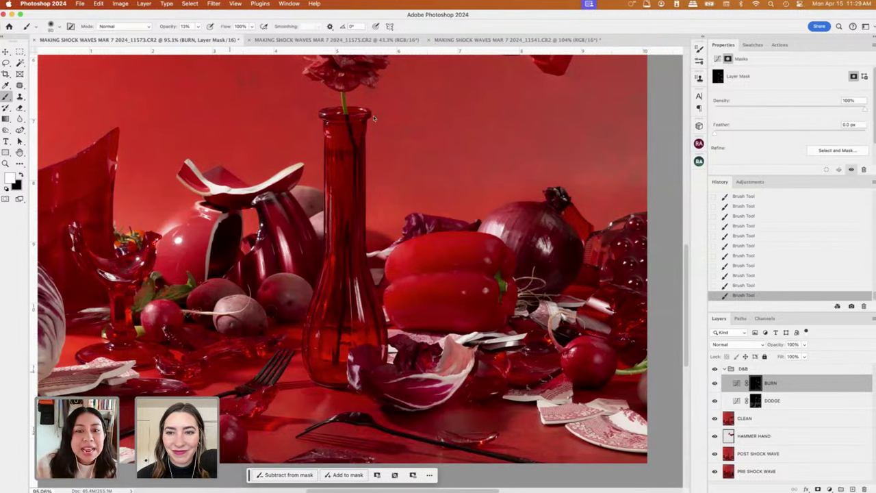
{"action": "scroll", "coordinate": [373, 119], "scroll_direction": "up", "scroll_amount": 2}
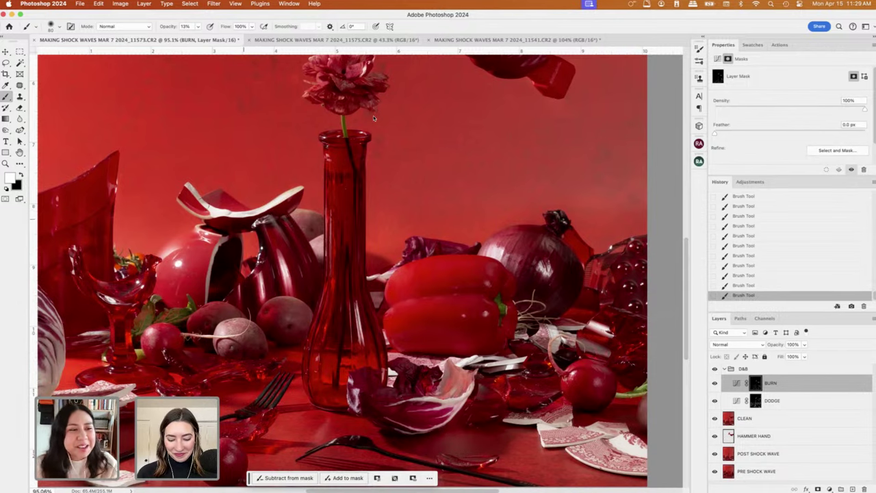
{"action": "scroll", "coordinate": [374, 118], "scroll_direction": "down", "scroll_amount": 2}
{"action": "scroll", "coordinate": [374, 118], "scroll_direction": "left", "scroll_amount": 5}
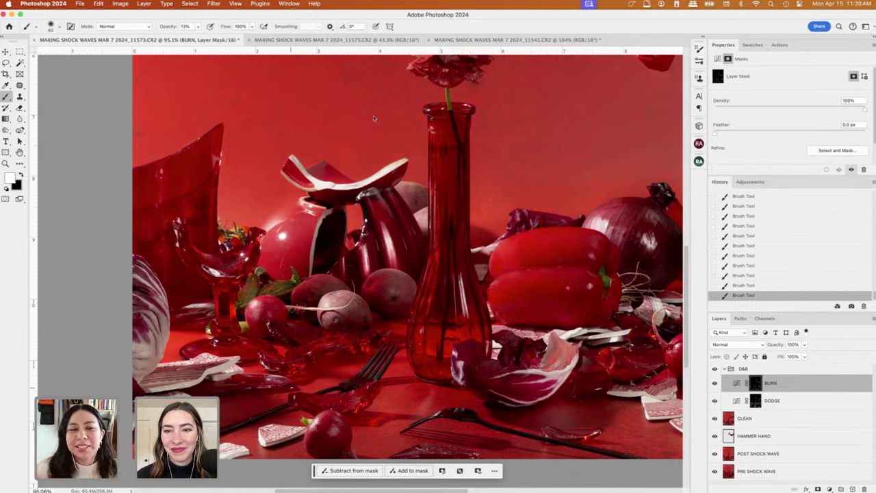
Collapse the D&B group and toggle its visibility to compare the image before and after dodging and burning.
{"action": "scroll", "coordinate": [374, 118], "scroll_direction": "down", "scroll_amount": 2}
{"action": "scroll", "coordinate": [374, 118], "scroll_direction": "down", "scroll_amount": 3}
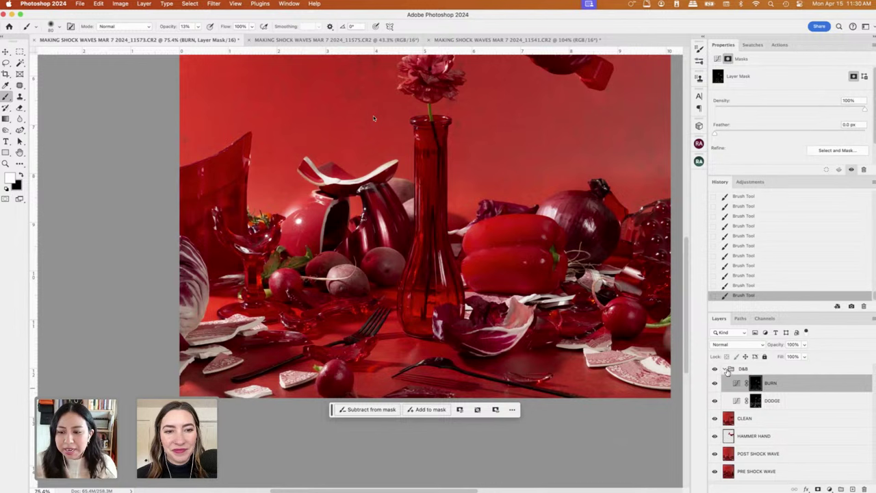
{"action": "left_click", "coordinate": [722, 369]}
{"action": "left_click", "coordinate": [724, 369]}
{"action": "left_click", "coordinate": [715, 369]}
{"action": "left_click", "coordinate": [715, 369]}
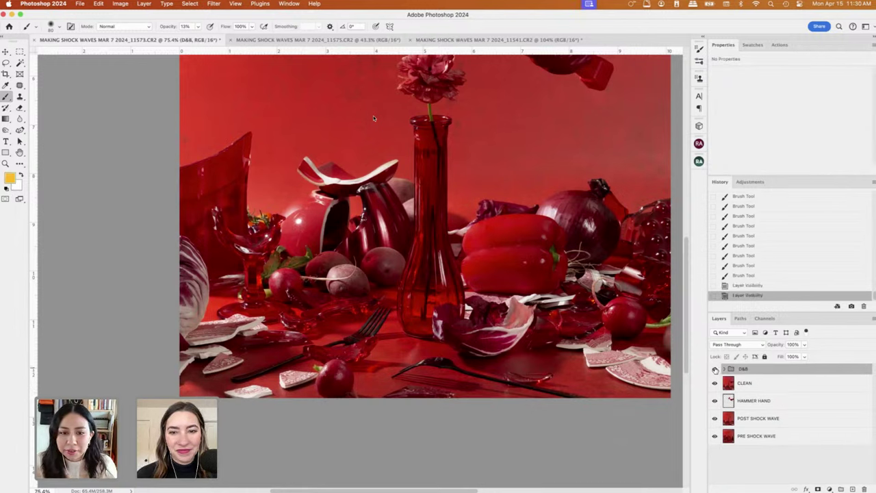
{"action": "left_click", "coordinate": [716, 369]}
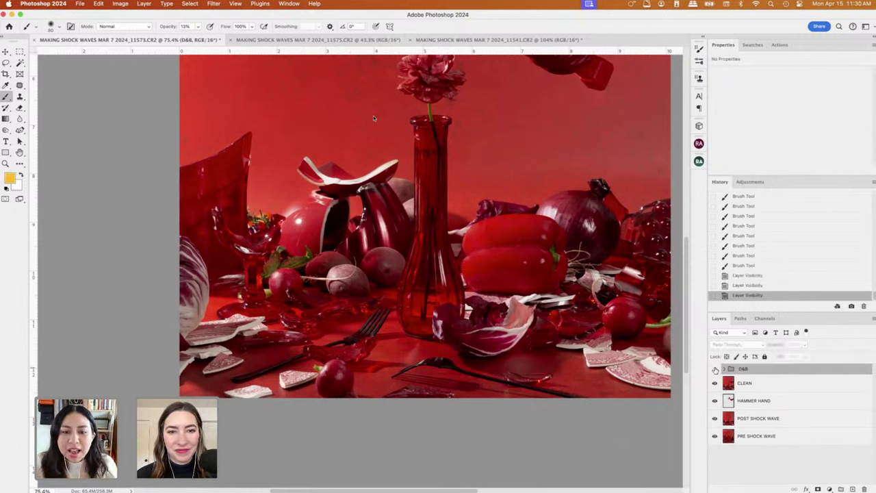
{"action": "left_click", "coordinate": [716, 369]}
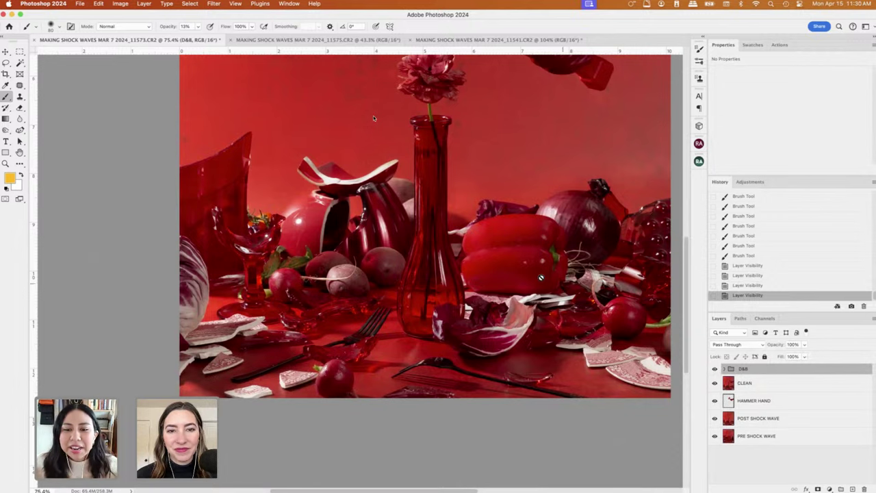
{"action": "scroll", "coordinate": [374, 118], "scroll_direction": "up", "scroll_amount": 5}
{"action": "scroll", "coordinate": [374, 118], "scroll_direction": "right", "scroll_amount": 2}
{"action": "left_click", "coordinate": [716, 370]}
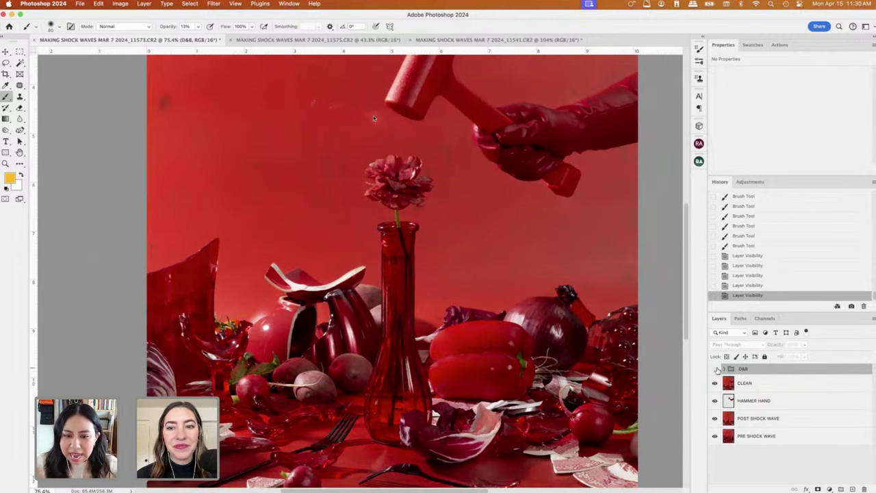
{"action": "left_click", "coordinate": [715, 370]}
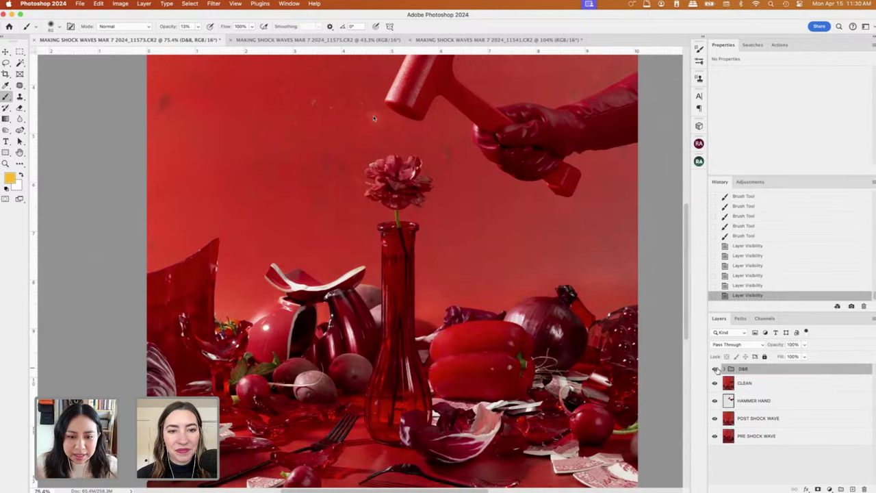
{"action": "scroll", "coordinate": [552, 305], "scroll_direction": "down", "scroll_amount": 2}
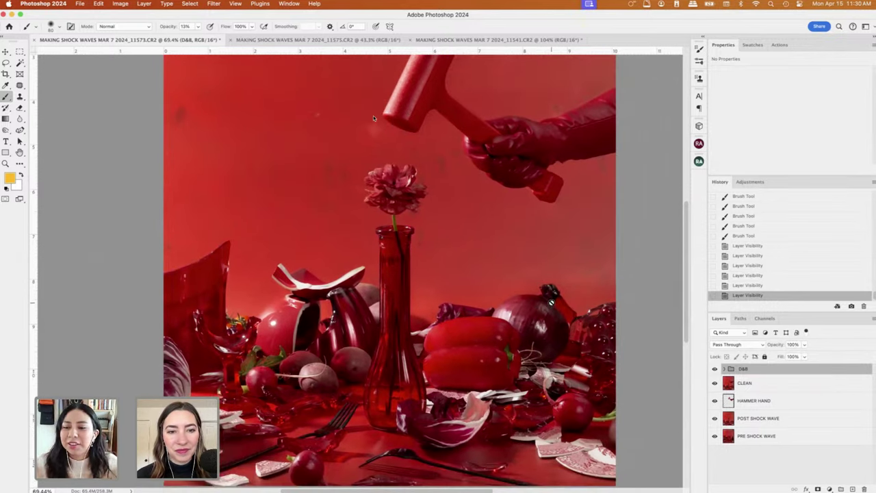
Duplicate the CLEAN layer and rename the copy SHARPEN, keeping it directly beneath the D&B group.
{"action": "scroll", "coordinate": [733, 391], "scroll_direction": "down", "scroll_amount": 3}
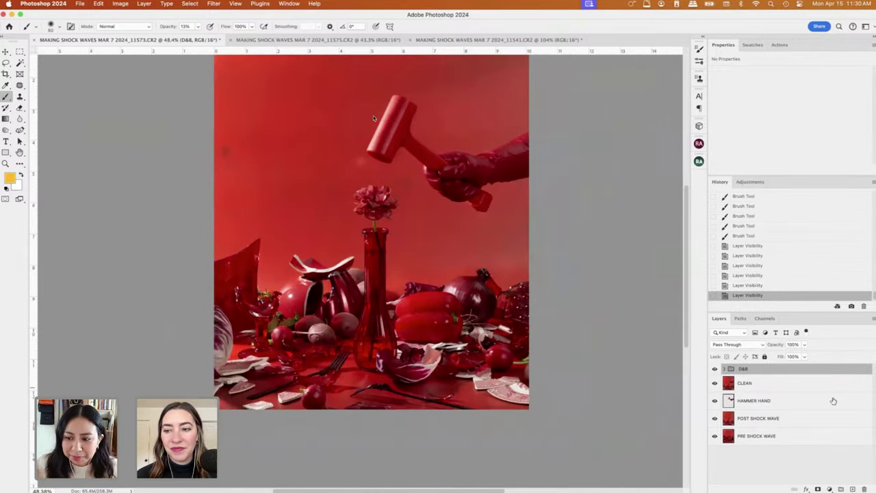
{"action": "left_click", "coordinate": [758, 390]}
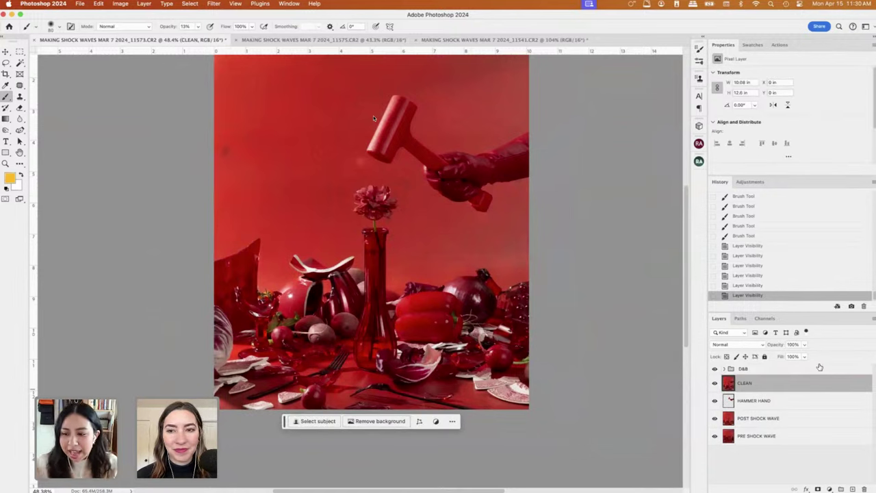
{"action": "key", "text": "super+j"}
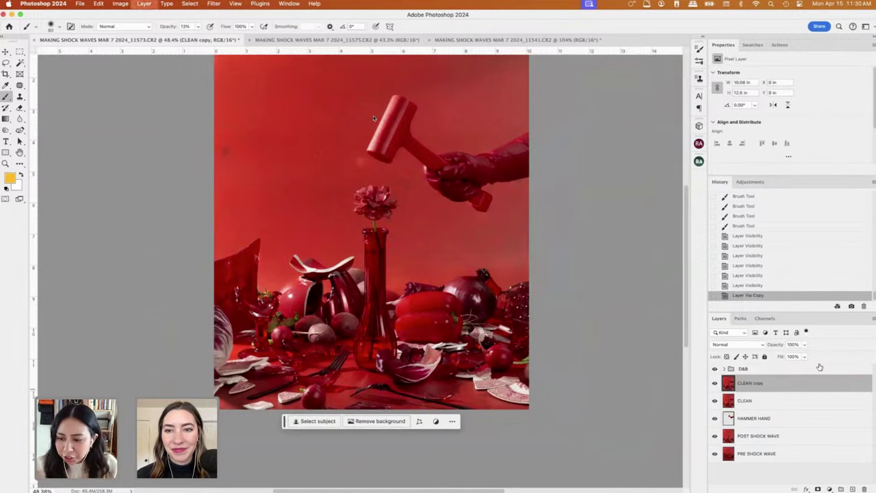
{"action": "double_click", "coordinate": [749, 384]}
{"action": "type", "text": "SHARPEN"}
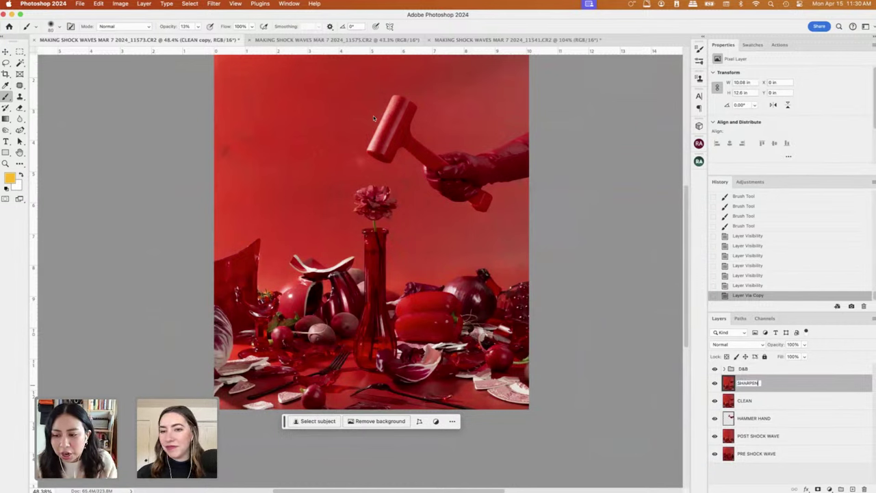
{"action": "key", "text": "Return"}
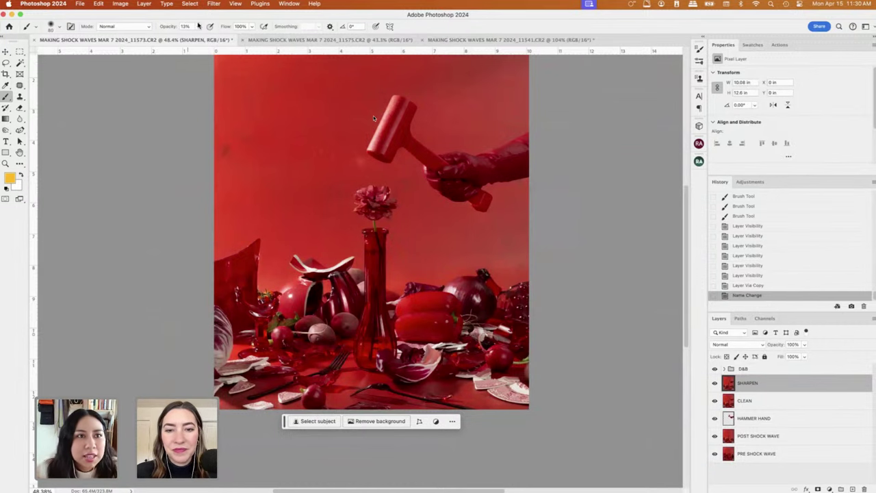
Open the High Pass filter settings for the SHARPEN layer.
{"action": "left_click", "coordinate": [215, 4]}
{"action": "mouse_move", "coordinate": [254, 170]}
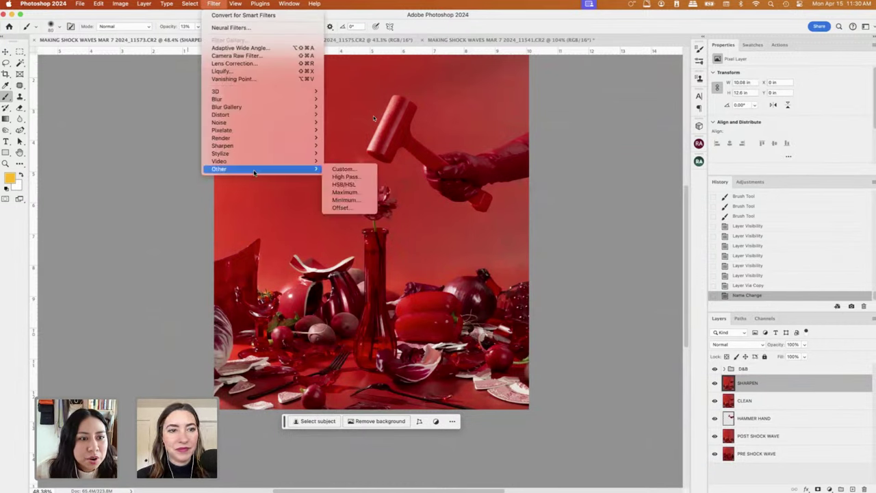
{"action": "left_click", "coordinate": [348, 177]}
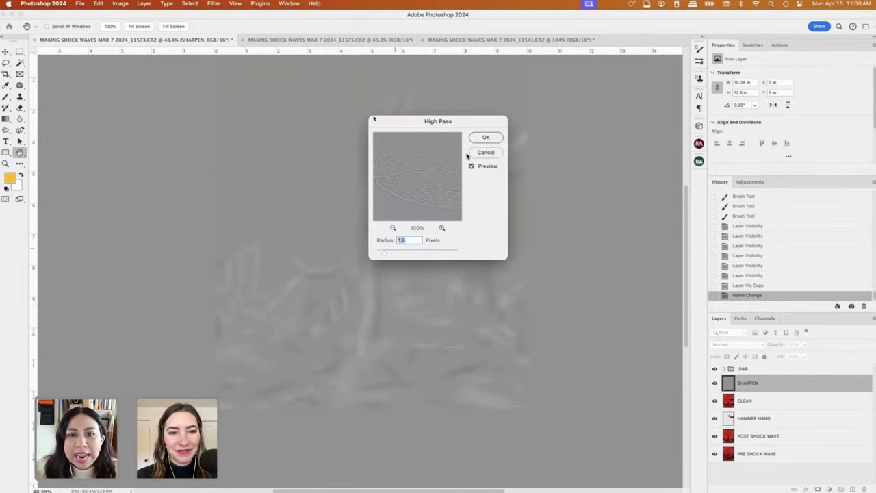
Apply the High Pass filter to the SHARPEN layer with a 1.8-pixel radius and check the image with the D&B group hidden and shown.
{"action": "left_click", "coordinate": [498, 137]}
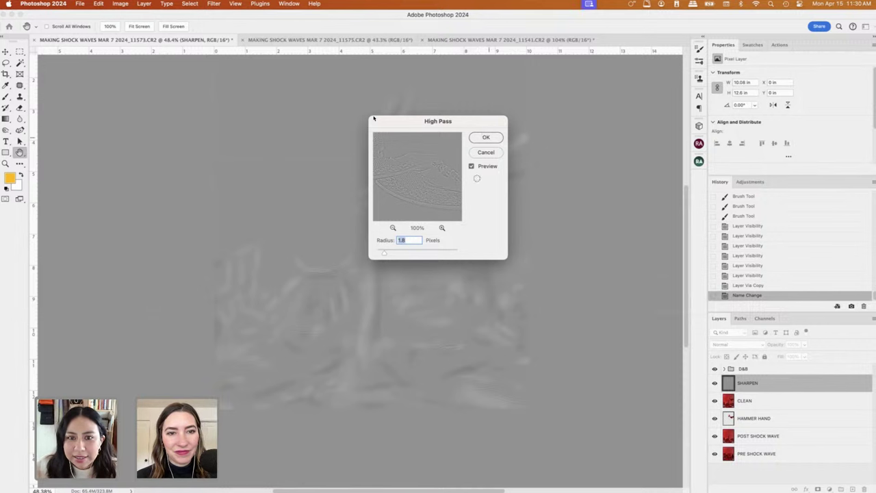
{"action": "left_click", "coordinate": [739, 345]}
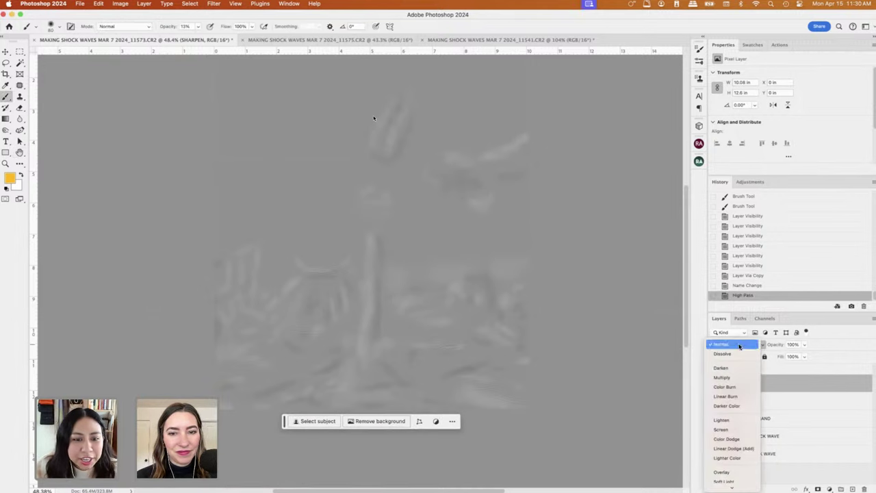
{"action": "left_click", "coordinate": [589, 248]}
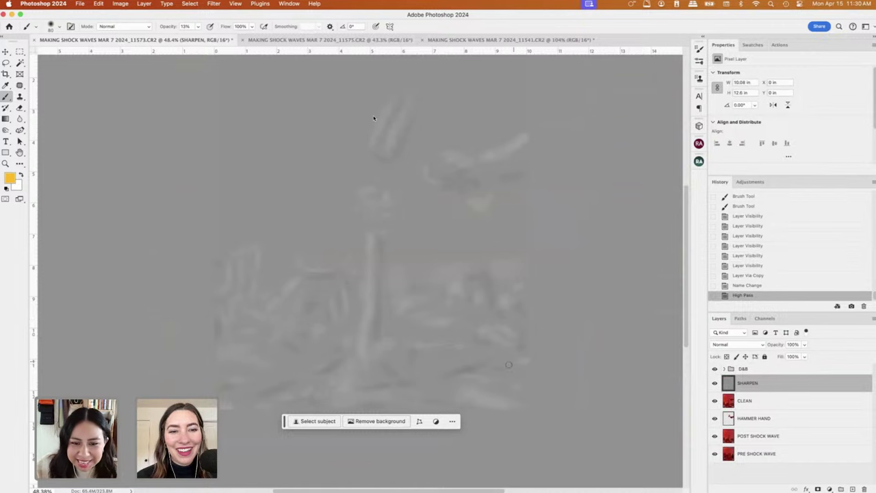
{"action": "left_click", "coordinate": [715, 370]}
{"action": "left_click", "coordinate": [715, 369]}
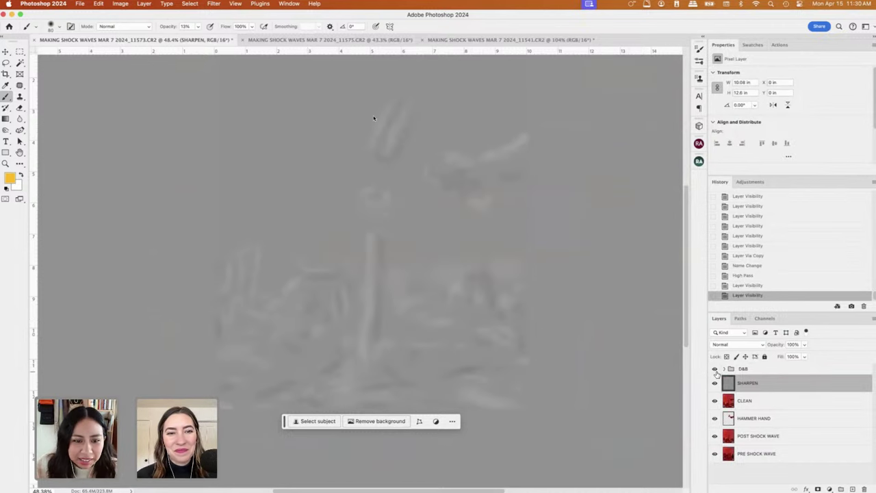
Set the SHARPEN layer's blend mode to Linear Light and its opacity to 80%.
{"action": "left_click", "coordinate": [738, 344]}
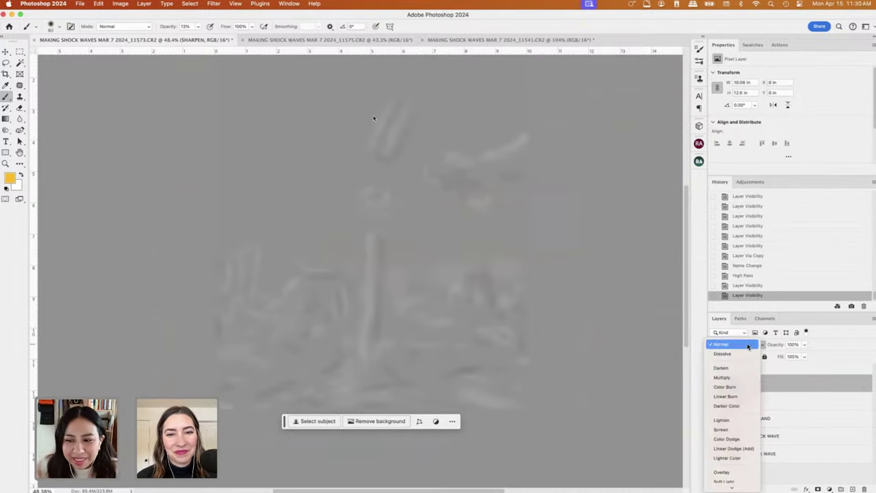
{"action": "left_click", "coordinate": [745, 435]}
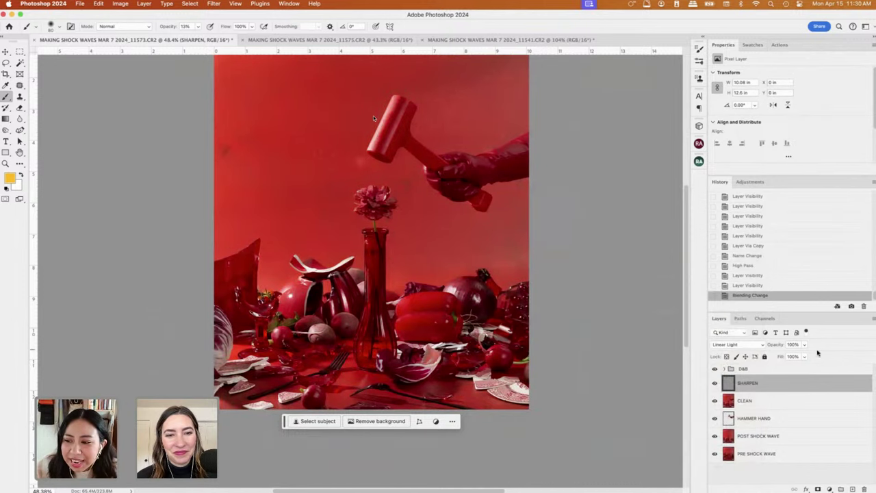
{"action": "type", "text": "80"}
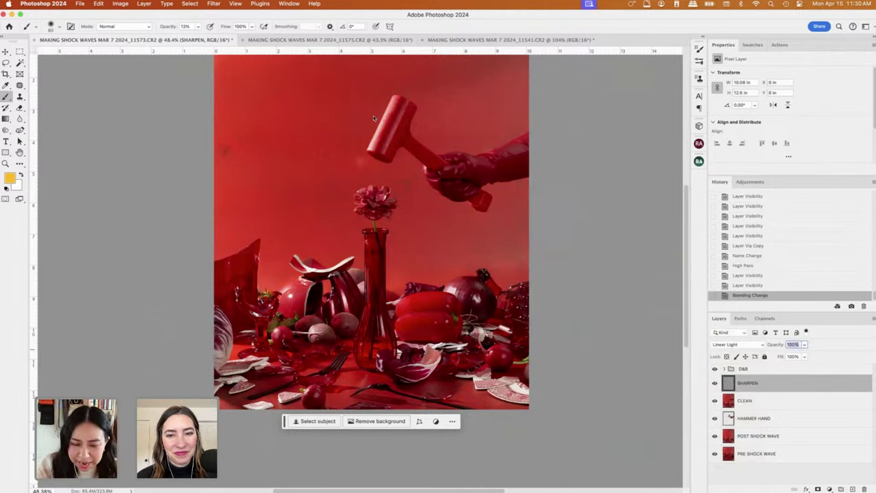
{"action": "key", "text": "Return"}
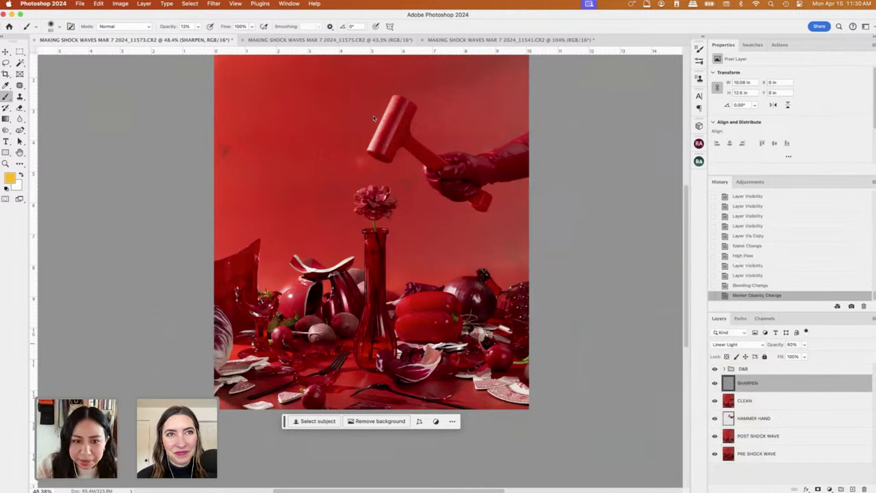
Add a Levels adjustment layer with the default settings above the D&B group.
{"action": "left_click", "coordinate": [777, 369]}
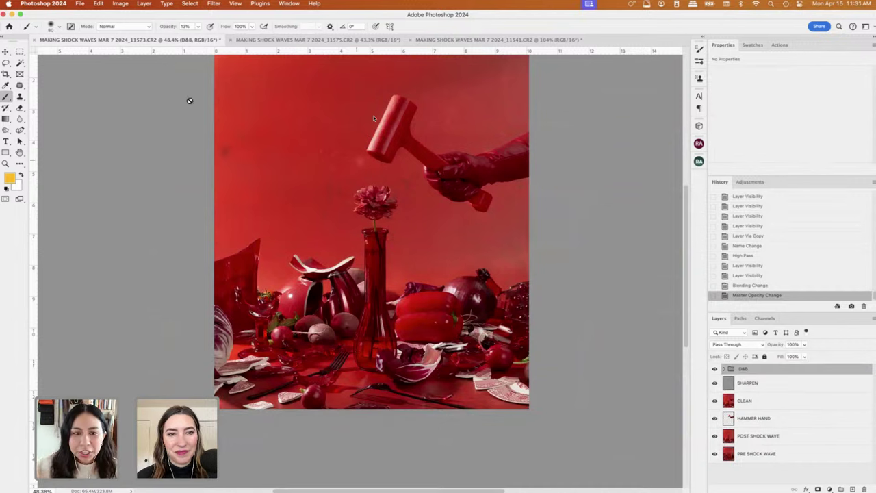
{"action": "left_click", "coordinate": [145, 5]}
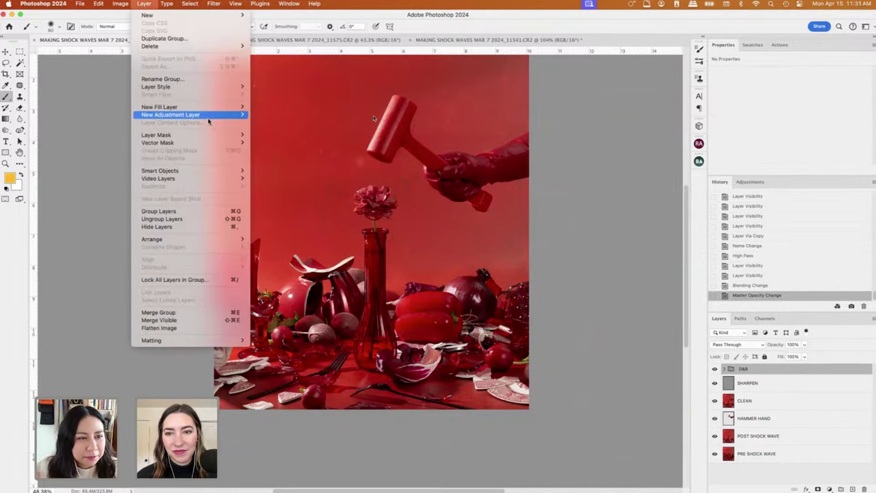
{"action": "left_click", "coordinate": [272, 124]}
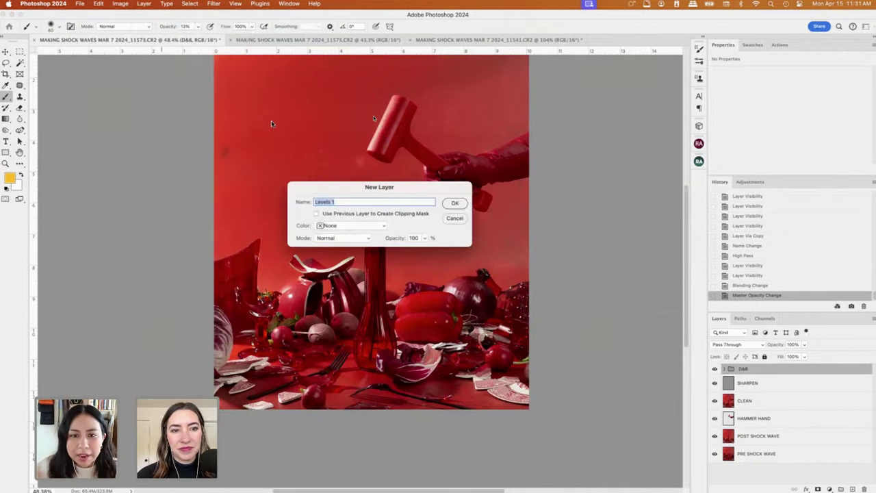
{"action": "key", "text": "Return"}
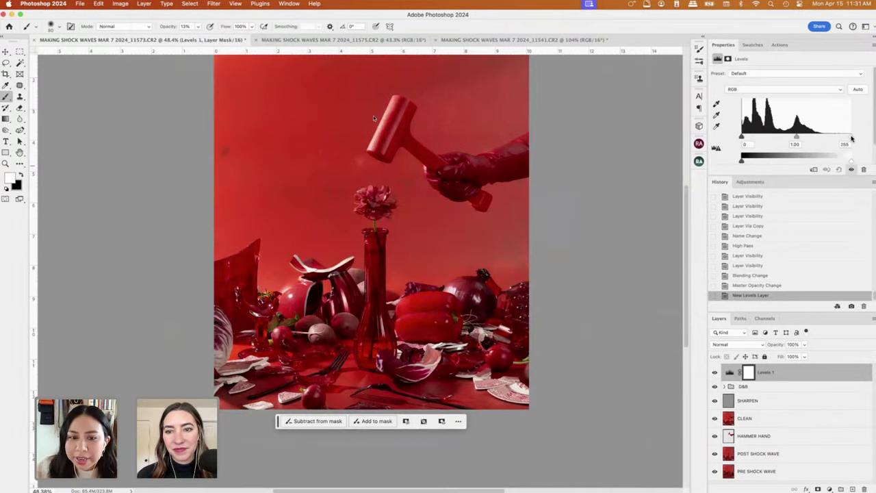
Brighten the image with the Levels layer by setting the white input to 211 and the black input to 3, comparing before and after.
{"action": "left_click_drag", "start_coordinate": [853, 139], "coordinate": [830, 142]}
{"action": "left_click", "coordinate": [715, 372]}
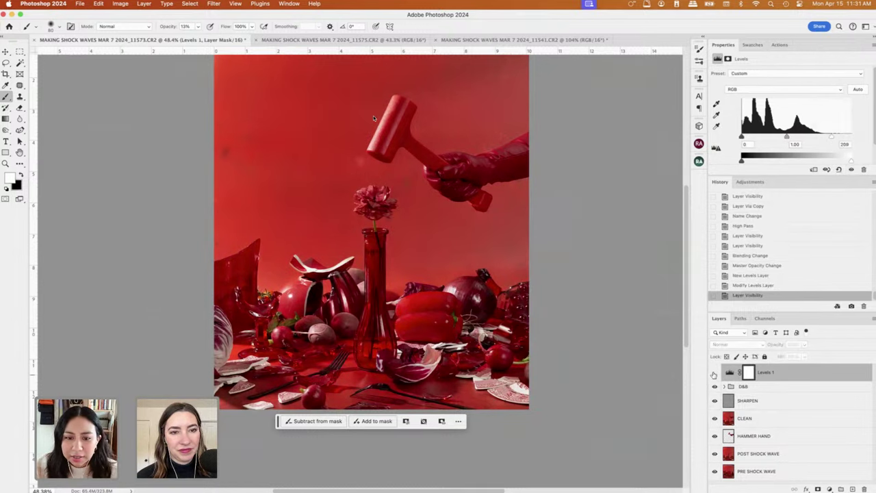
{"action": "left_click", "coordinate": [715, 372]}
{"action": "left_click_drag", "start_coordinate": [832, 137], "coordinate": [834, 138]}
{"action": "left_click_drag", "start_coordinate": [743, 137], "coordinate": [744, 138]}
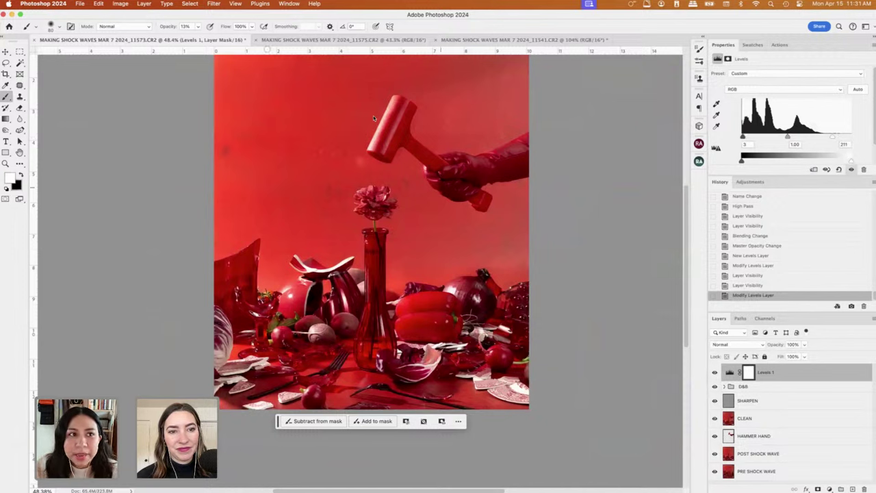
Add a Hue/Saturation adjustment layer with the default settings above the Levels layer.
{"action": "left_click", "coordinate": [145, 4]}
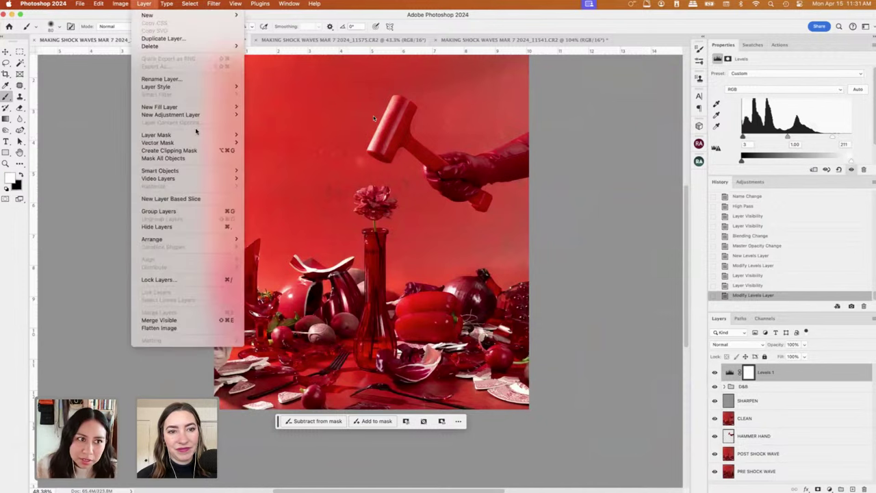
{"action": "mouse_move", "coordinate": [191, 114]}
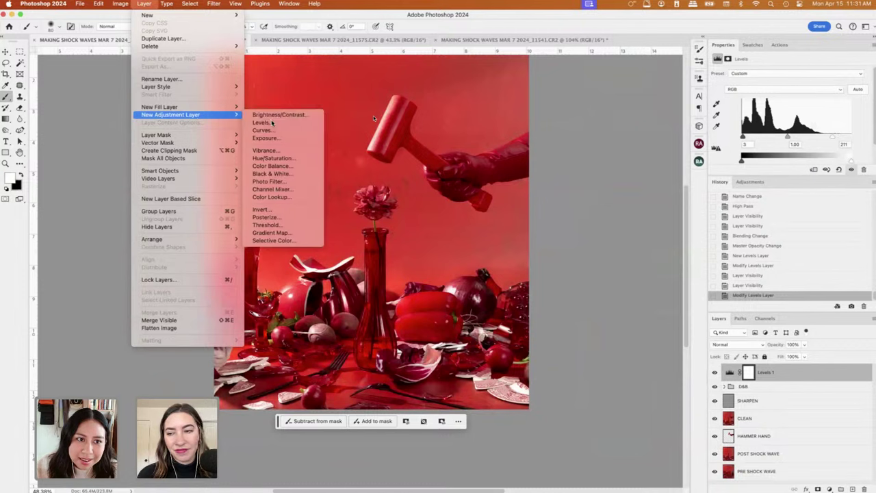
{"action": "left_click", "coordinate": [294, 159]}
{"action": "left_click", "coordinate": [455, 202]}
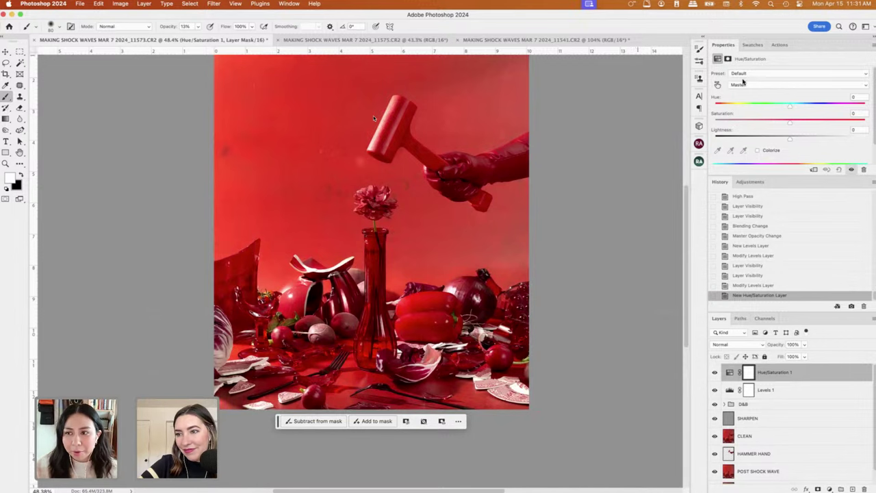
Adjust the Reds in the Hue/Saturation layer to hue +2 and saturation +5.
{"action": "left_click", "coordinate": [765, 85]}
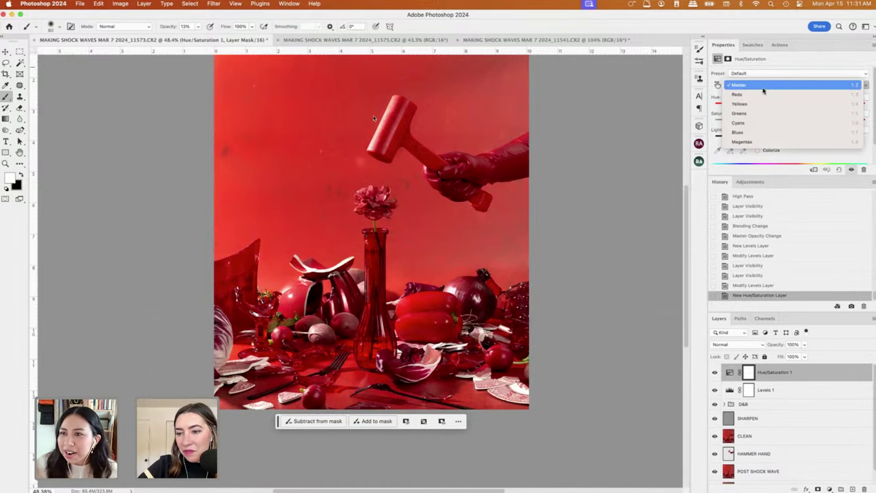
{"action": "left_click", "coordinate": [763, 96]}
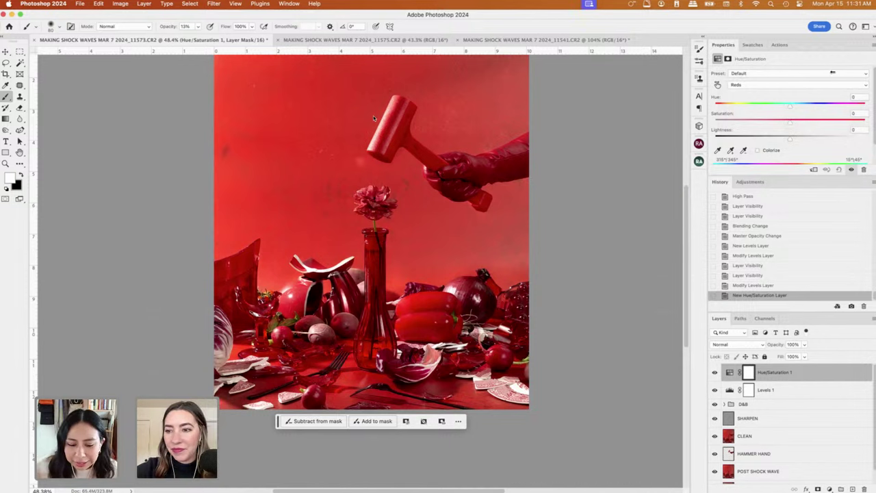
{"action": "left_click", "coordinate": [790, 108]}
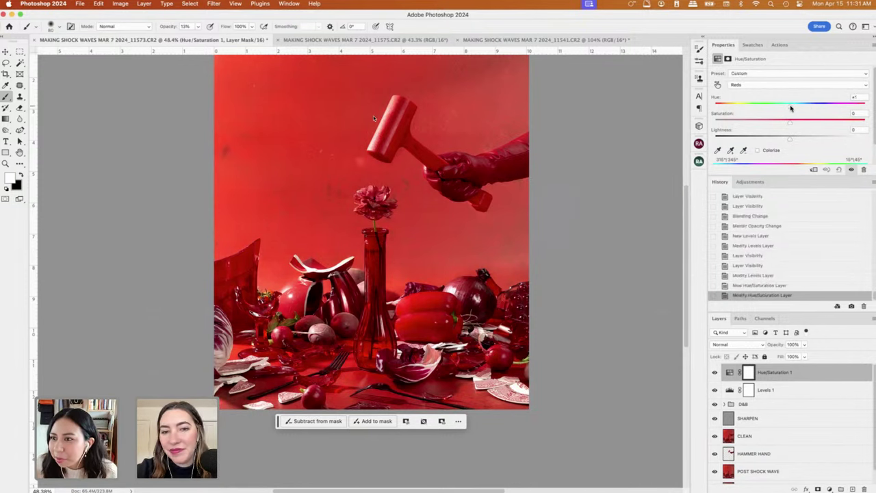
{"action": "left_click", "coordinate": [760, 86]}
{"action": "left_click", "coordinate": [760, 86]}
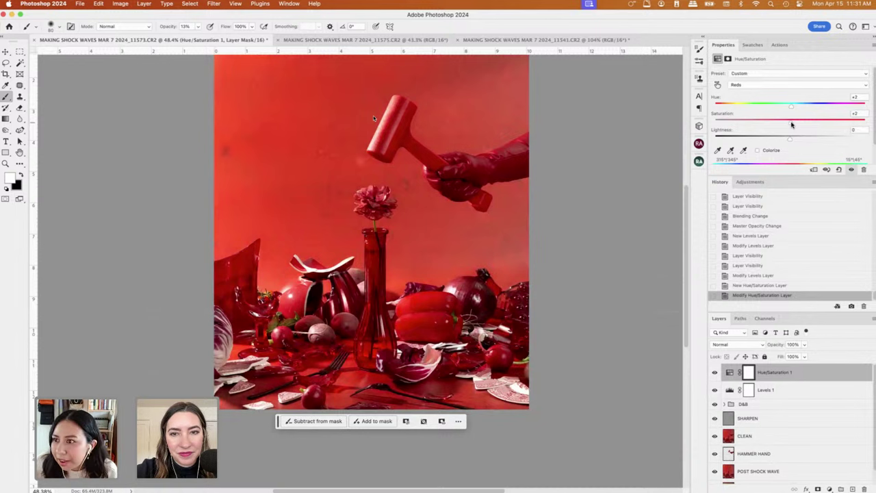
{"action": "left_click_drag", "start_coordinate": [792, 124], "coordinate": [794, 125]}
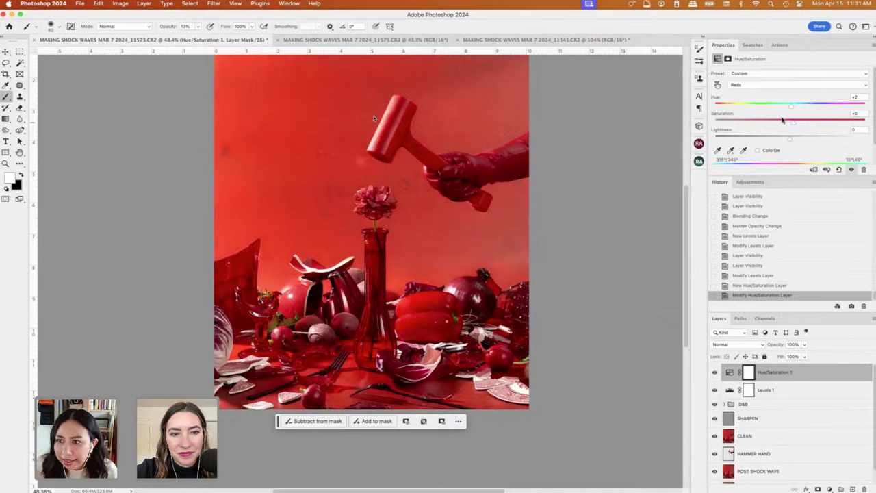
{"action": "left_click", "coordinate": [778, 85]}
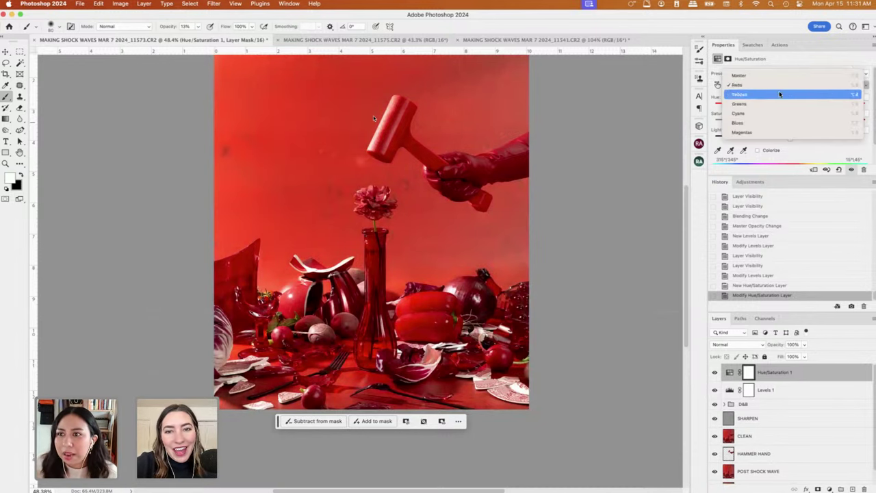
{"action": "left_click", "coordinate": [783, 85]}
{"action": "left_click", "coordinate": [783, 85]}
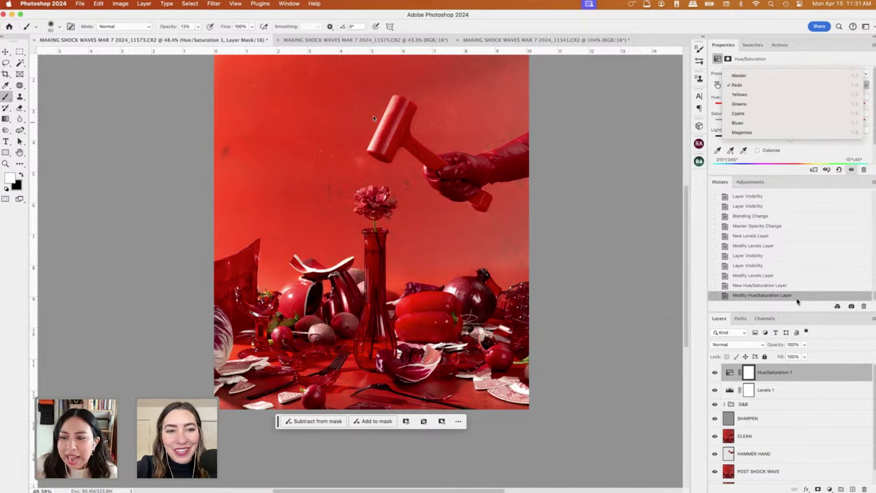
Compare the image with and without the Hue/Saturation layer, leaving the layer visible.
{"action": "left_click", "coordinate": [716, 373]}
{"action": "left_click", "coordinate": [716, 374]}
{"action": "left_click", "coordinate": [716, 373]}
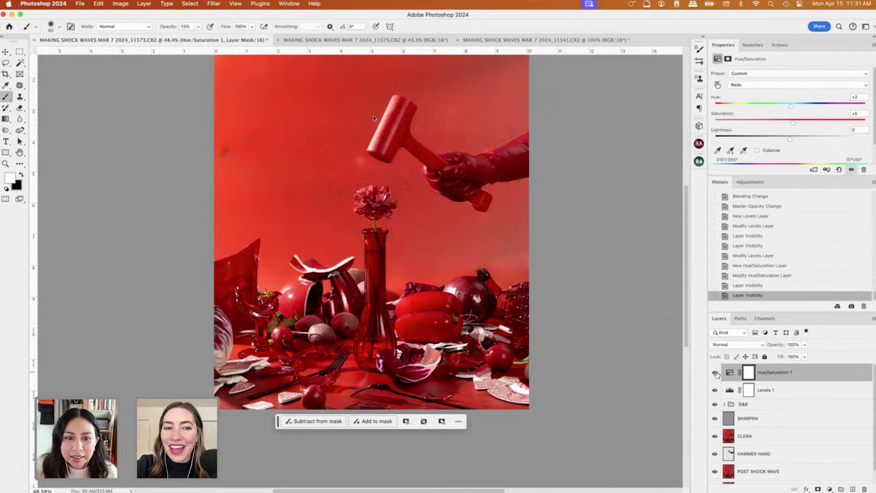
{"action": "left_click", "coordinate": [716, 373]}
{"action": "left_click", "coordinate": [717, 373]}
{"action": "left_click", "coordinate": [716, 374]}
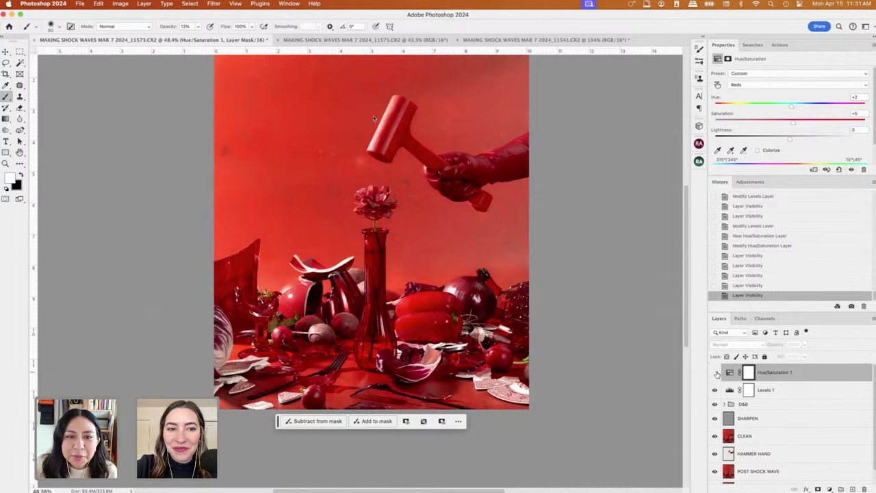
{"action": "left_click", "coordinate": [716, 373]}
Adjust the Yellows in the Hue/Saturation layer to hue -2 and saturation +4.
{"action": "left_click", "coordinate": [767, 89]}
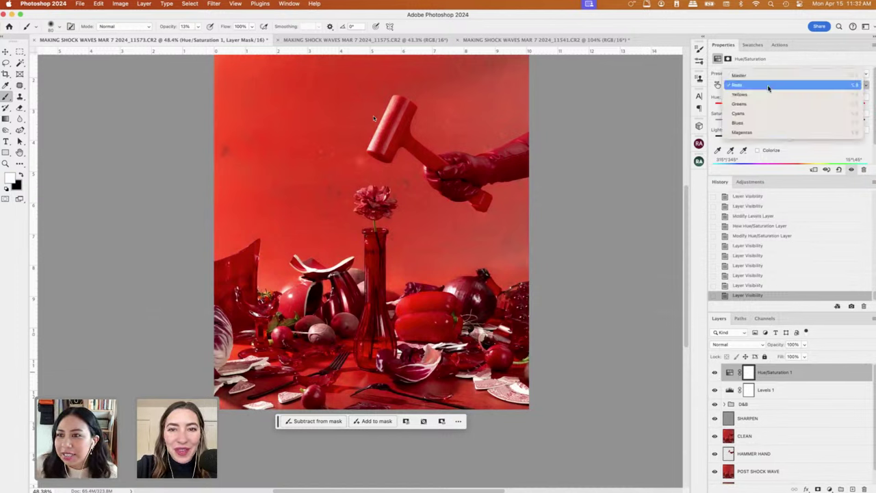
{"action": "left_click", "coordinate": [769, 93]}
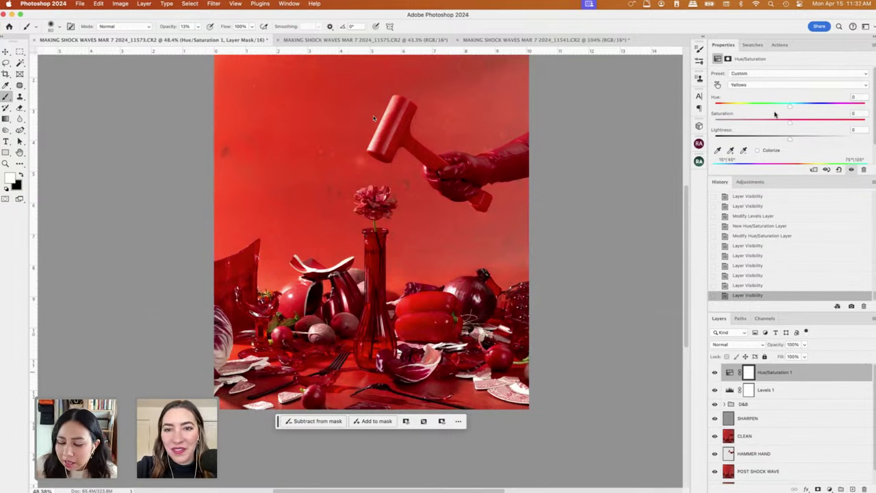
{"action": "left_click_drag", "start_coordinate": [787, 109], "coordinate": [793, 124]}
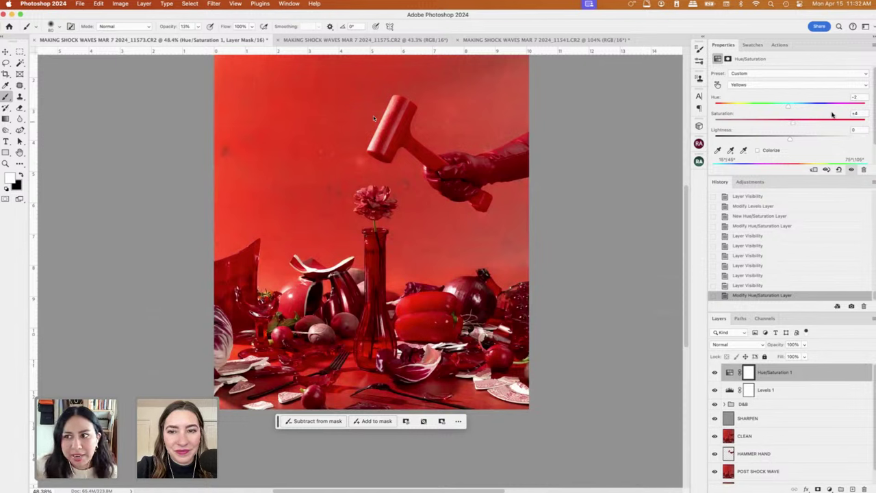
Adjust the Greens in the Hue/Saturation layer to hue -180 and saturation +30, and compare the image with and without the layer.
{"action": "left_click", "coordinate": [792, 85]}
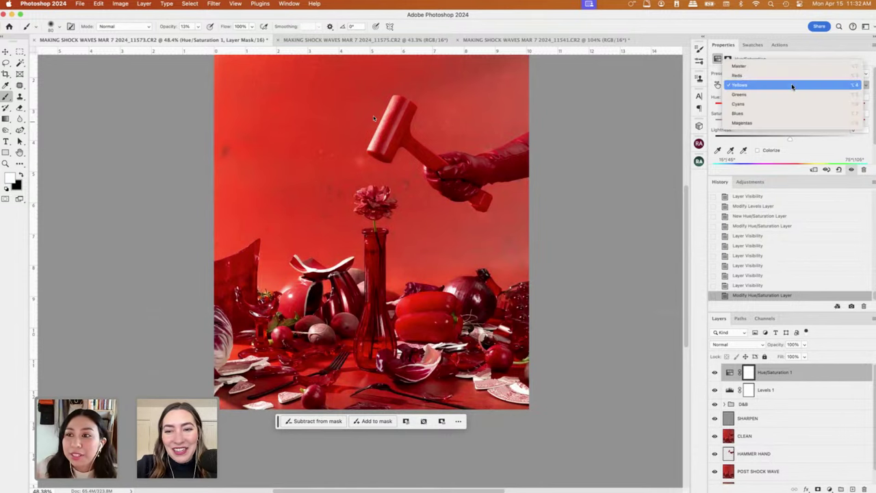
{"action": "left_click", "coordinate": [793, 98]}
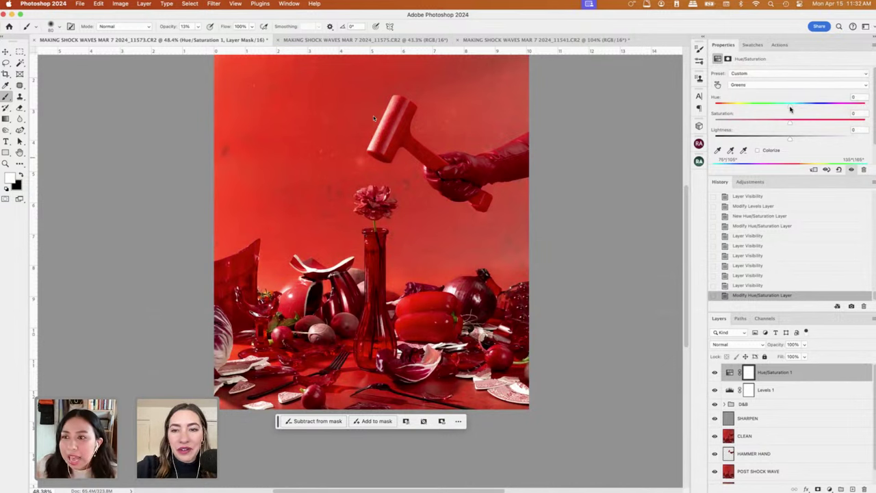
{"action": "left_click_drag", "start_coordinate": [790, 109], "coordinate": [700, 109]}
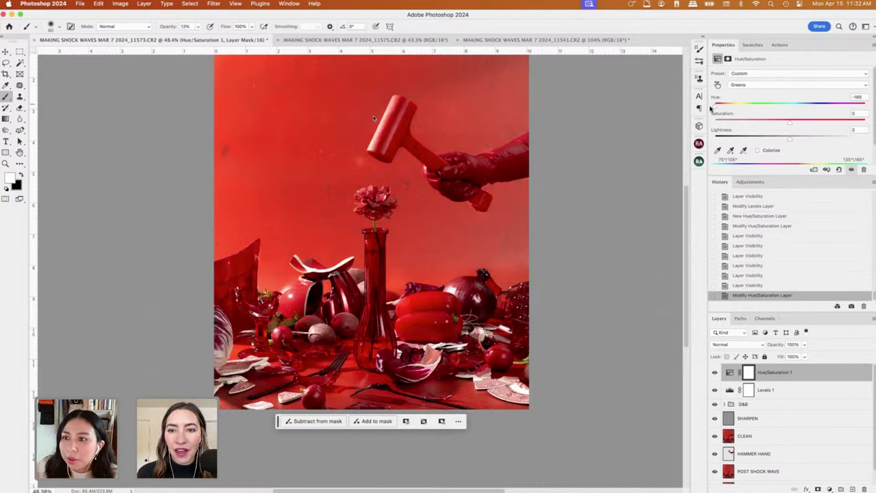
{"action": "left_click_drag", "start_coordinate": [790, 124], "coordinate": [815, 125]}
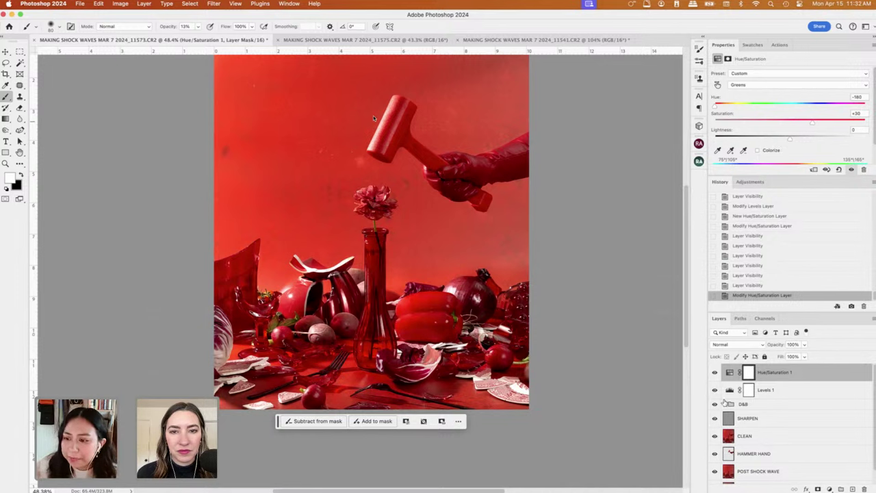
{"action": "left_click", "coordinate": [716, 374]}
{"action": "left_click", "coordinate": [716, 374]}
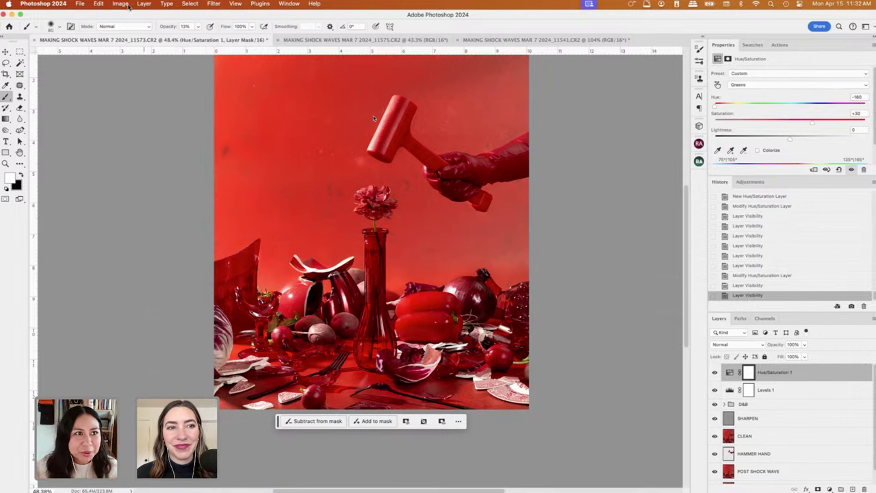
Switch to the original photo document MAKING SHOCK WAVES MAR 7 2024_11575.CR2.
{"action": "left_click", "coordinate": [304, 41]}
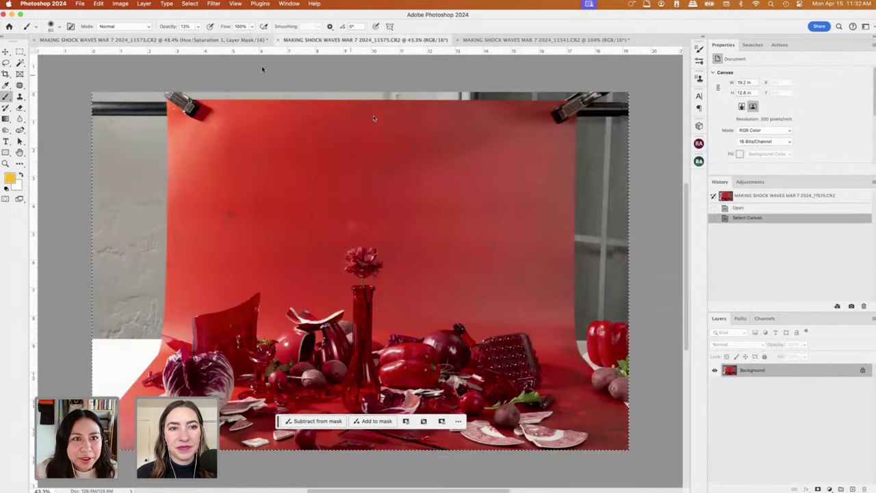
Close the source photo documents 11575.CR2 and 11541.CR2 without saving, keeping the layered composite open.
{"action": "left_click", "coordinate": [278, 40]}
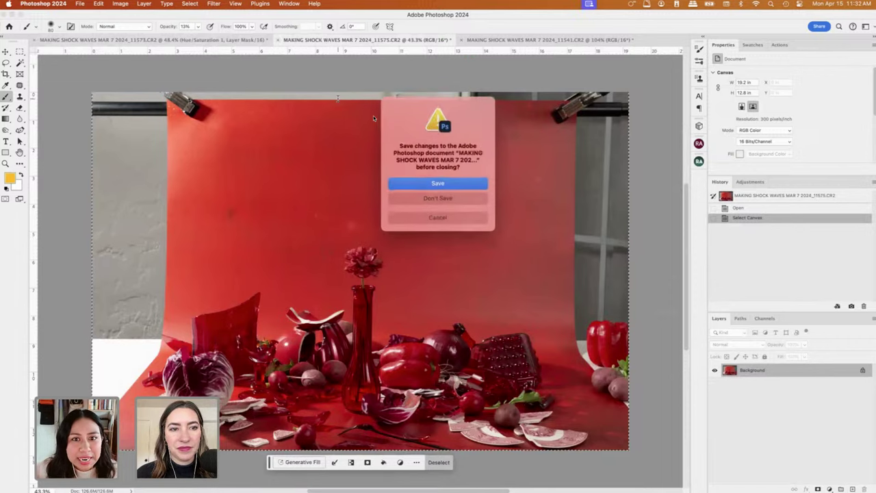
{"action": "key", "text": "super+d"}
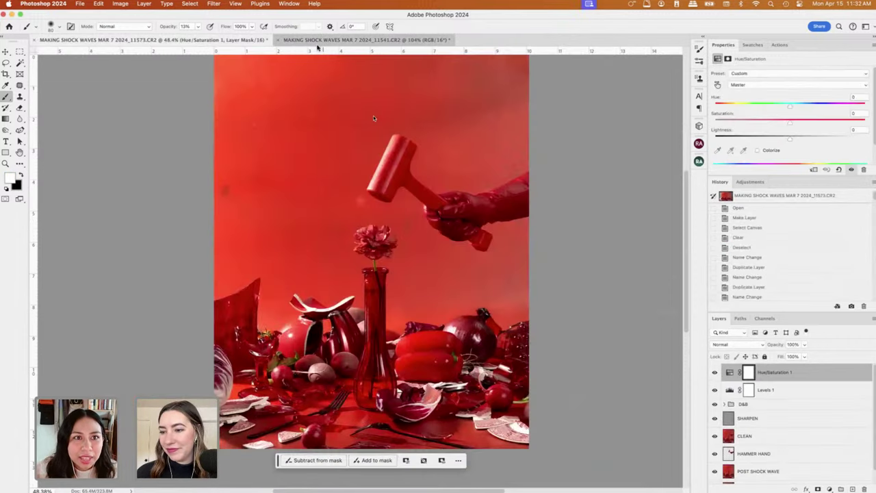
{"action": "left_click", "coordinate": [317, 41]}
{"action": "left_click", "coordinate": [278, 40]}
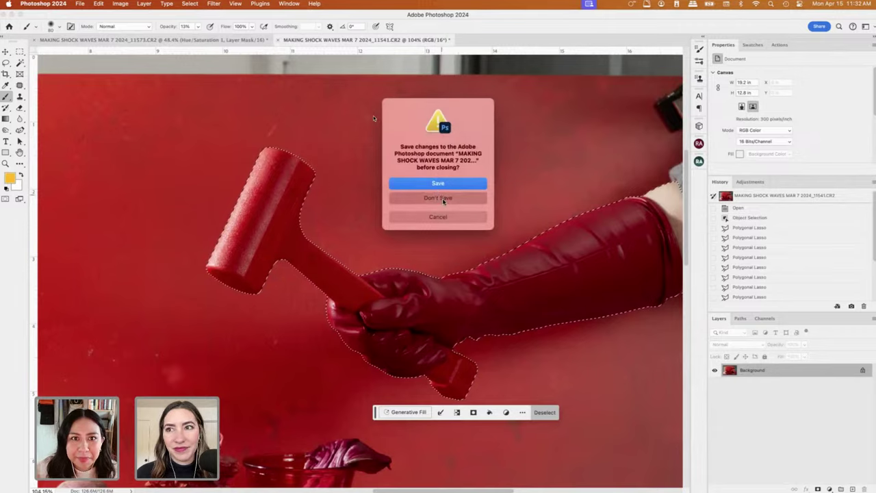
{"action": "left_click", "coordinate": [442, 198]}
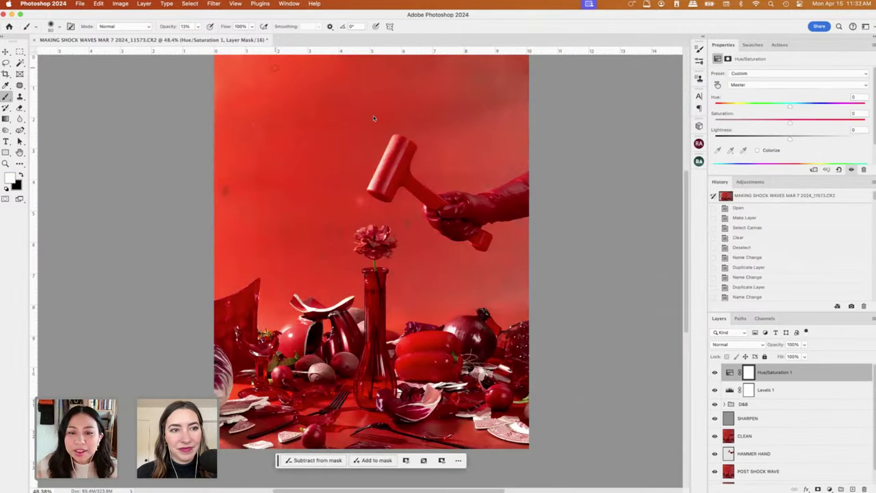
Duplicate the composite document under the suggested copy name, merge the copy's visible layers, and compare it with the layered original.
{"action": "left_click", "coordinate": [122, 3]}
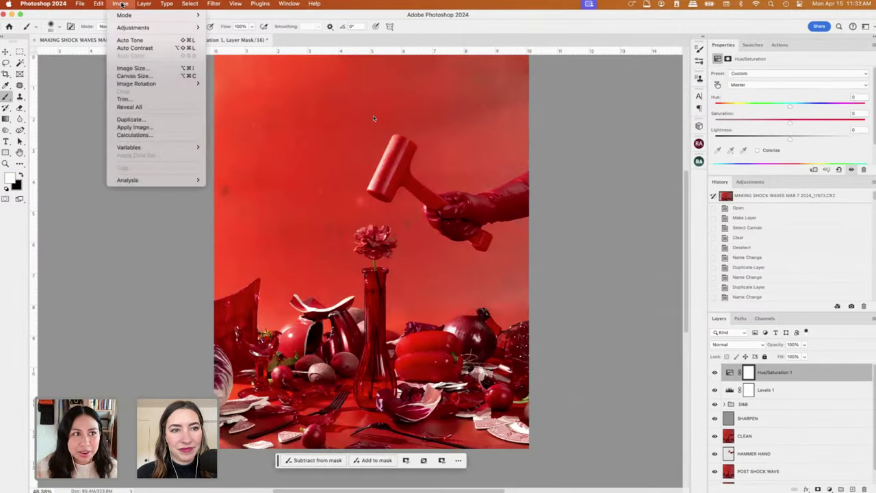
{"action": "left_click", "coordinate": [149, 121]}
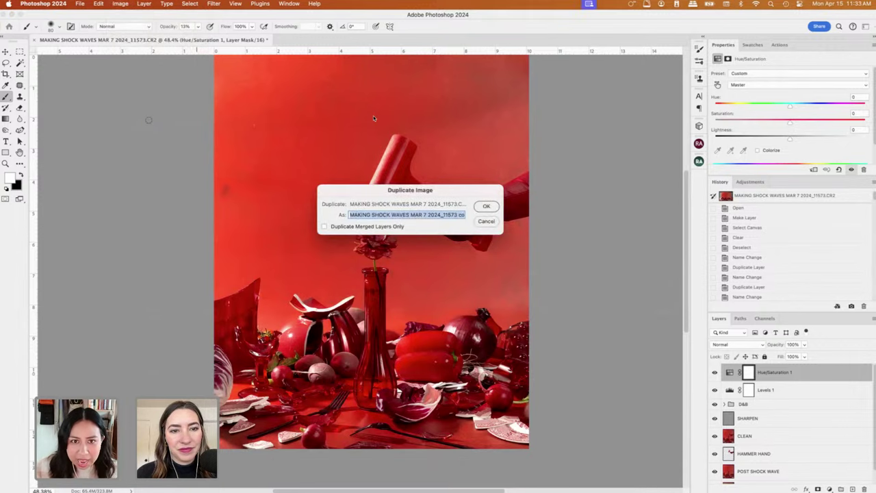
{"action": "key", "text": "Return"}
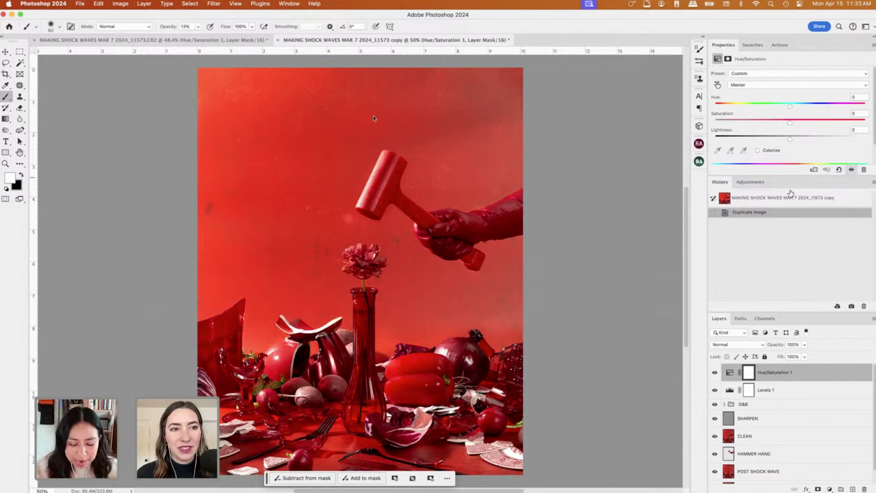
{"action": "key", "text": "super+shift+e"}
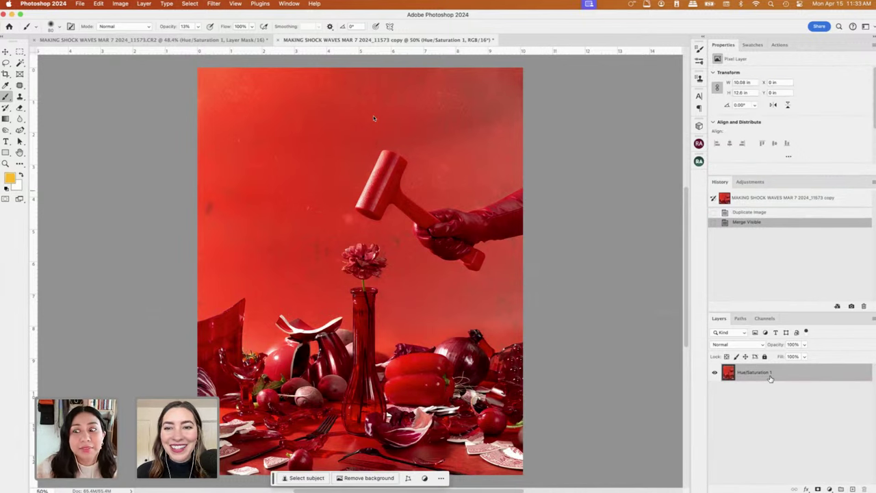
{"action": "left_click", "coordinate": [162, 41]}
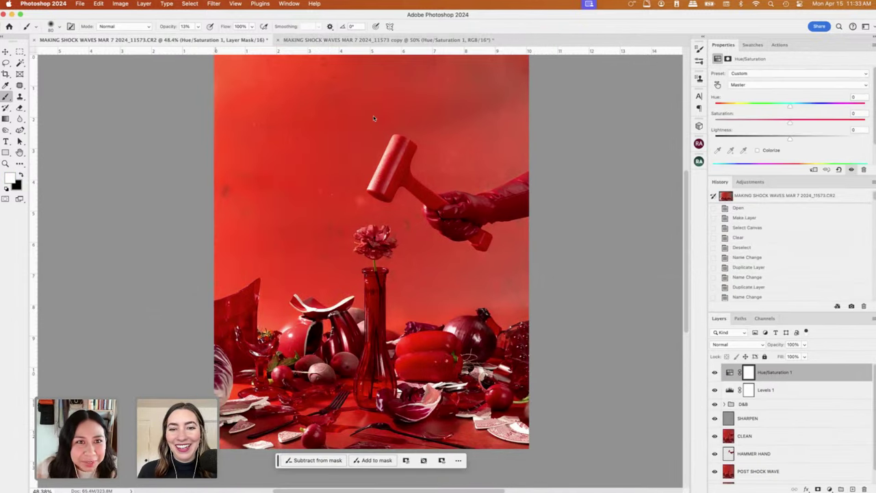
{"action": "left_click", "coordinate": [325, 41]}
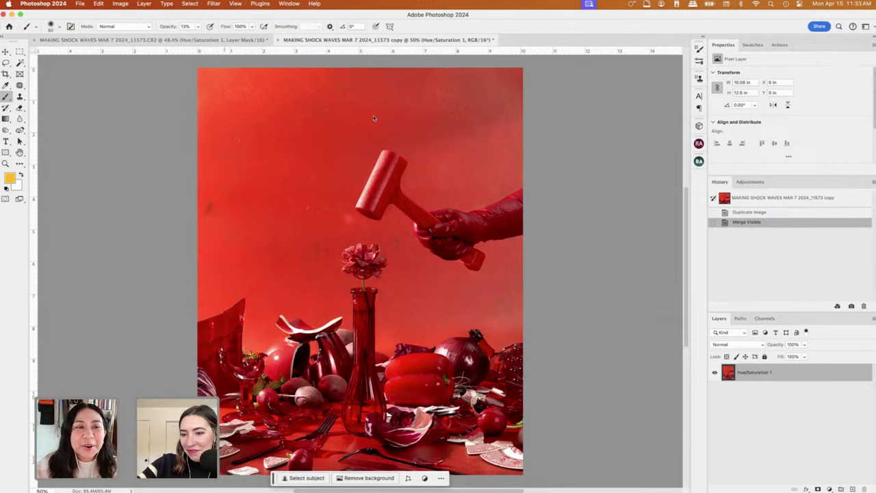
Start the HDR Toning adjustment on the merged copy, agreeing to flatten the document.
{"action": "left_click", "coordinate": [99, 4]}
{"action": "mouse_move", "coordinate": [118, 5]}
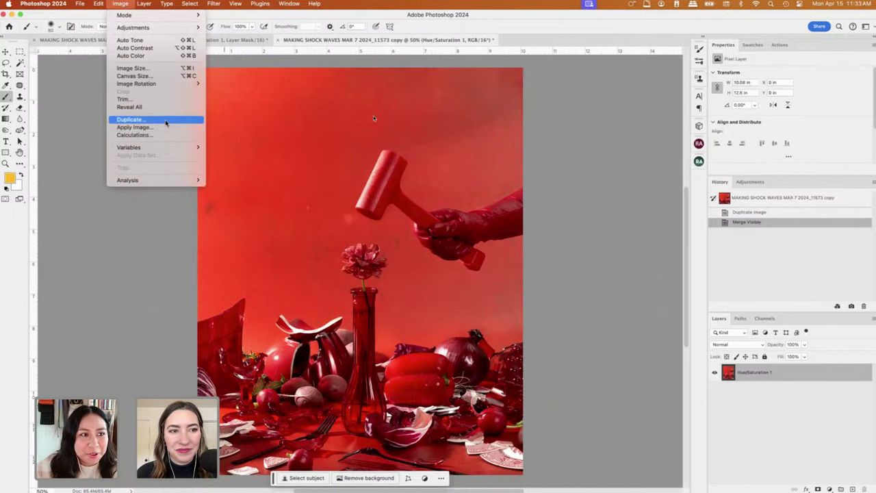
{"action": "mouse_move", "coordinate": [133, 27]}
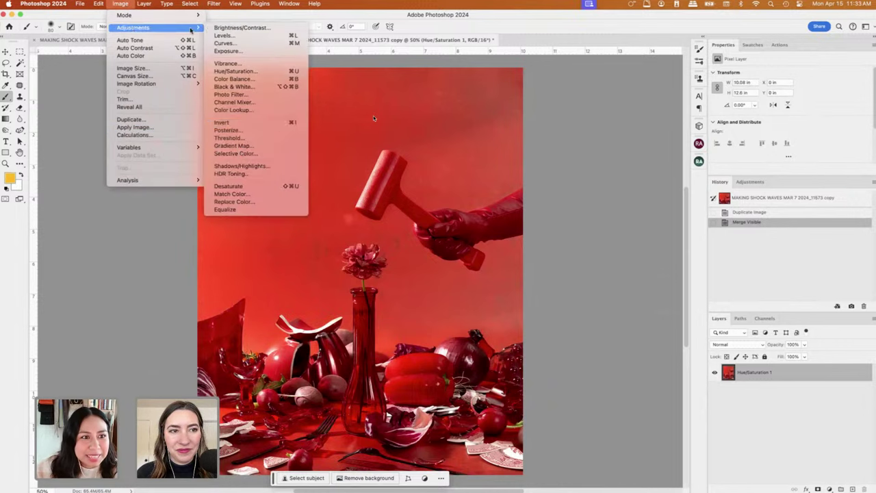
{"action": "left_click", "coordinate": [232, 174]}
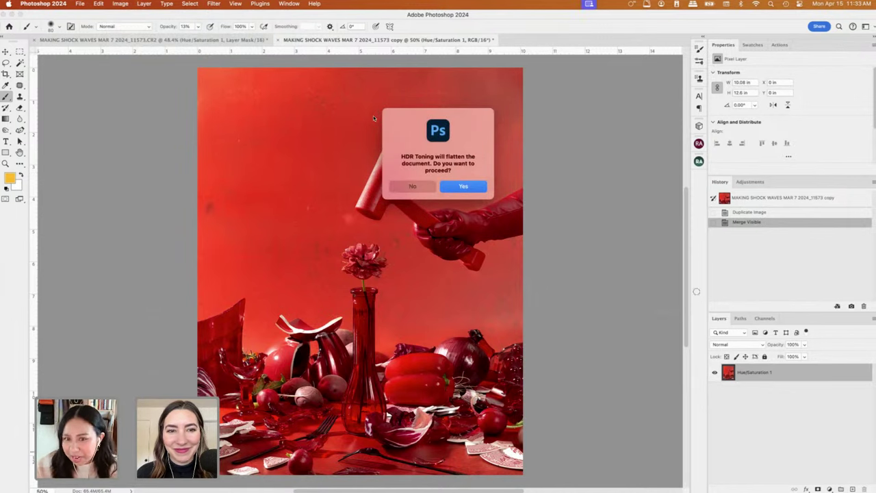
{"action": "left_click", "coordinate": [463, 187]}
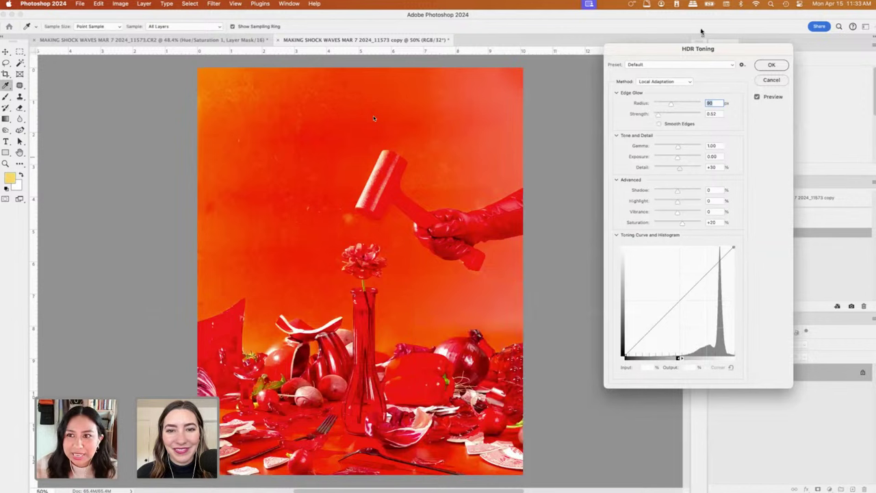
{"action": "left_click_drag", "start_coordinate": [707, 54], "coordinate": [572, 95]}
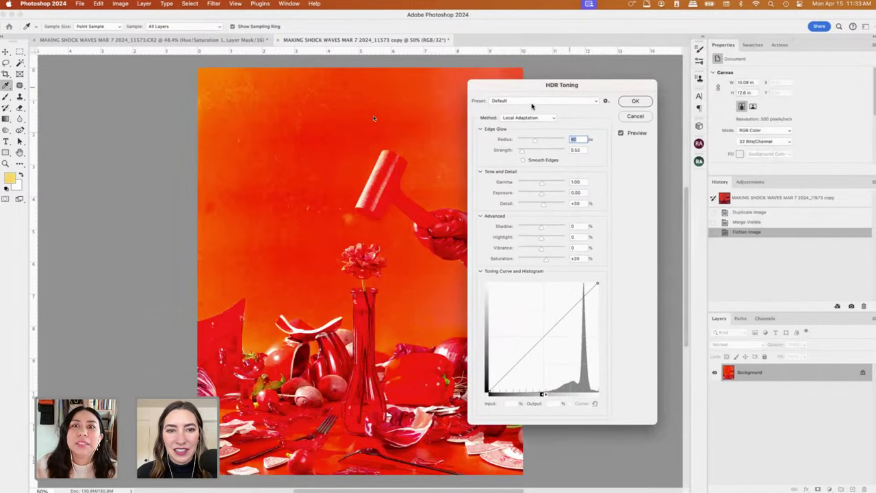
Try the Flat preset in HDR Toning and inspect its preview on the image.
{"action": "left_click", "coordinate": [532, 103]}
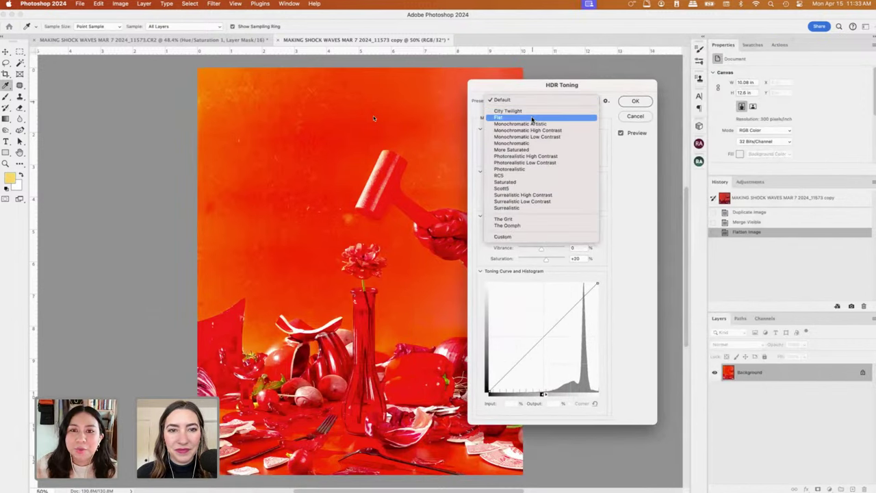
{"action": "left_click", "coordinate": [533, 119]}
{"action": "left_click_drag", "start_coordinate": [524, 85], "coordinate": [557, 98]}
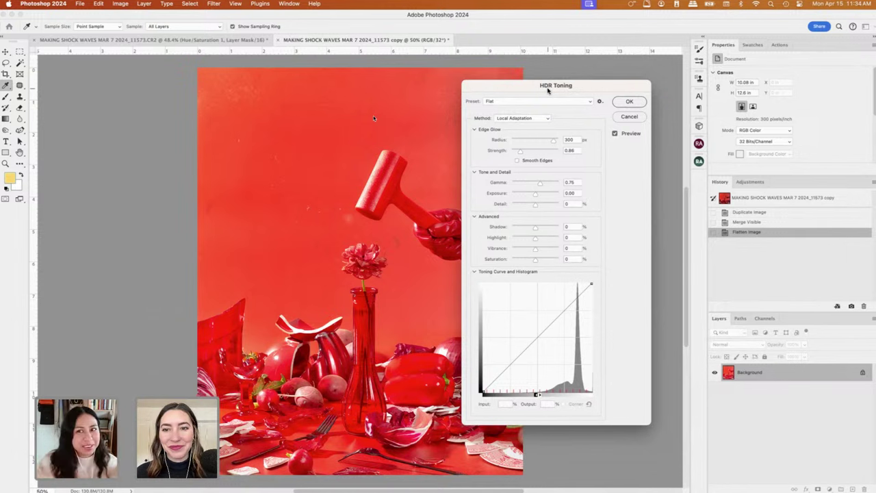
{"action": "left_click_drag", "start_coordinate": [548, 90], "coordinate": [453, 81]}
{"action": "left_click", "coordinate": [459, 92]}
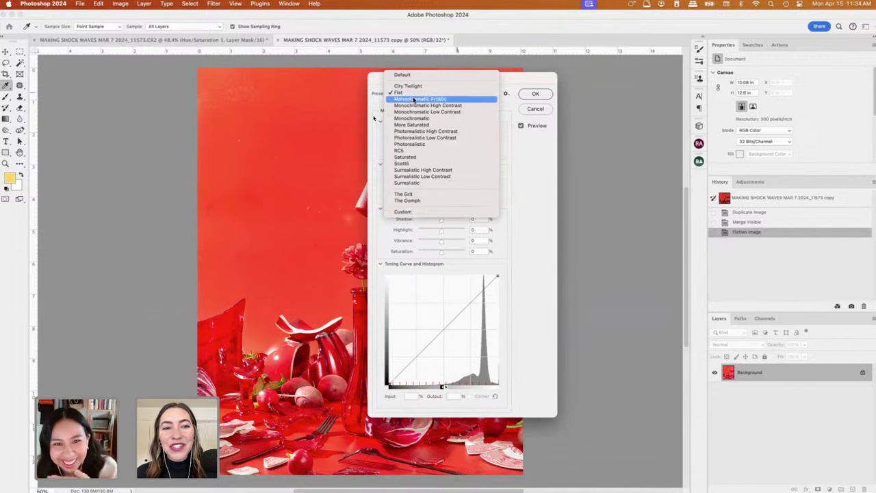
{"action": "left_click", "coordinate": [563, 154]}
Try the HDR Toning presets Saturated, Monochromatic Low Contrast, Photorealistic High Contrast and Photorealistic Low Contrast in turn.
{"action": "left_click", "coordinate": [425, 98]}
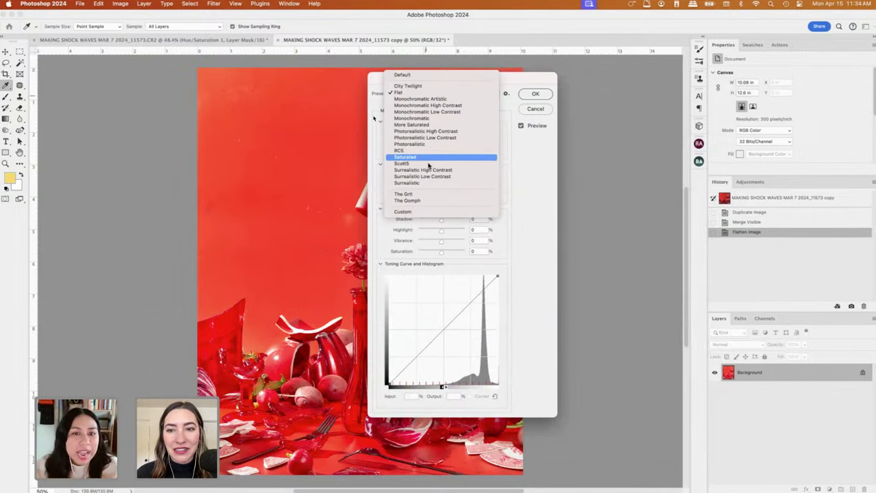
{"action": "left_click", "coordinate": [428, 161]}
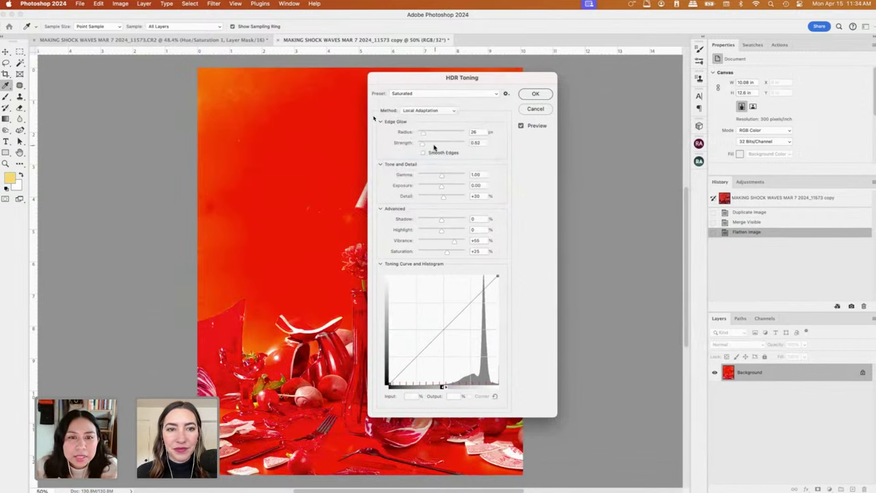
{"action": "left_click", "coordinate": [424, 94]}
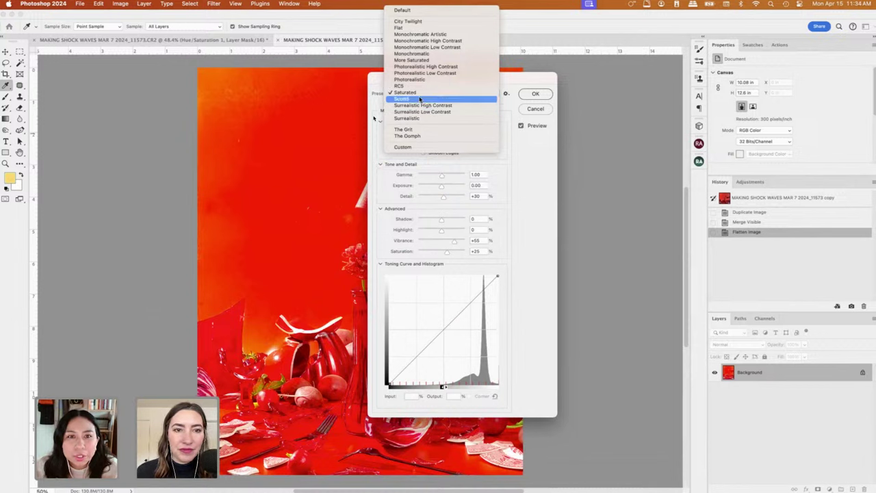
{"action": "left_click", "coordinate": [428, 47]}
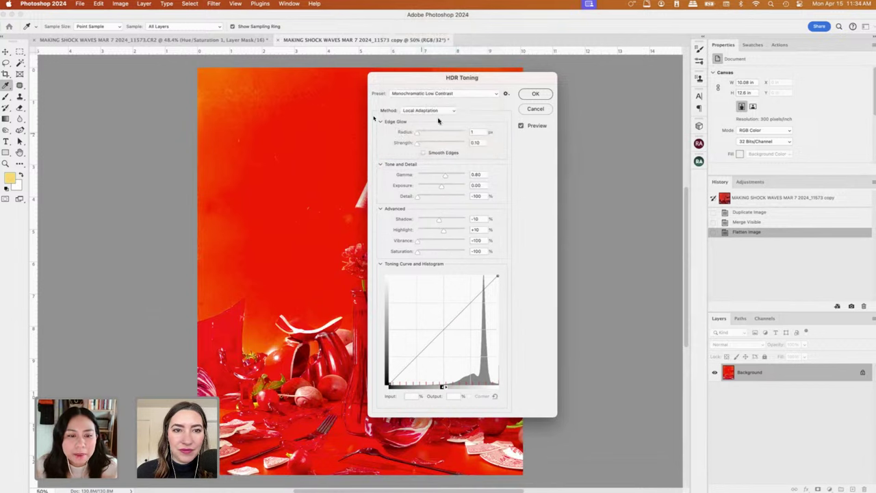
{"action": "left_click", "coordinate": [443, 95]}
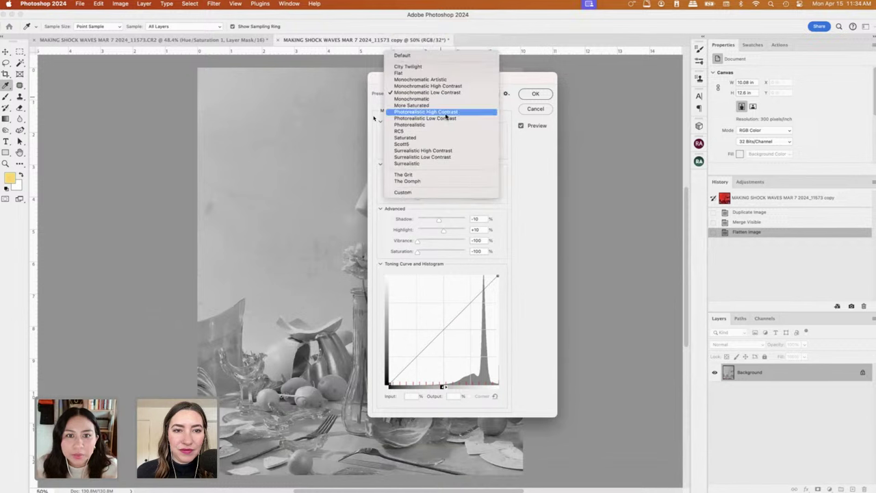
{"action": "left_click", "coordinate": [447, 113]}
{"action": "left_click", "coordinate": [447, 95]}
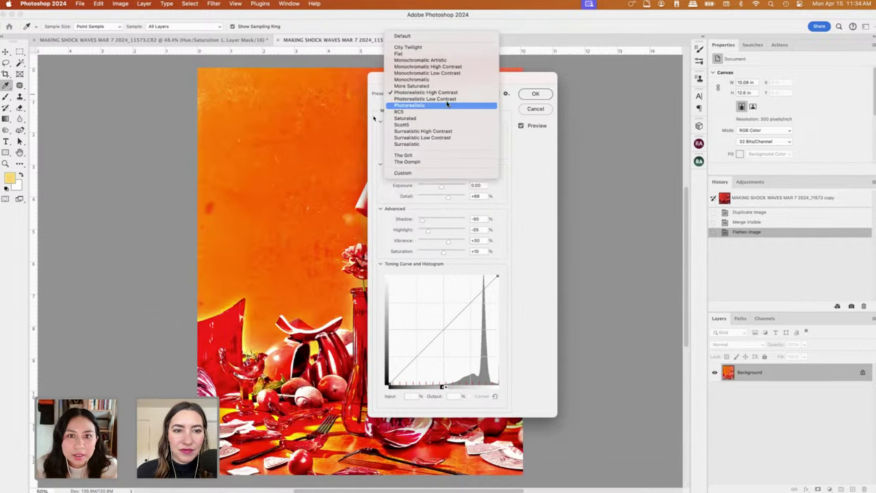
{"action": "left_click", "coordinate": [452, 112]}
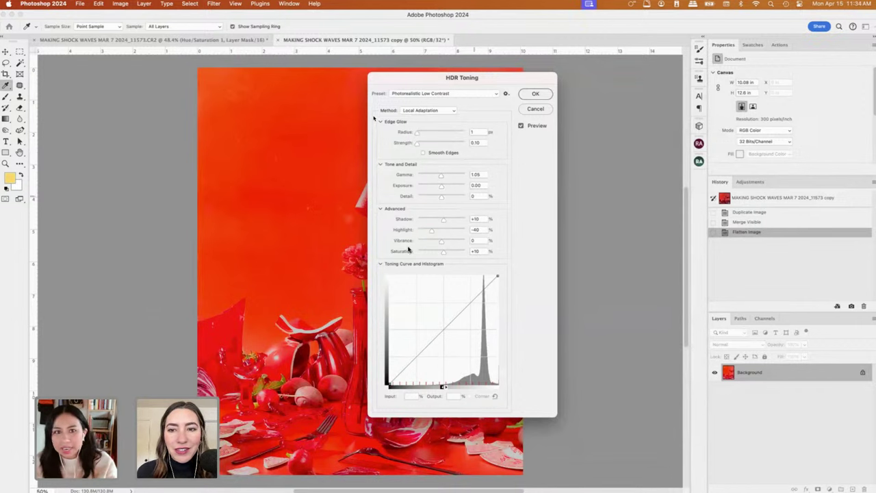
{"action": "left_click_drag", "start_coordinate": [449, 82], "coordinate": [390, 91]}
{"action": "left_click", "coordinate": [445, 102]}
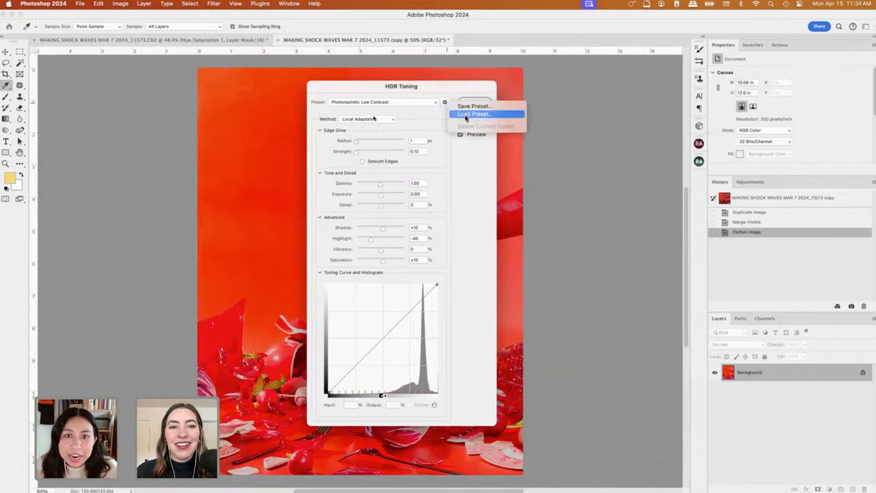
{"action": "left_click", "coordinate": [415, 94]}
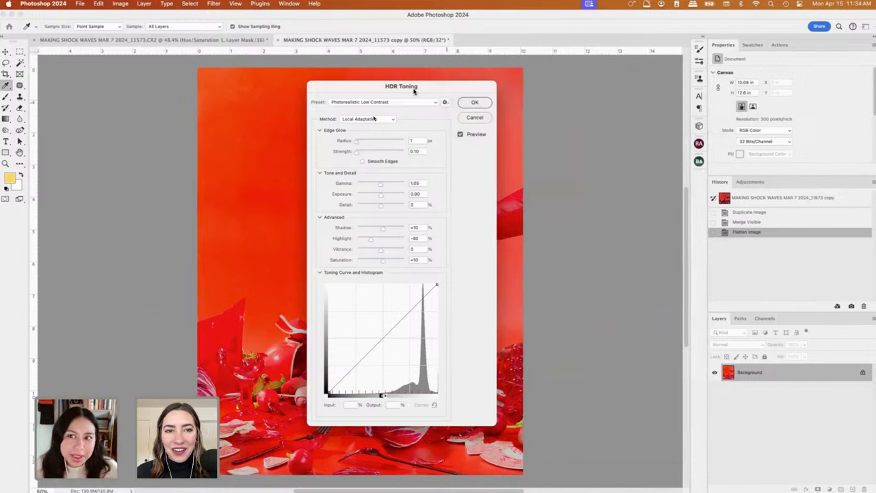
{"action": "left_click", "coordinate": [399, 102]}
{"action": "left_click", "coordinate": [439, 91]}
{"action": "left_click_drag", "start_coordinate": [442, 90], "coordinate": [506, 88]}
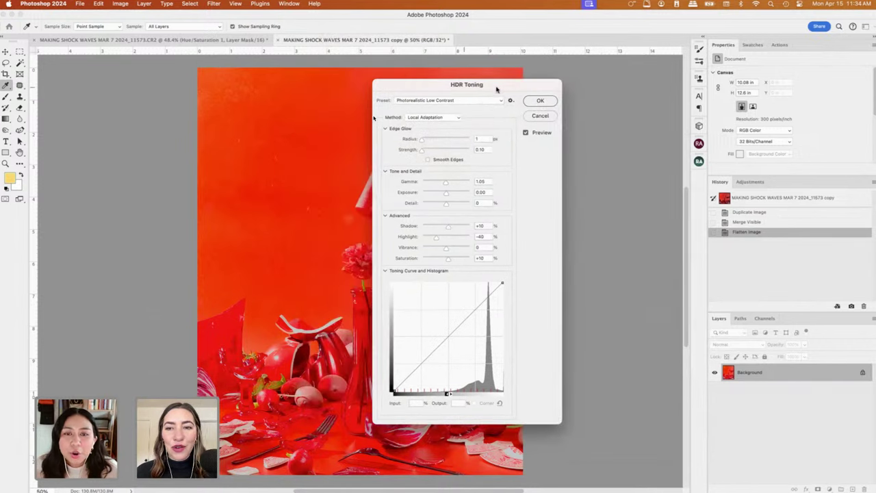
Switch the HDR Toning preset back to Flat and check its preview on the image.
{"action": "left_click", "coordinate": [479, 102]}
{"action": "left_click", "coordinate": [433, 54]}
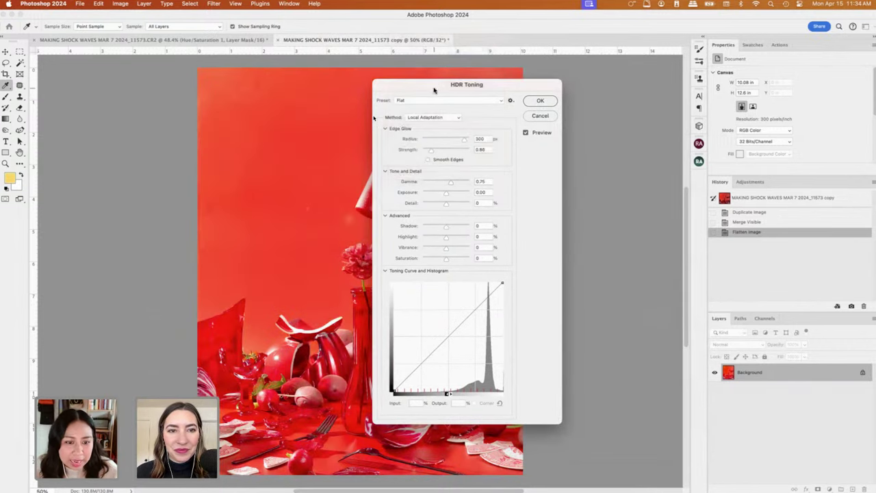
{"action": "left_click_drag", "start_coordinate": [452, 85], "coordinate": [528, 85]}
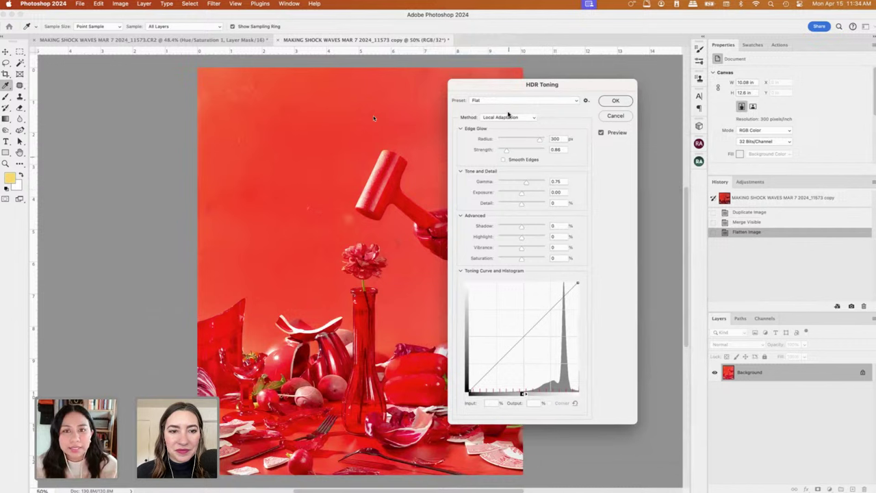
{"action": "left_click_drag", "start_coordinate": [513, 86], "coordinate": [440, 88]}
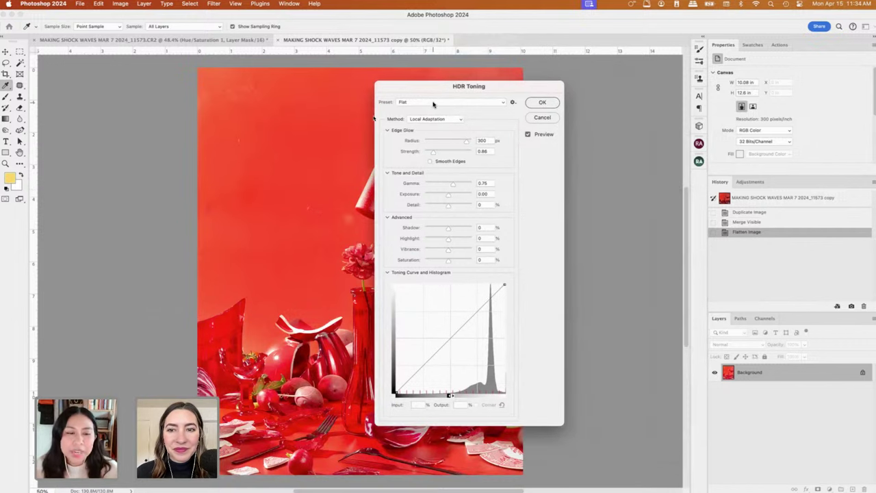
Choose the The Oomph preset in HDR Toning and apply it to the flattened copy.
{"action": "left_click", "coordinate": [434, 102]}
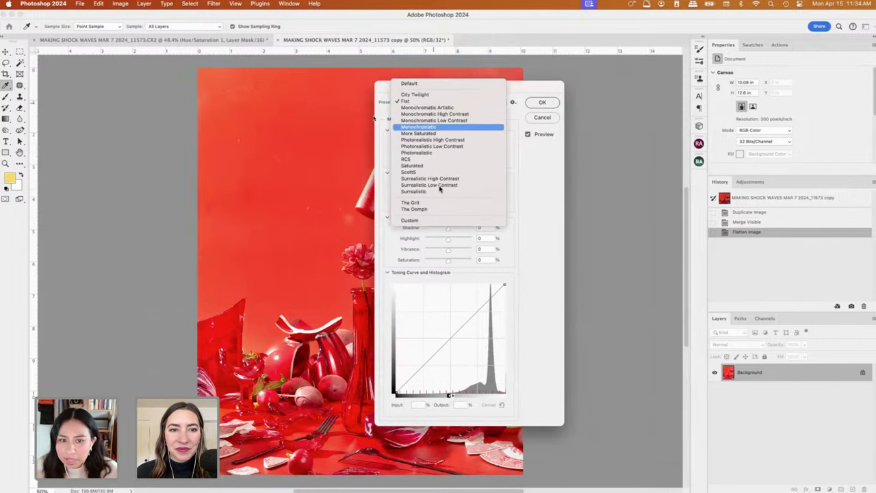
{"action": "left_click", "coordinate": [444, 207]}
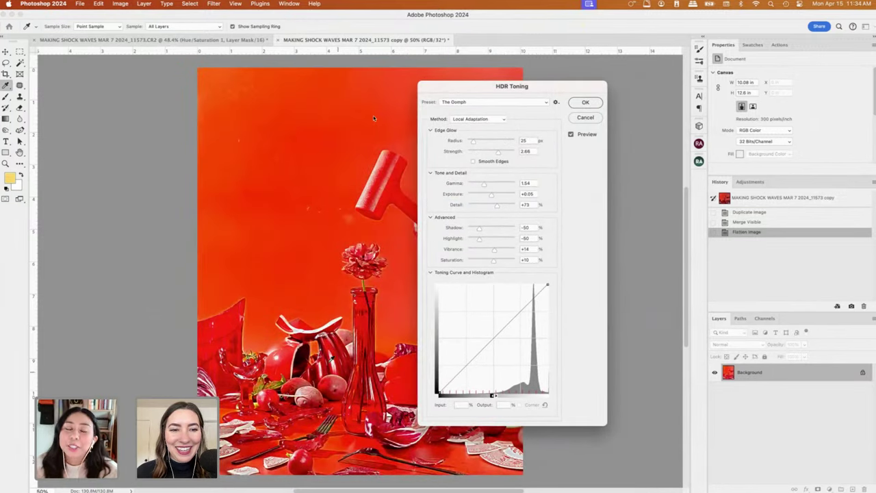
{"action": "left_click_drag", "start_coordinate": [466, 89], "coordinate": [385, 95]}
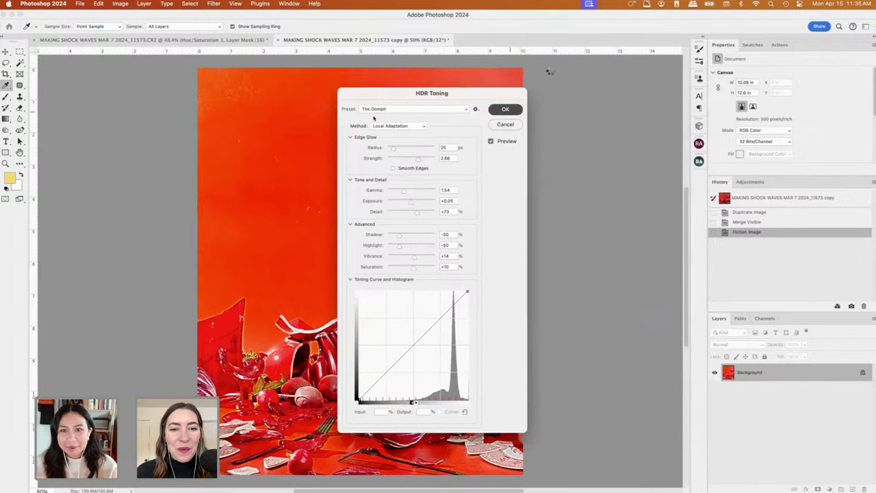
{"action": "left_click", "coordinate": [498, 111]}
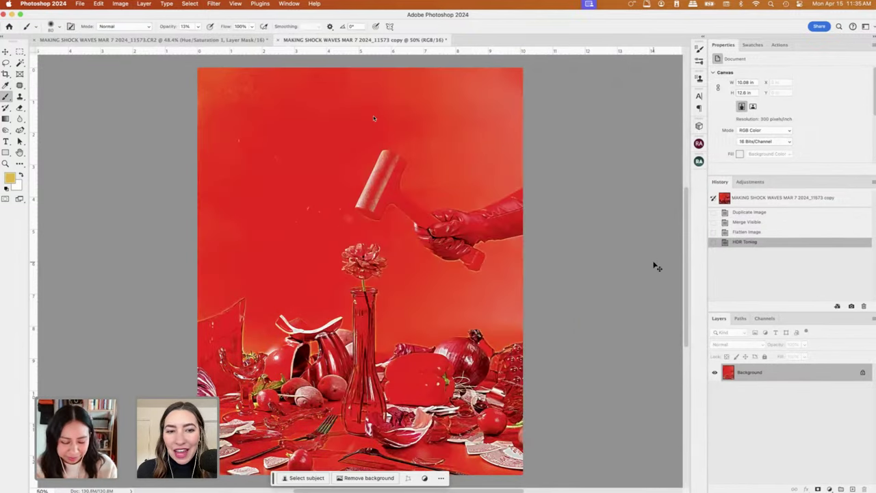
Copy the entire HDR-toned image and paste it as a layer above Hue/Saturation 1 in the original CR2 document, accepting the color profile conversion.
{"action": "key", "text": "super+a"}
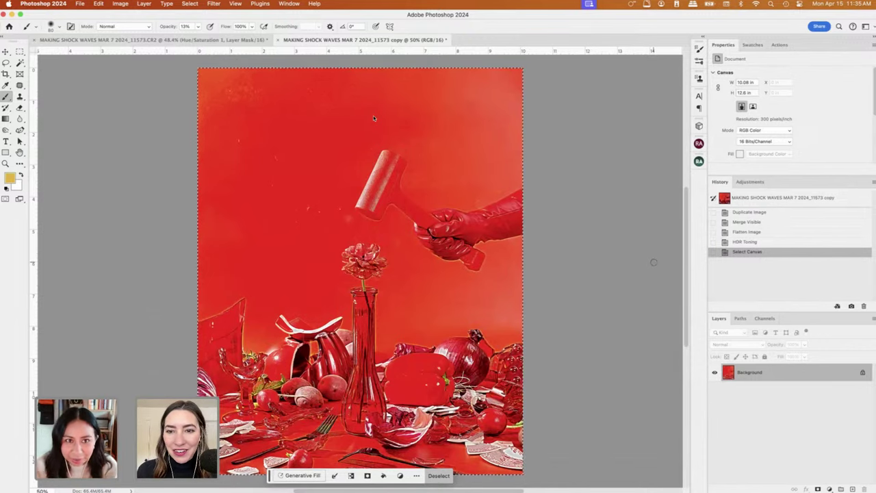
{"action": "left_click", "coordinate": [166, 41]}
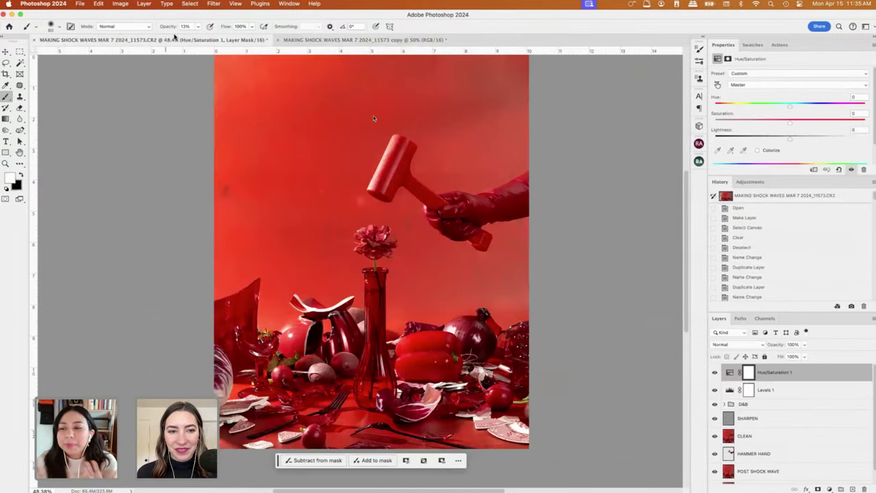
{"action": "key", "text": "super+v"}
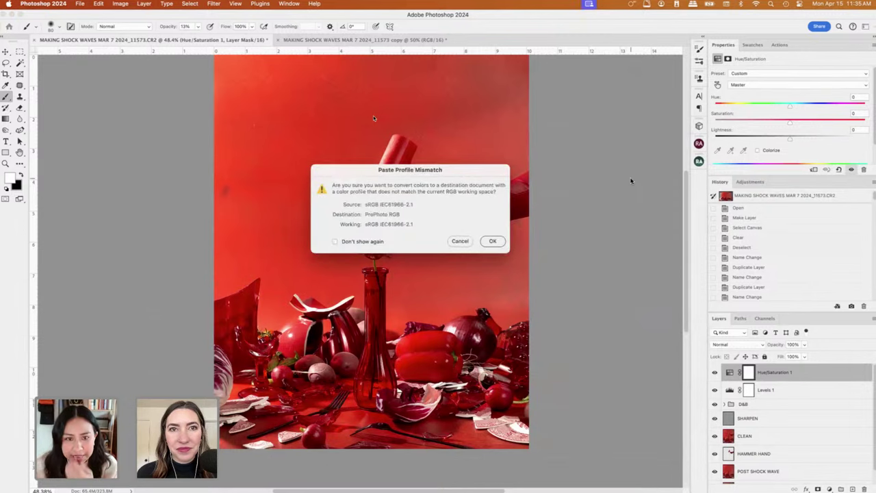
{"action": "left_click", "coordinate": [493, 241]}
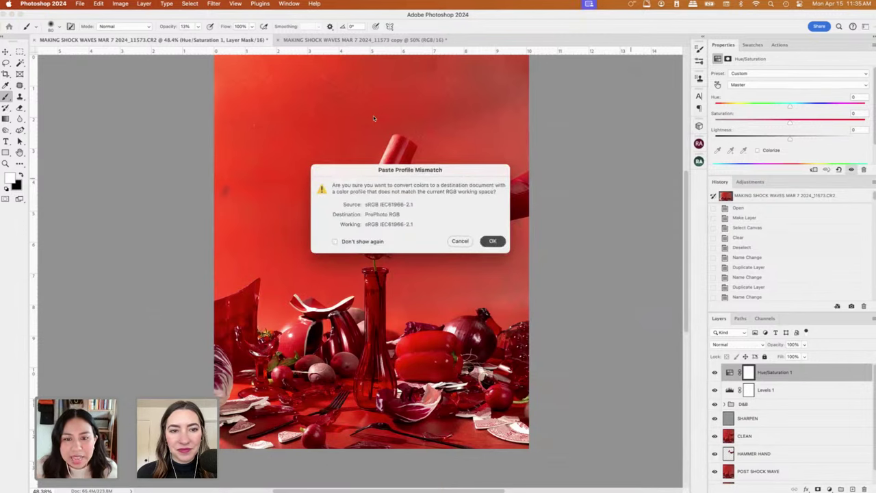
Blend the pasted HDR layer in Soft Light mode and lower its opacity to 40%.
{"action": "left_click", "coordinate": [756, 345]}
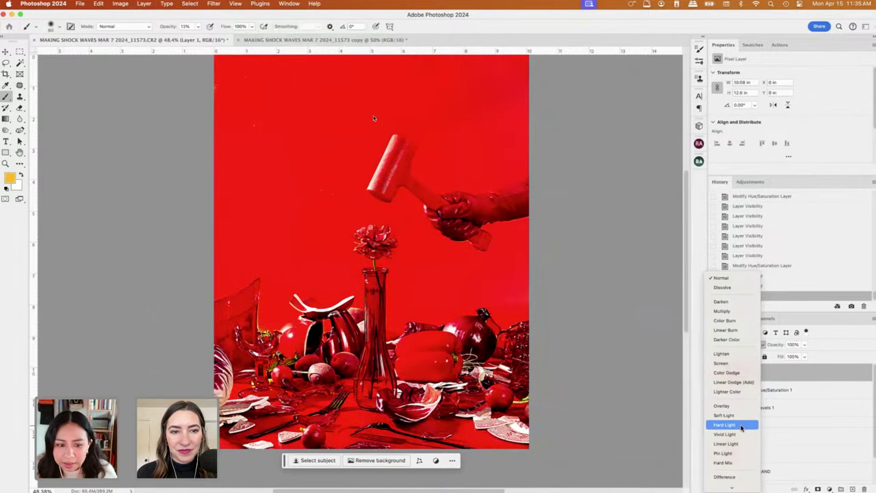
{"action": "left_click", "coordinate": [737, 415]}
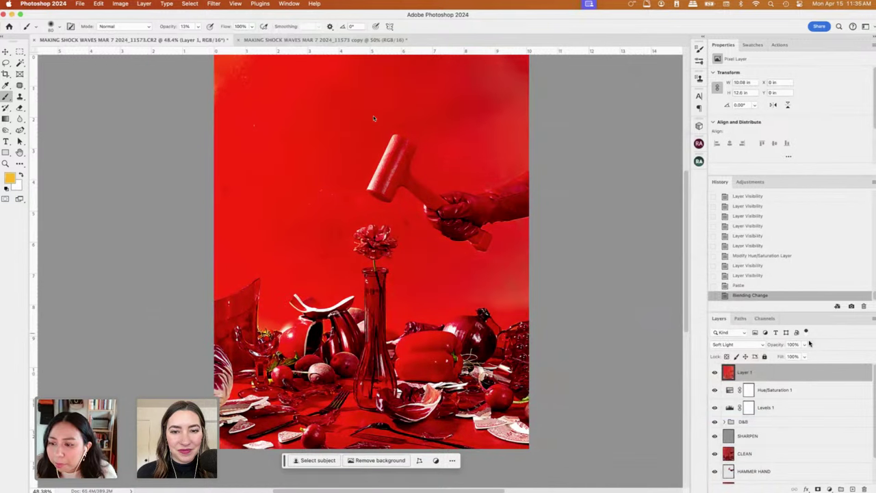
{"action": "left_click_drag", "start_coordinate": [784, 357], "coordinate": [813, 357]}
{"action": "left_click", "coordinate": [804, 356]}
{"action": "left_click", "coordinate": [805, 345]}
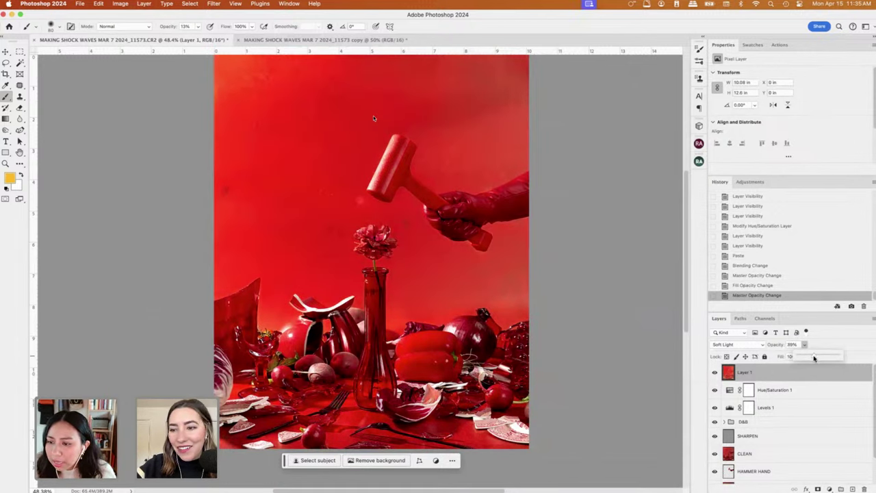
Change the pasted HDR layer's blend mode to Color Dodge, with fill at 60% and opacity at 15%.
{"action": "left_click", "coordinate": [759, 345]}
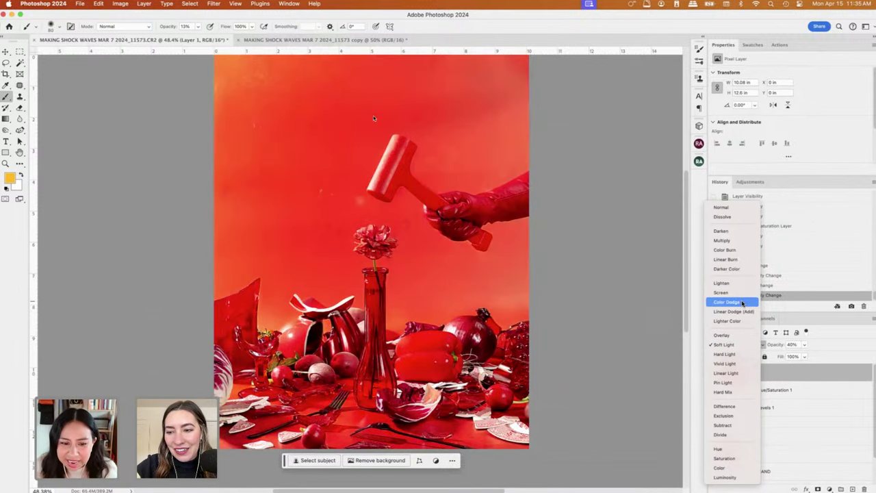
{"action": "left_click", "coordinate": [743, 302]}
{"action": "left_click", "coordinate": [805, 357]}
{"action": "left_click_drag", "start_coordinate": [808, 368], "coordinate": [790, 370]}
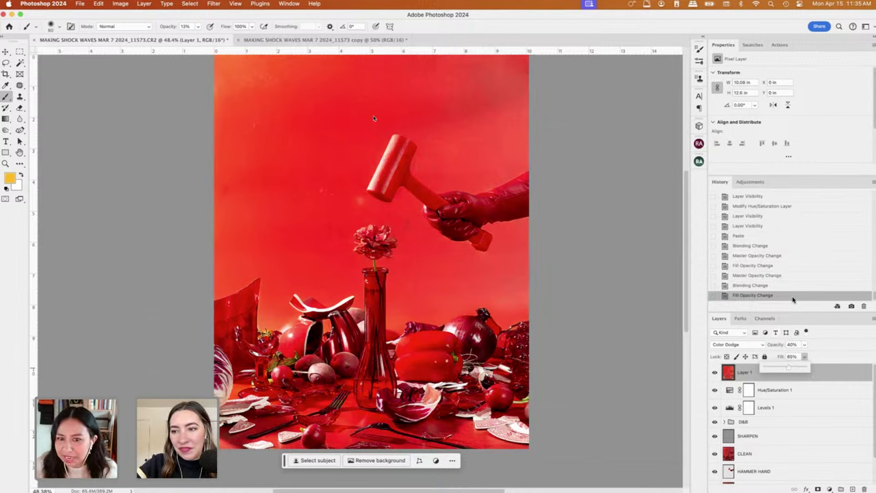
{"action": "left_click", "coordinate": [800, 353]}
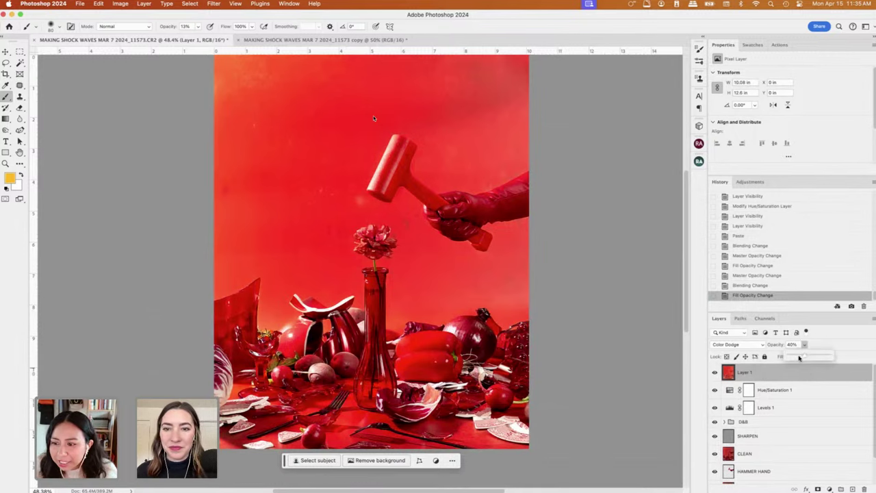
{"action": "left_click_drag", "start_coordinate": [799, 357], "coordinate": [800, 357]}
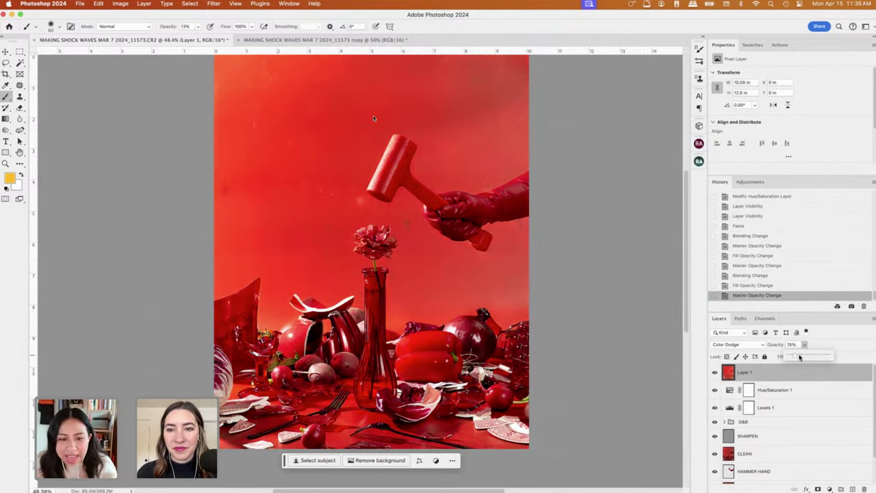
Return to the flattened copy and undo its canvas selection and HDR Toning.
{"action": "left_click", "coordinate": [298, 42]}
{"action": "key", "text": "super+z"}
{"action": "key", "text": "super+z"}
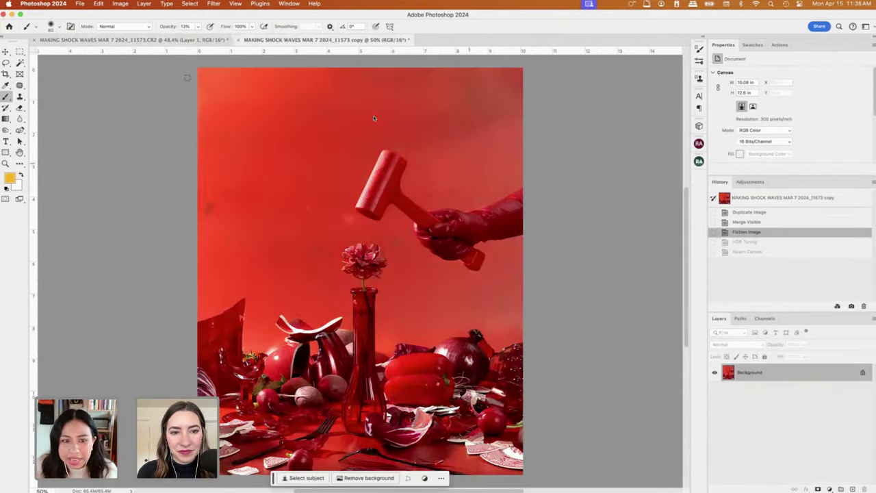
Start HDR Toning again on the flattened copy and preview the The Grit preset.
{"action": "left_click", "coordinate": [120, 3]}
{"action": "mouse_move", "coordinate": [164, 27]}
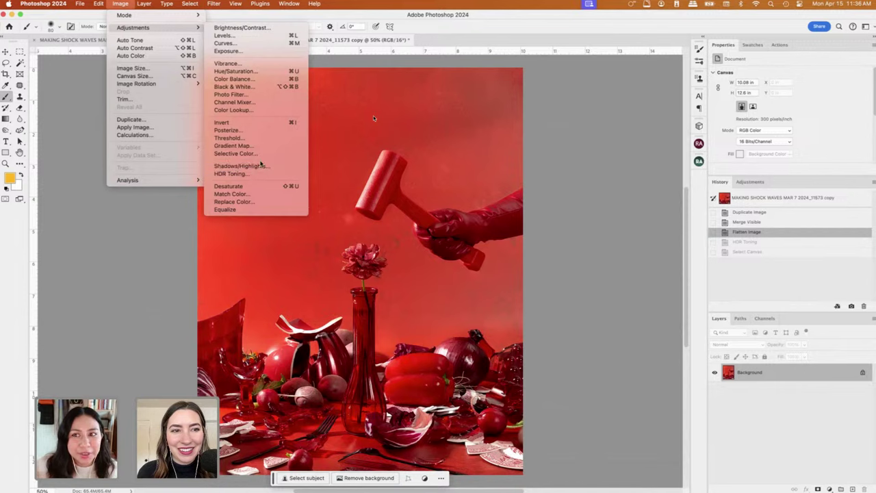
{"action": "key", "text": "Escape"}
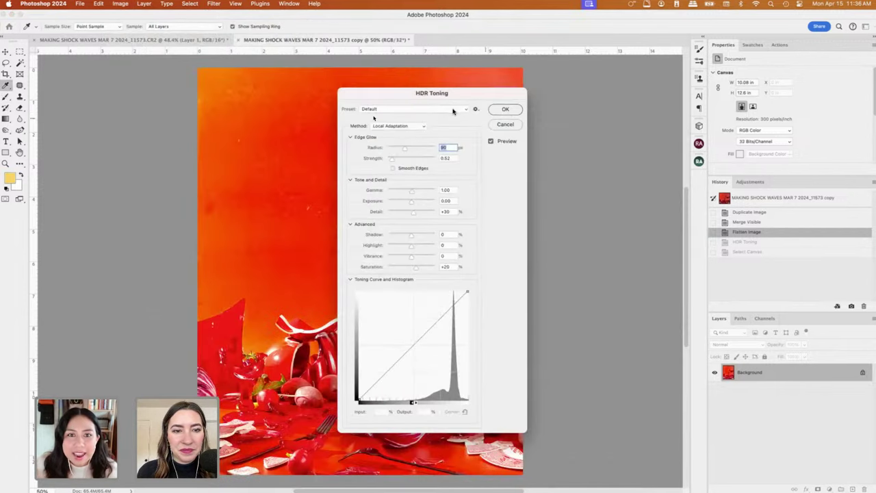
{"action": "left_click_drag", "start_coordinate": [461, 98], "coordinate": [601, 89]}
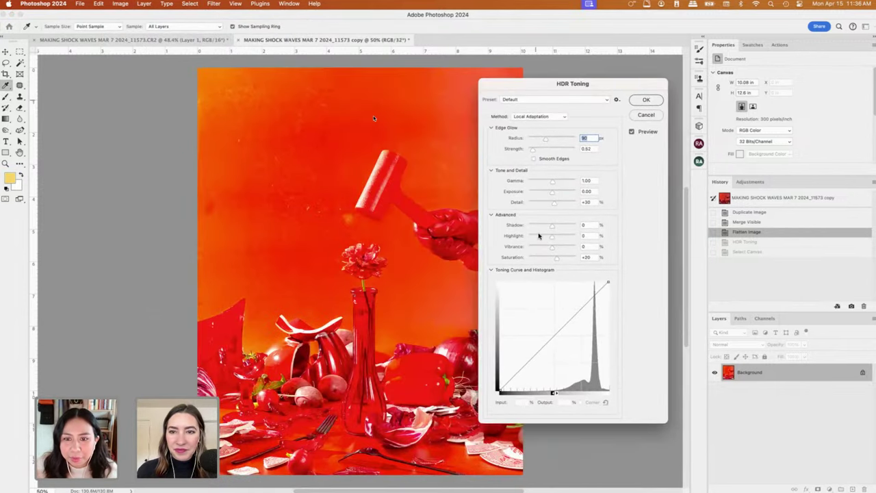
{"action": "left_click", "coordinate": [538, 101]}
{"action": "left_click", "coordinate": [538, 218]}
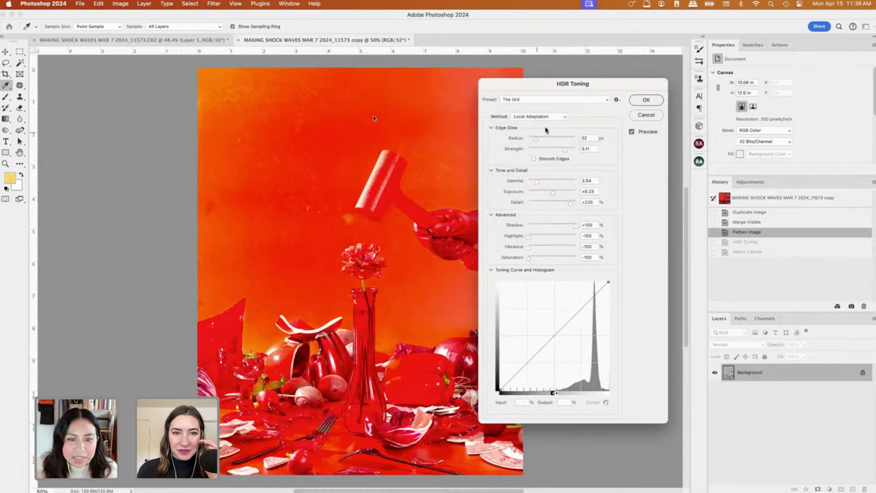
Try the HDR Toning presets Monochromatic High Contrast, Monochromatic Low Contrast, Photorealistic Low Contrast and Surrealistic Low Contrast in turn.
{"action": "left_click", "coordinate": [541, 102]}
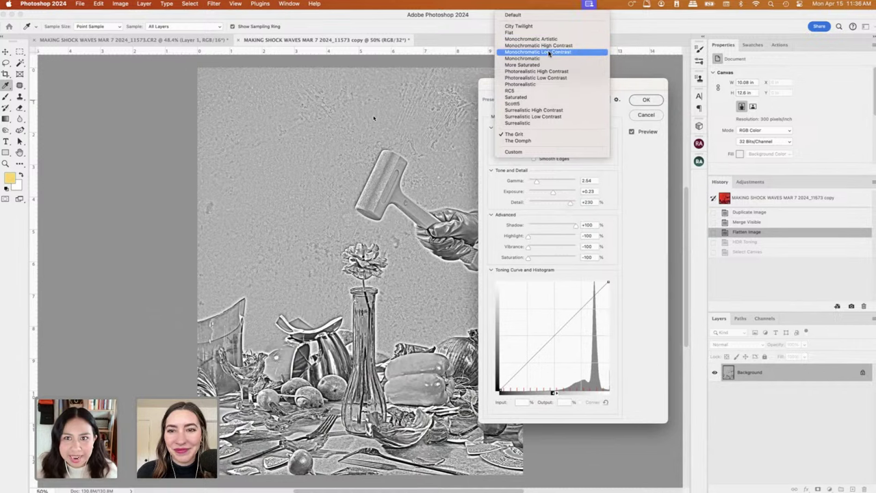
{"action": "left_click", "coordinate": [548, 46]}
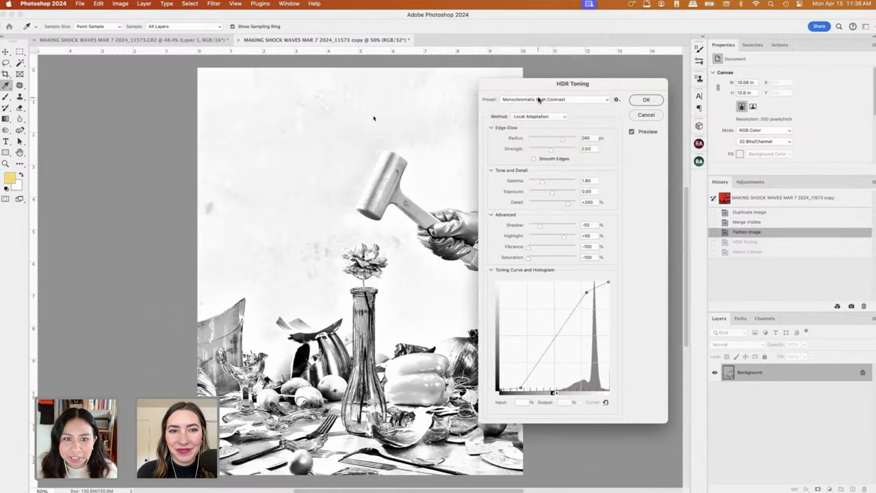
{"action": "left_click", "coordinate": [540, 102]}
{"action": "left_click", "coordinate": [554, 106]}
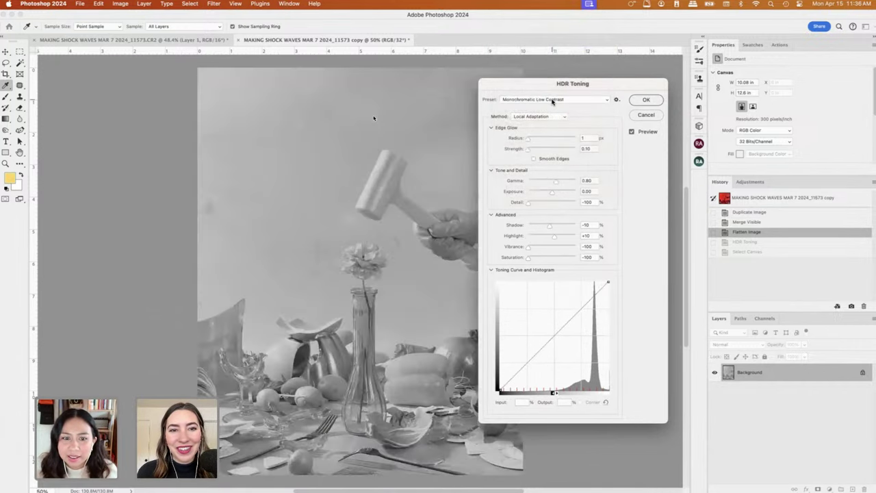
{"action": "left_click", "coordinate": [553, 101]}
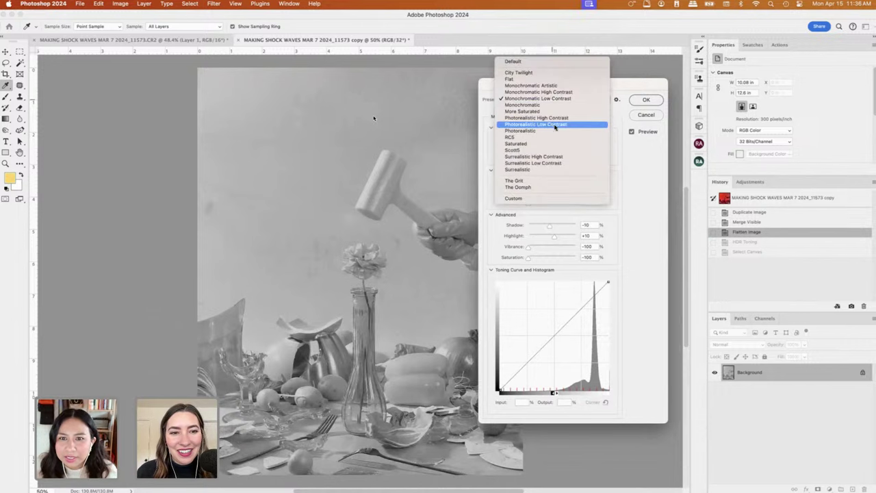
{"action": "left_click", "coordinate": [555, 126]}
{"action": "left_click", "coordinate": [553, 101]}
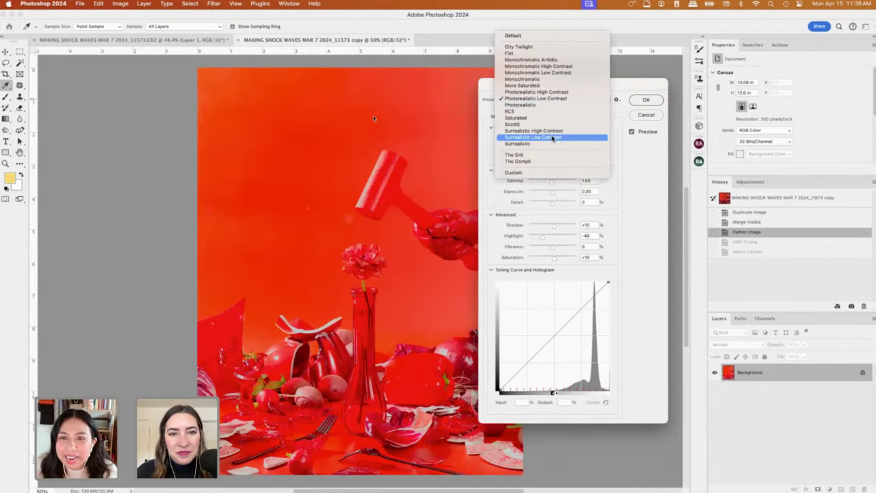
{"action": "left_click", "coordinate": [553, 138]}
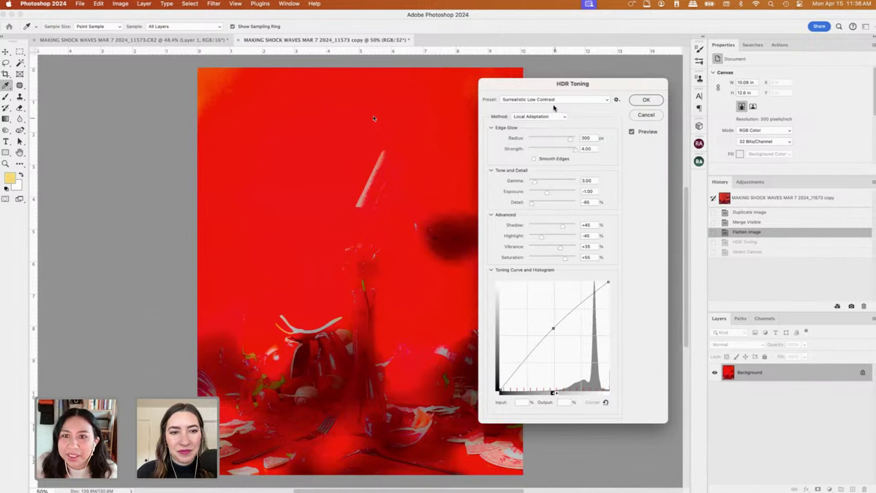
Switch the HDR Toning preset back to The Grit and apply it to the flattened copy.
{"action": "left_click", "coordinate": [555, 101]}
{"action": "left_click", "coordinate": [551, 119]}
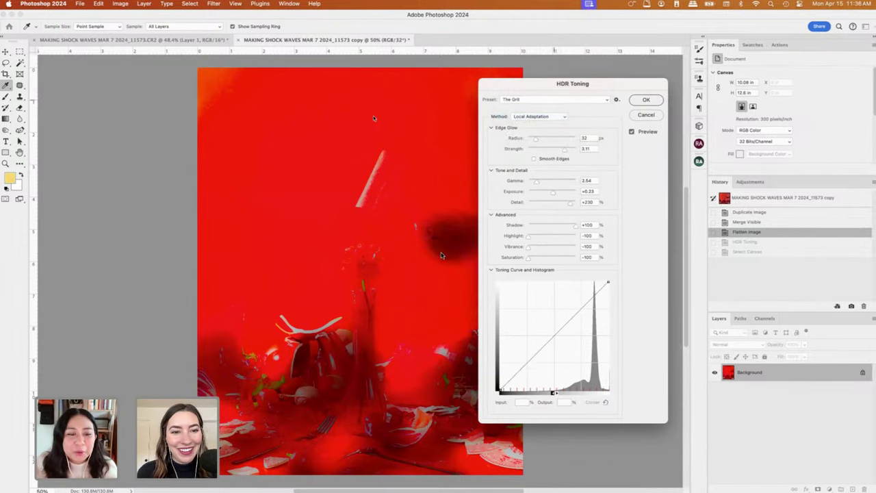
{"action": "left_click_drag", "start_coordinate": [534, 86], "coordinate": [456, 99]}
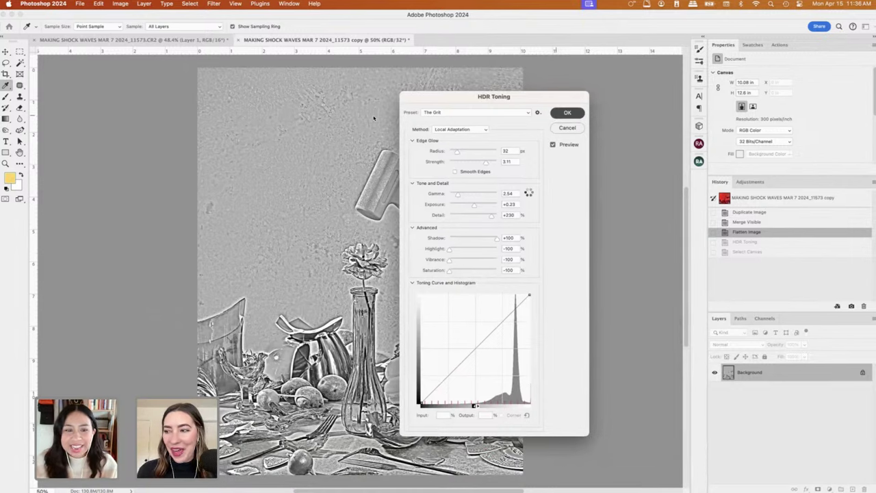
{"action": "key", "text": "Return"}
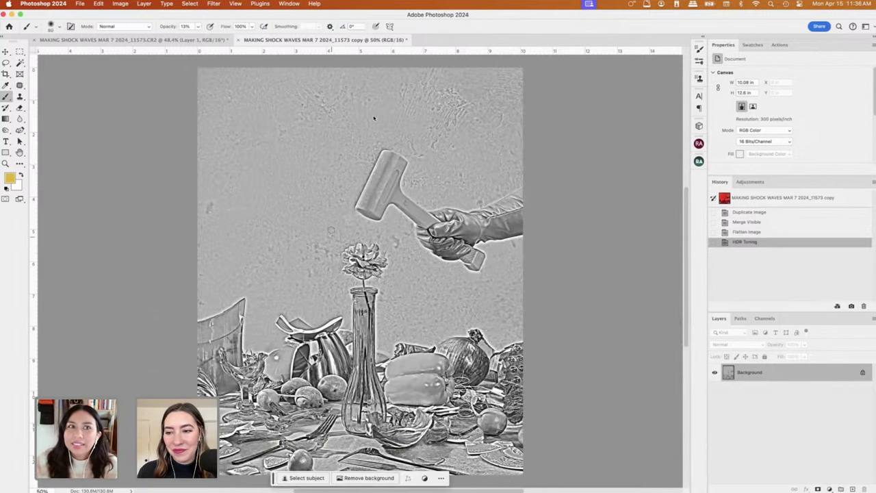
{"action": "left_click", "coordinate": [216, 5]}
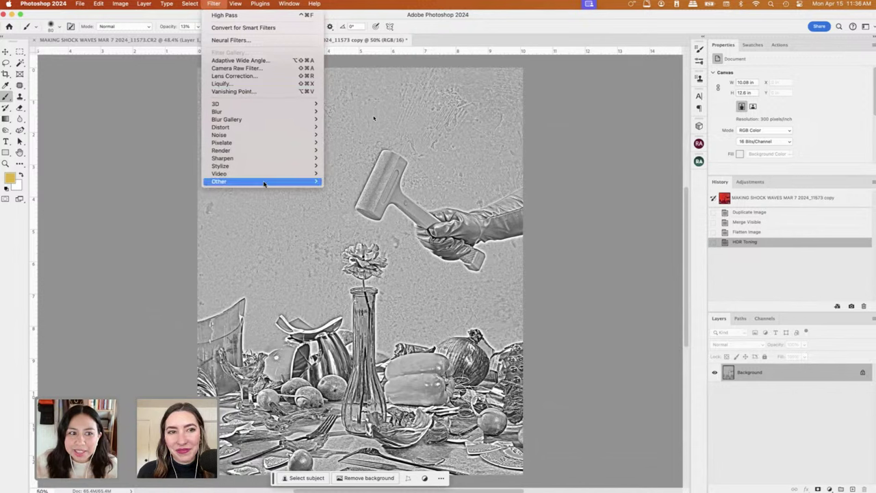
{"action": "left_click", "coordinate": [217, 4]}
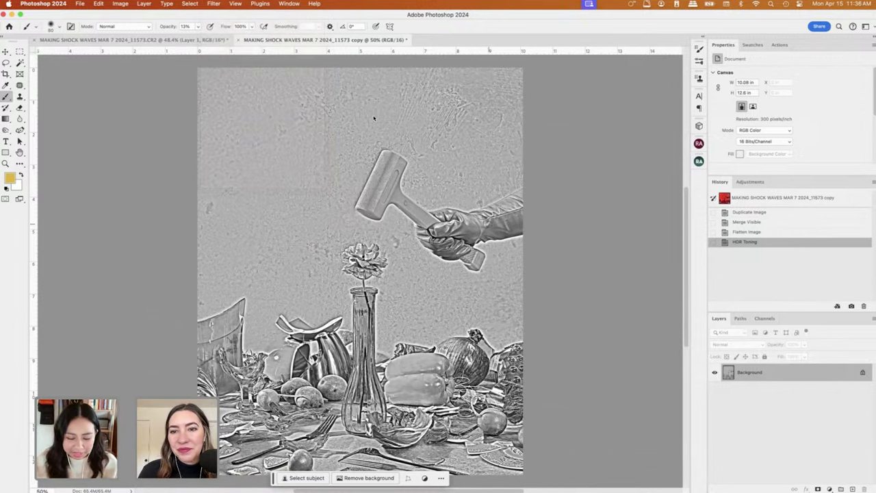
Copy the entire gray Grit-toned image and paste it above Layer 1 in the original CR2 document, accepting the color profile conversion.
{"action": "key", "text": "super+a"}
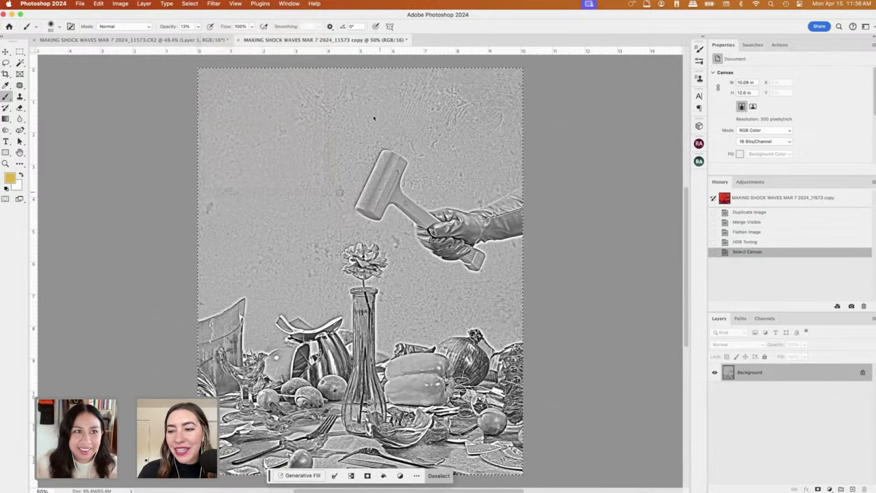
{"action": "left_click", "coordinate": [157, 42]}
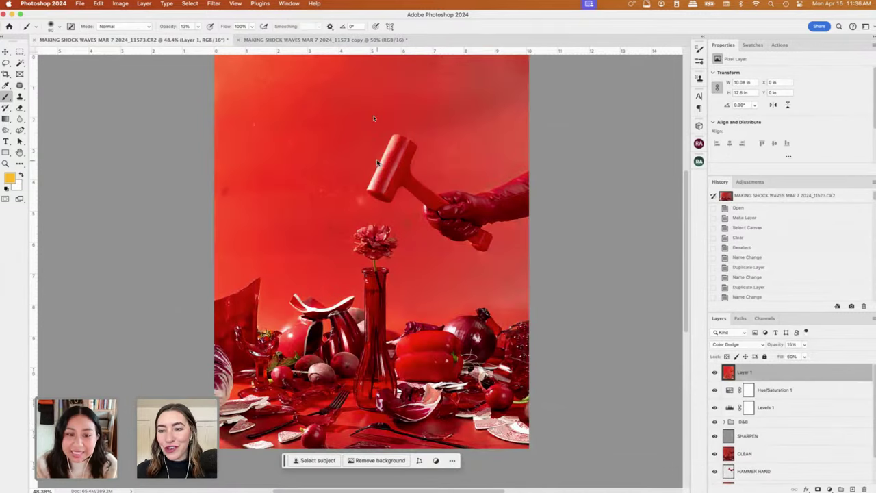
{"action": "key", "text": "super+v"}
{"action": "left_click", "coordinate": [495, 241]}
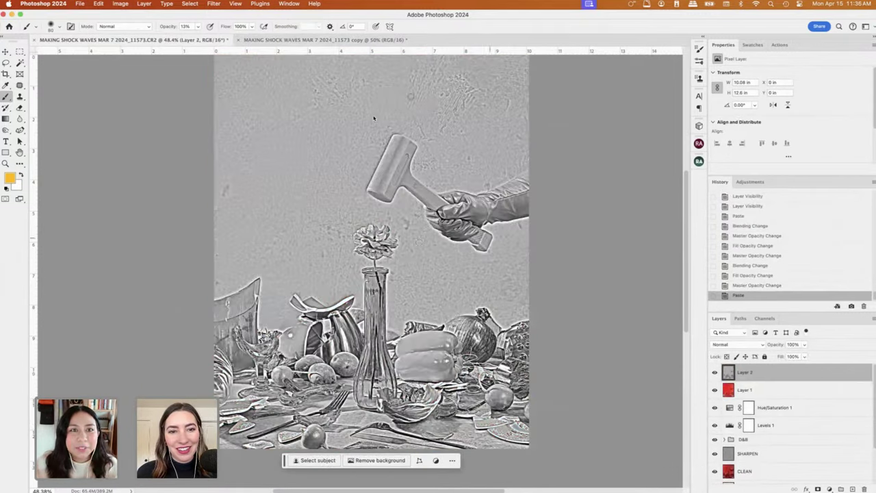
Set the pasted Grit layer to Soft Light, reduce its fill to 37%, and check the texture around the still life.
{"action": "left_click", "coordinate": [739, 346]}
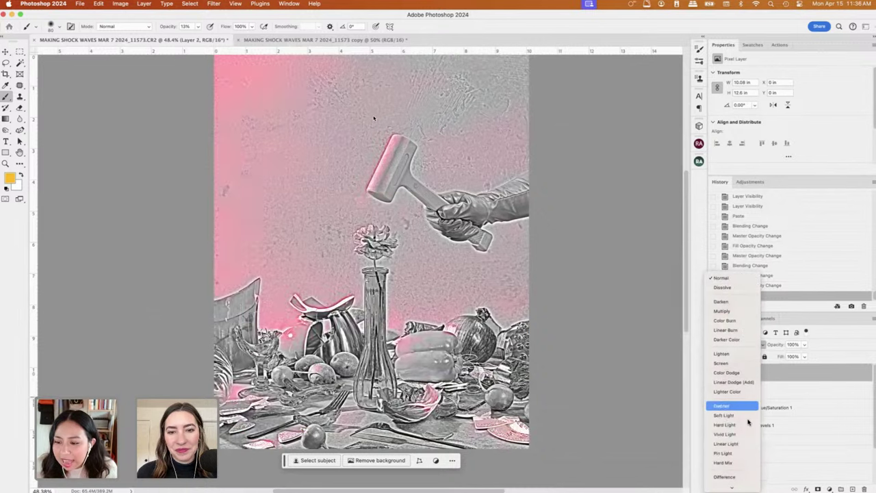
{"action": "left_click", "coordinate": [744, 415]}
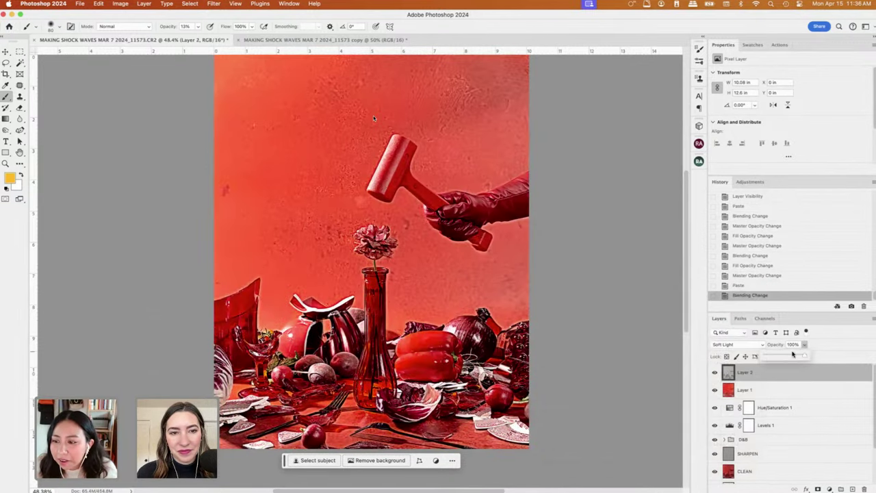
{"action": "left_click", "coordinate": [805, 357]}
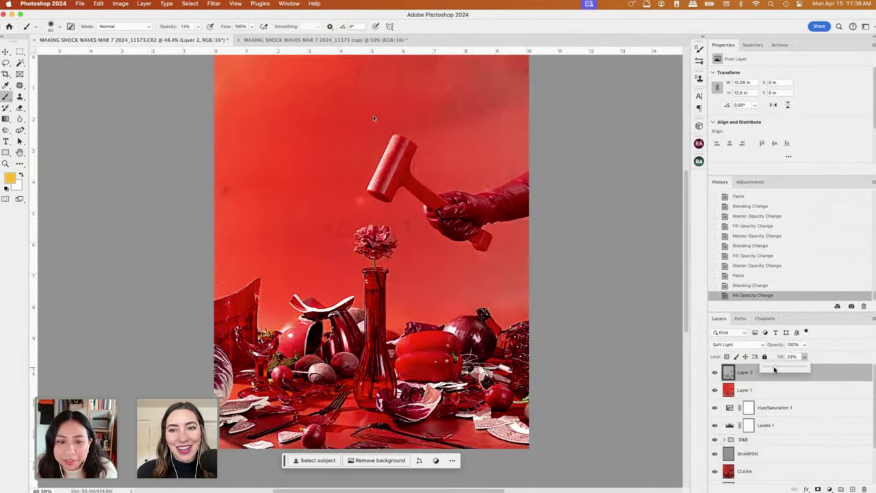
{"action": "left_click_drag", "start_coordinate": [778, 368], "coordinate": [780, 369]}
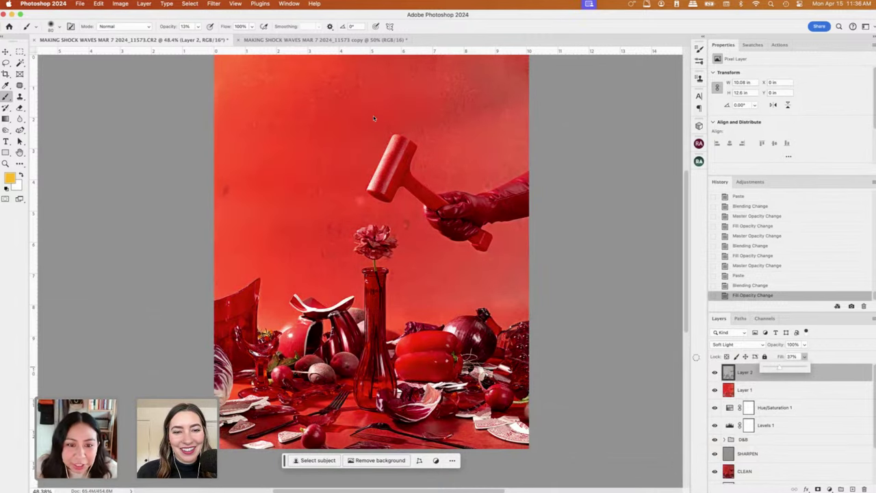
{"action": "scroll", "coordinate": [638, 351], "scroll_direction": "up", "scroll_amount": 5}
{"action": "scroll", "coordinate": [637, 351], "scroll_direction": "up", "scroll_amount": 3}
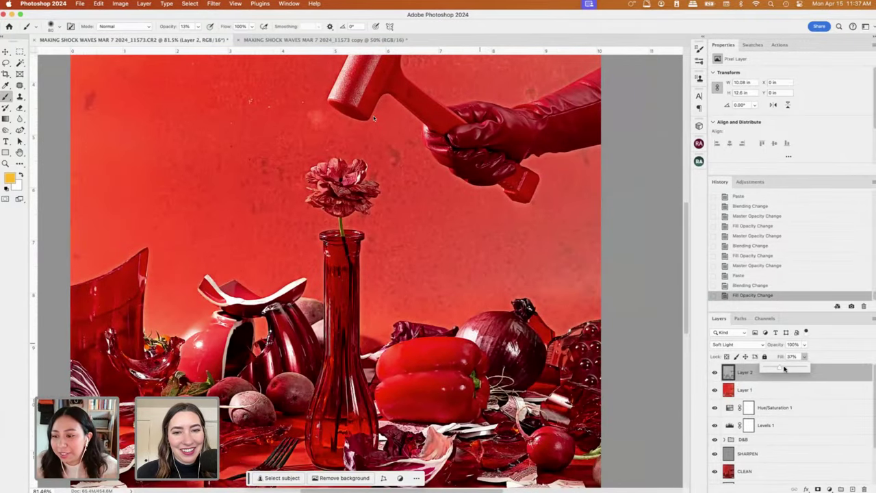
Try Layer 1 in Soft Light at 47% opacity and view the whole composite.
{"action": "left_click", "coordinate": [772, 391]}
{"action": "left_click", "coordinate": [806, 357]}
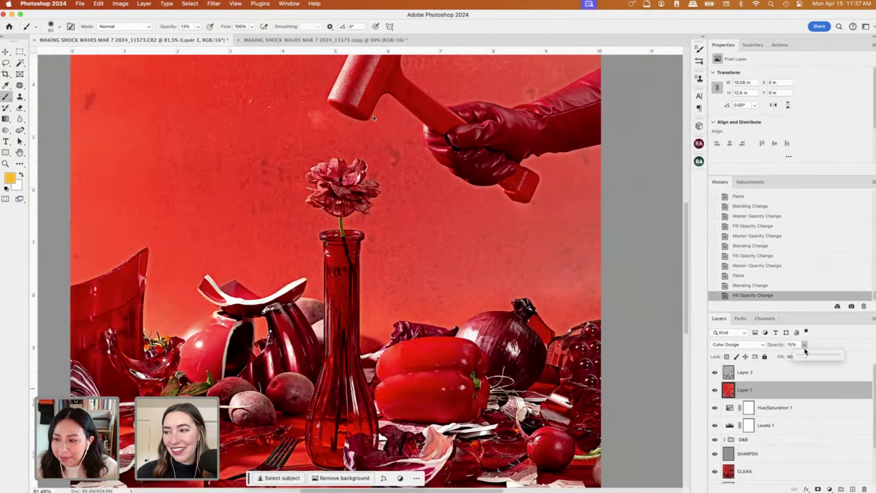
{"action": "left_click_drag", "start_coordinate": [820, 356], "coordinate": [784, 351]}
{"action": "left_click", "coordinate": [733, 346]}
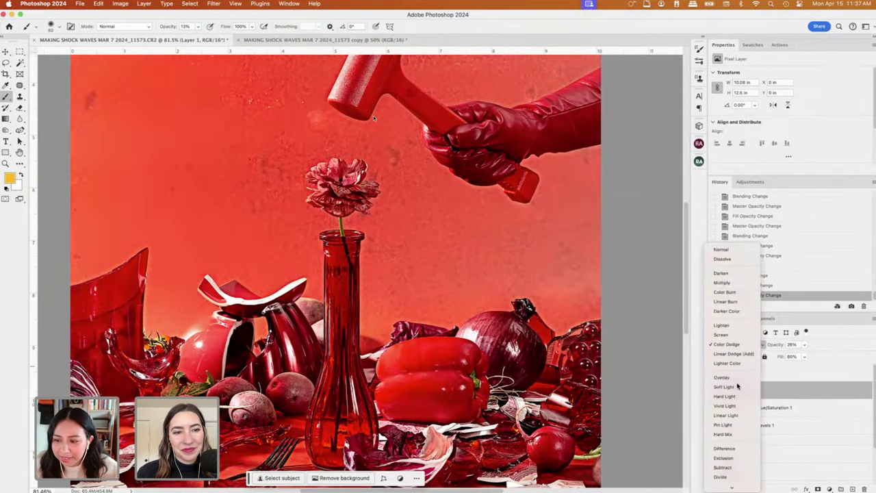
{"action": "left_click", "coordinate": [738, 387]}
{"action": "left_click_drag", "start_coordinate": [804, 346], "coordinate": [815, 356]}
{"action": "key", "text": "super+0"}
{"action": "key", "text": "super+minus"}
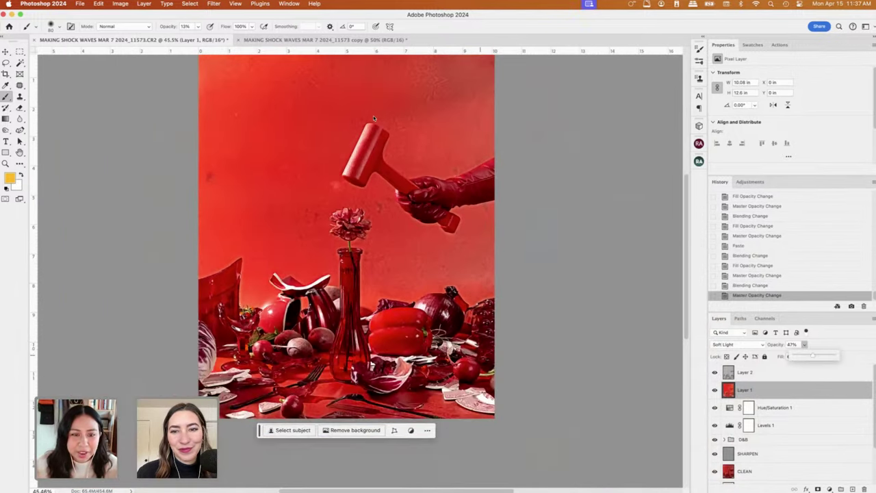
{"action": "scroll", "coordinate": [373, 118], "scroll_direction": "left", "scroll_amount": 2}
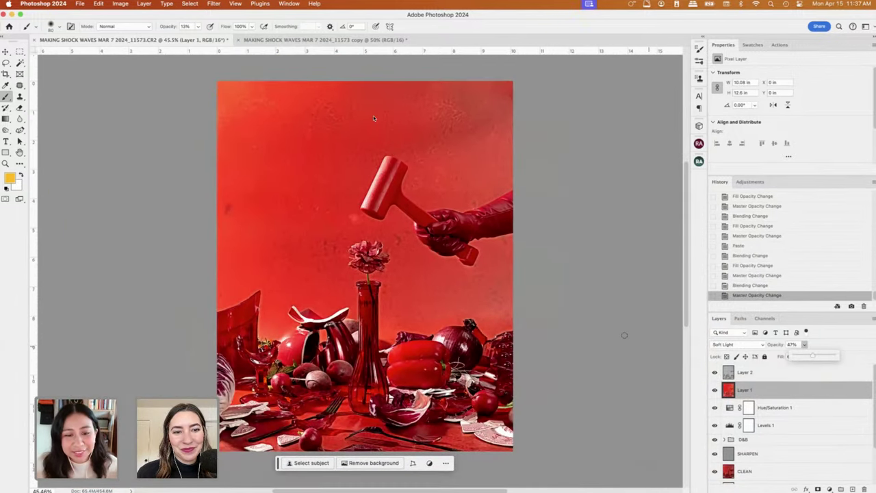
Hide Layer 2 and Layer 1, the two HDR-toned layers, and delete them both from the document.
{"action": "left_click", "coordinate": [715, 371]}
{"action": "left_click", "coordinate": [715, 391]}
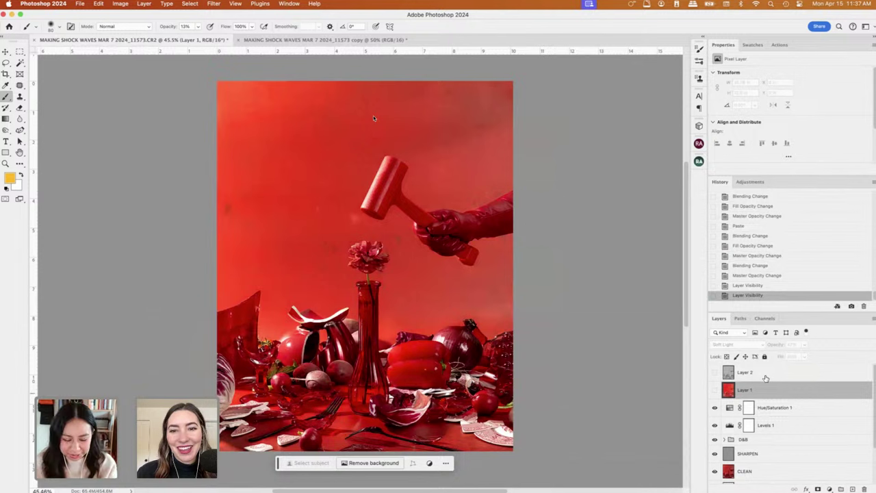
{"action": "key", "text": "BackSpace"}
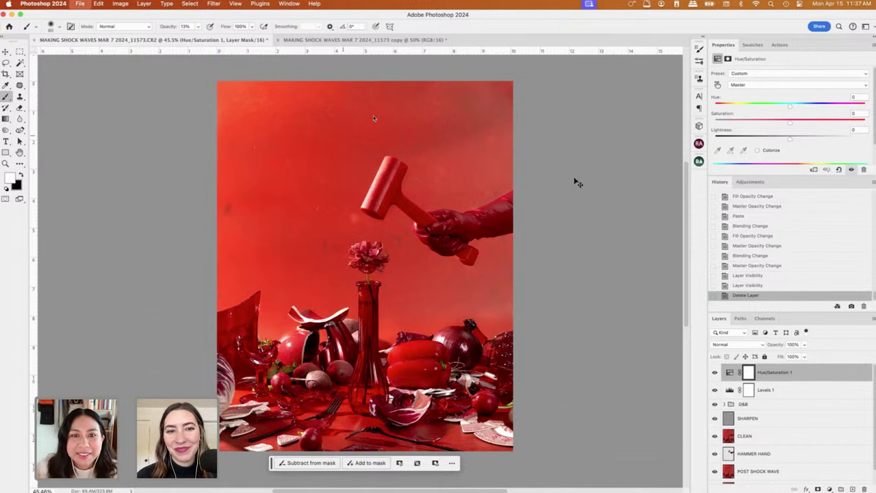
Save the layered document in Photoshop format in the BEST folder as MAKING SHOCK WAVES MAR 7 2024_11535-Edit-2 AL2.psd.
{"action": "key", "text": "super+shift+s"}
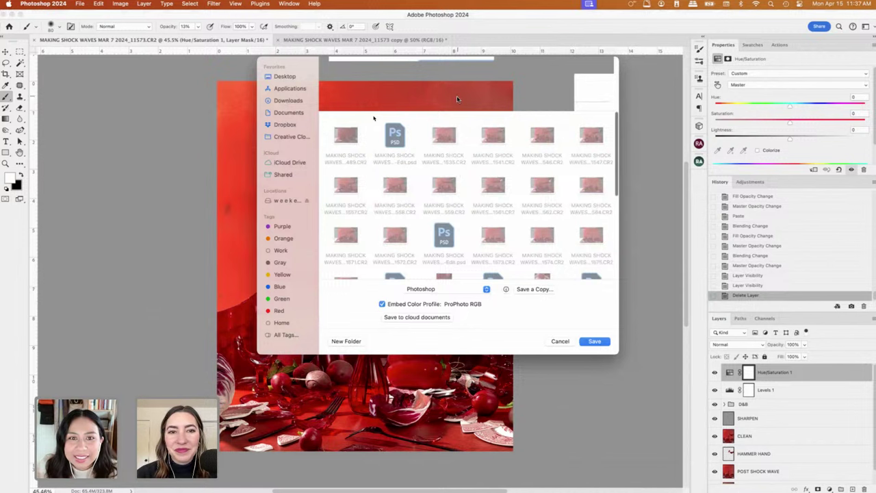
{"action": "left_click", "coordinate": [458, 98]}
{"action": "left_click", "coordinate": [461, 97]}
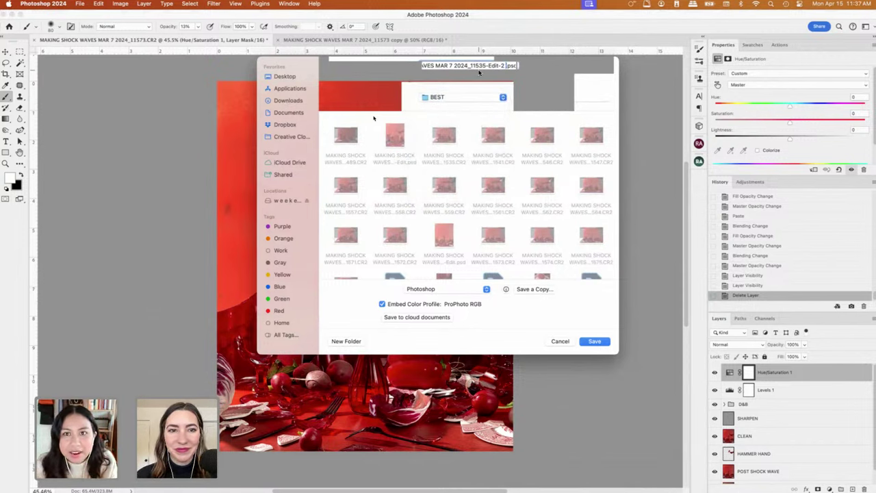
{"action": "type", "text": "2"}
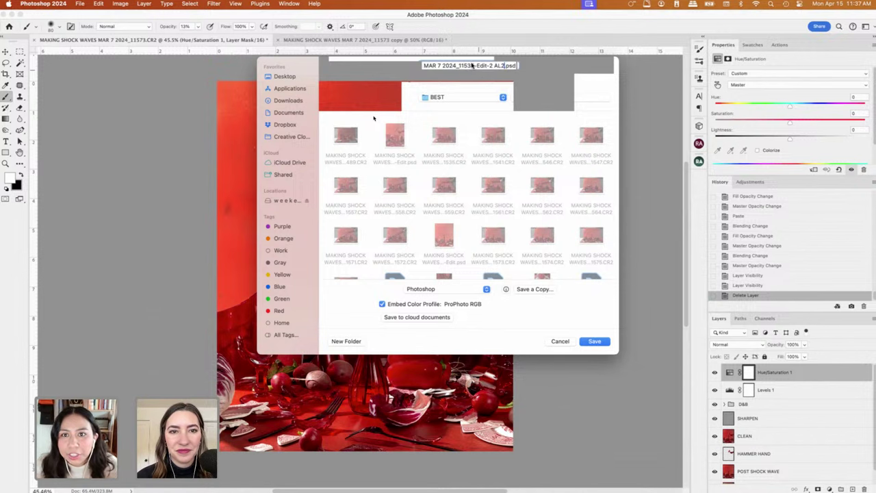
{"action": "left_click", "coordinate": [595, 341]}
{"action": "key", "text": "Return"}
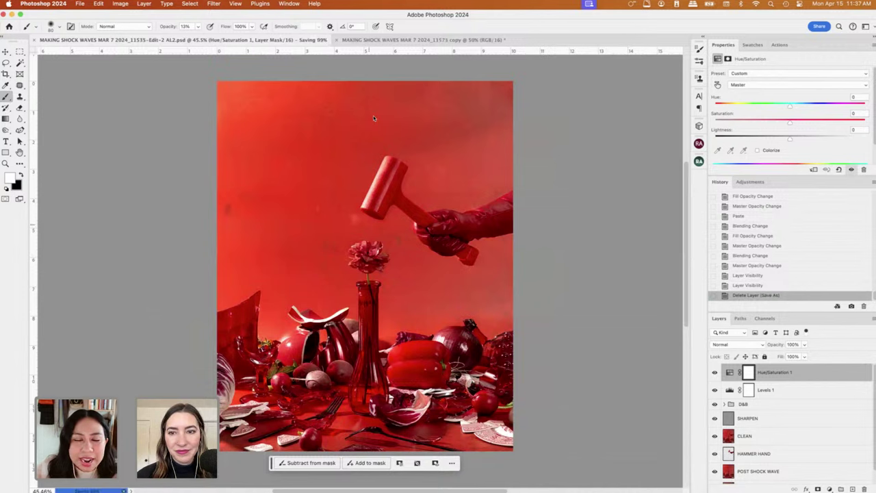
Switch to Lightroom Classic, checking back in Photoshop on the save, and bring up the 11535-Edit-2 AL2.psd image in Develop.
{"action": "mouse_move", "coordinate": [456, 472]}
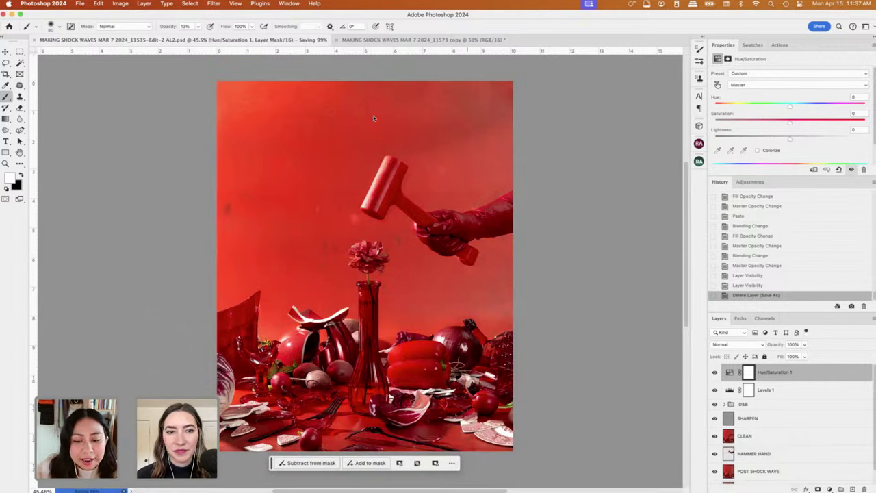
{"action": "left_click", "coordinate": [449, 471]}
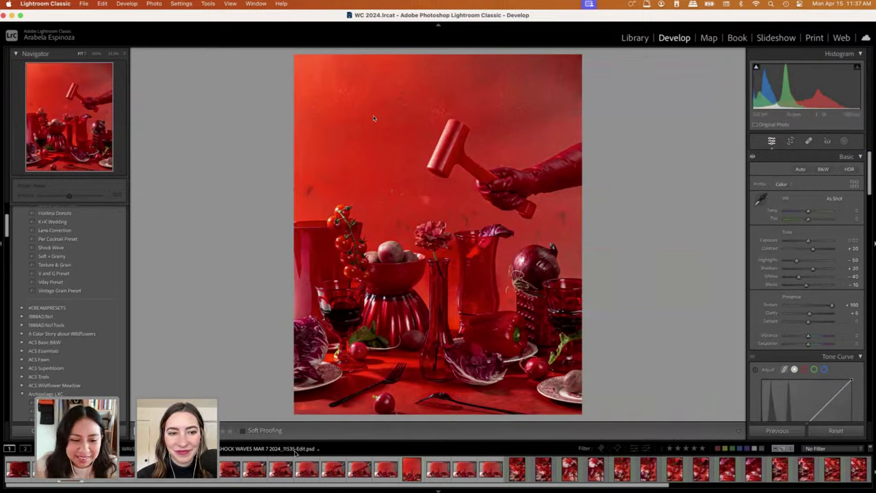
{"action": "mouse_move", "coordinate": [370, 487]}
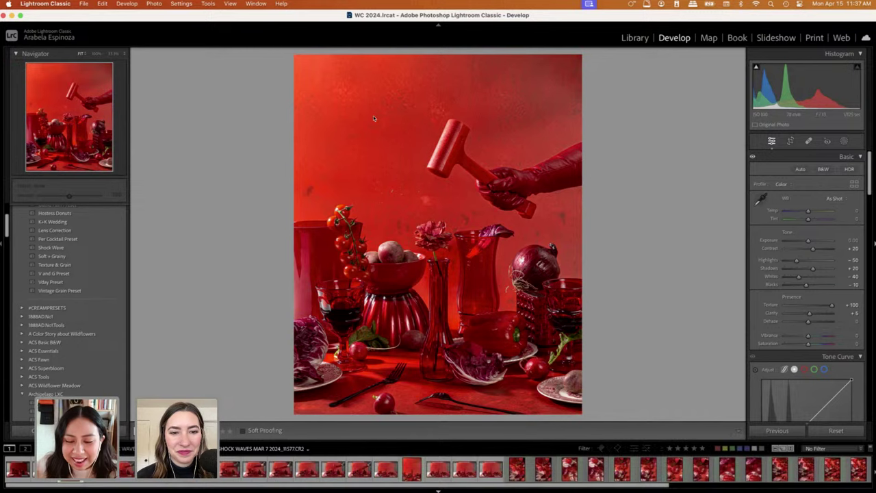
{"action": "mouse_move", "coordinate": [482, 483]}
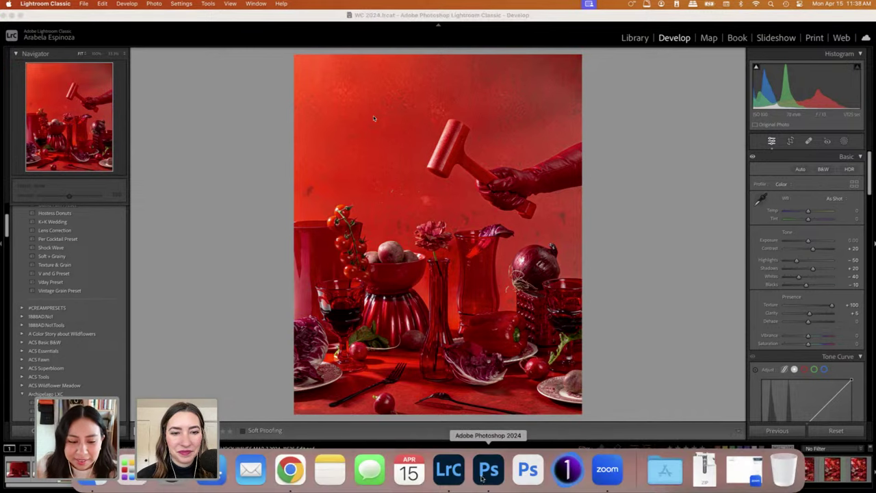
{"action": "left_click", "coordinate": [489, 469]}
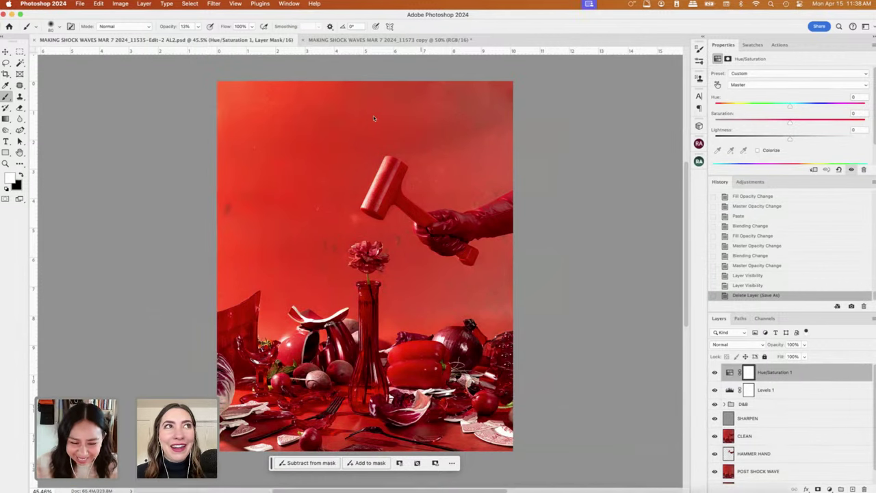
{"action": "left_click", "coordinate": [448, 470]}
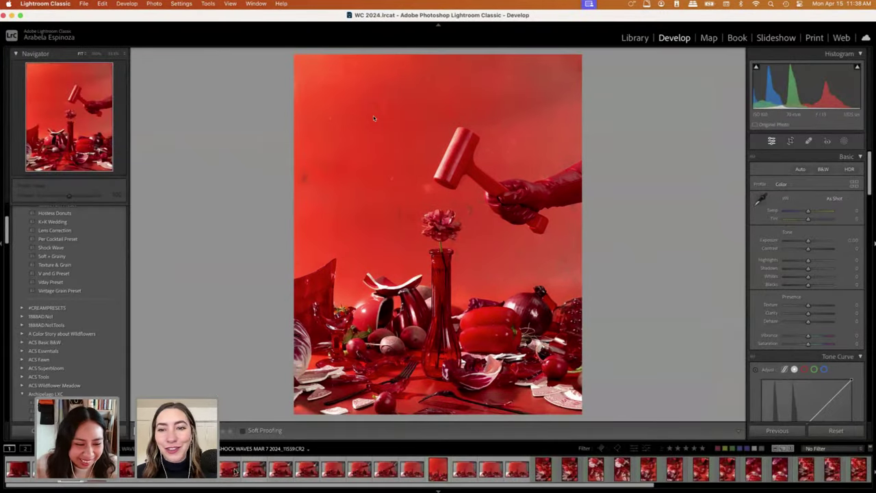
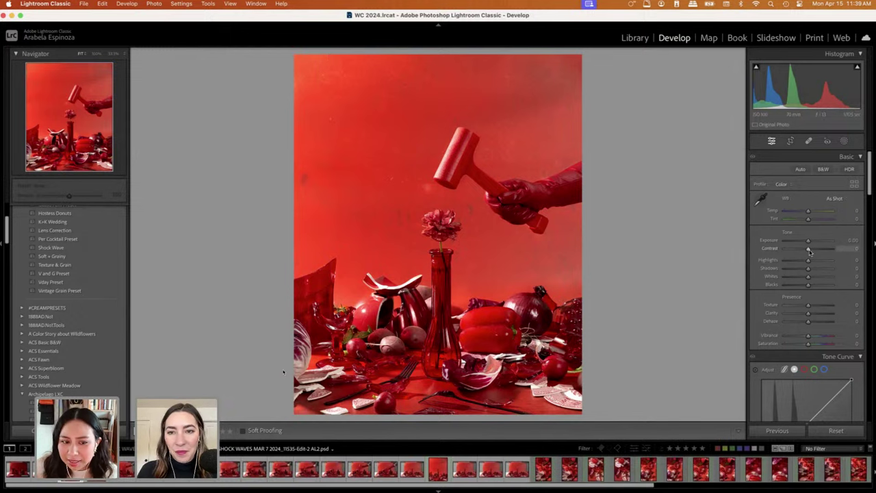
Adjust the image's tone with Contrast +22, Highlights -50, Shadows +22 and Whites -41.
{"action": "left_click_drag", "start_coordinate": [809, 252], "coordinate": [815, 252]}
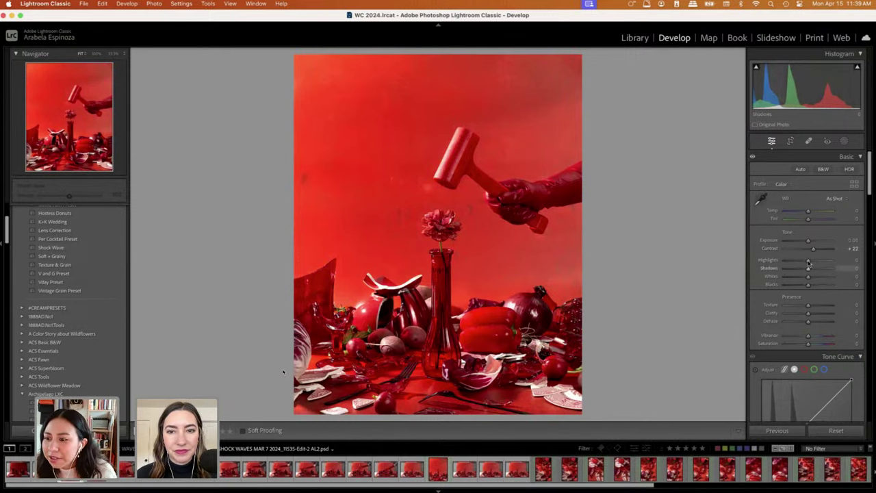
{"action": "mouse_move", "coordinate": [809, 262]}
{"action": "left_mouse_down"}
{"action": "mouse_move", "coordinate": [797, 264]}
{"action": "mouse_move", "coordinate": [813, 270]}
{"action": "left_mouse_up"}
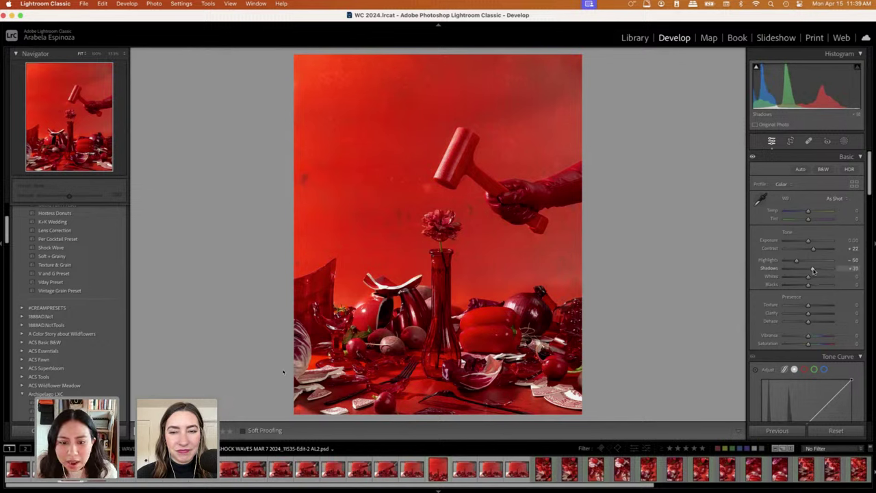
{"action": "left_click_drag", "start_coordinate": [813, 270], "coordinate": [813, 273]}
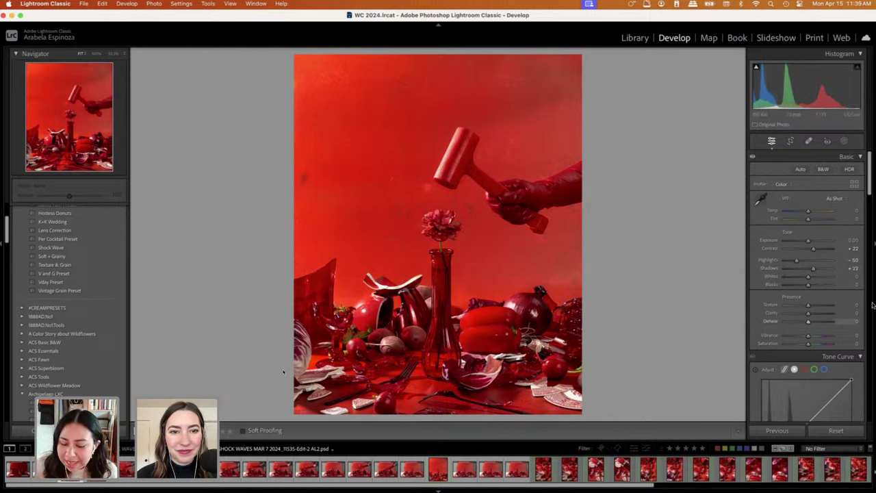
{"action": "scroll", "coordinate": [810, 264], "scroll_direction": "down", "scroll_amount": 2}
{"action": "left_click_drag", "start_coordinate": [809, 251], "coordinate": [799, 254]}
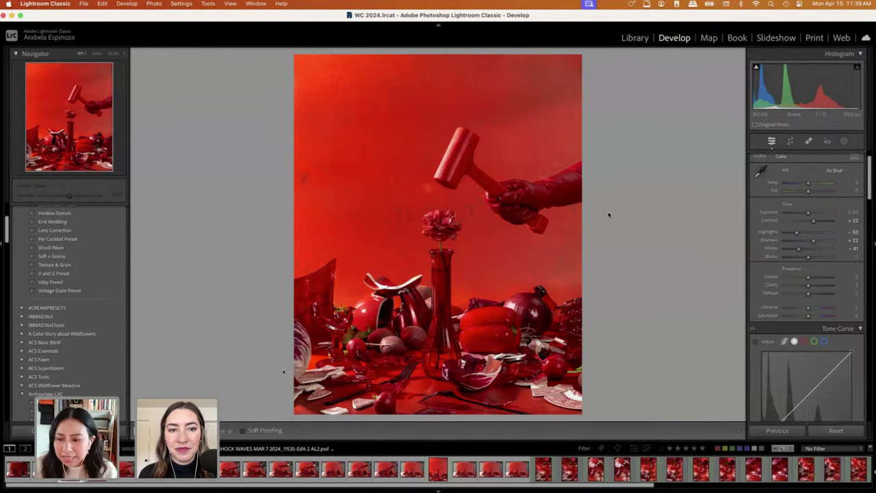
Compare the image with and without the Basic adjustments by switching them off and on repeatedly.
{"action": "scroll", "coordinate": [754, 160], "scroll_direction": "up", "scroll_amount": 2}
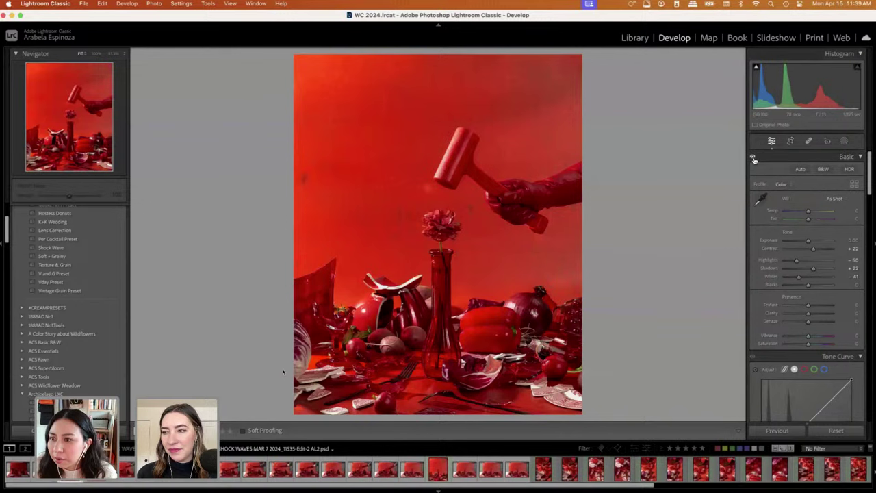
{"action": "left_click", "coordinate": [754, 160]}
{"action": "left_click", "coordinate": [754, 159]}
{"action": "left_click", "coordinate": [754, 159]}
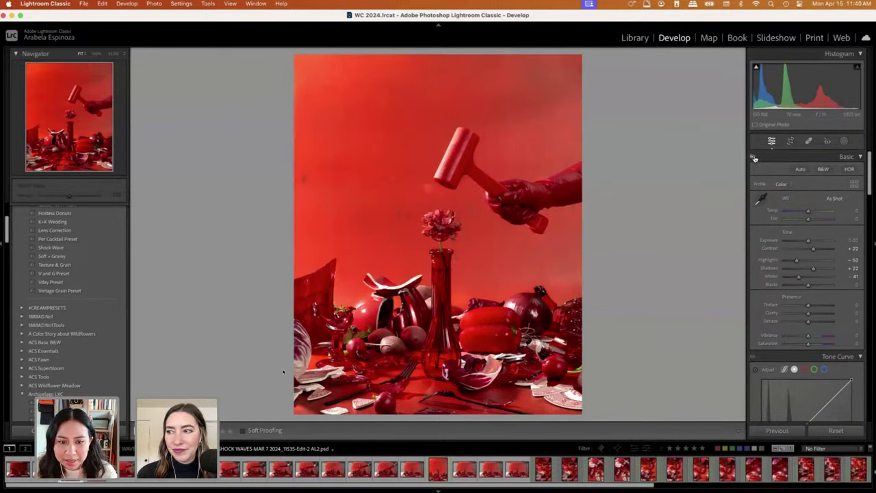
{"action": "left_click", "coordinate": [754, 158]}
{"action": "left_click", "coordinate": [754, 159]}
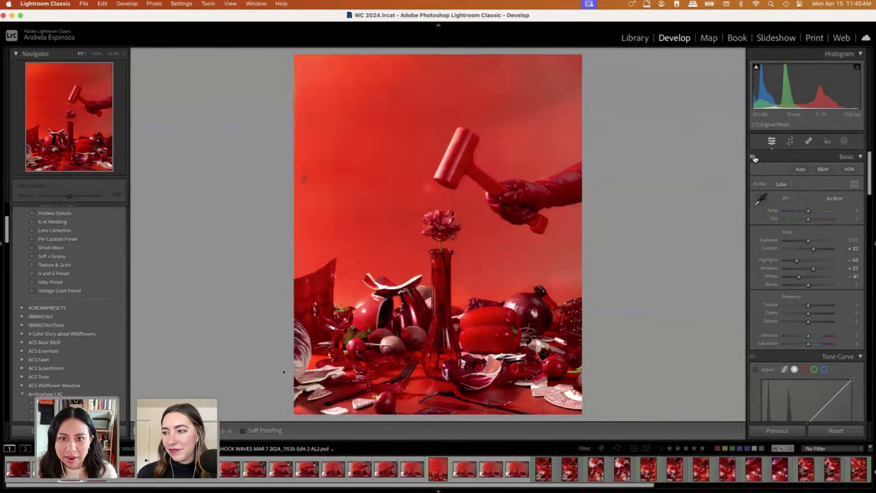
{"action": "left_click", "coordinate": [754, 158]}
{"action": "left_click", "coordinate": [754, 159]}
{"action": "left_click", "coordinate": [754, 159]}
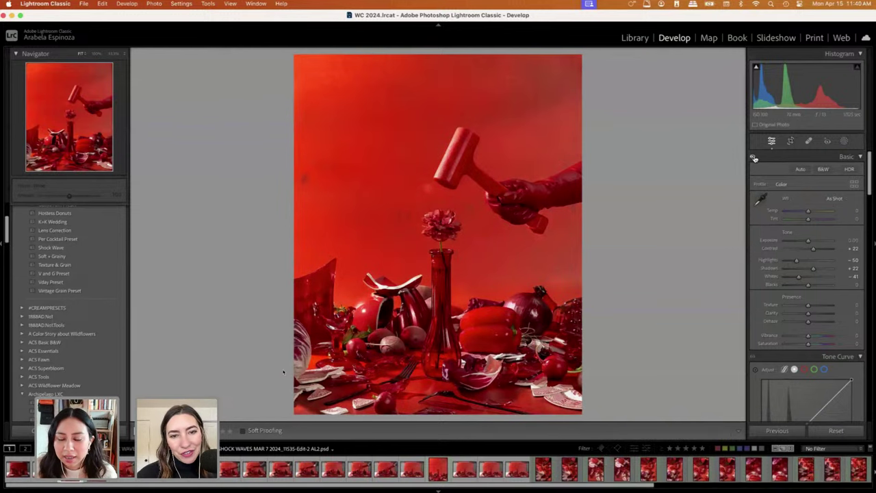
{"action": "left_click", "coordinate": [754, 159]}
{"action": "left_click", "coordinate": [754, 159]}
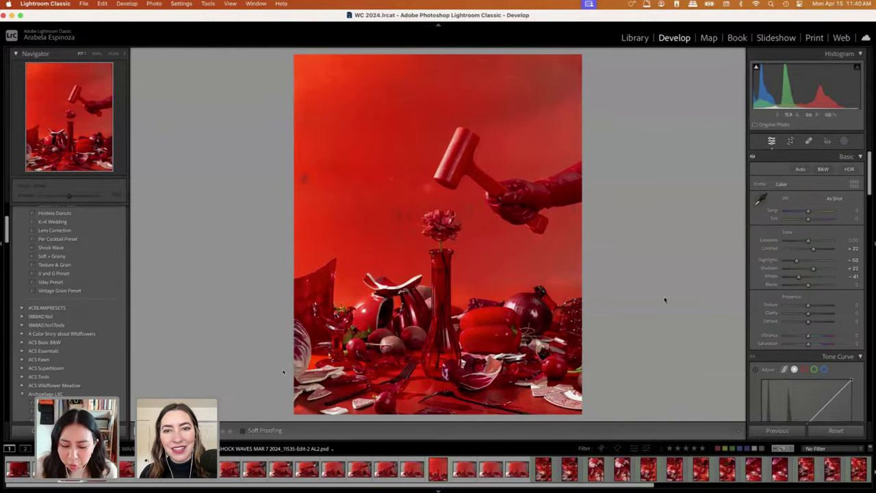
Bring out surface detail in the still life by setting Texture to +100 and Clarity to +4.
{"action": "scroll", "coordinate": [810, 304], "scroll_direction": "down", "scroll_amount": 1}
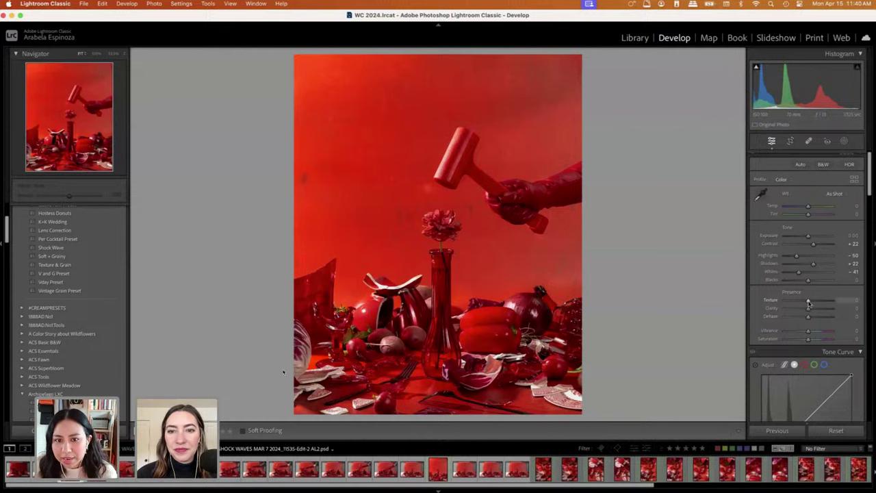
{"action": "left_click_drag", "start_coordinate": [809, 302], "coordinate": [833, 304]}
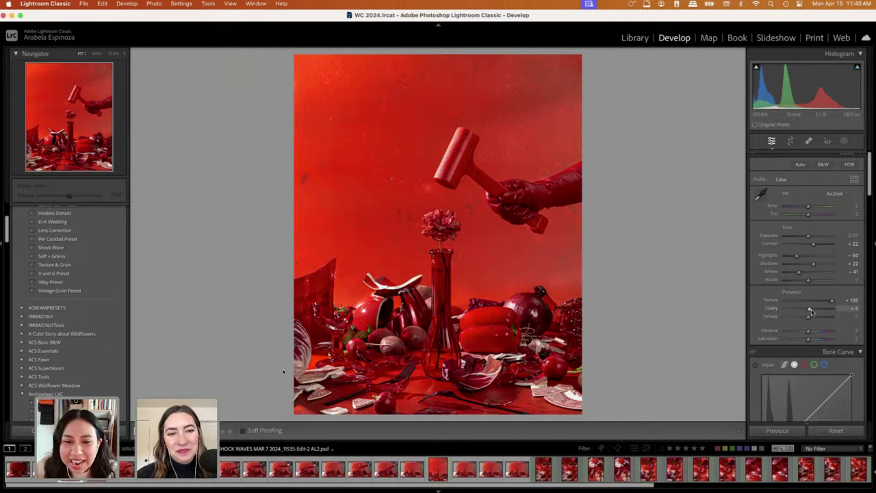
{"action": "mouse_move", "coordinate": [811, 311]}
{"action": "left_mouse_down"}
{"action": "mouse_move", "coordinate": [825, 311]}
{"action": "mouse_move", "coordinate": [810, 311]}
{"action": "left_mouse_up"}
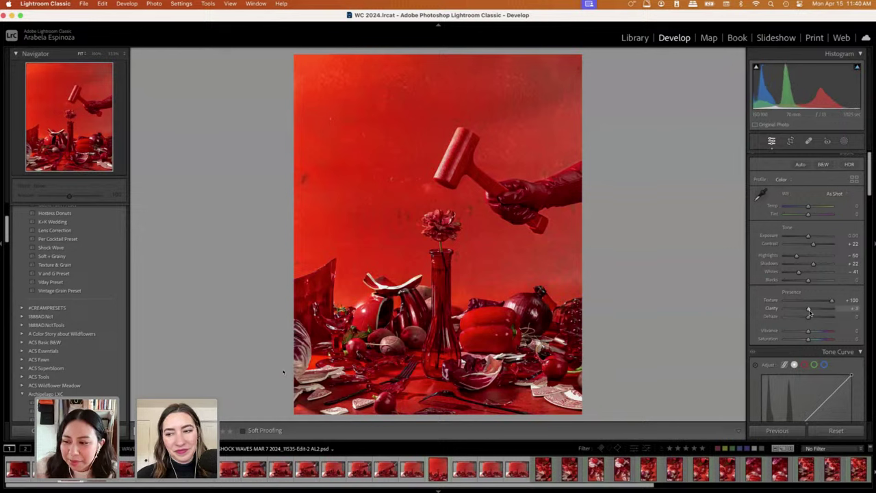
{"action": "scroll", "coordinate": [815, 301], "scroll_direction": "down", "scroll_amount": 3}
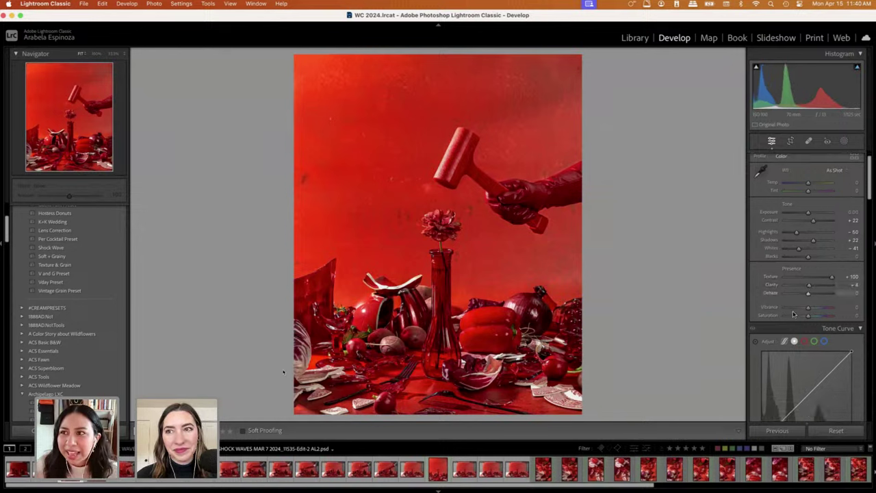
{"action": "scroll", "coordinate": [817, 295], "scroll_direction": "down", "scroll_amount": 15}
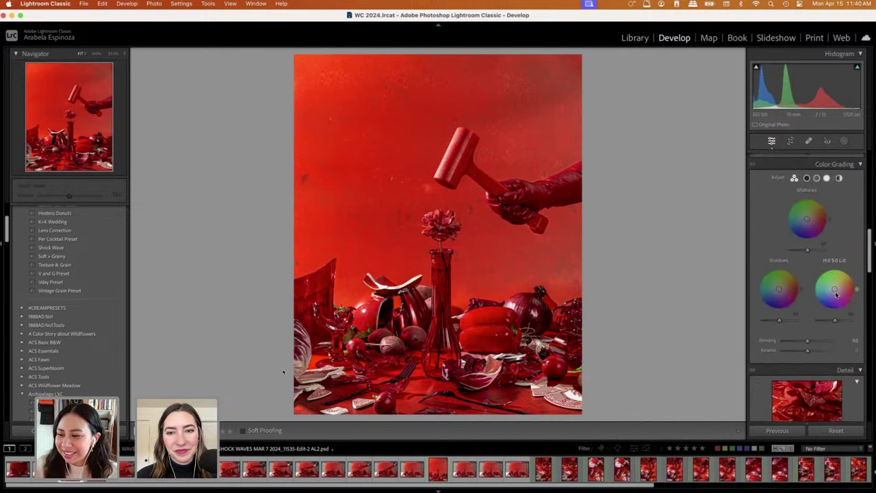
{"action": "scroll", "coordinate": [839, 293], "scroll_direction": "up", "scroll_amount": 15}
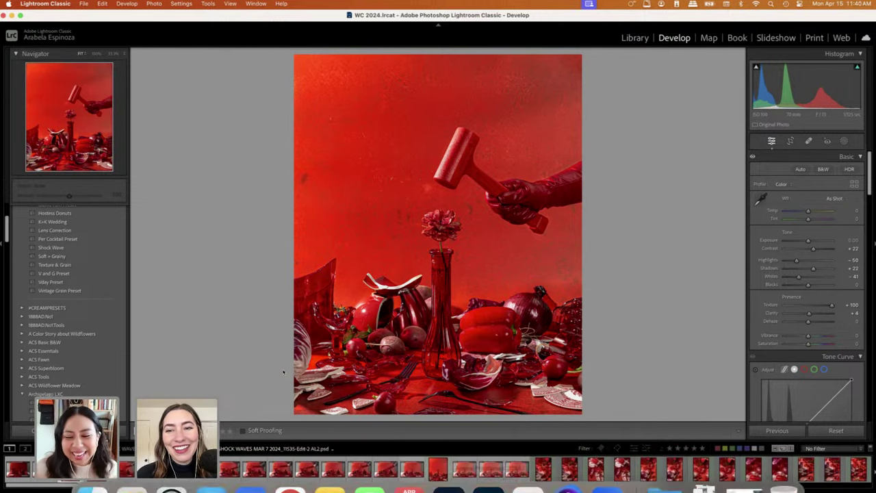
Switch to Photoshop and close the saved PSD and the gray Grit-toned copy, discarding the copy's unsaved changes.
{"action": "left_click", "coordinate": [487, 470]}
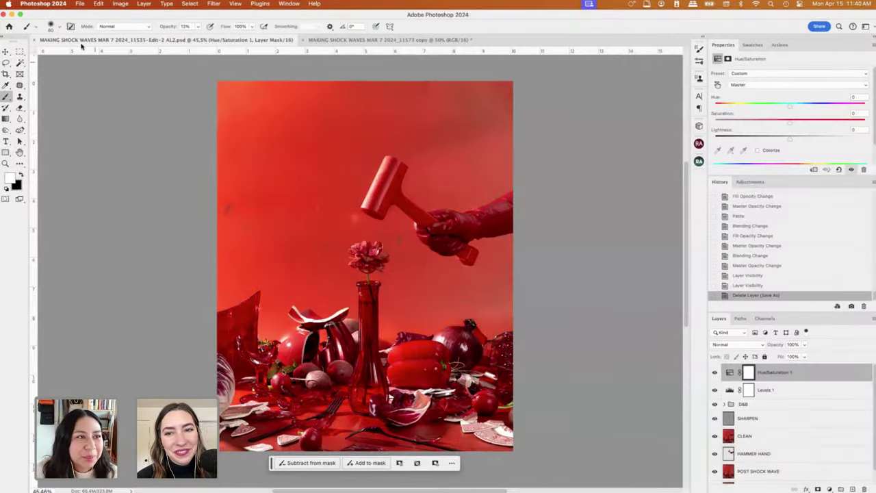
{"action": "left_click", "coordinate": [36, 39]}
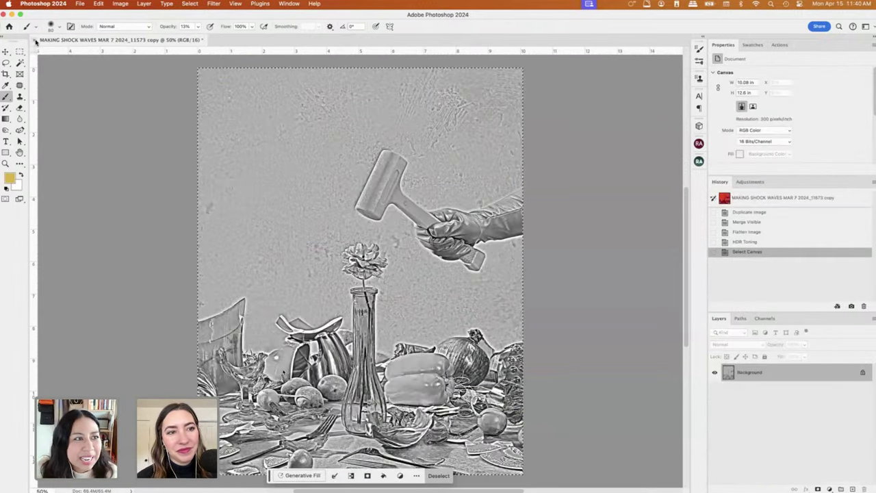
{"action": "left_click", "coordinate": [35, 39]}
{"action": "key", "text": "super+d"}
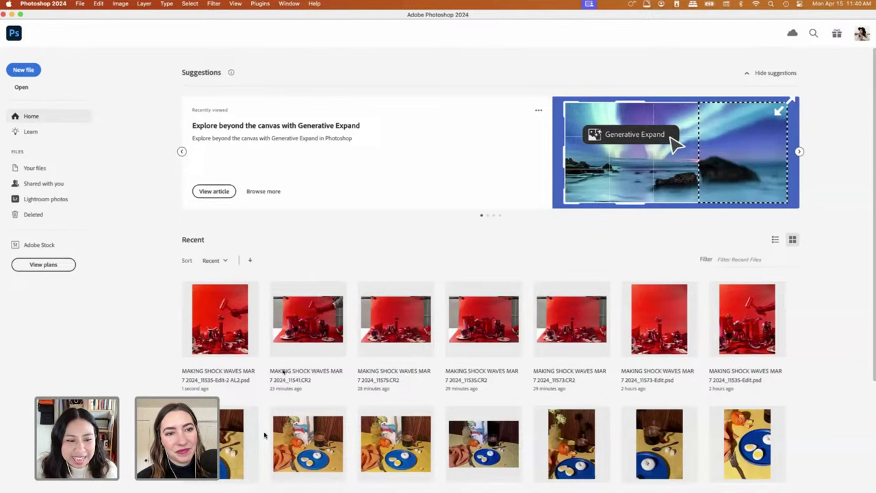
Open MAKING SHOCK WAVES MAR 7 2024_11535-Edit.psd in Photoshop from the CLIENTS, FUN SHOOTS, SHOCK WAVE, BEST folder on the weekend drive.
{"action": "left_click", "coordinate": [251, 470]}
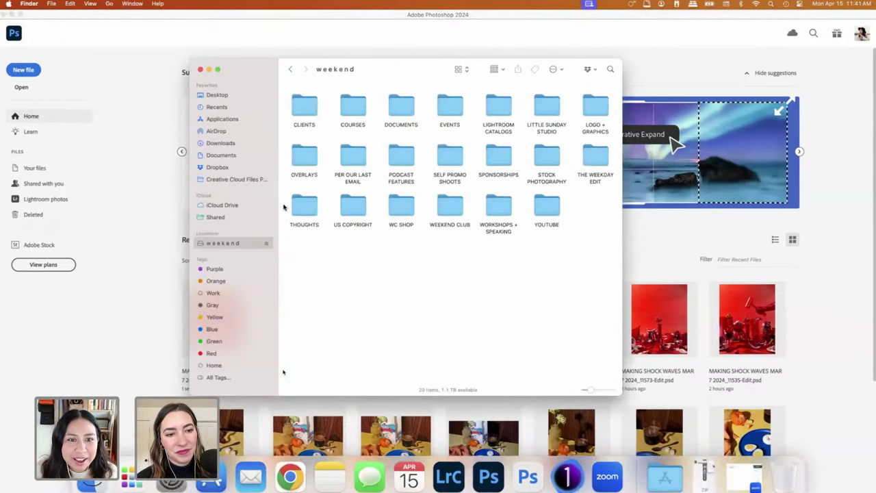
{"action": "double_click", "coordinate": [302, 118]}
{"action": "scroll", "coordinate": [501, 231], "scroll_direction": "down", "scroll_amount": 1}
{"action": "left_click", "coordinate": [412, 219]}
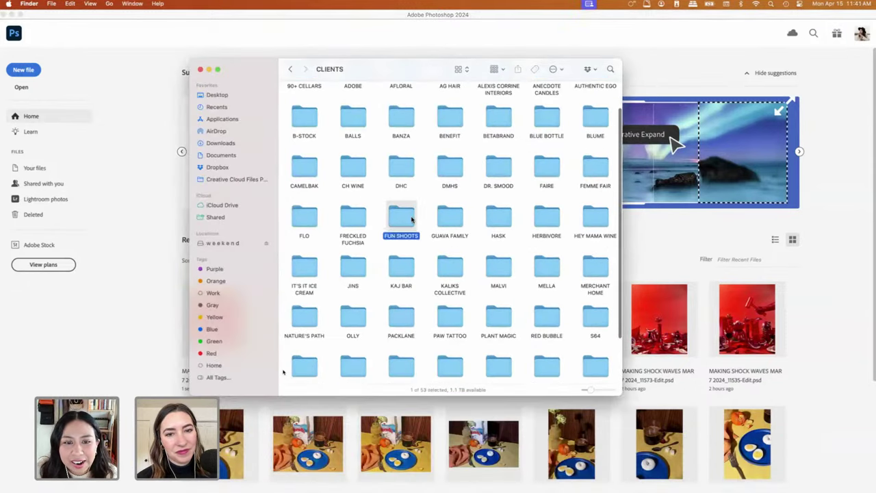
{"action": "double_click", "coordinate": [412, 219]}
{"action": "double_click", "coordinate": [497, 247]}
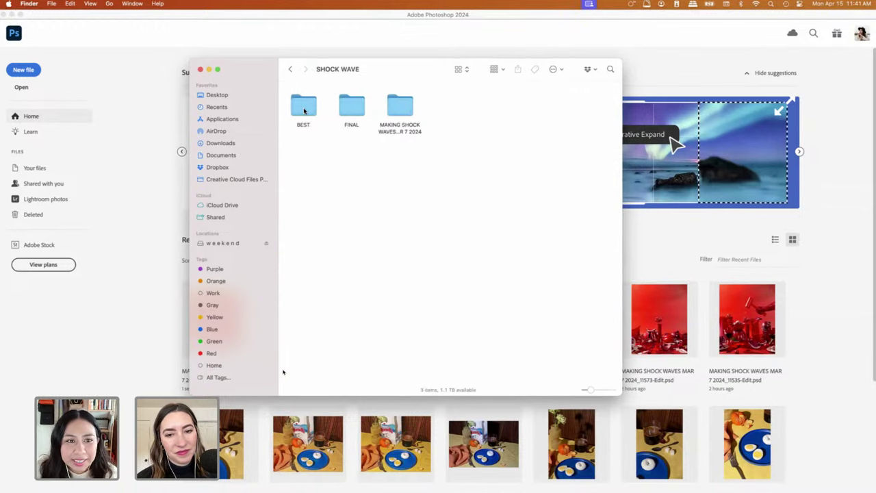
{"action": "double_click", "coordinate": [304, 111]}
{"action": "left_click", "coordinate": [401, 106]}
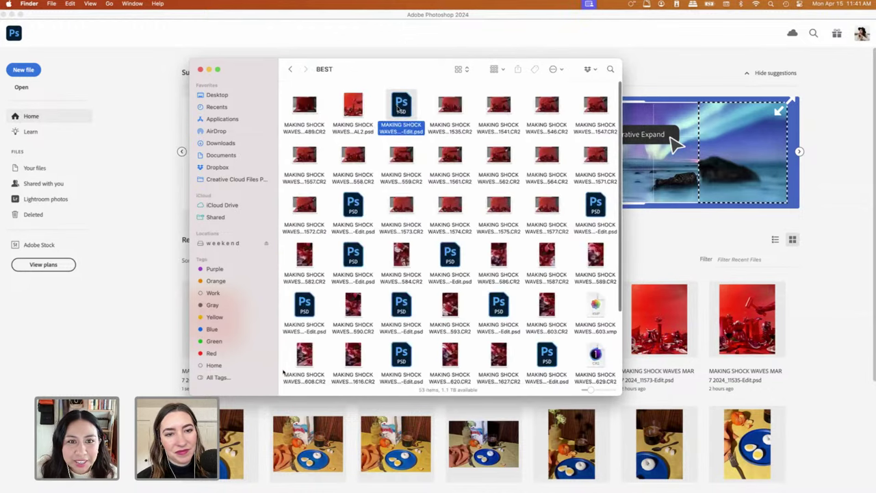
{"action": "left_click_drag", "start_coordinate": [405, 111], "coordinate": [491, 474]}
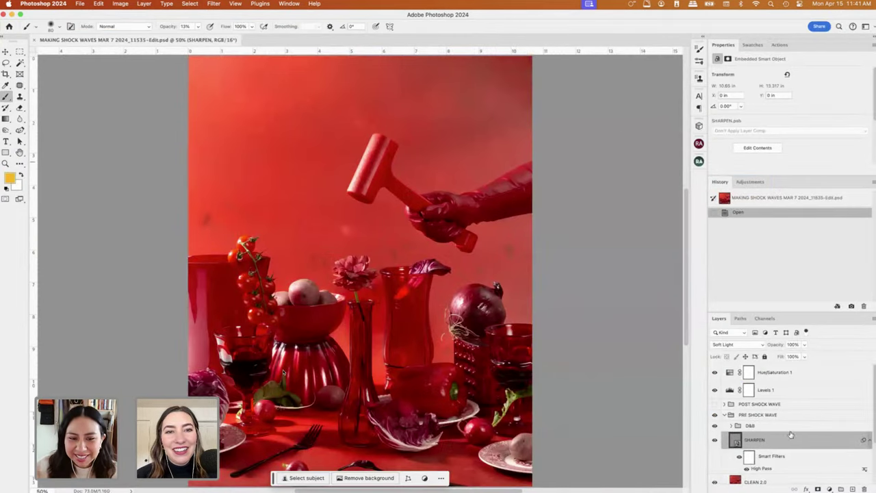
Review the layers in the PRE SHOCK WAVE group and compare the intact scene with the smashed one by toggling POST SHOCK WAVE.
{"action": "scroll", "coordinate": [784, 425], "scroll_direction": "down", "scroll_amount": 2}
{"action": "scroll", "coordinate": [776, 420], "scroll_direction": "up", "scroll_amount": 2}
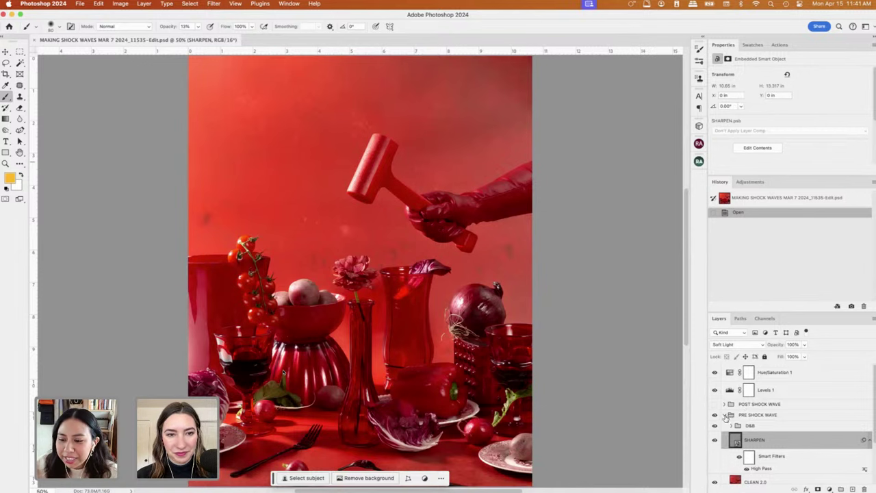
{"action": "left_click", "coordinate": [730, 416]}
{"action": "left_click", "coordinate": [715, 405]}
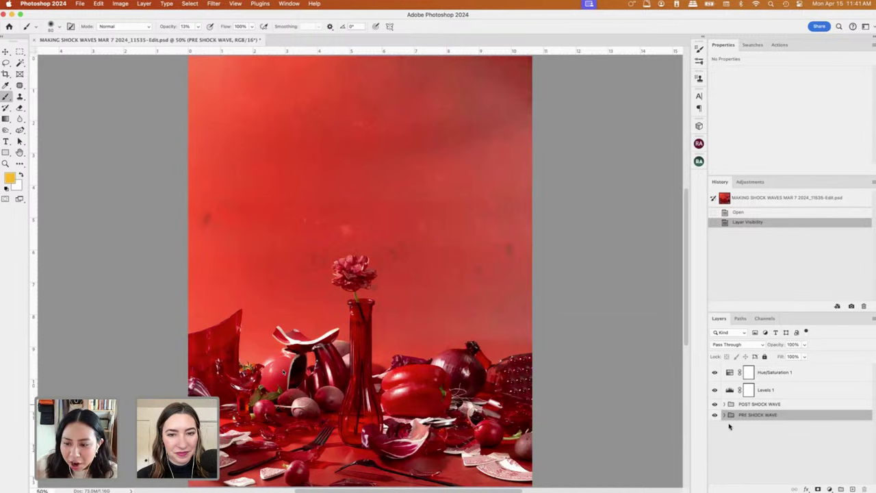
{"action": "left_click", "coordinate": [725, 415]}
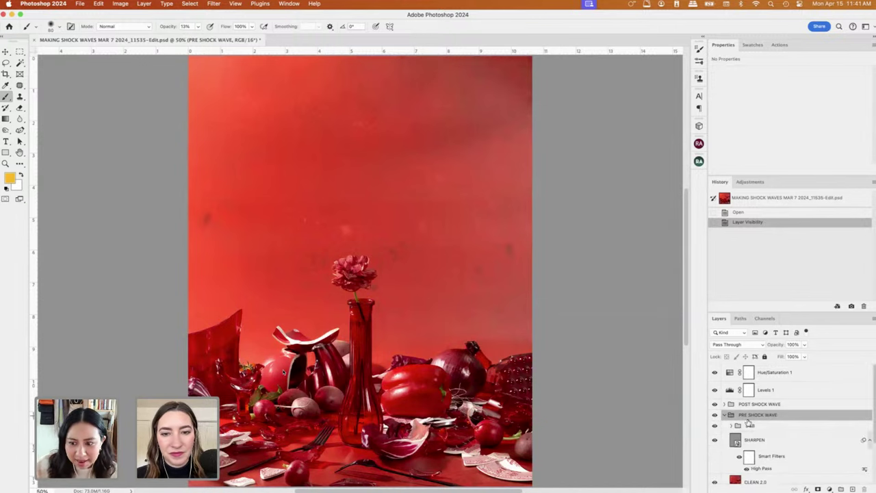
{"action": "scroll", "coordinate": [720, 404], "scroll_direction": "down", "scroll_amount": 1}
{"action": "left_click", "coordinate": [715, 400]}
{"action": "left_click", "coordinate": [726, 411]}
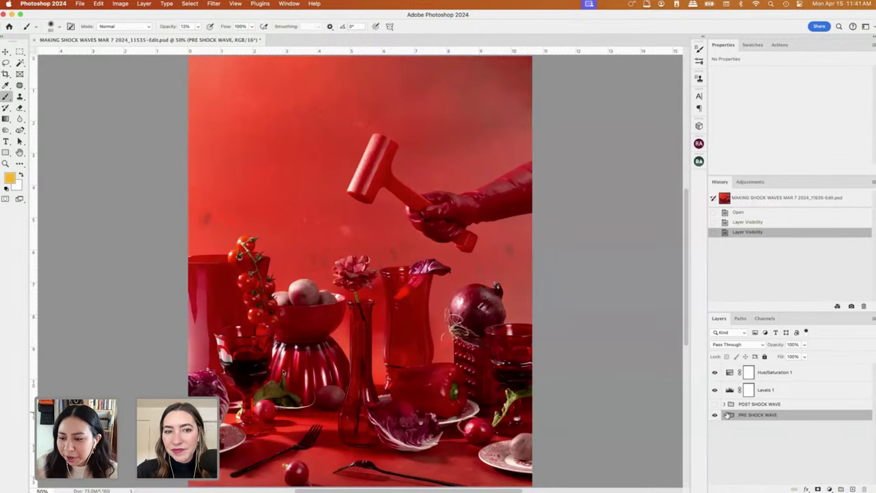
{"action": "left_click", "coordinate": [725, 416]}
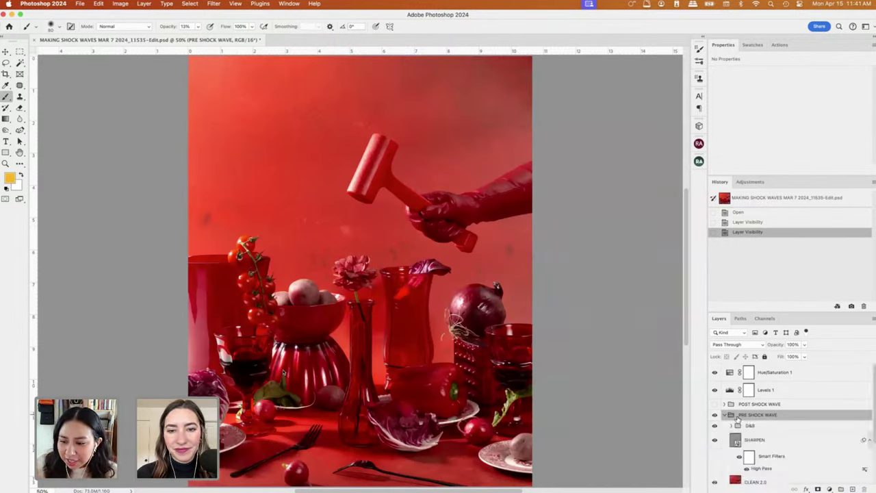
{"action": "left_click", "coordinate": [724, 416]}
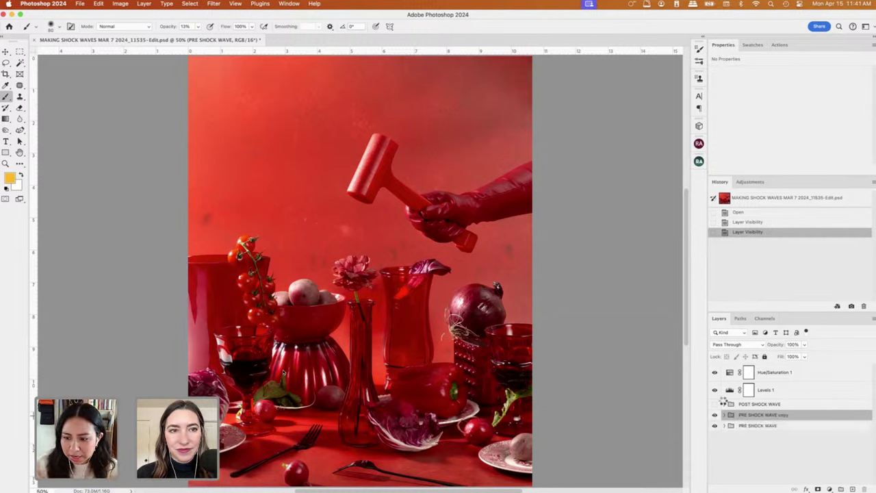
Duplicate the PRE SHOCK WAVE group and rename the copy IN SHOCK WAVE.
{"action": "key", "text": "super+j"}
{"action": "double_click", "coordinate": [768, 415]}
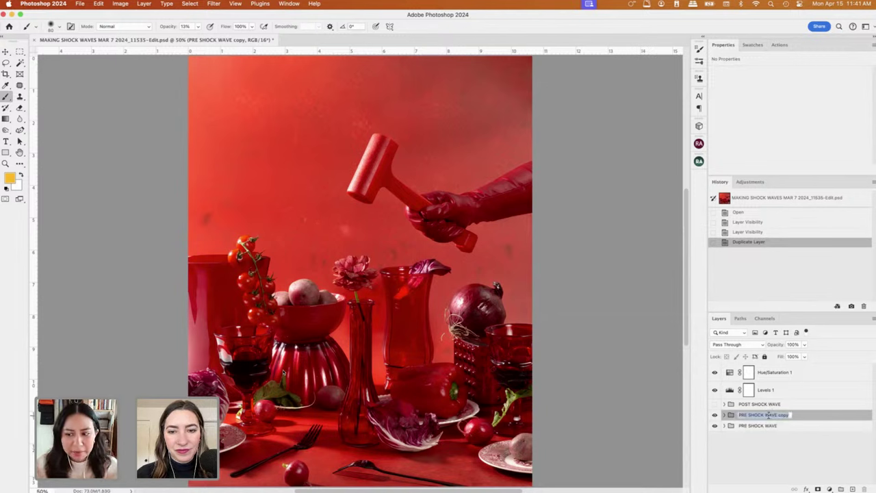
{"action": "left_click", "coordinate": [769, 415]}
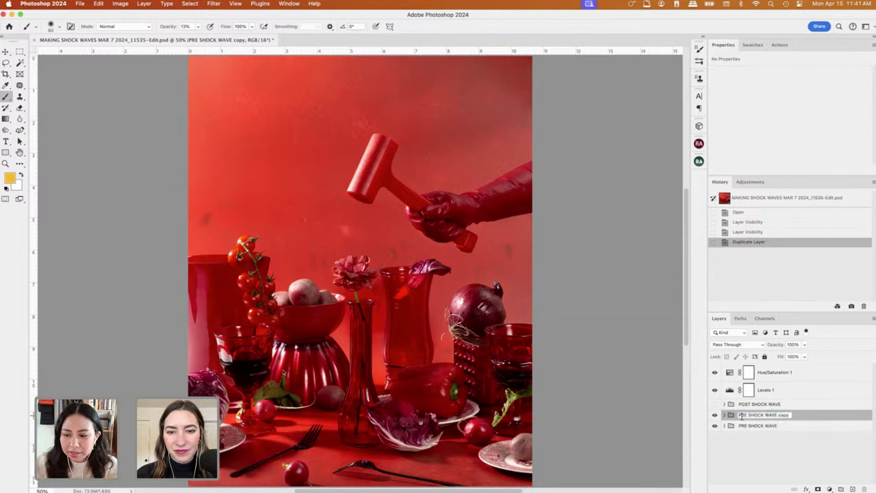
{"action": "double_click", "coordinate": [743, 415]}
{"action": "type", "text": "IN"}
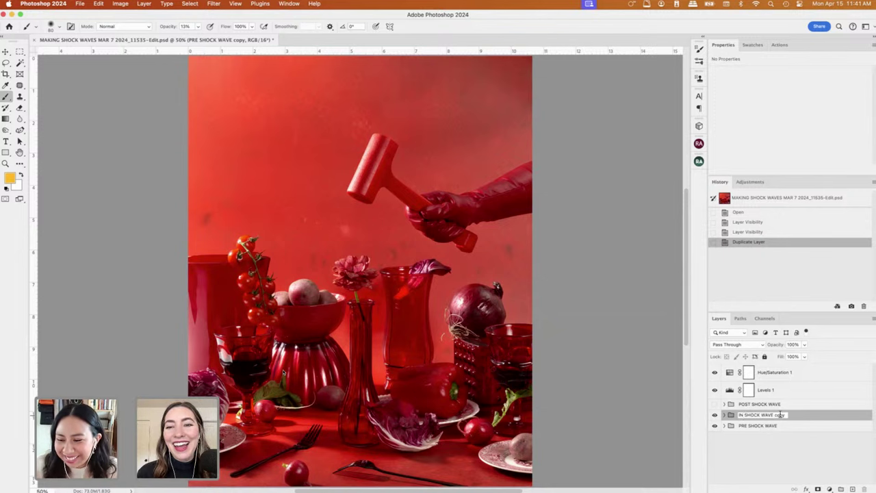
{"action": "left_click_drag", "start_coordinate": [773, 415], "coordinate": [805, 416]}
{"action": "key", "text": "BackSpace"}
{"action": "key", "text": "Return"}
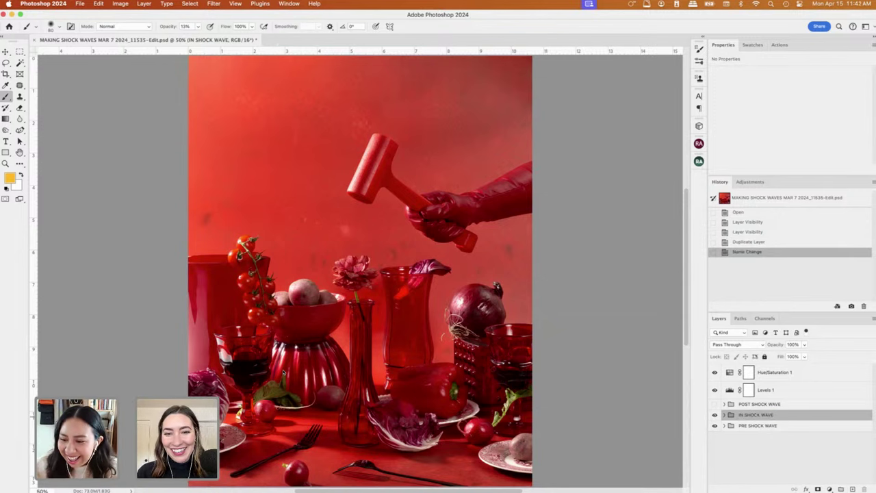
Briefly show and hide the POST SHOCK WAVE group and check the contents of the IN SHOCK WAVE group.
{"action": "left_click", "coordinate": [715, 404]}
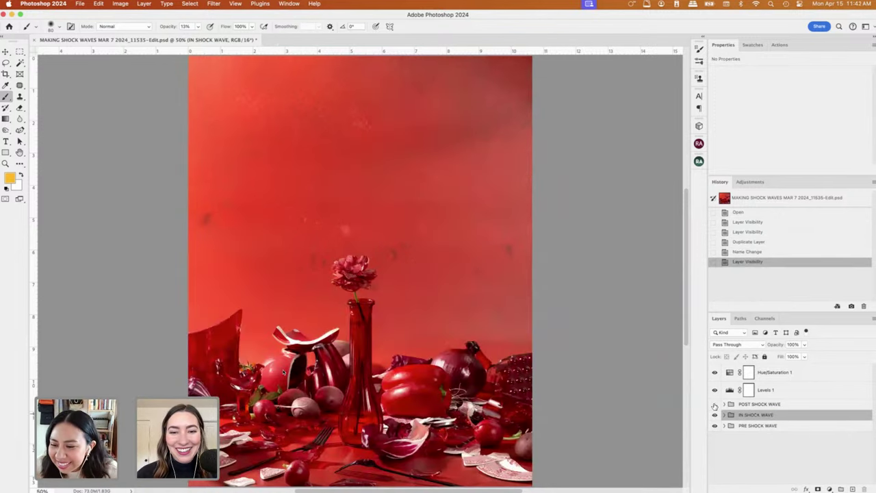
{"action": "left_click", "coordinate": [715, 404]}
{"action": "left_click", "coordinate": [726, 415]}
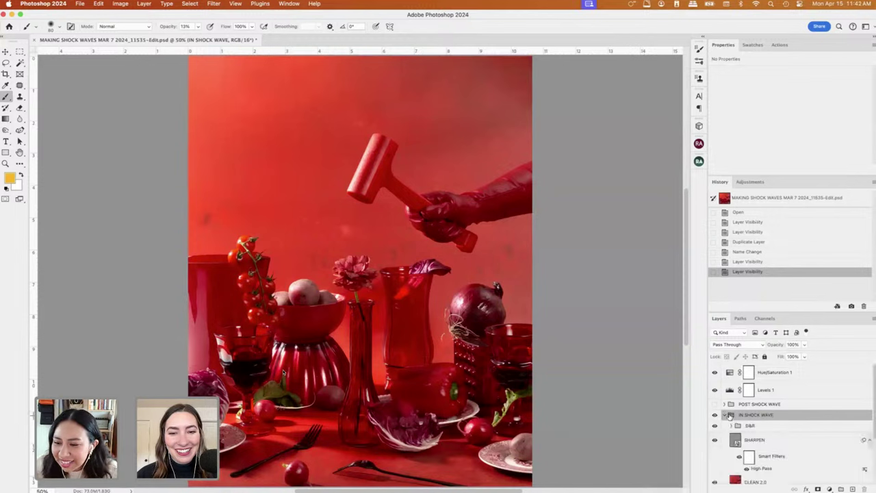
{"action": "left_click", "coordinate": [726, 415]}
Duplicate the RED GLOVE + HAMMER layer twice, placing one copy above the IN SHOCK WAVE group and the other above POST SHOCK WAVE.
{"action": "left_click", "coordinate": [726, 426]}
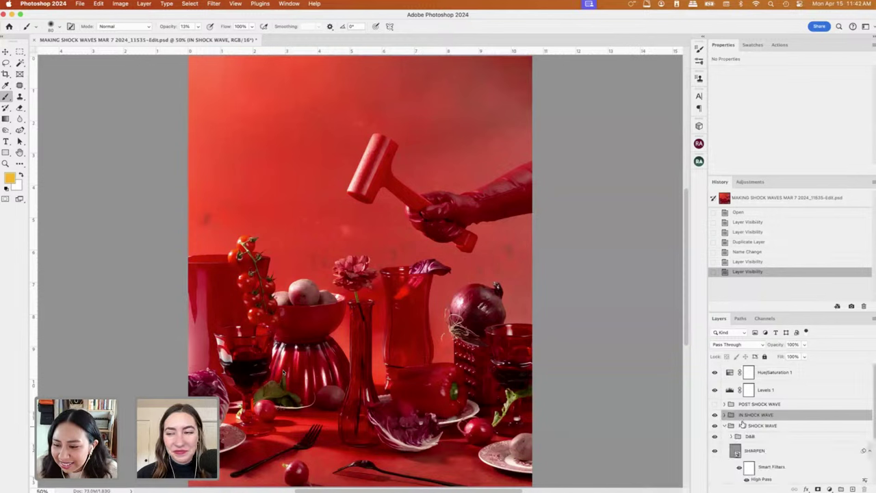
{"action": "scroll", "coordinate": [753, 432], "scroll_direction": "down", "scroll_amount": 3}
{"action": "left_click", "coordinate": [777, 457]}
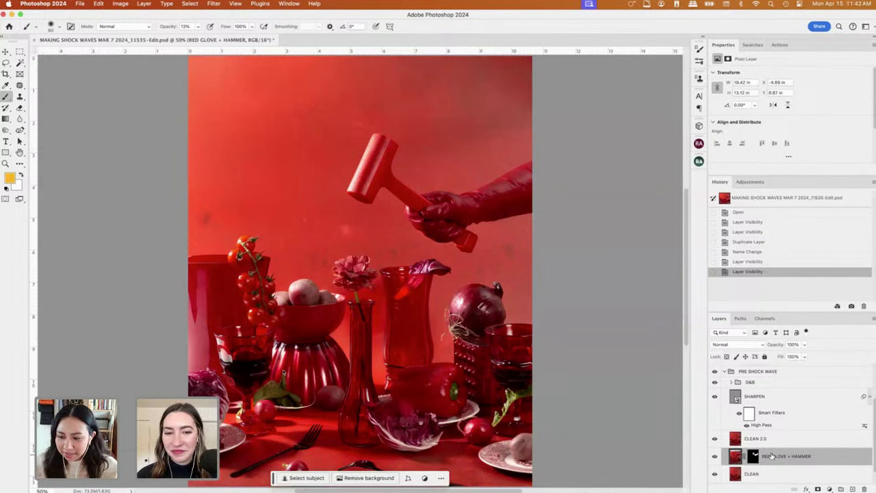
{"action": "scroll", "coordinate": [774, 456], "scroll_direction": "down", "scroll_amount": 1}
{"action": "scroll", "coordinate": [773, 452], "scroll_direction": "up", "scroll_amount": 2}
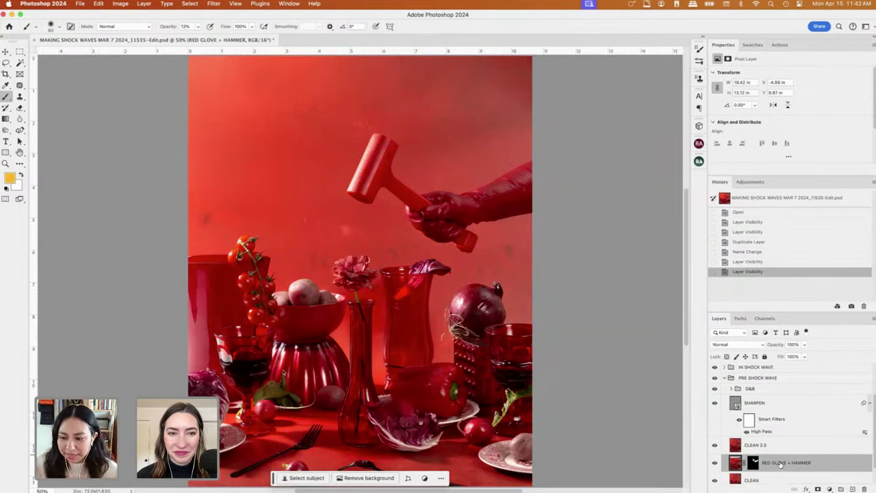
{"action": "key", "text": "ctrl+j"}
{"action": "left_click_drag", "start_coordinate": [780, 464], "coordinate": [784, 400]}
{"action": "key", "text": "ctrl+j"}
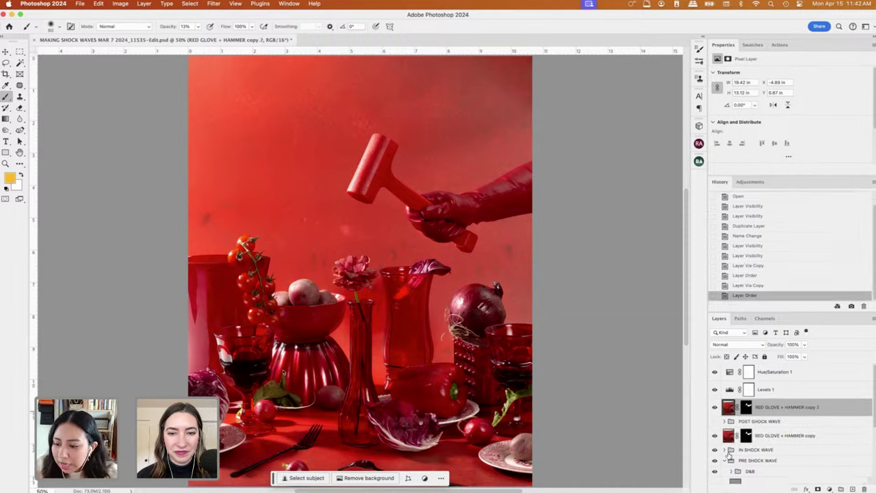
Inspect the dodge and burn curves in the PRE SHOCK WAVE group's D&B folder and collapse both groups.
{"action": "scroll", "coordinate": [730, 460], "scroll_direction": "down", "scroll_amount": 1}
{"action": "left_click", "coordinate": [732, 469]}
{"action": "scroll", "coordinate": [732, 468], "scroll_direction": "down", "scroll_amount": 2}
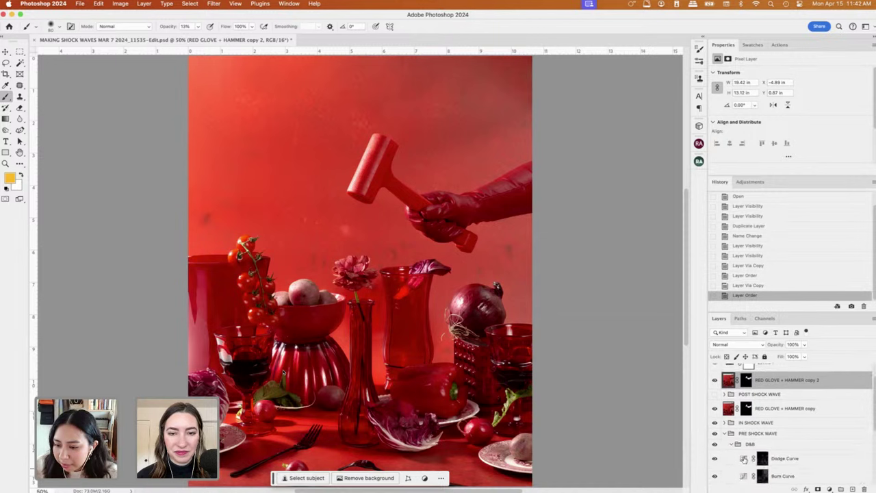
{"action": "left_click", "coordinate": [733, 426]}
{"action": "left_click", "coordinate": [725, 415]}
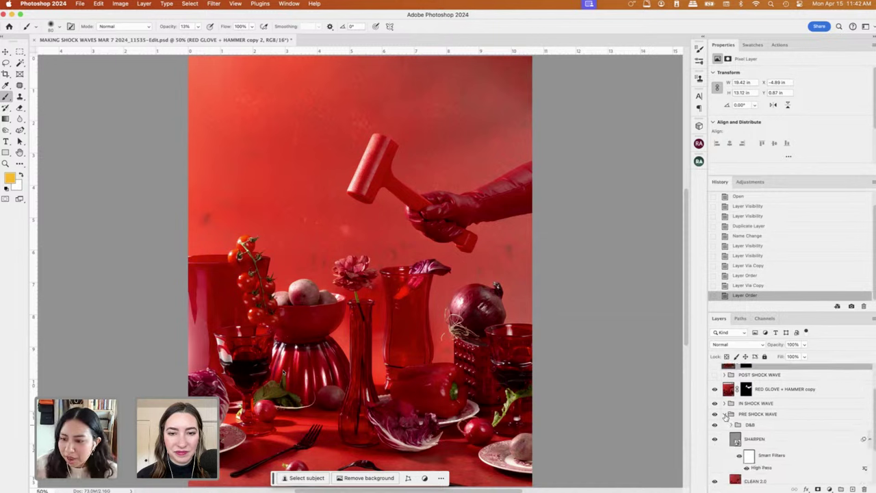
Show the POST SHOCK WAVE group and move the RED GLOVE + HAMMER copy 2 layer inside it, between SHARPEN and CLEAN.
{"action": "scroll", "coordinate": [753, 423], "scroll_direction": "up", "scroll_amount": 2}
{"action": "left_click", "coordinate": [725, 422]}
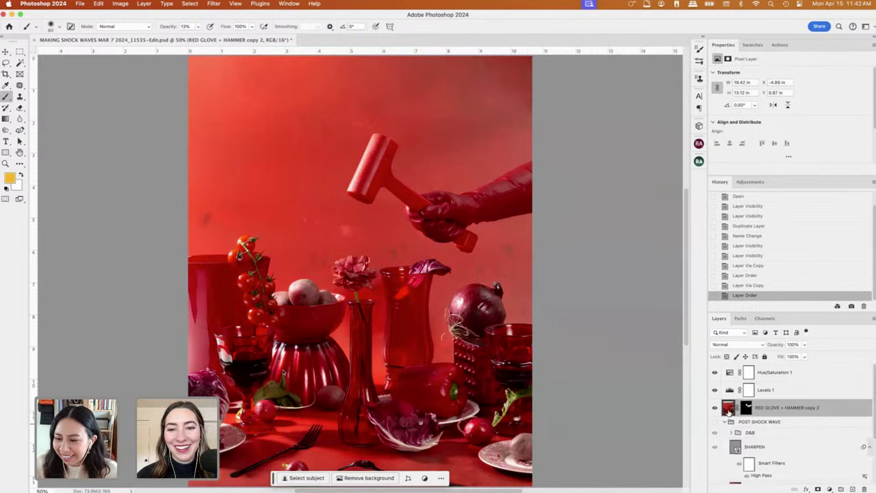
{"action": "scroll", "coordinate": [727, 418], "scroll_direction": "down", "scroll_amount": 1}
{"action": "left_click", "coordinate": [715, 399]}
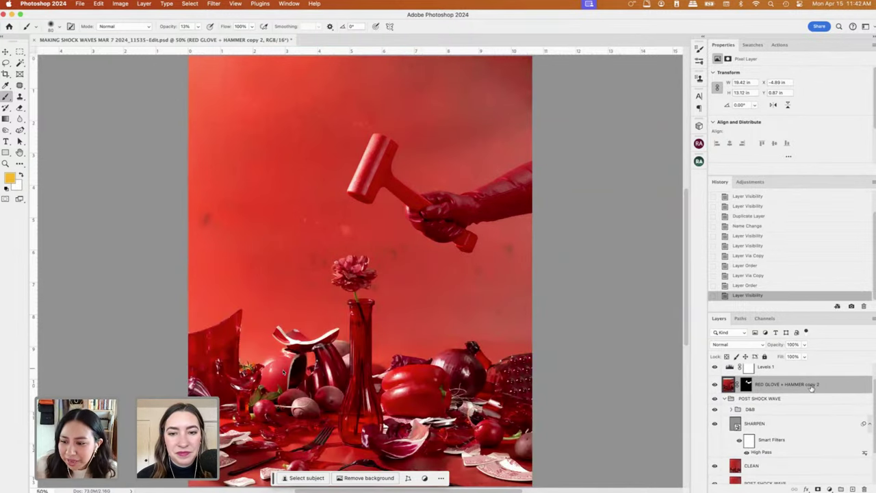
{"action": "left_click_drag", "start_coordinate": [811, 386], "coordinate": [782, 452]}
Hide the SHARPEN layer in POST SHOCK WAVE and check its High Pass filter settings, leaving the dialog without changes.
{"action": "left_click", "coordinate": [715, 409]}
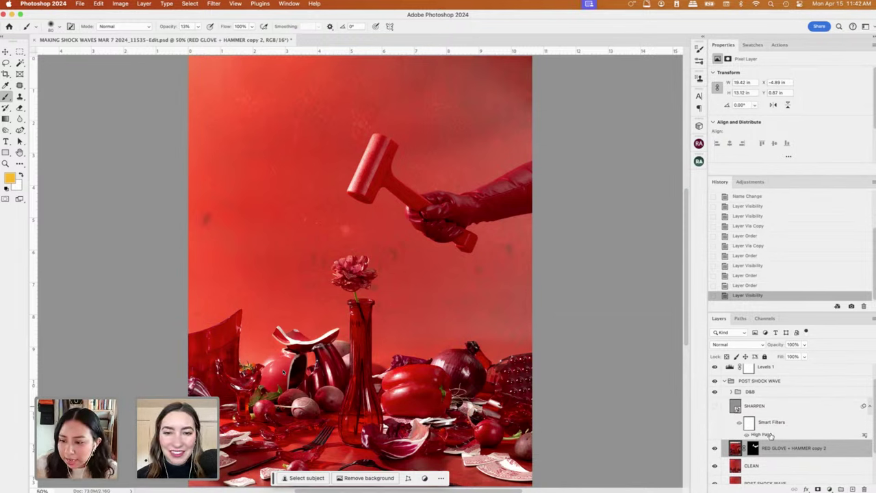
{"action": "double_click", "coordinate": [761, 436]}
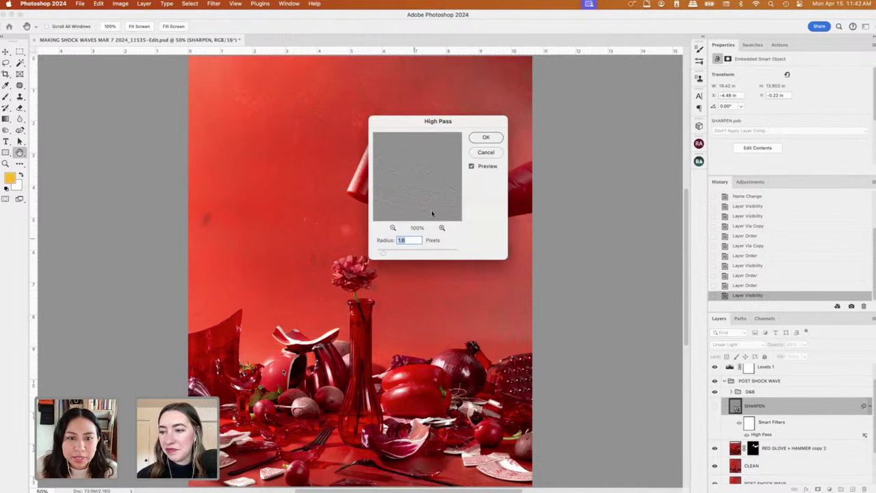
{"action": "key", "text": "Escape"}
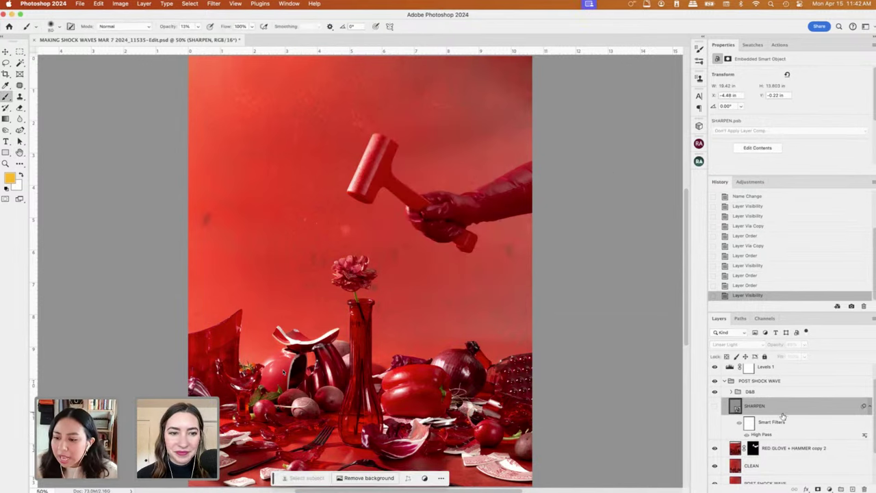
{"action": "left_click", "coordinate": [768, 451]}
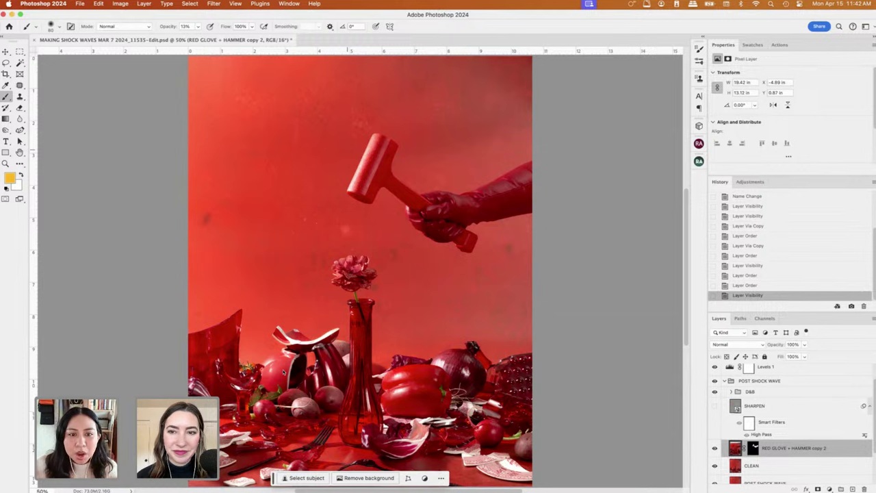
Compare the smashed scene with and without the D&B group in POST SHOCK WAVE.
{"action": "scroll", "coordinate": [780, 449], "scroll_direction": "down", "scroll_amount": 1}
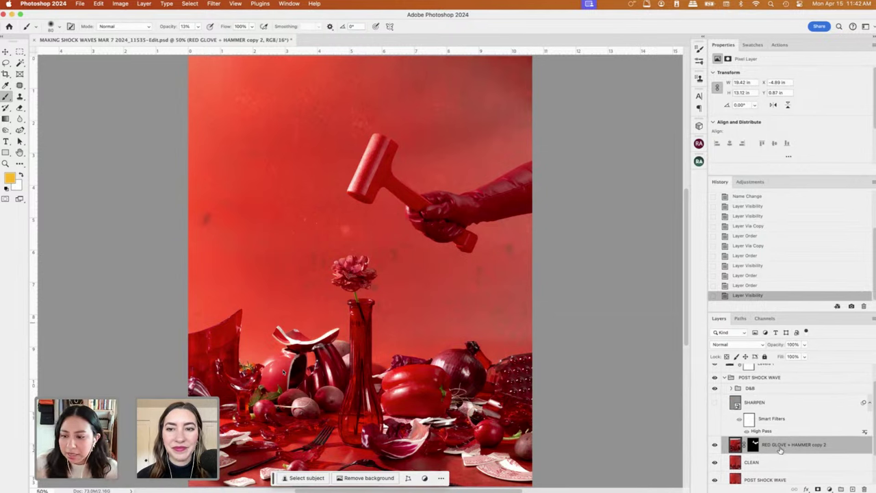
{"action": "left_click", "coordinate": [716, 389]}
{"action": "left_click", "coordinate": [715, 389]}
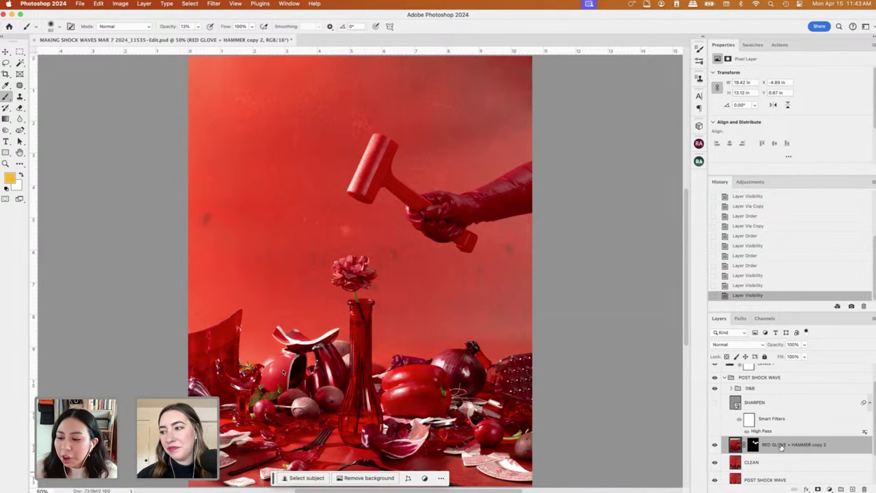
Select the RED GLOVE + HAMMER copy 2 layer and hide the D&B group in POST SHOCK WAVE.
{"action": "right_click", "coordinate": [781, 446]}
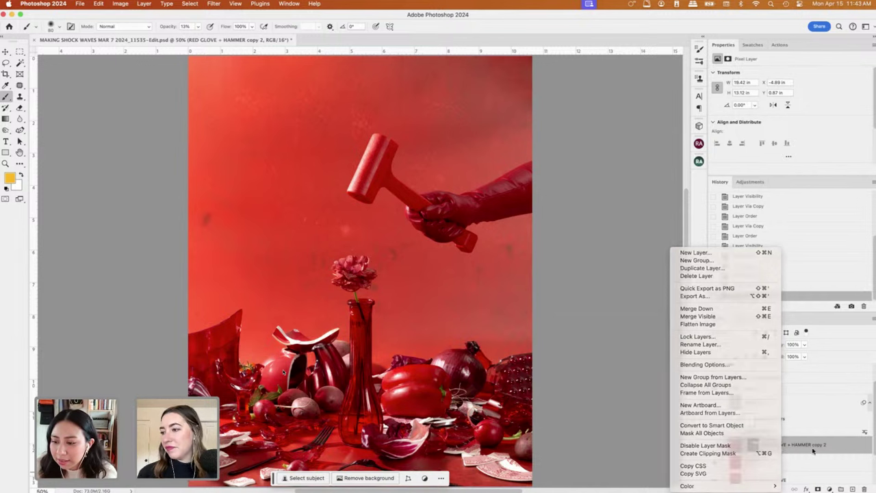
{"action": "left_click", "coordinate": [813, 451]}
{"action": "left_click", "coordinate": [781, 404]}
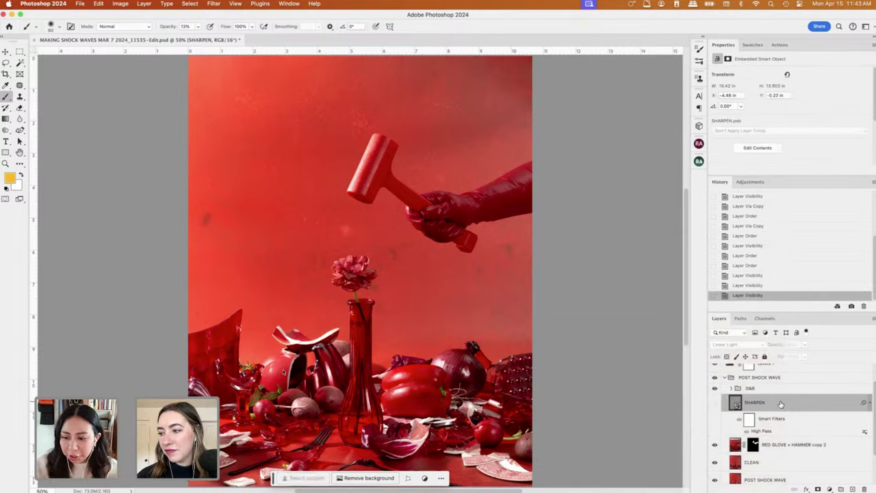
{"action": "left_click", "coordinate": [787, 447]}
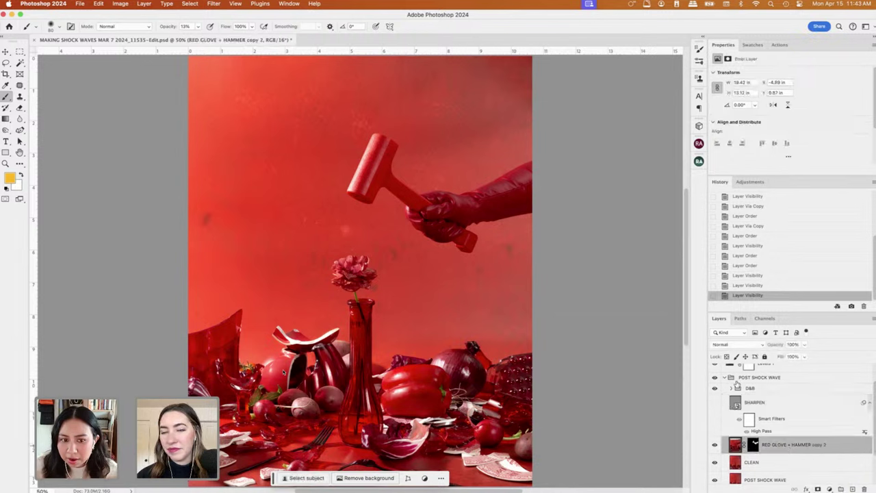
{"action": "left_click", "coordinate": [715, 389]}
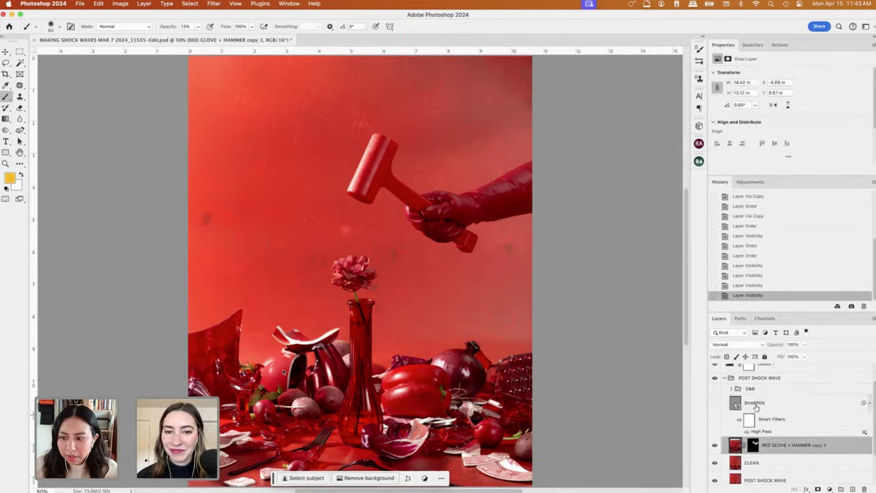
Hide the Hue/Saturation 1 and Levels 1 adjustments and paste a merged copy of the whole canvas above RED GLOVE + HAMMER copy 2.
{"action": "scroll", "coordinate": [746, 408], "scroll_direction": "up", "scroll_amount": 2}
{"action": "left_click_drag", "start_coordinate": [715, 372], "coordinate": [715, 390]}
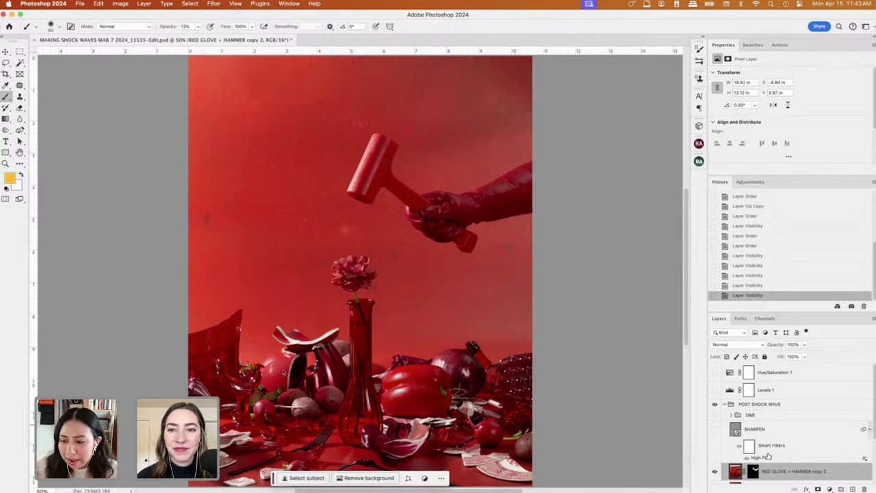
{"action": "scroll", "coordinate": [771, 459], "scroll_direction": "down", "scroll_amount": 1}
{"action": "key", "text": "super+a"}
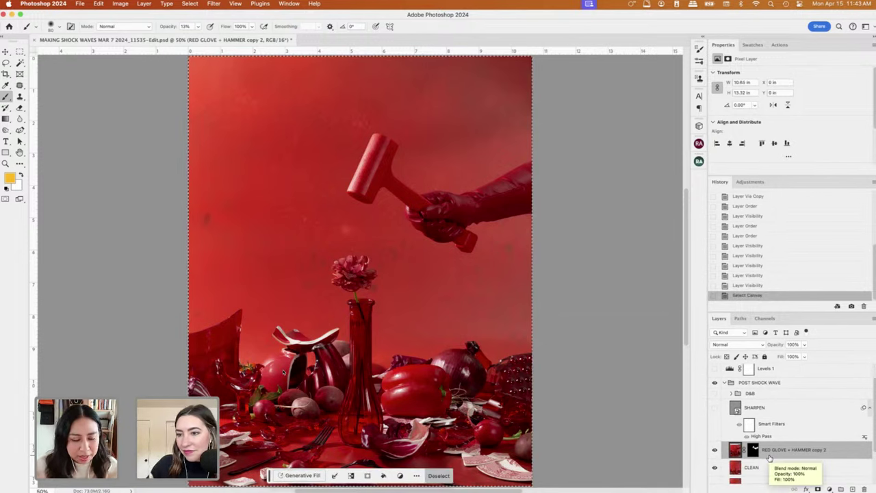
{"action": "key", "text": "super+c"}
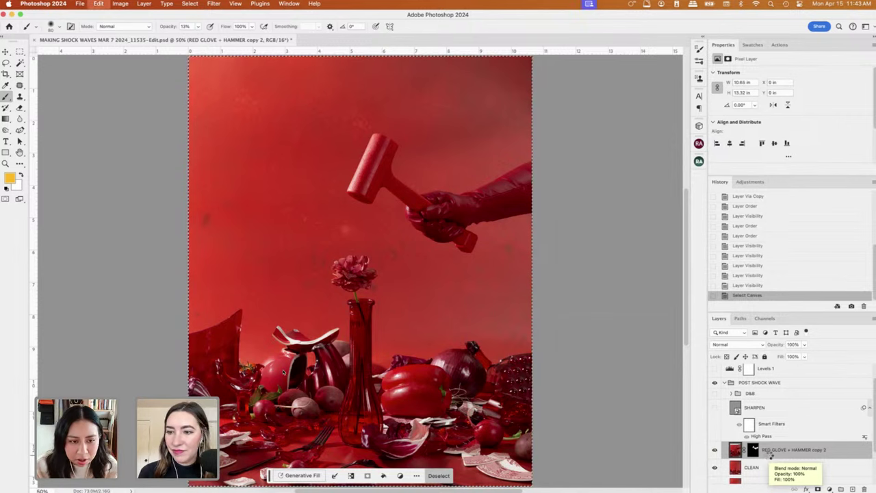
{"action": "key", "text": "super+v"}
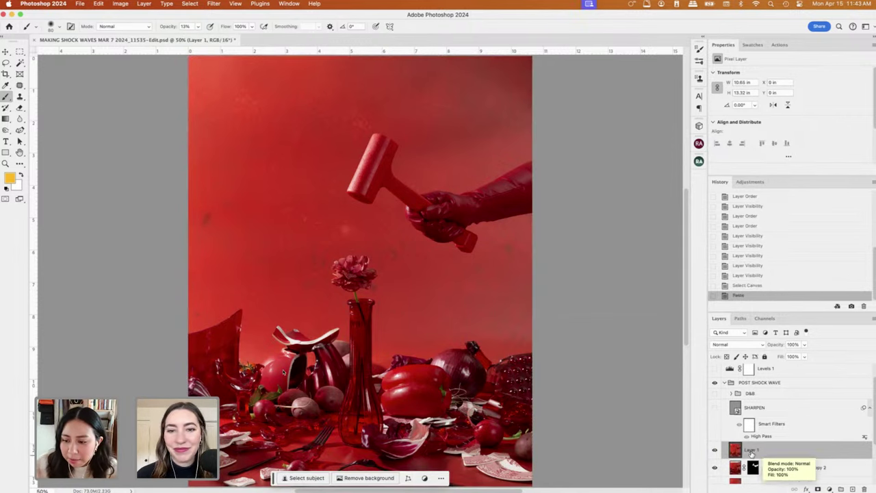
Rename the pasted layer as SHARPEN and convert it to a smart object.
{"action": "double_click", "coordinate": [752, 450]}
{"action": "type", "text": "SHARPEN"}
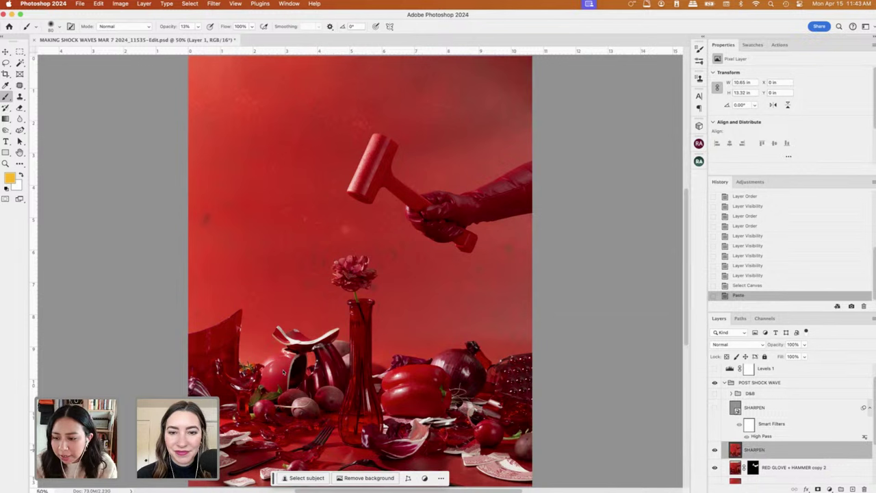
{"action": "key", "text": "Return"}
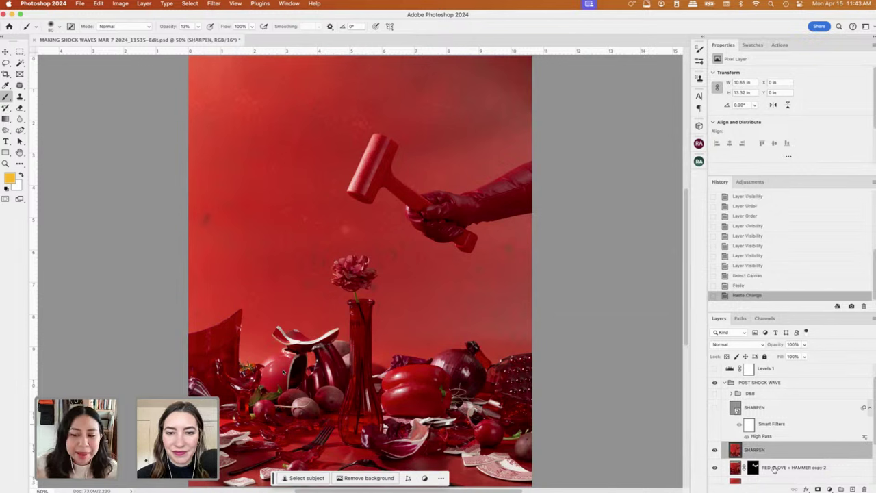
{"action": "scroll", "coordinate": [728, 390], "scroll_direction": "down", "scroll_amount": 1}
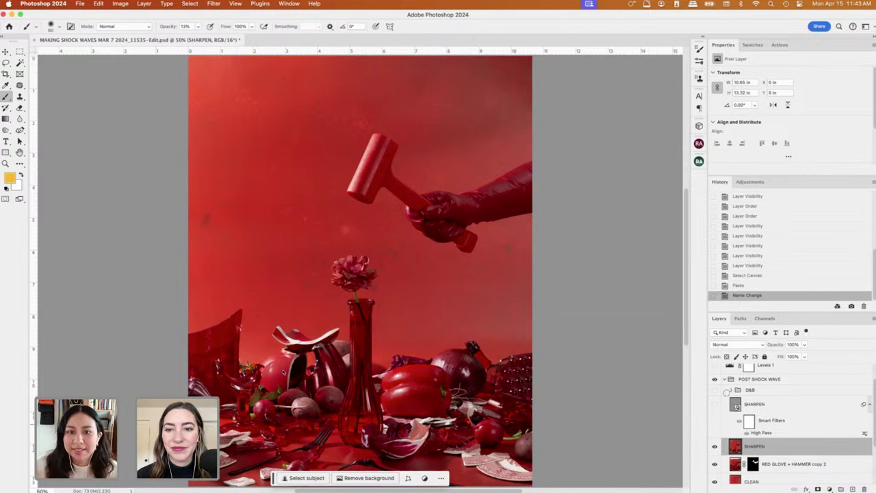
{"action": "scroll", "coordinate": [774, 418], "scroll_direction": "down", "scroll_amount": 2}
{"action": "right_click", "coordinate": [774, 423]}
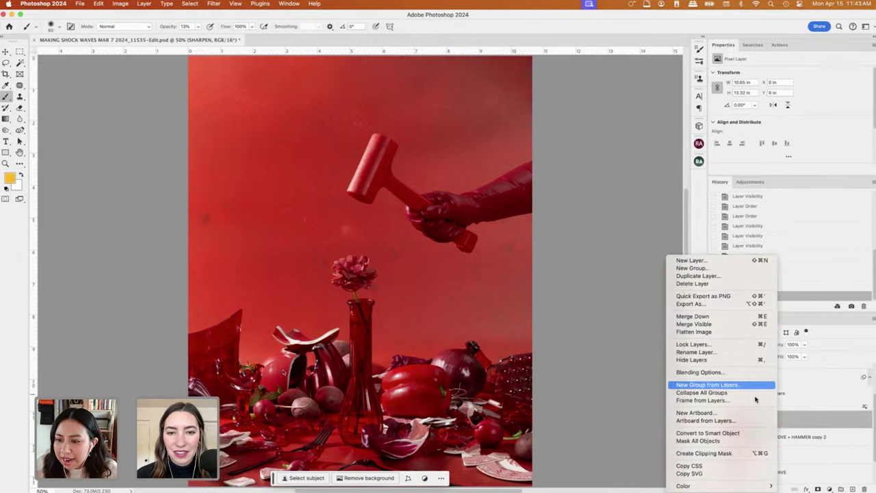
{"action": "left_click", "coordinate": [731, 434]}
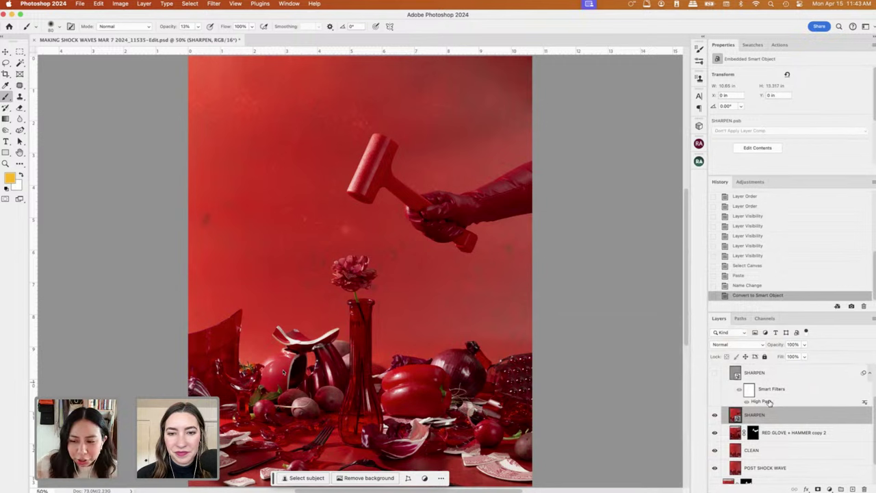
Move the High Pass smart filter from the old SHARPEN layer to the new one, then select the new layer and expand its filters.
{"action": "left_click_drag", "start_coordinate": [770, 403], "coordinate": [773, 418]}
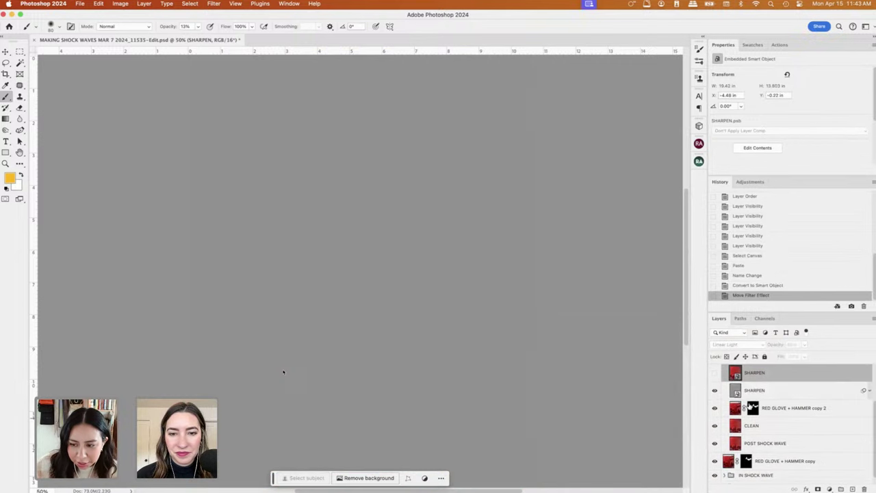
{"action": "left_click", "coordinate": [783, 396]}
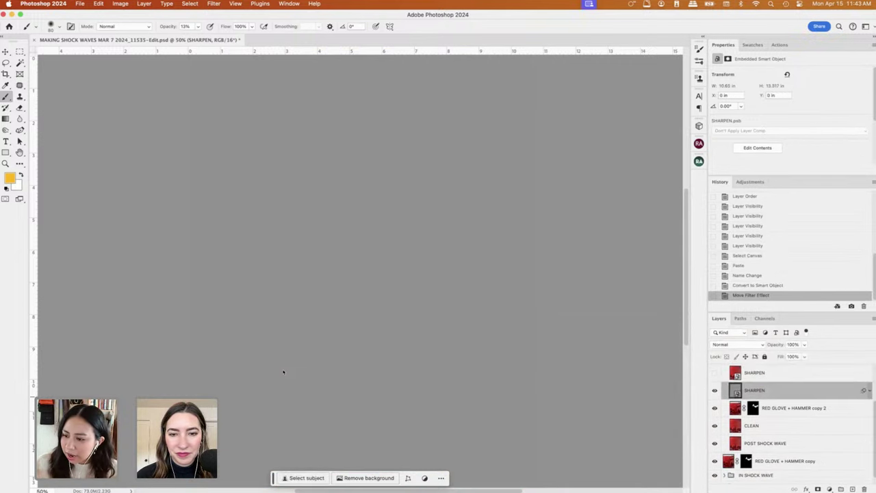
{"action": "left_click", "coordinate": [870, 391]}
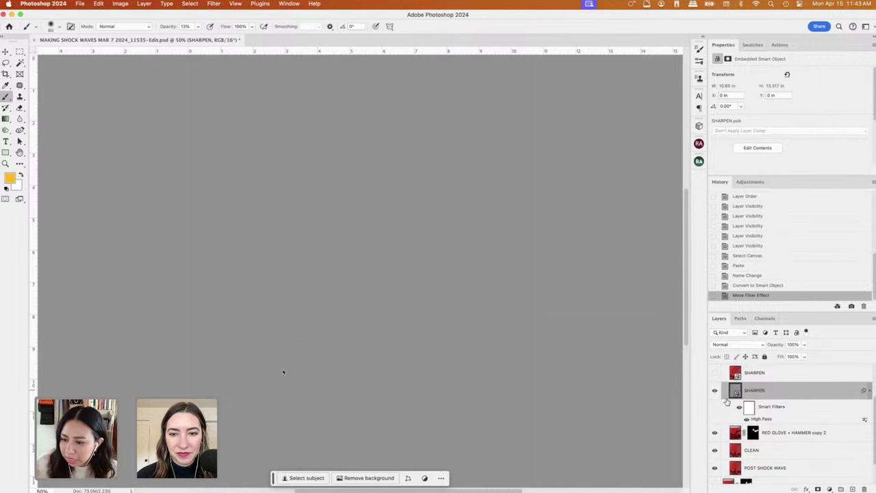
Set the new SHARPEN layer's blend mode to Linear Light and its opacity to 65%.
{"action": "left_click", "coordinate": [755, 344]}
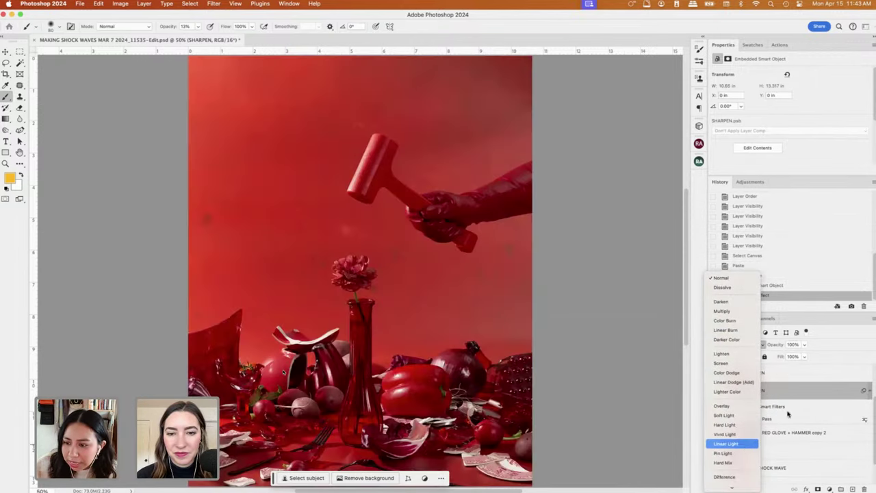
{"action": "key", "text": "Return"}
{"action": "left_click", "coordinate": [795, 345]}
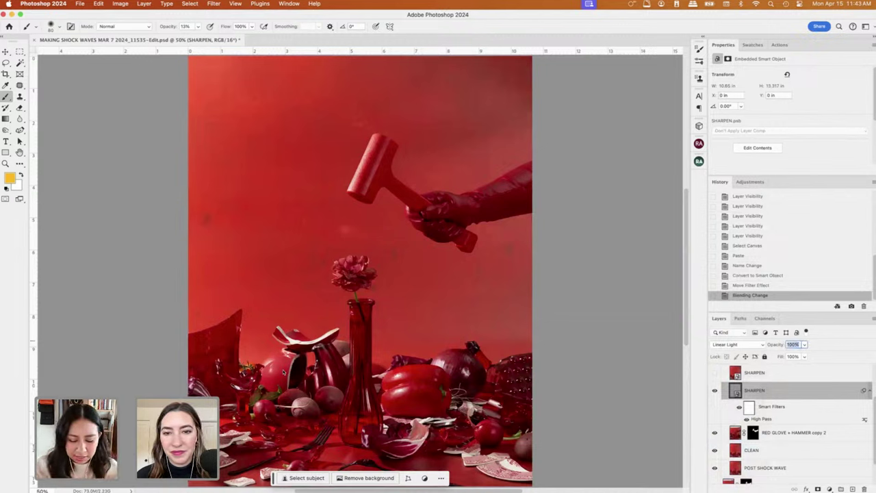
{"action": "type", "text": "65"}
{"action": "key", "text": "Return"}
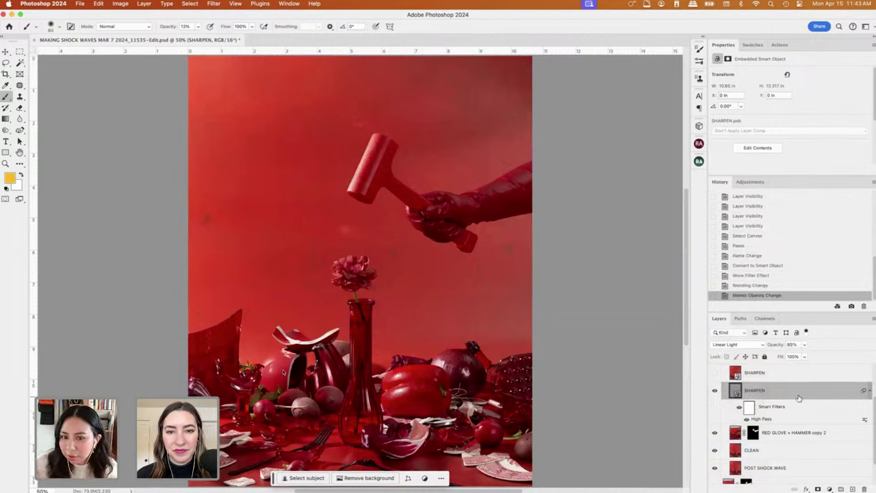
Delete the old hidden SHARPEN layer directly below the D&B group in POST SHOCK WAVE.
{"action": "scroll", "coordinate": [794, 404], "scroll_direction": "up", "scroll_amount": 3}
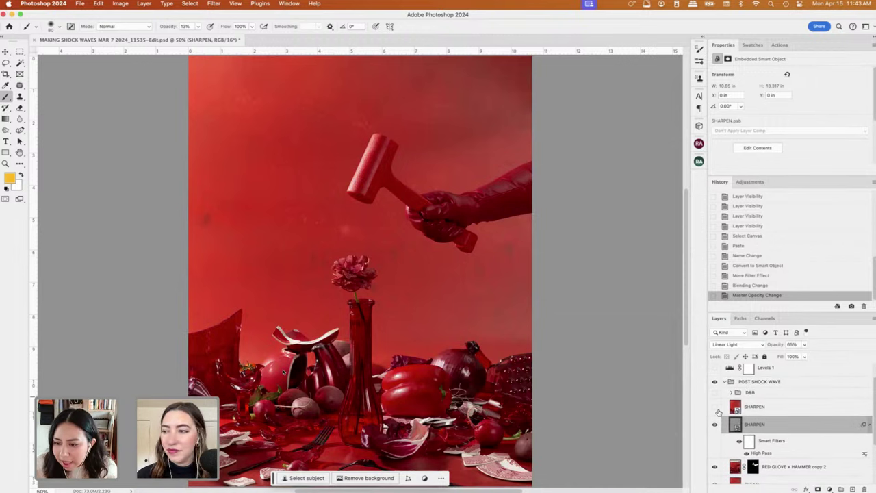
{"action": "left_click", "coordinate": [716, 407]}
{"action": "left_click", "coordinate": [788, 412]}
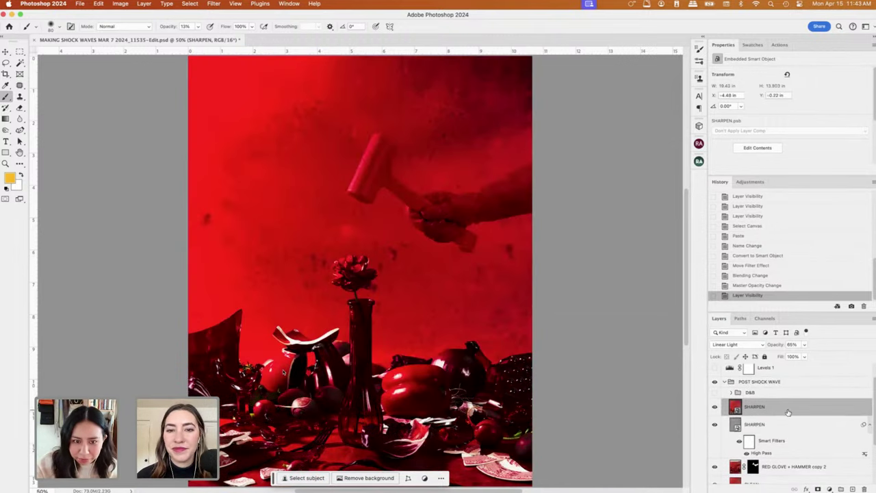
{"action": "key", "text": "BackSpace"}
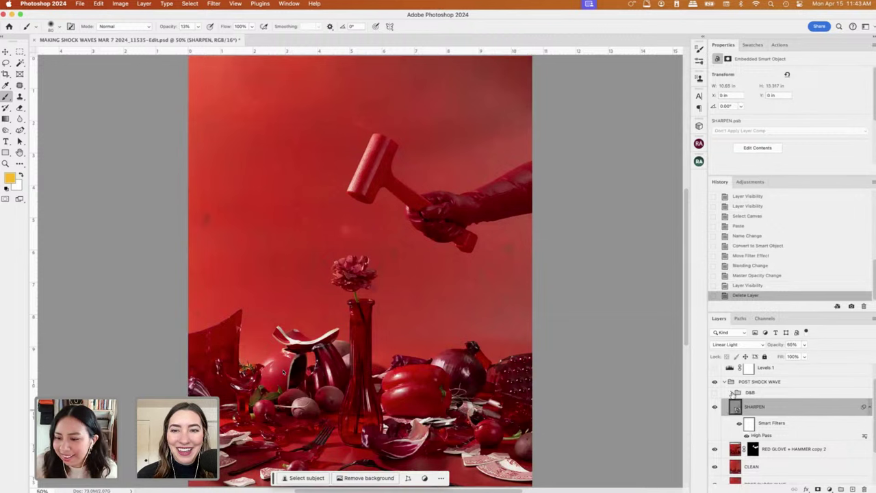
Show the D&B group in POST SHOCK WAVE and the Levels 1 and Hue/Saturation 1 adjustments.
{"action": "left_click", "coordinate": [732, 393]}
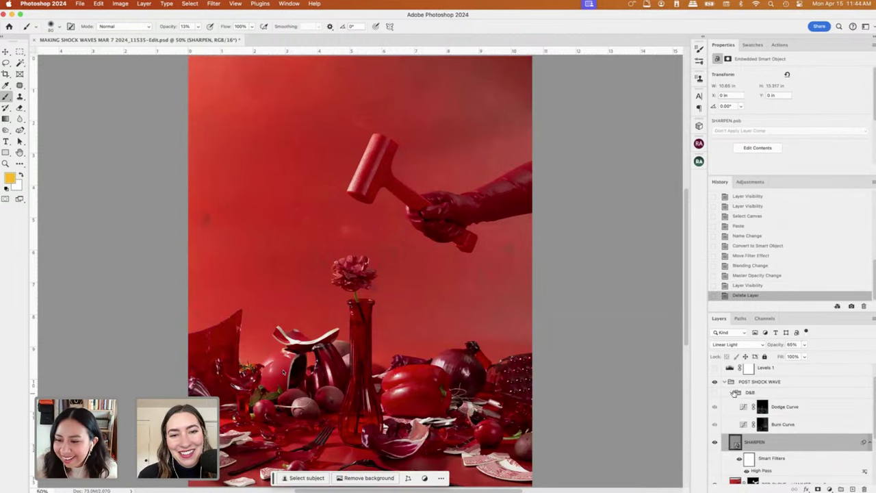
{"action": "left_click", "coordinate": [732, 393]}
{"action": "left_click", "coordinate": [715, 392]}
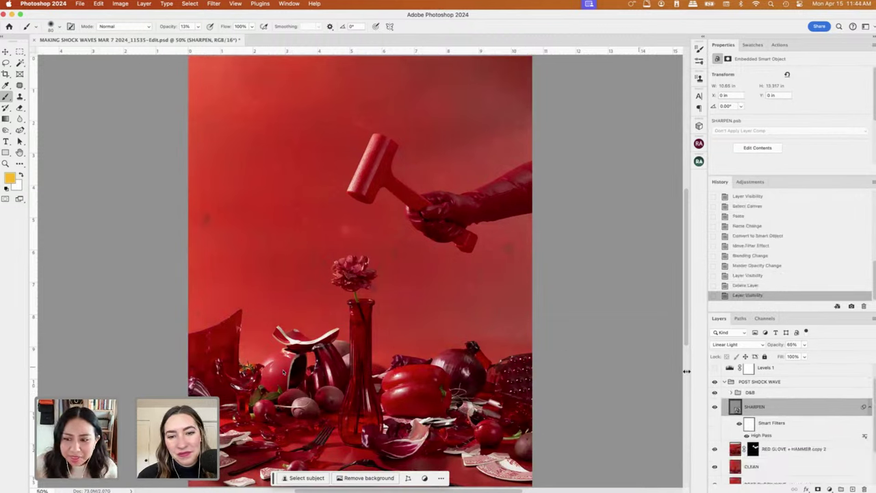
{"action": "scroll", "coordinate": [782, 389], "scroll_direction": "up", "scroll_amount": 1}
{"action": "left_click", "coordinate": [715, 390]}
{"action": "left_click", "coordinate": [715, 371]}
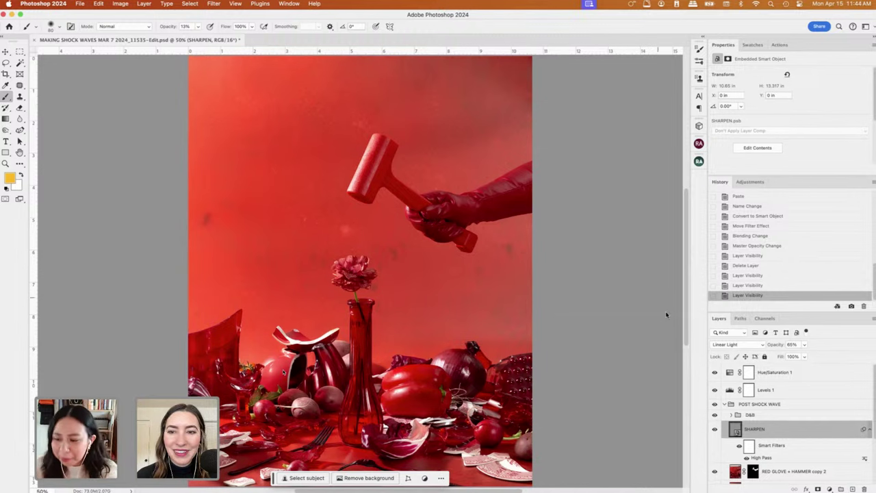
Collapse the POST SHOCK WAVE group and hide it.
{"action": "left_click", "coordinate": [751, 416]}
{"action": "left_click", "coordinate": [733, 415]}
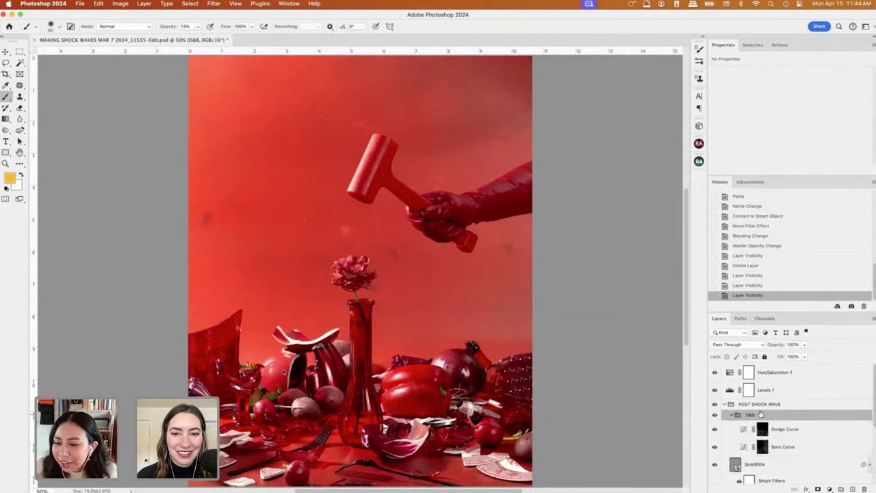
{"action": "left_click", "coordinate": [726, 405]}
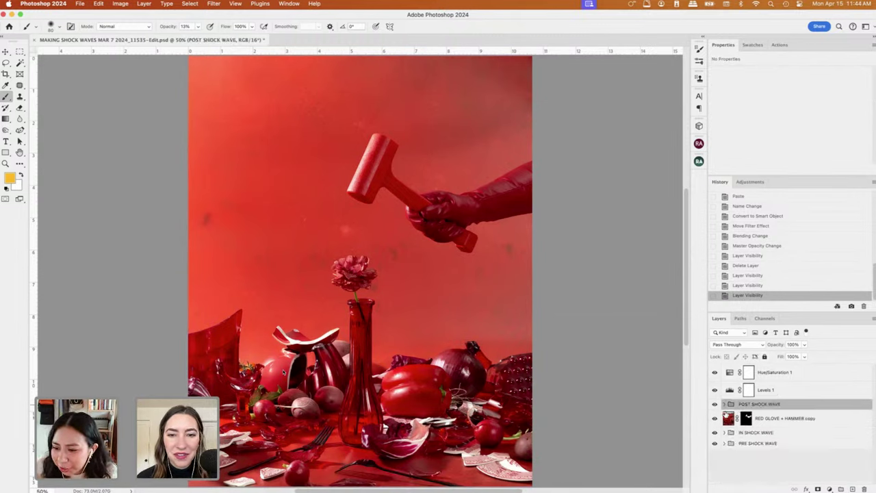
{"action": "left_click", "coordinate": [715, 405]}
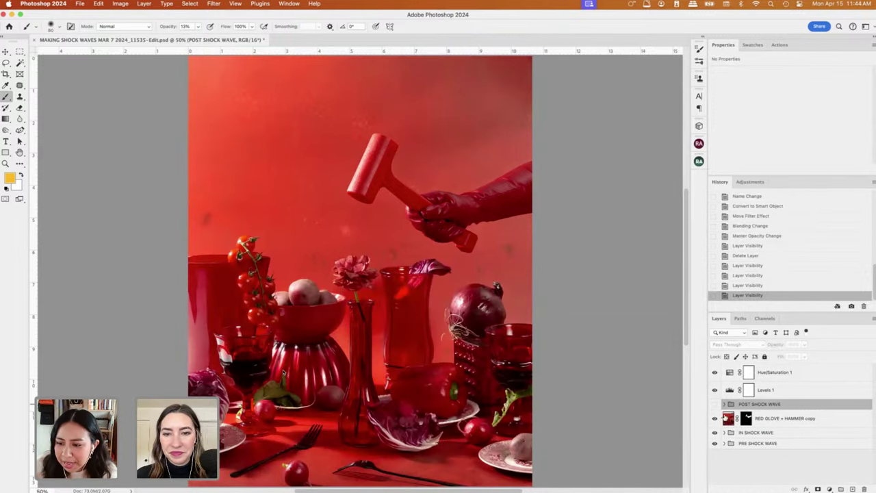
Move the RED GLOVE + HAMMER copy layer into the IN SHOCK WAVE group, between D&B and SHARPEN.
{"action": "left_click", "coordinate": [731, 432]}
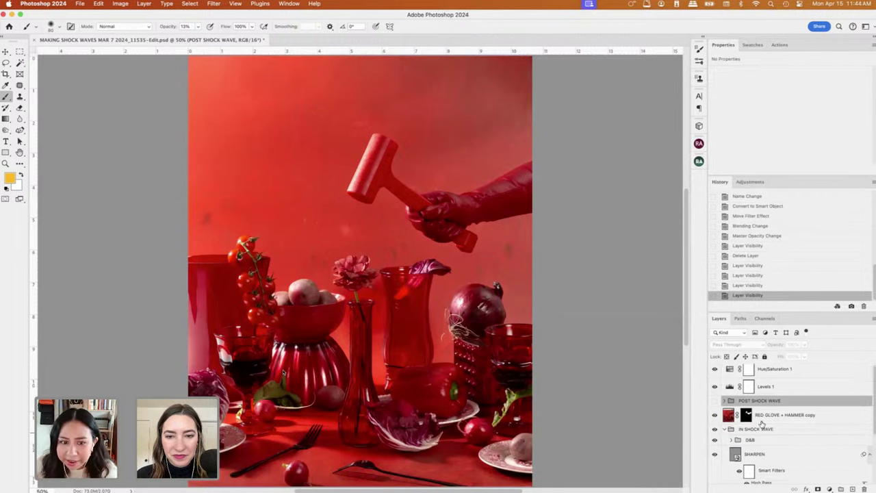
{"action": "scroll", "coordinate": [755, 429], "scroll_direction": "down", "scroll_amount": 2}
{"action": "left_click_drag", "start_coordinate": [770, 388], "coordinate": [758, 410]}
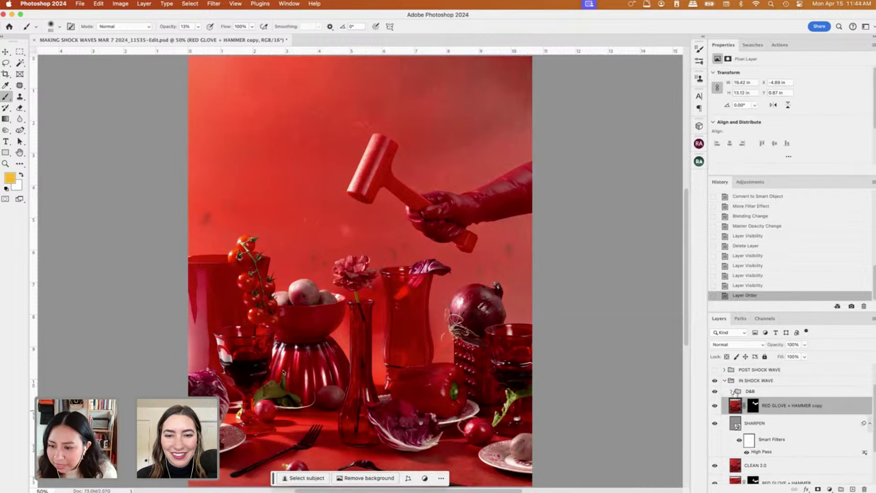
Compare the scene with and without the D&B group in IN SHOCK WAVE, and expand the group.
{"action": "left_click", "coordinate": [716, 393]}
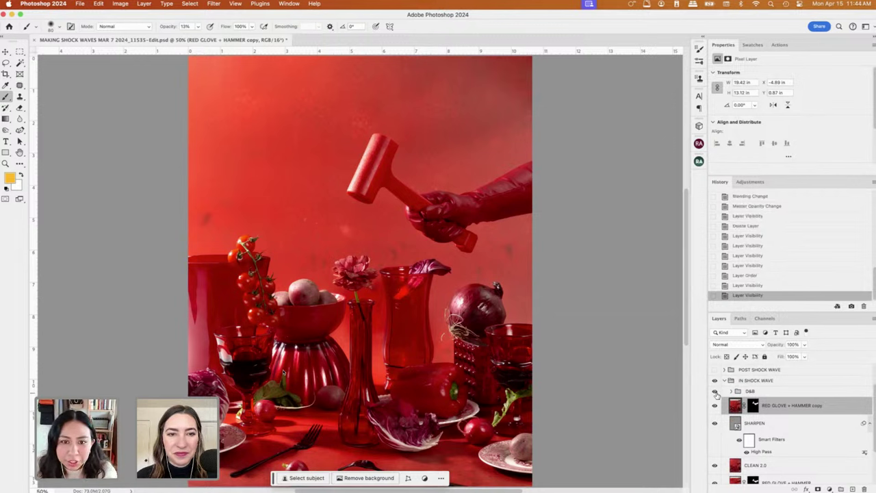
{"action": "left_click", "coordinate": [732, 393]}
{"action": "left_click", "coordinate": [731, 392]}
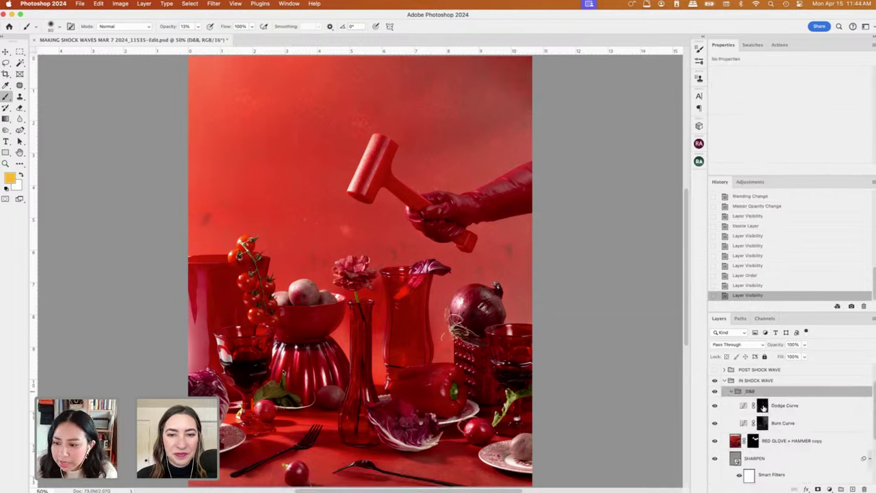
Paint black at 100% brush opacity on the Dodge Curve and Burn Curve masks over the hammer and gloved arm area.
{"action": "left_click", "coordinate": [763, 409]}
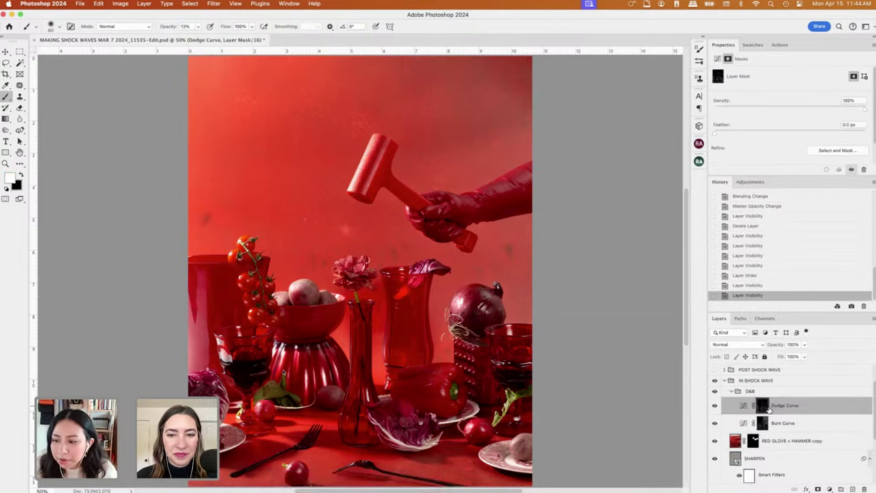
{"action": "left_click", "coordinate": [22, 174]}
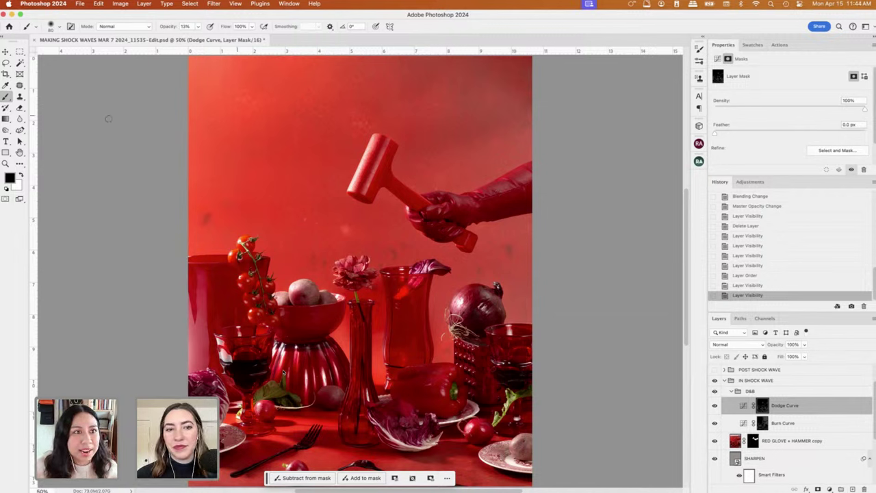
{"action": "left_click", "coordinate": [183, 26]}
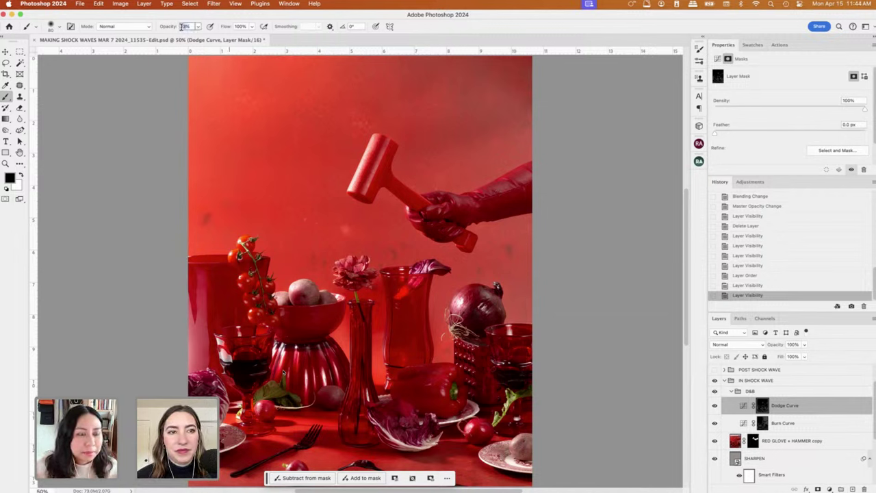
{"action": "type", "text": "100"}
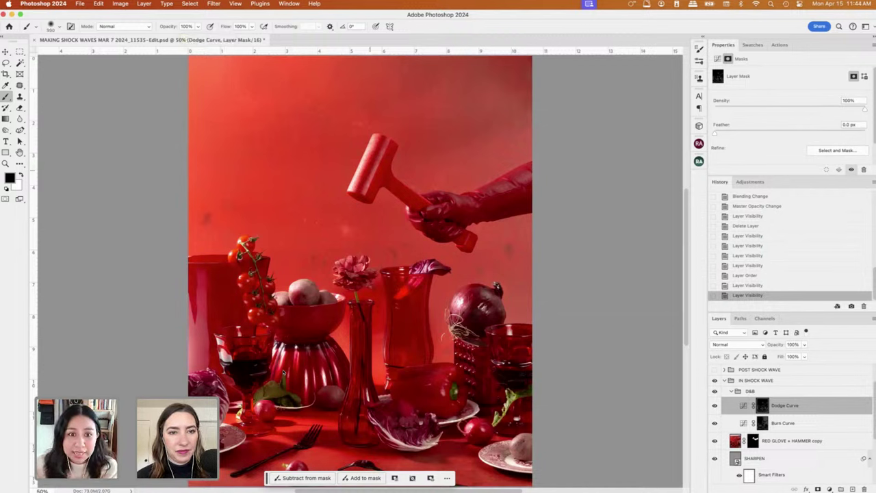
{"action": "left_click_drag", "start_coordinate": [370, 177], "coordinate": [362, 179]}
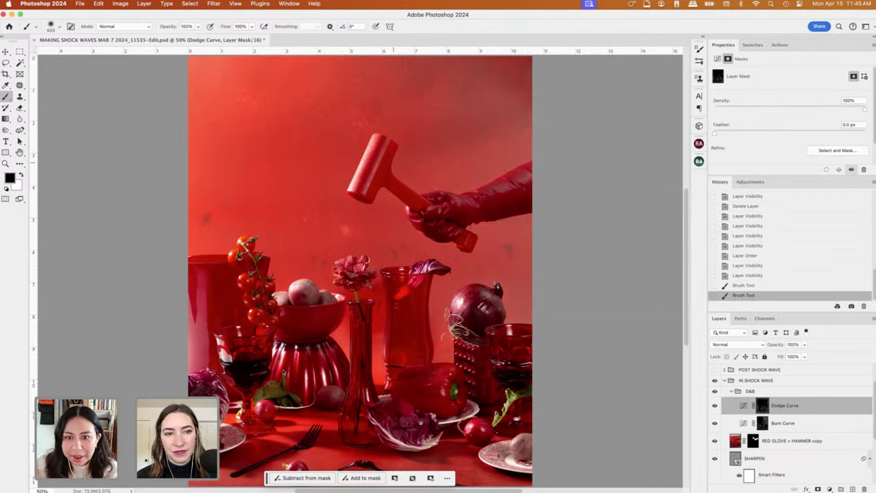
{"action": "left_click", "coordinate": [518, 250]}
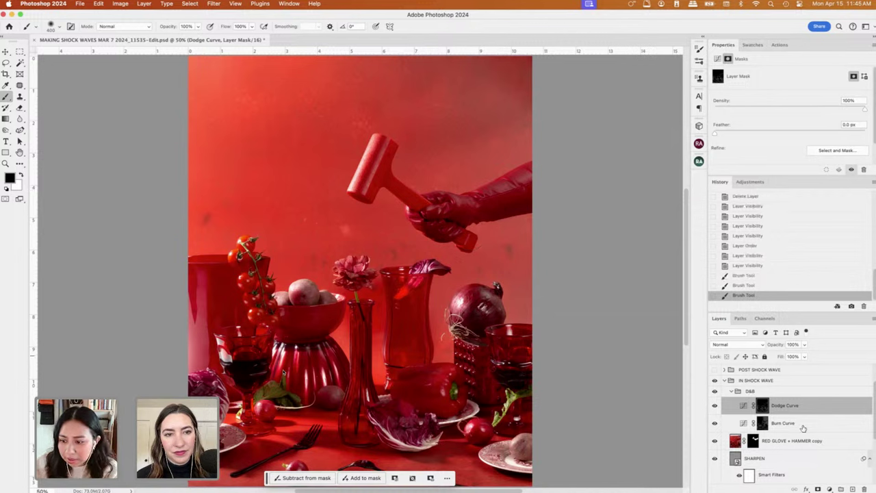
{"action": "key", "text": "alt+bracketleft"}
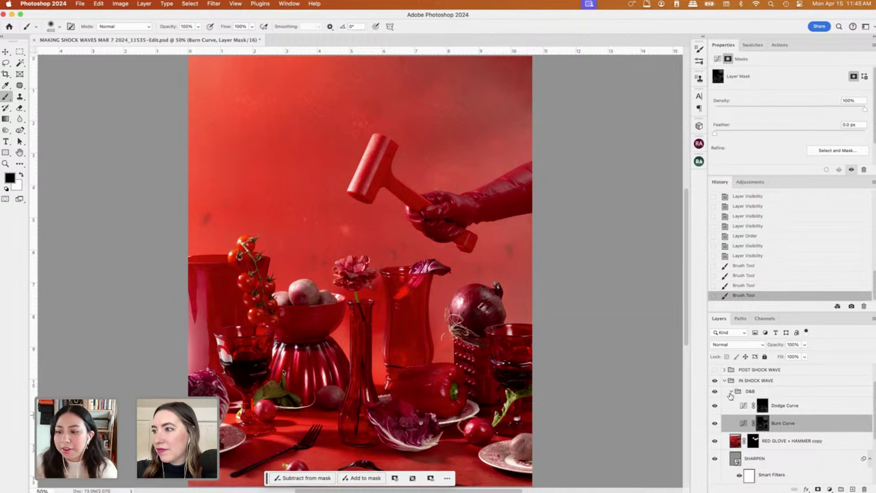
Collapse the D&B group, compare the scene with and without RED GLOVE + HAMMER copy, and hide that layer together with SHARPEN.
{"action": "left_click", "coordinate": [731, 391]}
{"action": "left_click", "coordinate": [793, 407]}
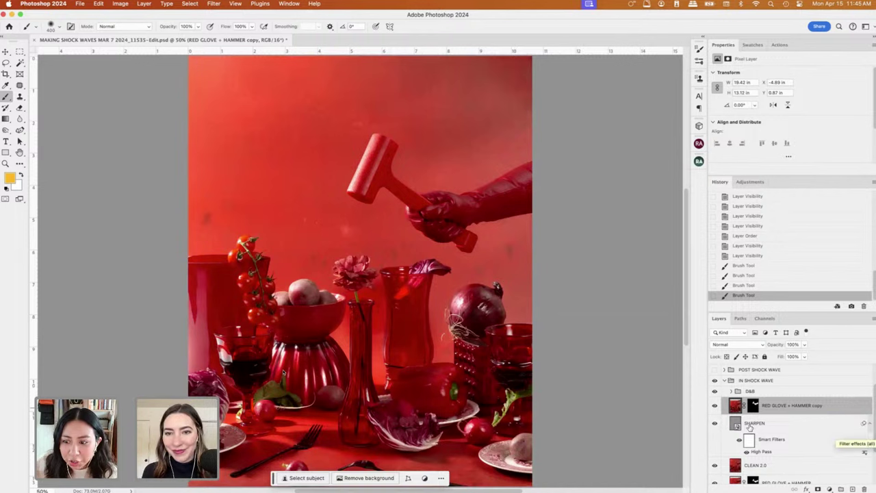
{"action": "left_click", "coordinate": [716, 406]}
{"action": "left_click", "coordinate": [716, 406]}
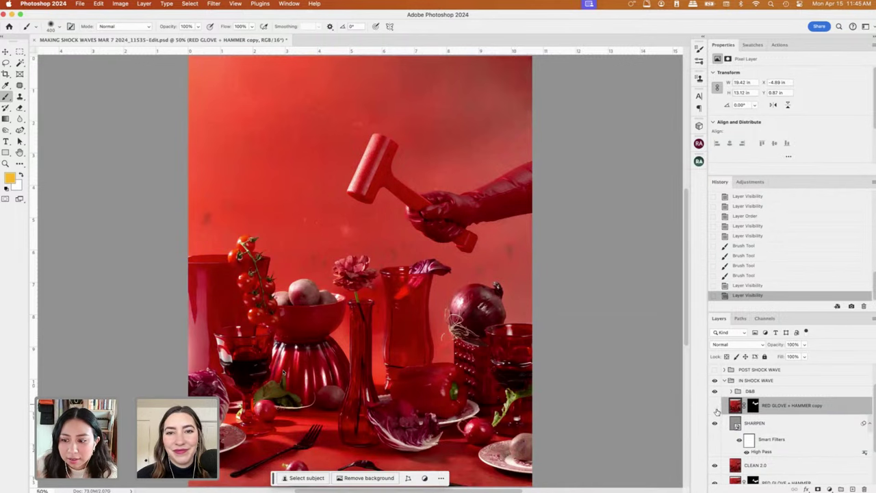
{"action": "left_click", "coordinate": [716, 406]}
{"action": "left_click", "coordinate": [716, 406]}
{"action": "left_click", "coordinate": [716, 406]}
{"action": "left_click", "coordinate": [716, 424]}
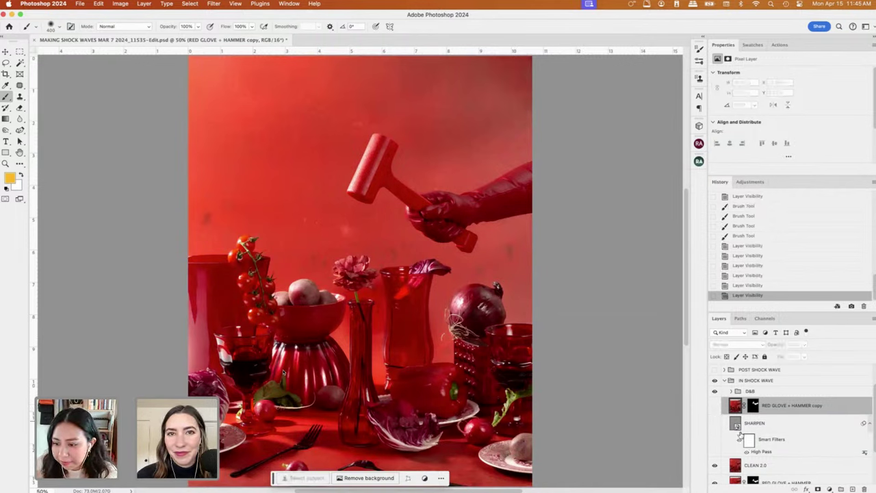
Compare the scene with and without the CLEAN 2.0 layer in IN SHOCK WAVE, and leave it hidden.
{"action": "left_click", "coordinate": [762, 468]}
{"action": "scroll", "coordinate": [761, 469], "scroll_direction": "down", "scroll_amount": 3}
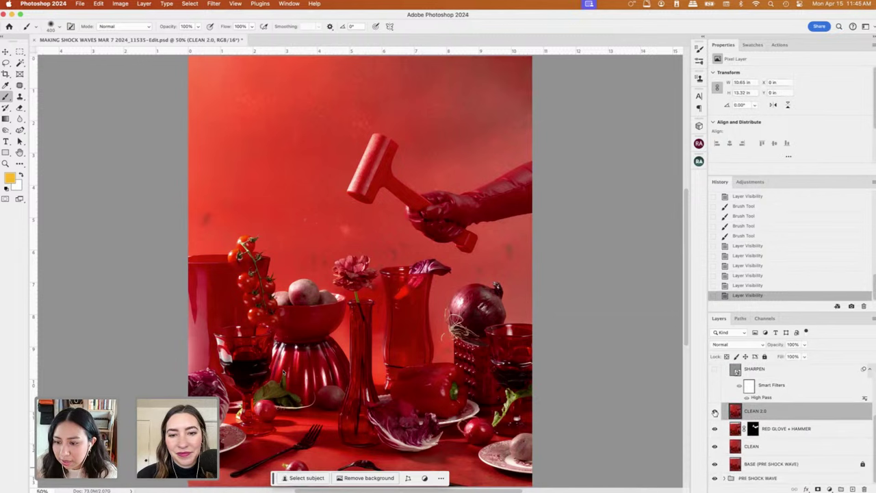
{"action": "left_click", "coordinate": [716, 412]}
{"action": "scroll", "coordinate": [719, 408], "scroll_direction": "up", "scroll_amount": 3}
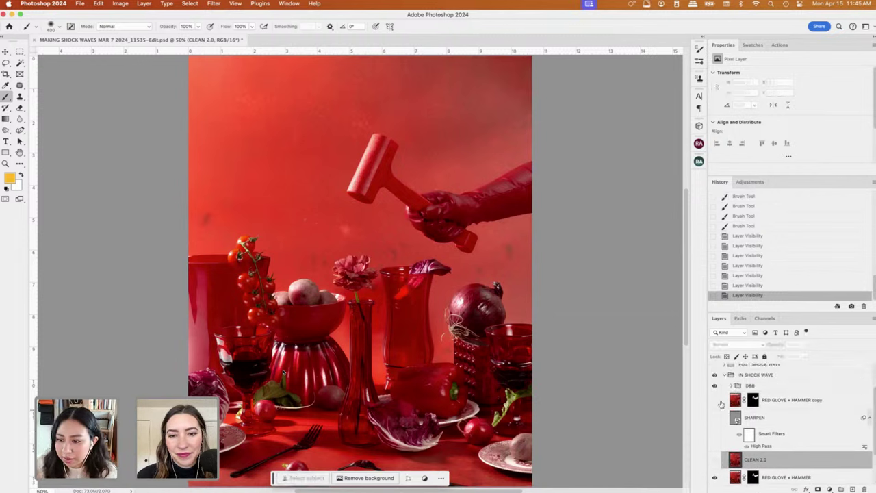
{"action": "scroll", "coordinate": [721, 410], "scroll_direction": "down", "scroll_amount": 2}
{"action": "left_click", "coordinate": [719, 438]}
{"action": "left_click", "coordinate": [719, 438]}
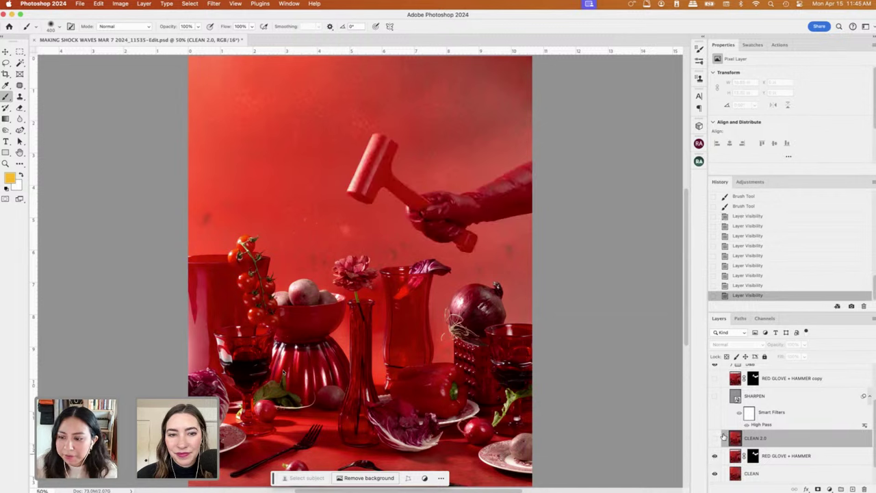
Delete the hidden RED GLOVE + HAMMER copy layer from the IN SHOCK WAVE group.
{"action": "scroll", "coordinate": [753, 411], "scroll_direction": "up", "scroll_amount": 1}
{"action": "left_click", "coordinate": [785, 388]}
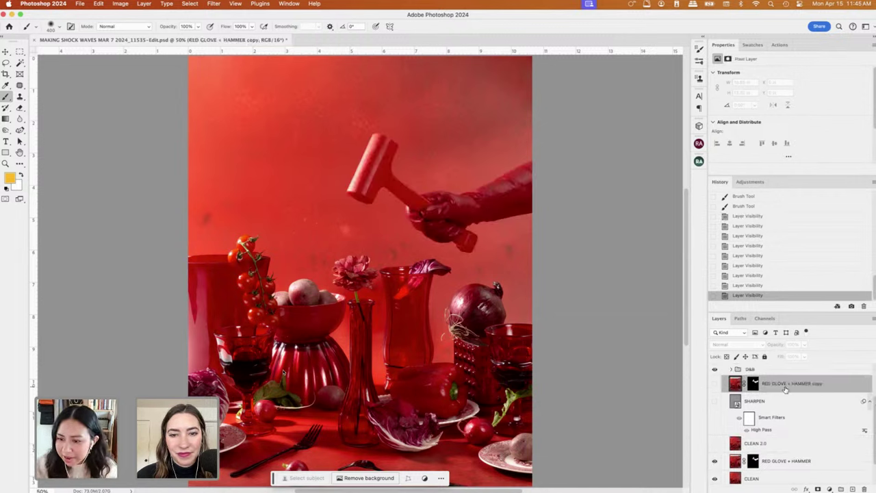
{"action": "key", "text": "Delete"}
Free Transform the RED GLOVE + HAMMER layer, rotating the hammer and arm counterclockwise by about 6.5°.
{"action": "scroll", "coordinate": [788, 397], "scroll_direction": "down", "scroll_amount": 1}
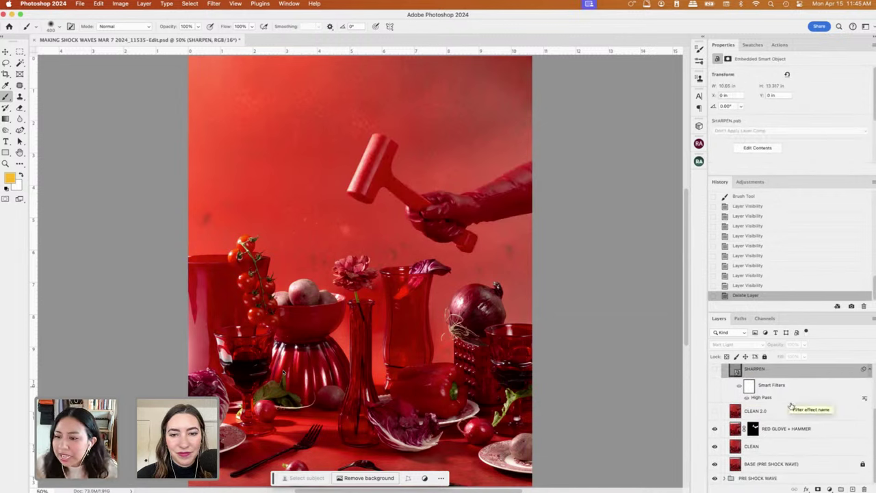
{"action": "left_click", "coordinate": [771, 412]}
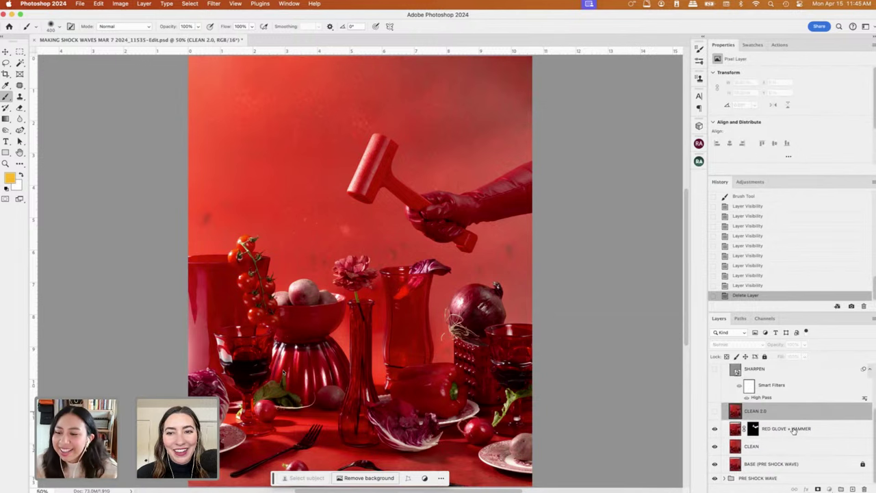
{"action": "left_click", "coordinate": [794, 430]}
{"action": "key", "text": "super+t"}
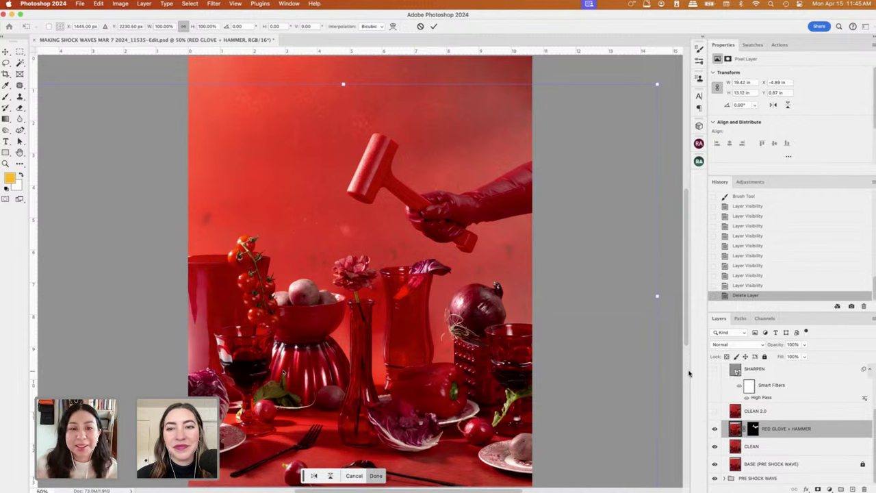
{"action": "left_click_drag", "start_coordinate": [669, 309], "coordinate": [668, 277]}
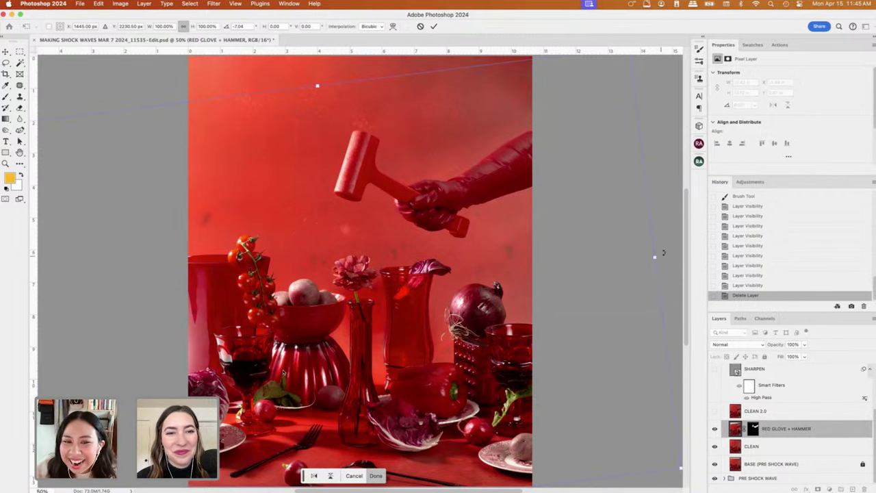
{"action": "left_click_drag", "start_coordinate": [662, 249], "coordinate": [653, 258]}
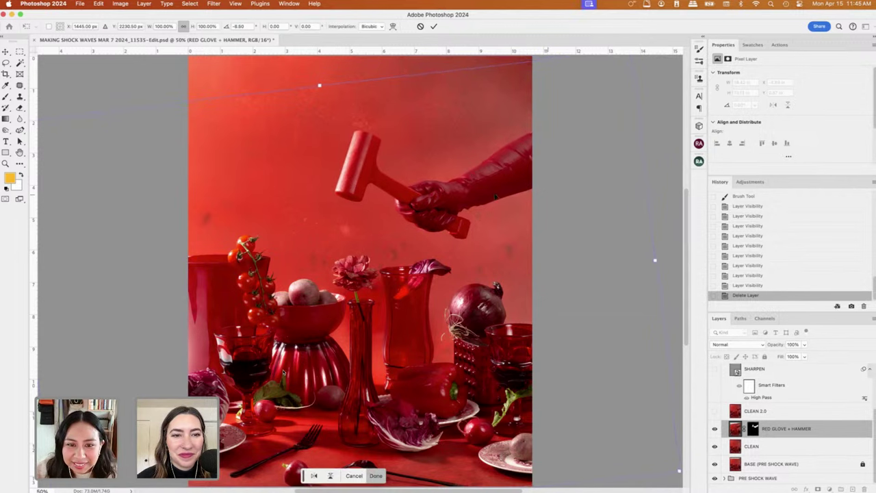
Move the hammer down to just above the pink flower, rotate it further to -9.88°, and apply the transform.
{"action": "left_click_drag", "start_coordinate": [447, 207], "coordinate": [464, 238]}
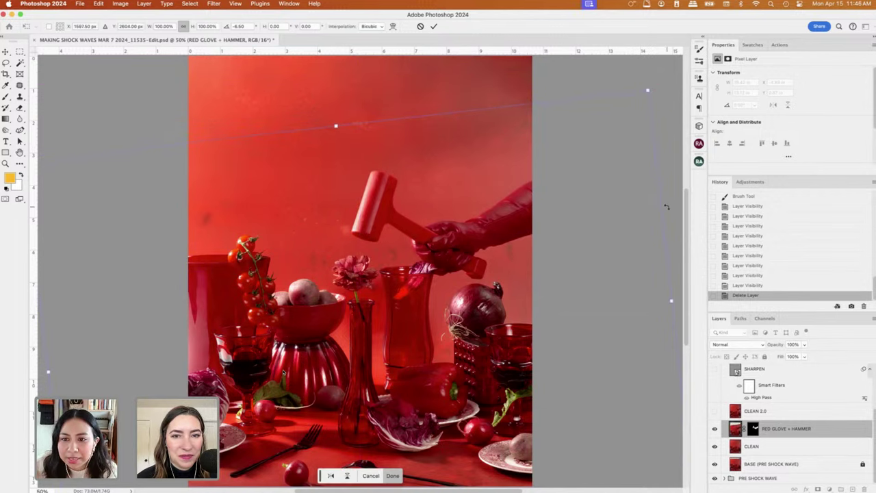
{"action": "left_click_drag", "start_coordinate": [667, 207], "coordinate": [664, 185]}
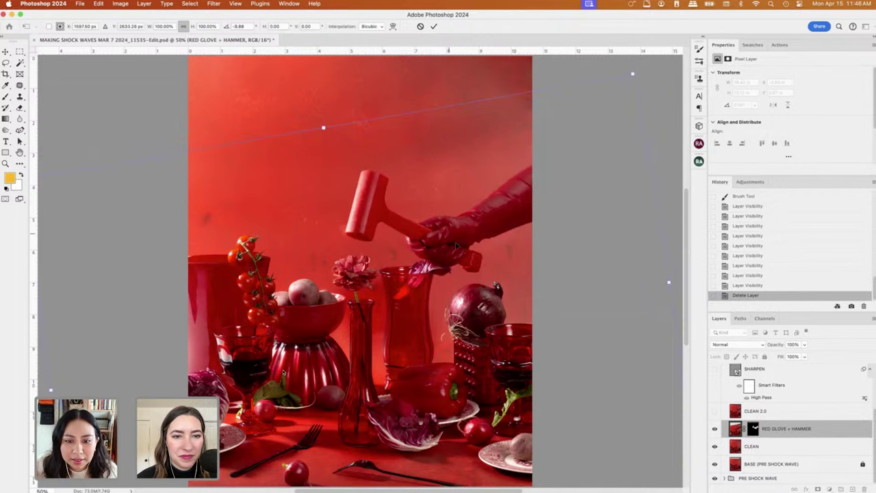
{"action": "mouse_move", "coordinate": [456, 245]}
{"action": "left_mouse_down"}
{"action": "mouse_move", "coordinate": [456, 258]}
{"action": "mouse_move", "coordinate": [446, 255]}
{"action": "left_mouse_up"}
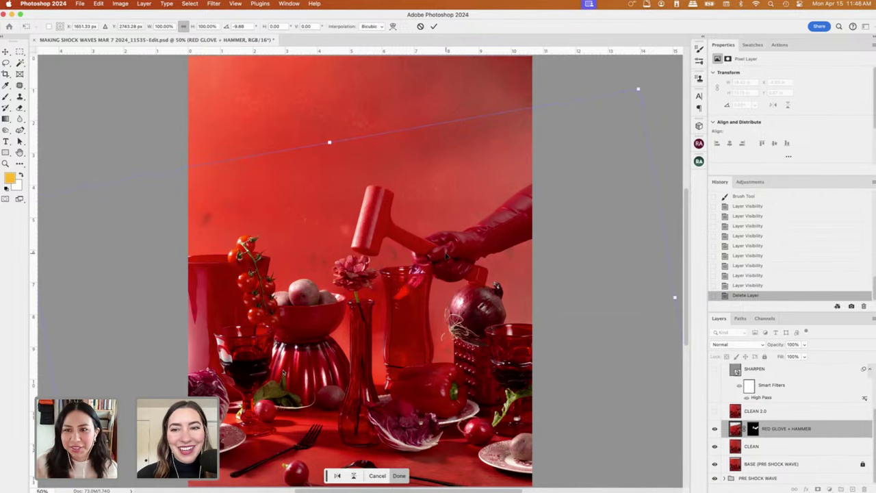
{"action": "left_click_drag", "start_coordinate": [445, 255], "coordinate": [444, 255]}
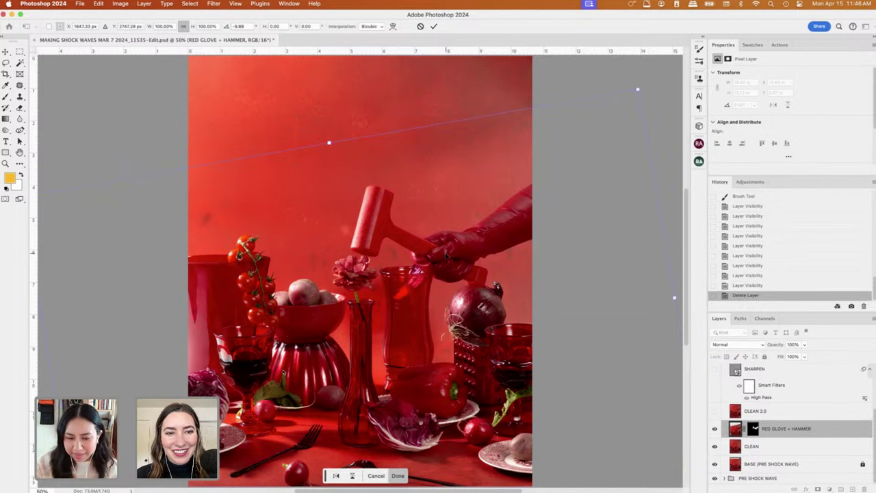
{"action": "key", "text": "Return"}
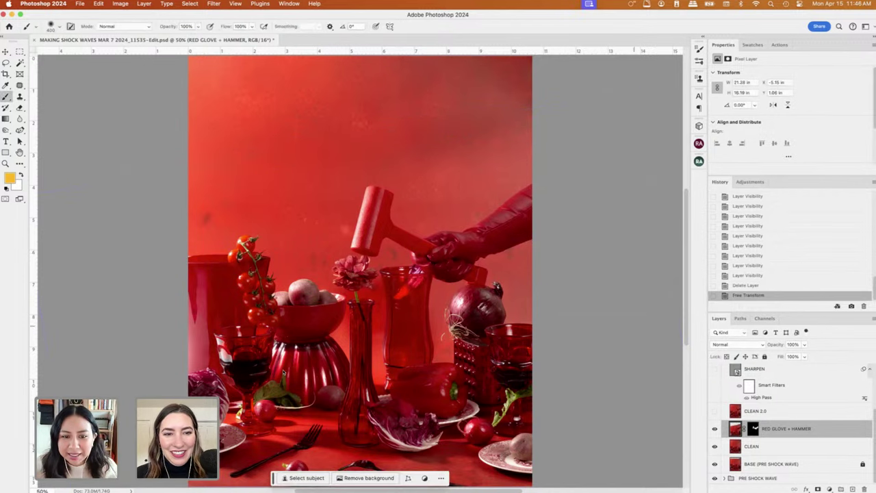
Collapse the IN SHOCK WAVE group and compare the full image with the group shown and hidden.
{"action": "key", "text": "super+minus"}
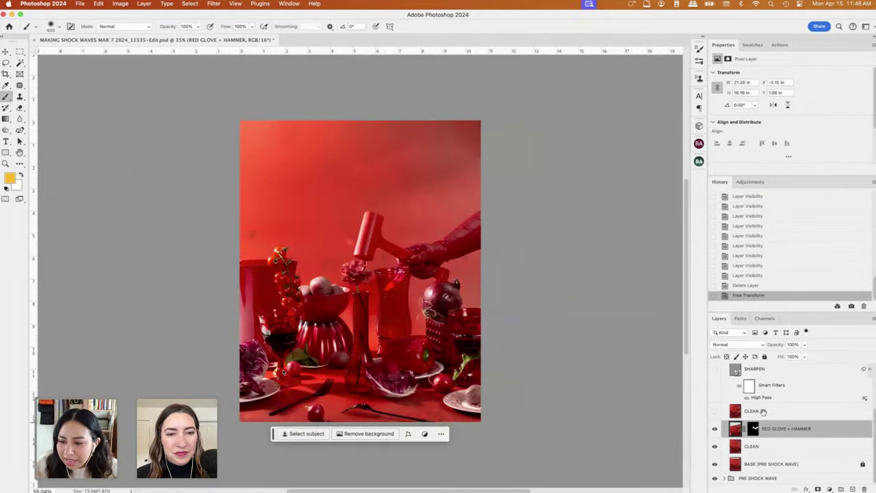
{"action": "scroll", "coordinate": [732, 423], "scroll_direction": "up", "scroll_amount": 2}
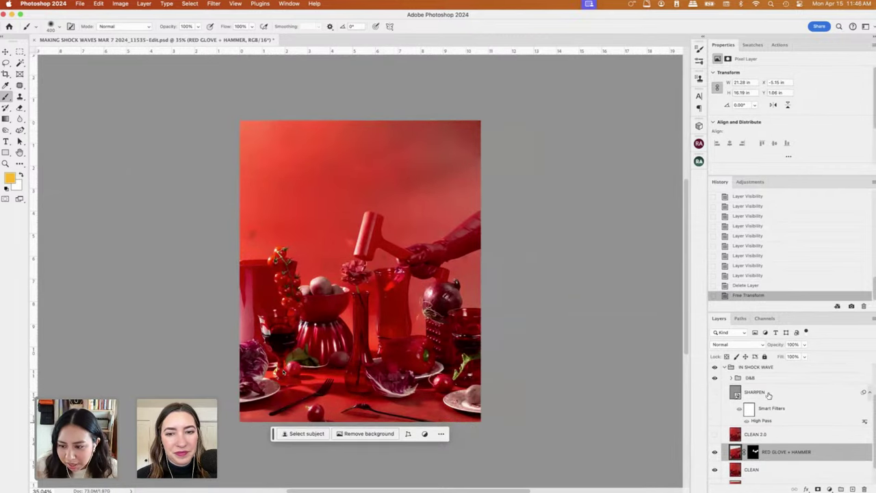
{"action": "left_click", "coordinate": [726, 368]}
{"action": "left_click", "coordinate": [715, 415]}
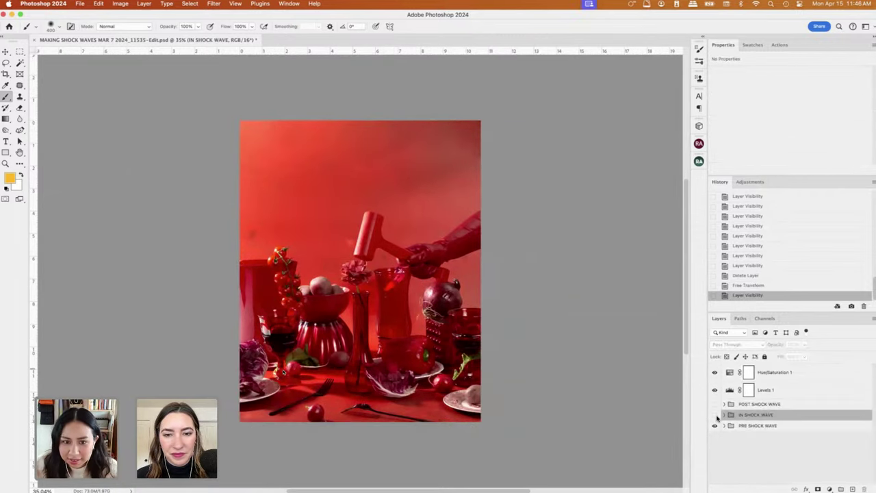
{"action": "left_click", "coordinate": [715, 415]}
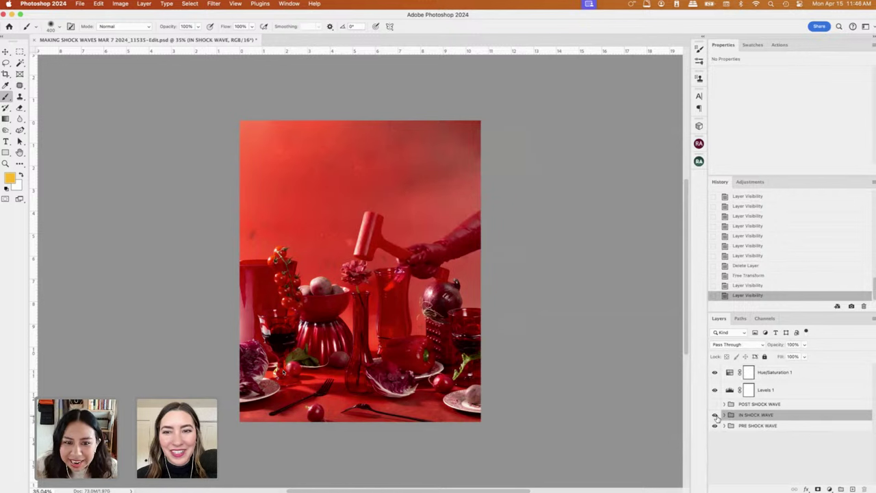
{"action": "left_click", "coordinate": [715, 415]}
{"action": "left_click", "coordinate": [715, 415]}
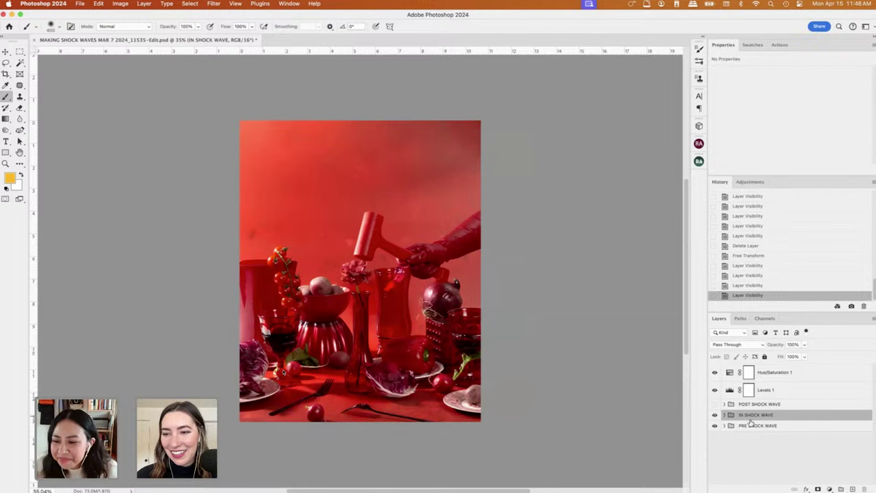
Expand IN SHOCK WAVE and nudge the RED GLOVE + HAMMER layer slightly to fine-tune the hammer's position above the flower.
{"action": "left_click", "coordinate": [724, 415]}
{"action": "scroll", "coordinate": [772, 442], "scroll_direction": "down", "scroll_amount": 5}
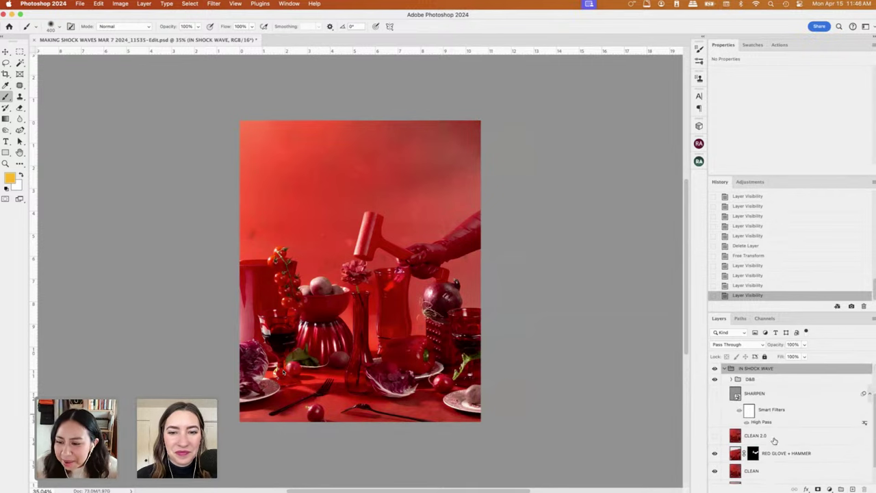
{"action": "key", "text": "super+equal"}
{"action": "scroll", "coordinate": [283, 372], "scroll_direction": "up", "scroll_amount": 4}
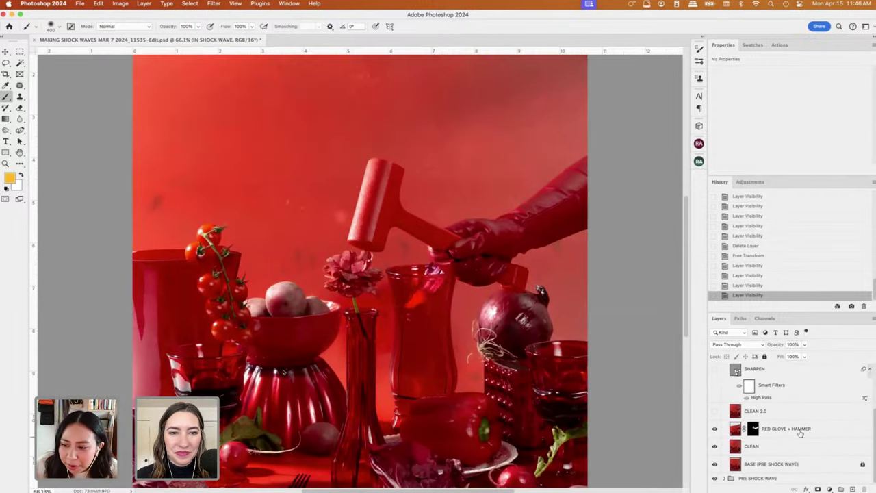
{"action": "left_click", "coordinate": [788, 429]}
{"action": "key", "text": "super+Left"}
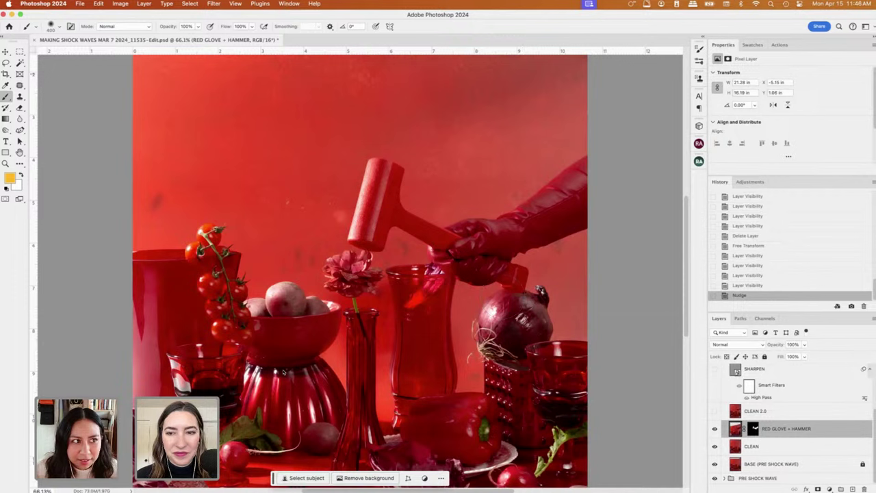
{"action": "left_click", "coordinate": [7, 52]}
{"action": "key", "text": "Up"}
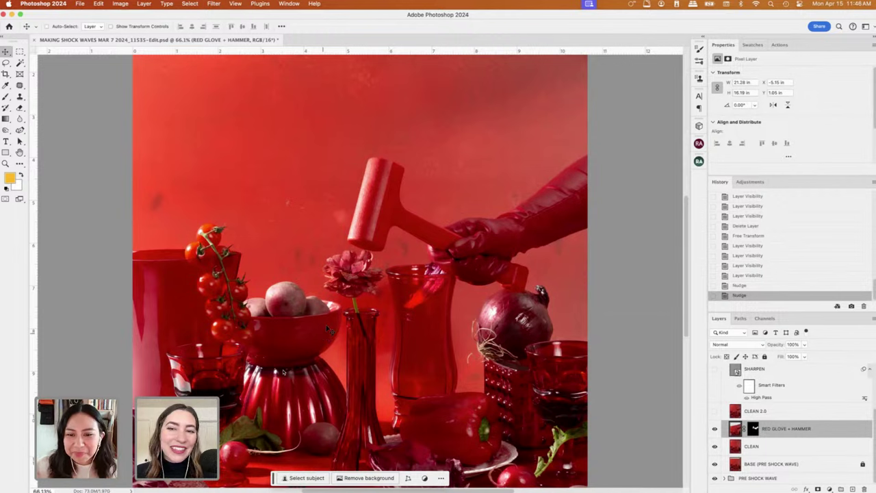
Compare the repositioned hammer with and without the CLEAN 2.0 layer, and delete that layer.
{"action": "scroll", "coordinate": [553, 223], "scroll_direction": "down", "scroll_amount": 3}
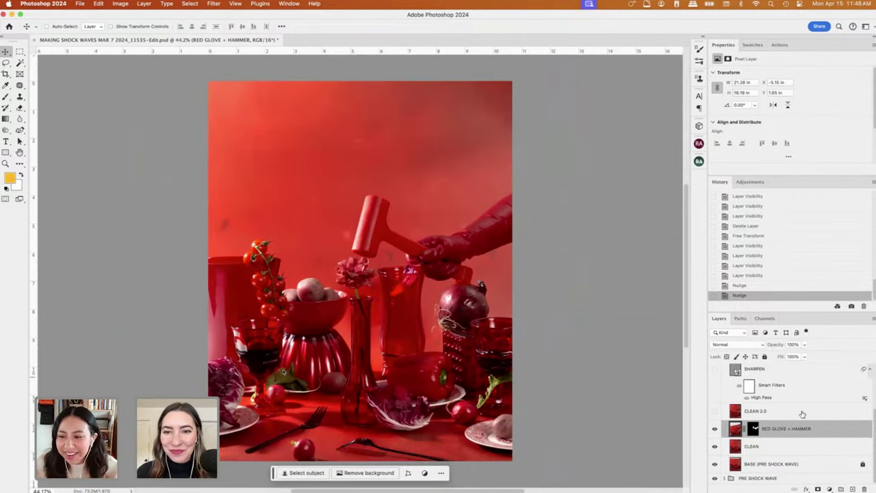
{"action": "left_click", "coordinate": [715, 411]}
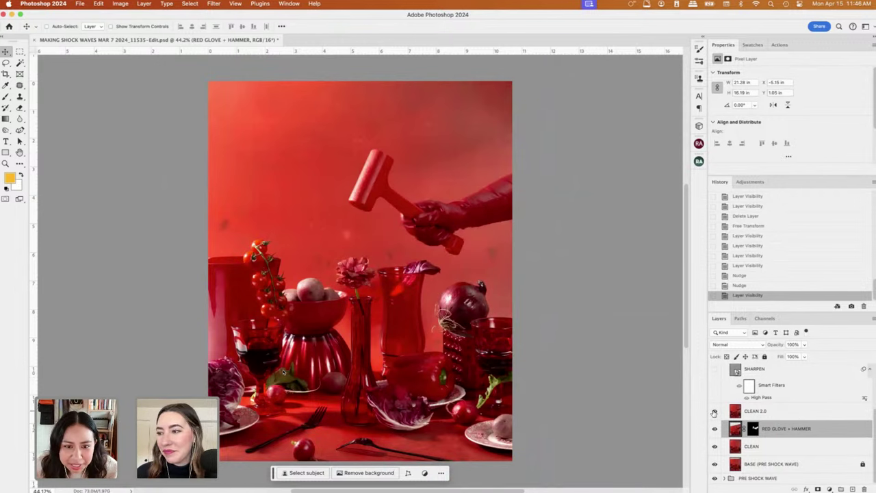
{"action": "left_click", "coordinate": [715, 411]}
{"action": "left_click", "coordinate": [715, 411]}
{"action": "left_click", "coordinate": [793, 416]}
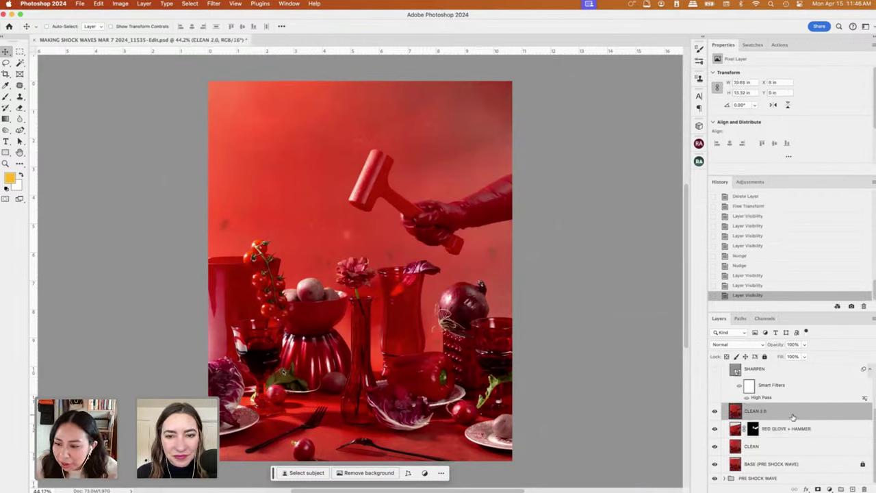
{"action": "key", "text": "Delete"}
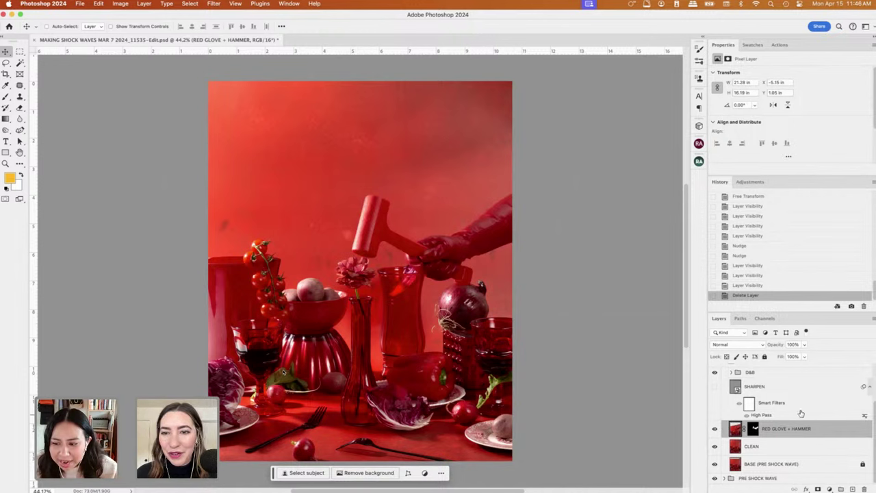
Check the image with and without the SHARPEN layer in IN SHOCK WAVE.
{"action": "left_click", "coordinate": [715, 387]}
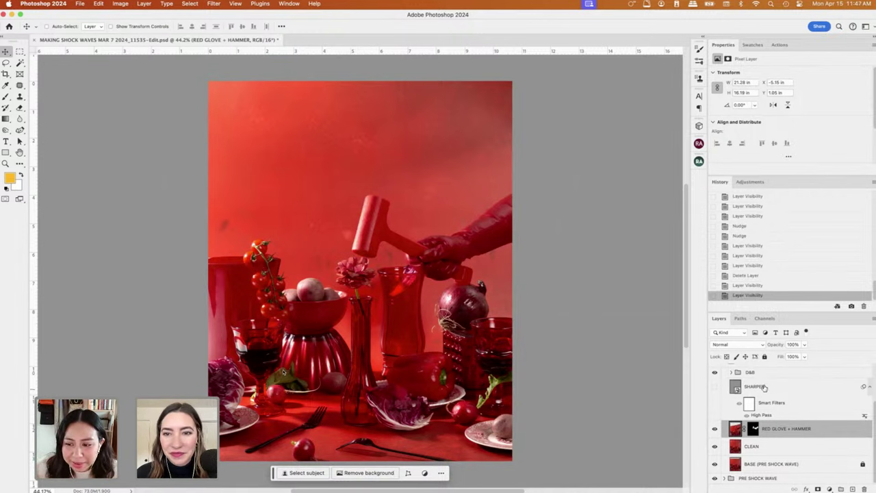
{"action": "left_click", "coordinate": [766, 388]}
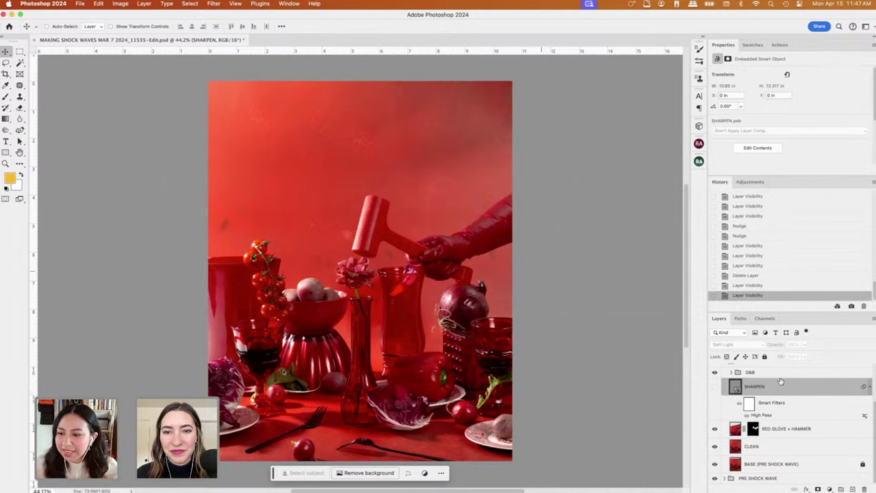
{"action": "left_click", "coordinate": [797, 428]}
Hide the Levels 1 and Hue/Saturation 1 adjustment layers above the shock wave groups.
{"action": "scroll", "coordinate": [753, 393], "scroll_direction": "up", "scroll_amount": 3}
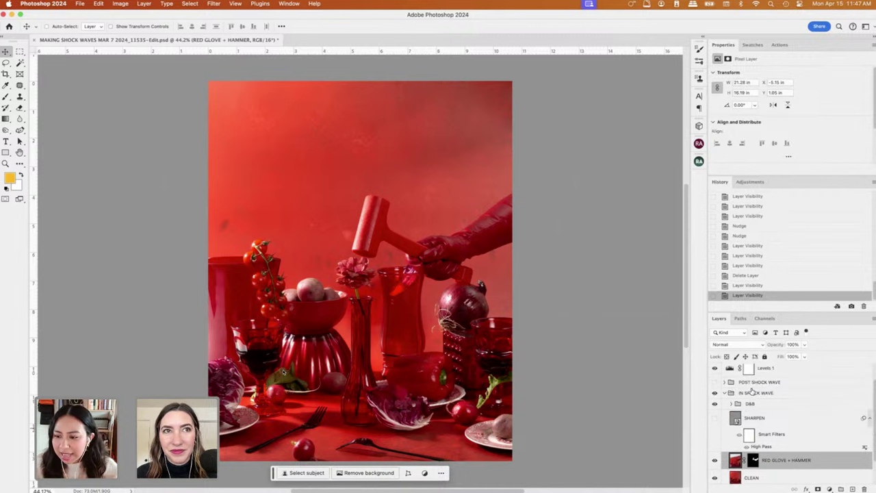
{"action": "left_click", "coordinate": [716, 390]}
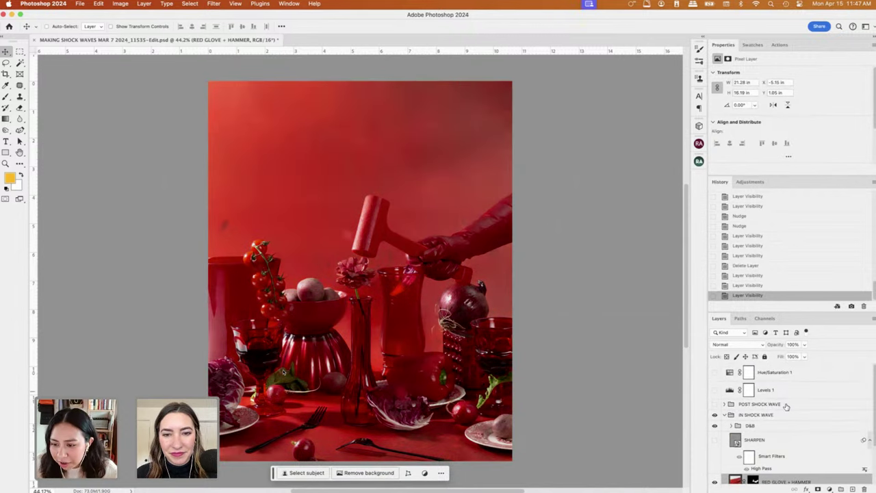
{"action": "scroll", "coordinate": [715, 387], "scroll_direction": "down", "scroll_amount": 3}
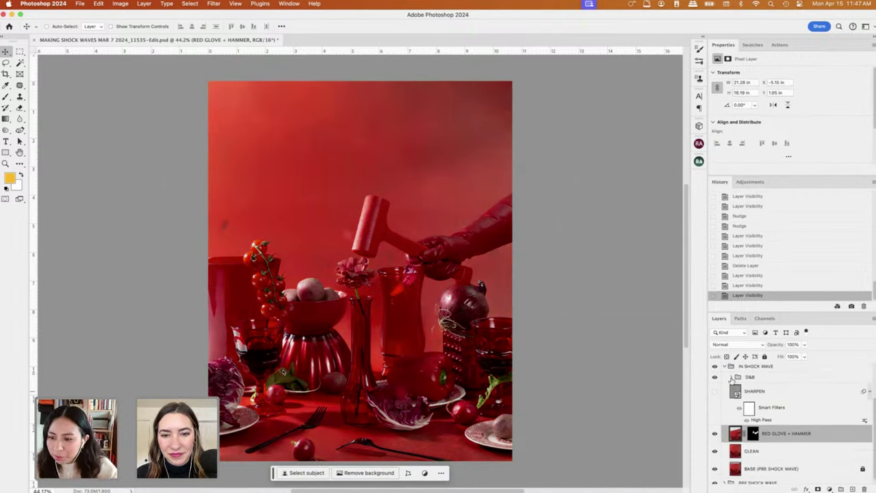
{"action": "scroll", "coordinate": [732, 383], "scroll_direction": "up", "scroll_amount": 3}
{"action": "scroll", "coordinate": [759, 412], "scroll_direction": "down", "scroll_amount": 3}
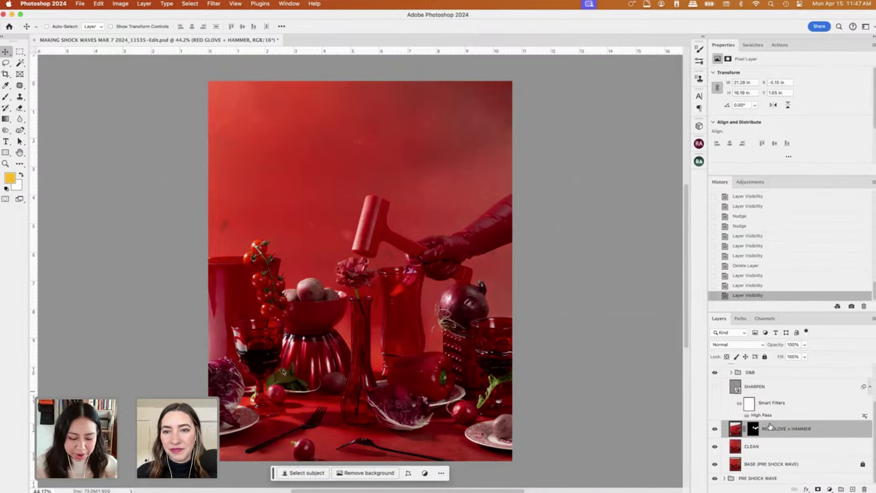
{"action": "key", "text": "super+a"}
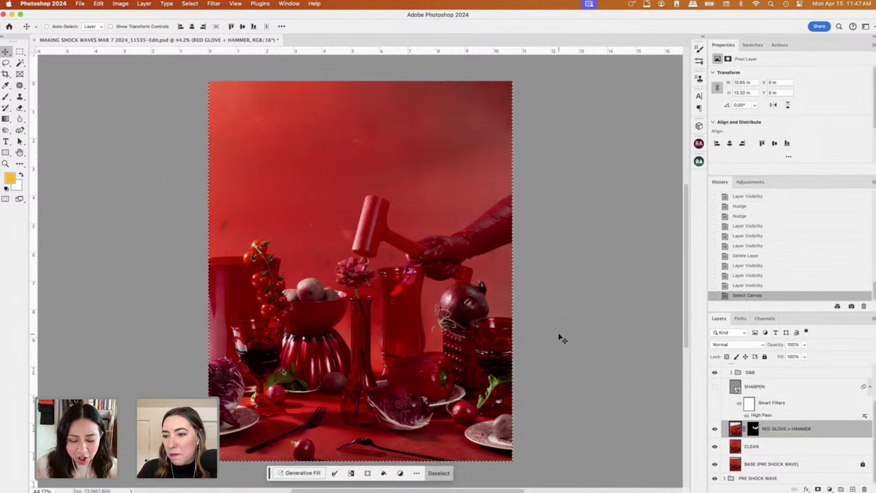
{"action": "key", "text": "super+v"}
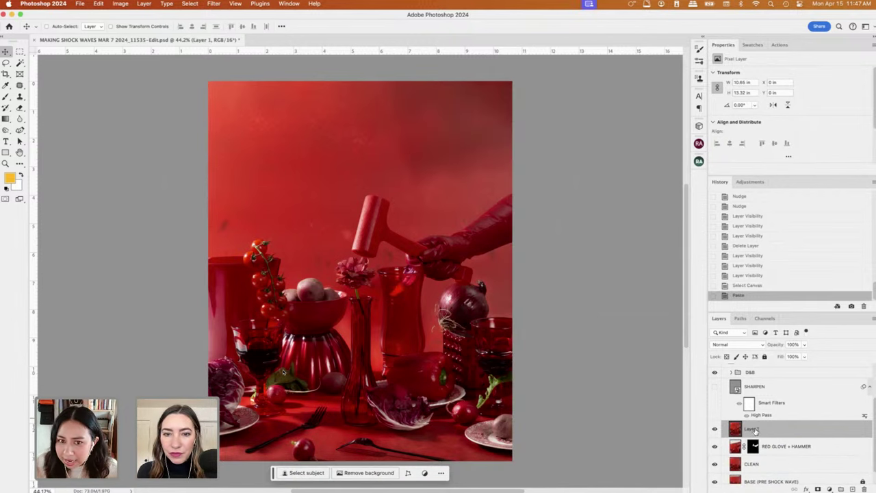
{"action": "scroll", "coordinate": [801, 440], "scroll_direction": "up", "scroll_amount": 3}
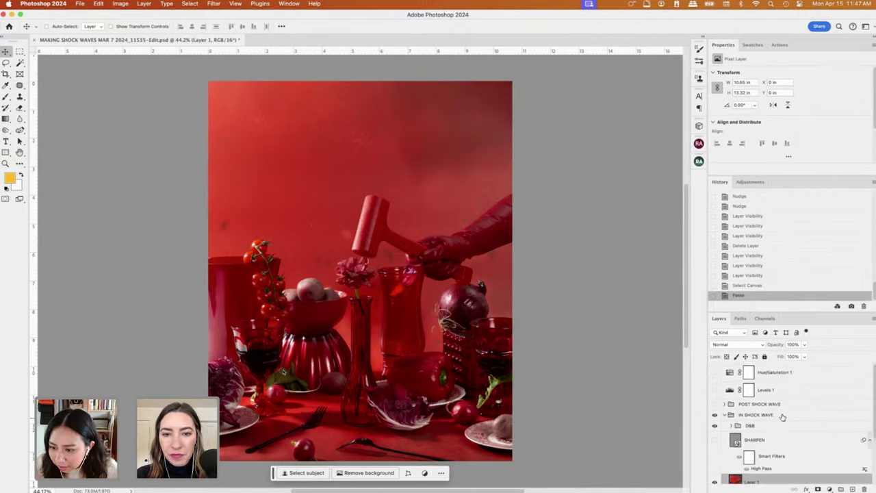
{"action": "key", "text": "super+z"}
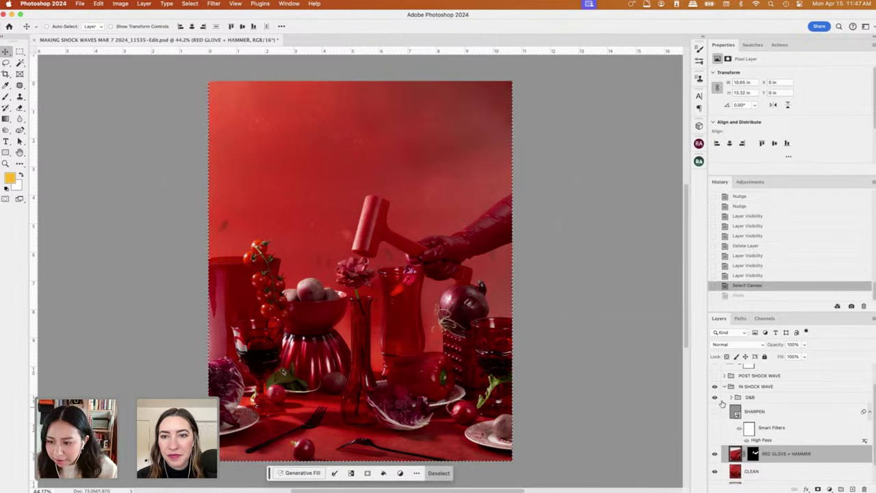
With the D&B group temporarily hidden, paste a merged copy of the canvas above RED GLOVE + HAMMER and name it SHARPEN.
{"action": "left_click", "coordinate": [717, 397]}
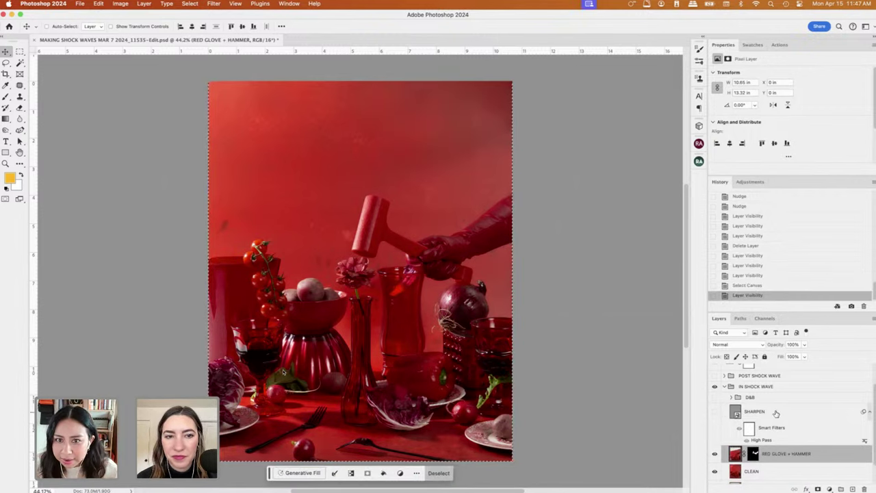
{"action": "scroll", "coordinate": [781, 432], "scroll_direction": "up", "scroll_amount": 2}
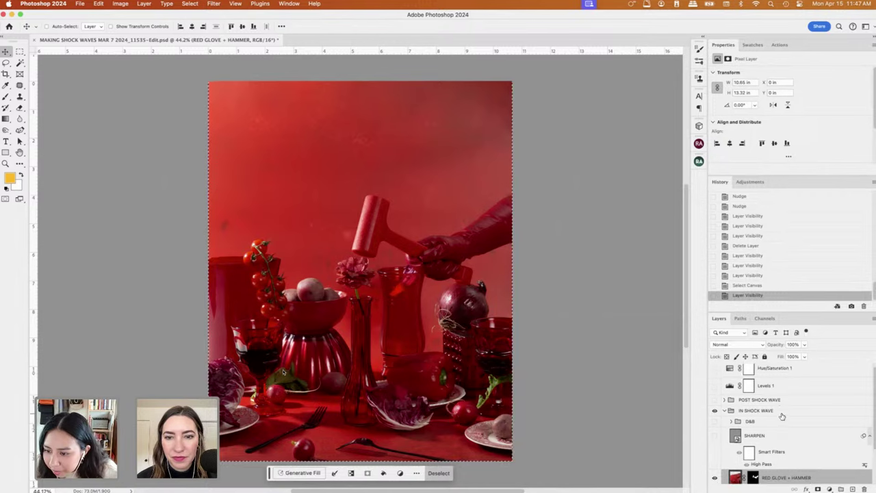
{"action": "scroll", "coordinate": [785, 433], "scroll_direction": "down", "scroll_amount": 1}
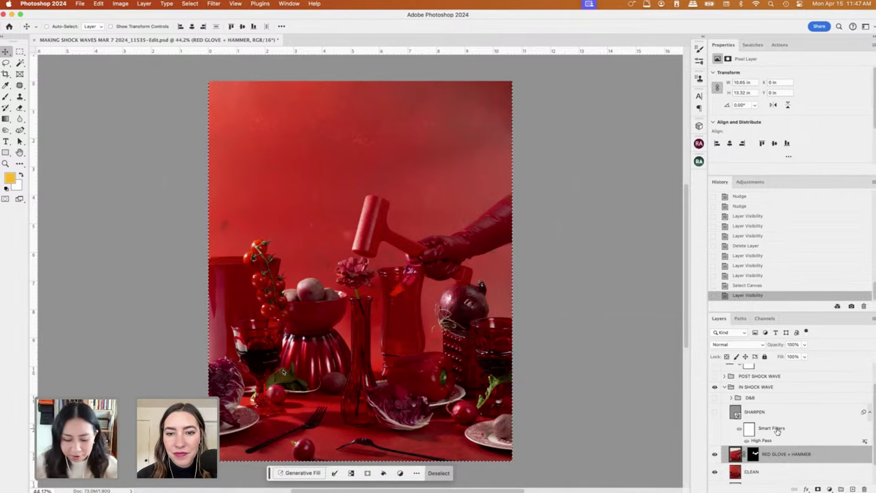
{"action": "key", "text": "super+a"}
{"action": "key", "text": "super+v"}
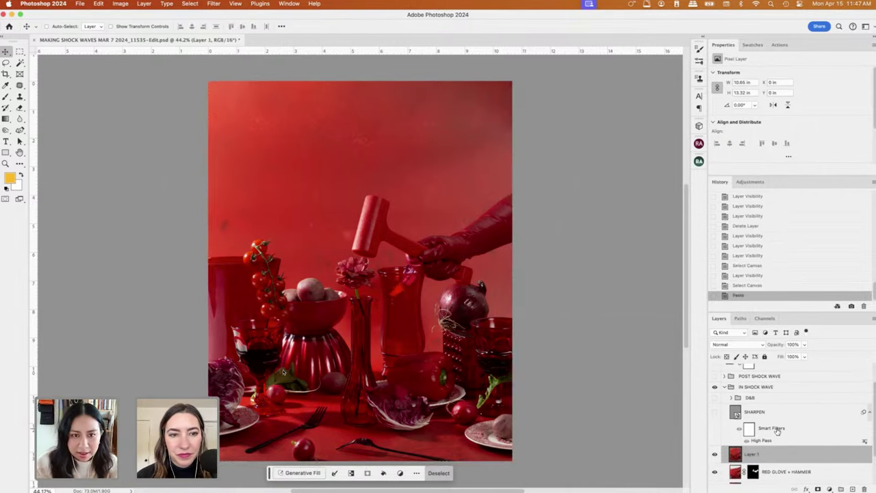
{"action": "double_click", "coordinate": [753, 455]}
{"action": "type", "text": "SHARPEN"}
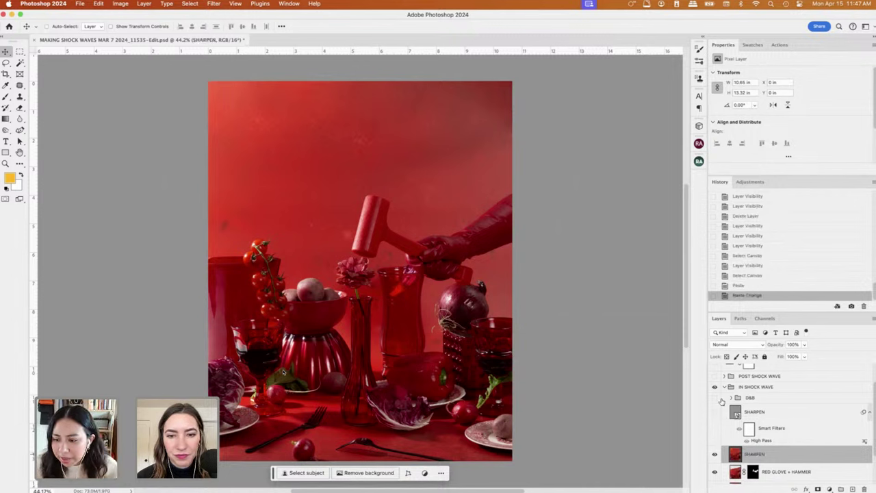
{"action": "left_click", "coordinate": [715, 398]}
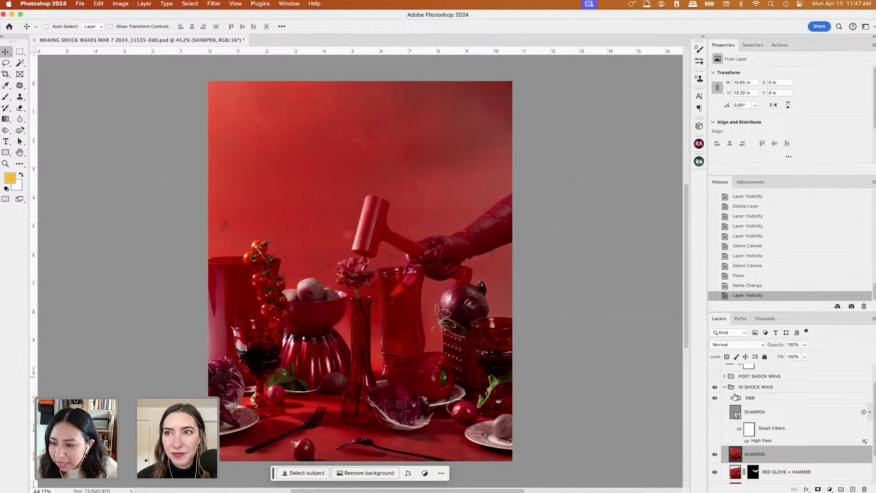
Convert the new SHARPEN layer to a smart object, transfer the old SHARPEN layer's High Pass filter to it, and delete the old layer.
{"action": "double_click", "coordinate": [754, 454]}
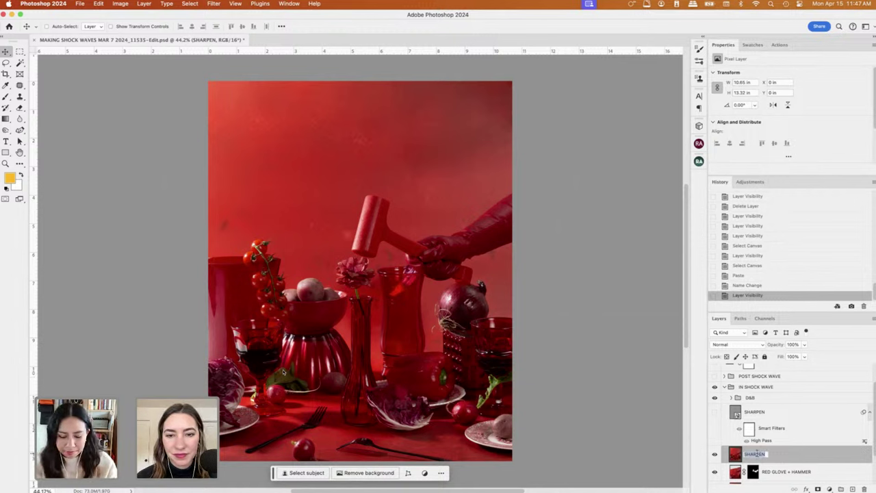
{"action": "left_click", "coordinate": [790, 459]}
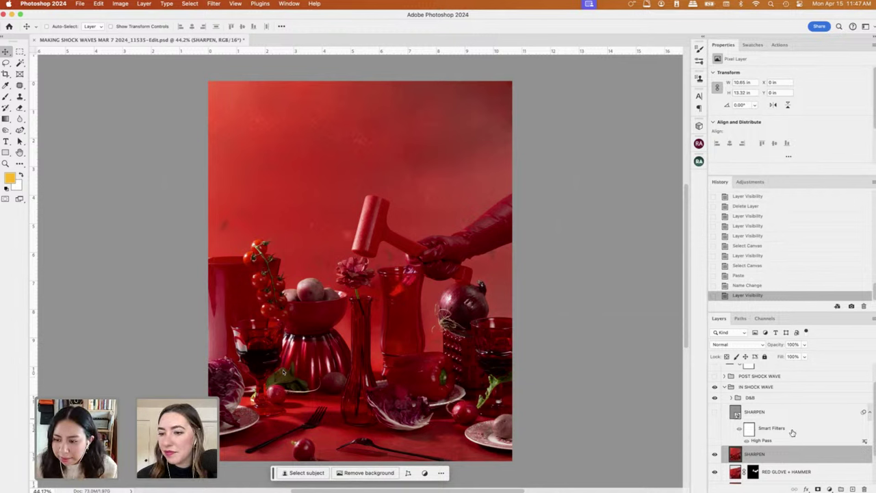
{"action": "right_click", "coordinate": [790, 464]}
{"action": "left_click", "coordinate": [773, 433]}
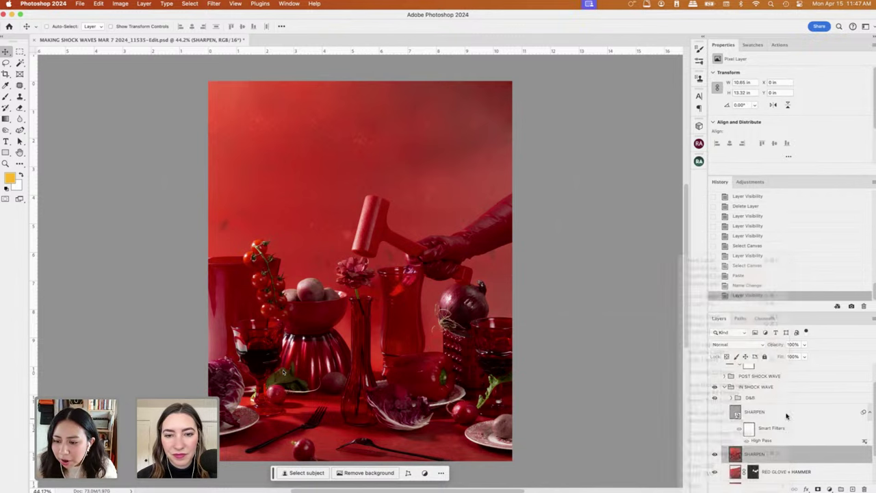
{"action": "left_click_drag", "start_coordinate": [779, 441], "coordinate": [795, 465]}
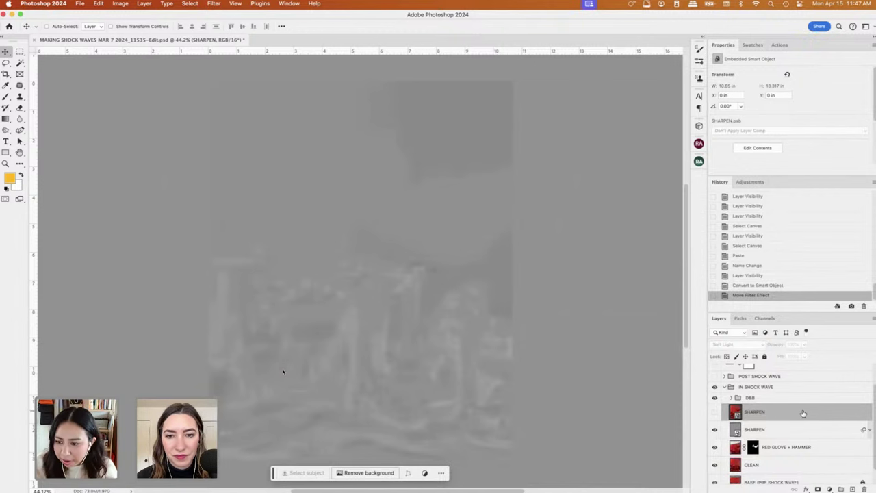
{"action": "key", "text": "Delete"}
Set the new SHARPEN layer's blend mode to Linear Light and its opacity to 65%.
{"action": "left_click", "coordinate": [753, 345]}
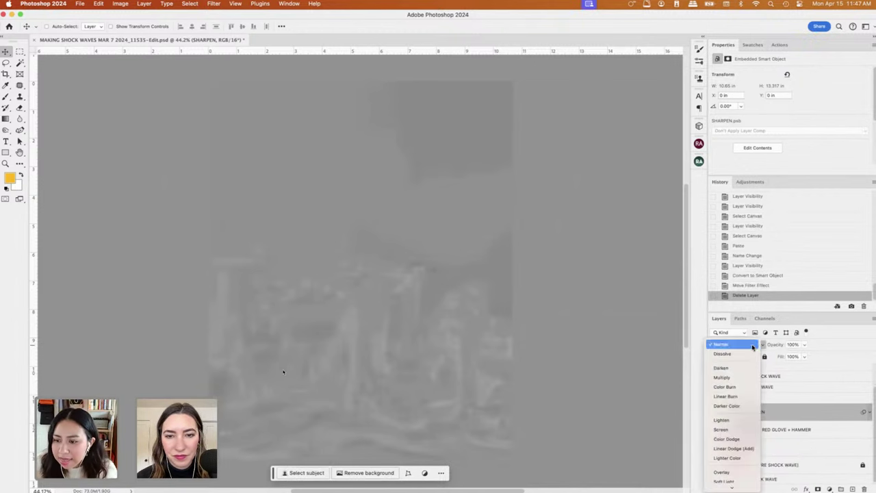
{"action": "left_click", "coordinate": [744, 436]}
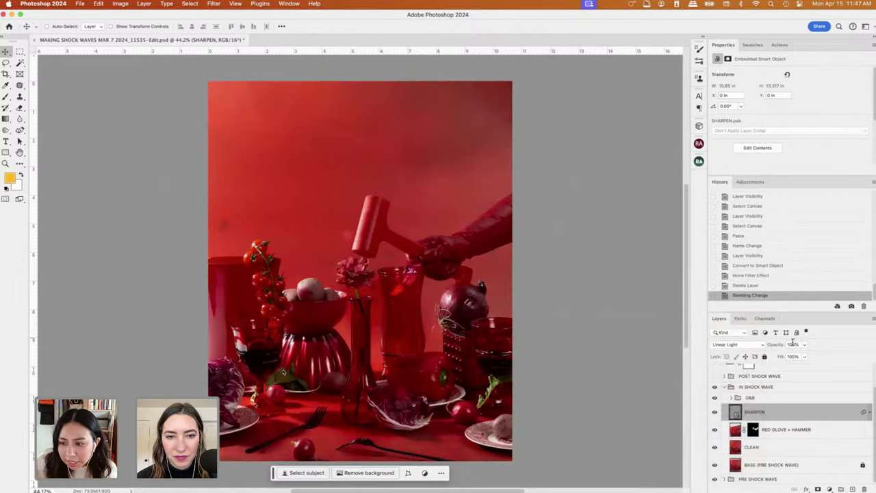
{"action": "left_click", "coordinate": [793, 344]}
{"action": "type", "text": "65"}
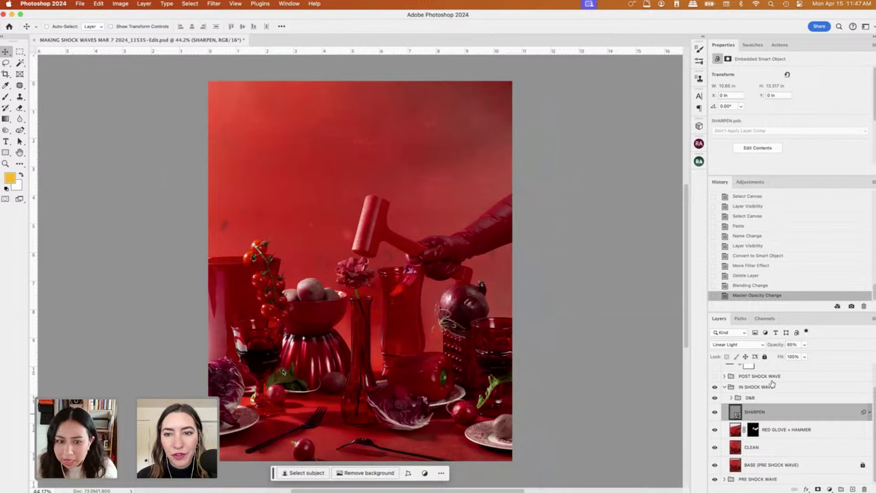
Compare the image with and without the POST SHOCK WAVE group.
{"action": "scroll", "coordinate": [749, 396], "scroll_direction": "up", "scroll_amount": 2}
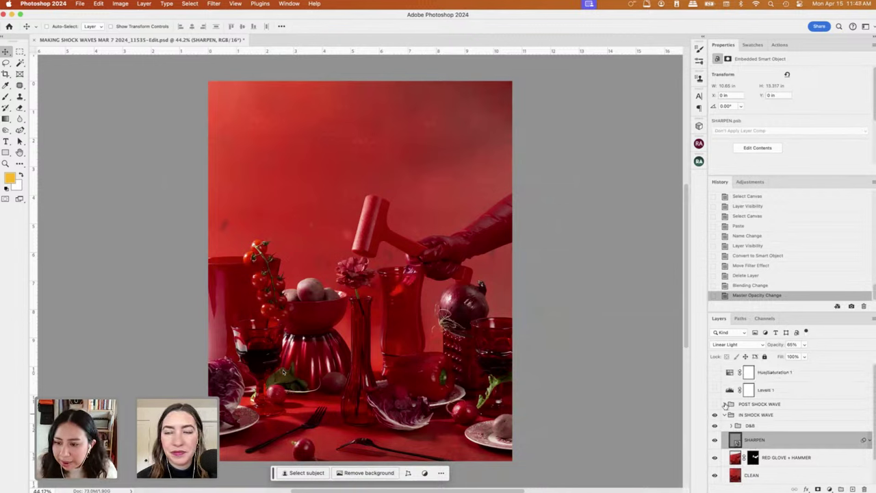
{"action": "left_click", "coordinate": [715, 404]}
{"action": "left_click", "coordinate": [715, 405]}
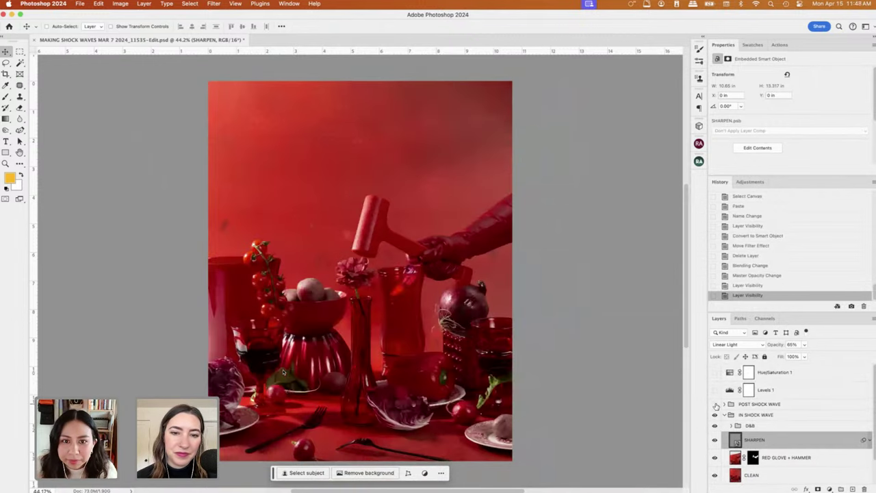
Try painting black on the Burn Curve mask in D&B around the gloved hand with a brush enlarged to 800 px.
{"action": "left_click", "coordinate": [736, 425]}
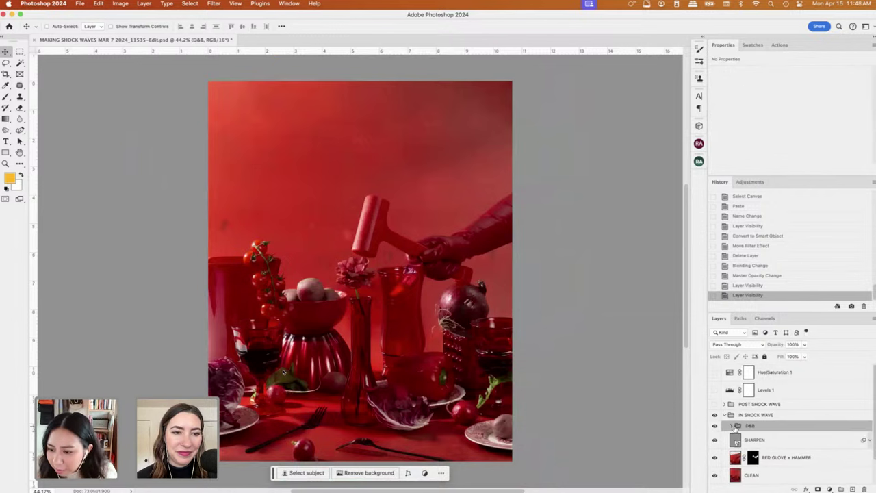
{"action": "left_click", "coordinate": [731, 426]}
{"action": "scroll", "coordinate": [795, 441], "scroll_direction": "down", "scroll_amount": 1}
{"action": "left_click", "coordinate": [765, 438]}
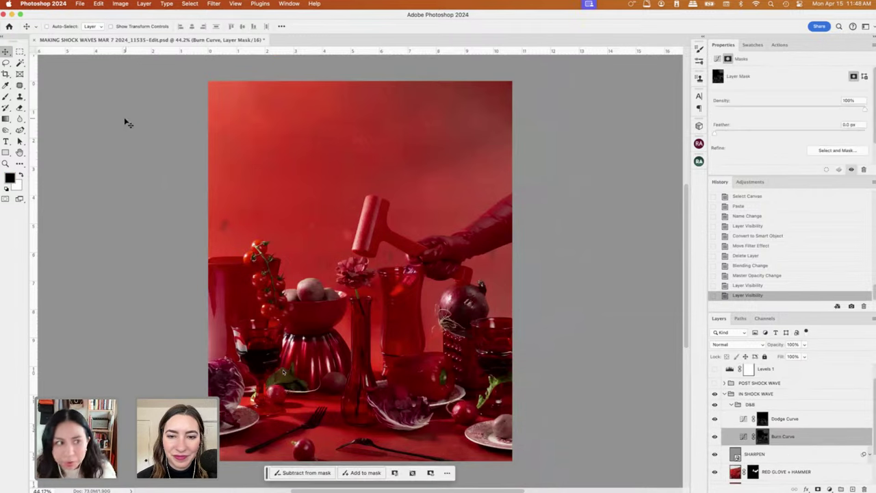
{"action": "key", "text": "b"}
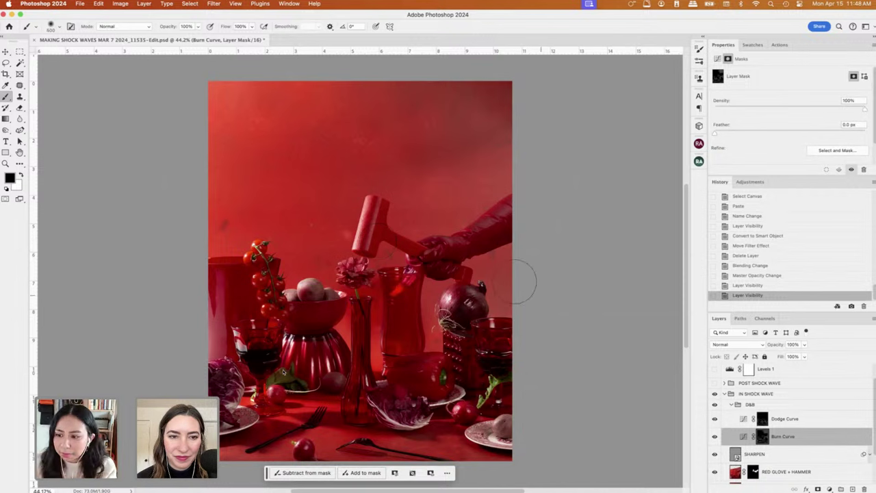
{"action": "key", "text": "bracketright"}
{"action": "key", "text": "bracketright"}
{"action": "key", "text": "bracketright"}
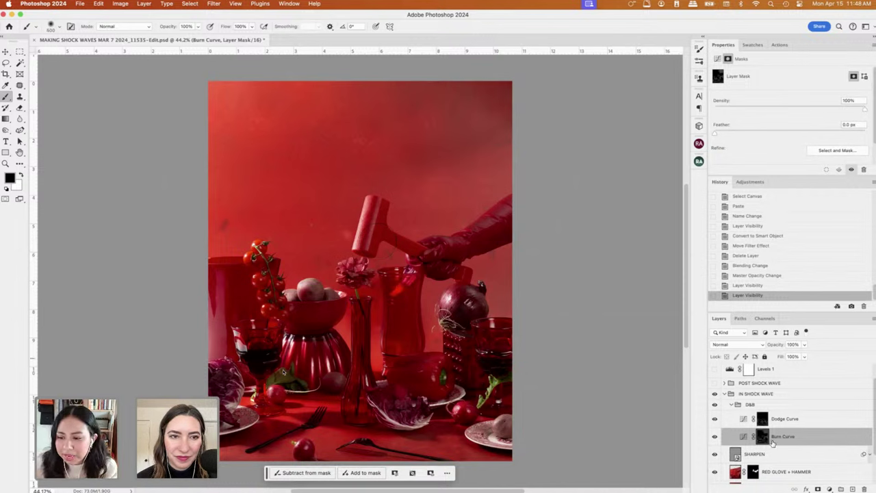
{"action": "mouse_move", "coordinate": [465, 274]}
{"action": "left_mouse_down"}
{"action": "mouse_move", "coordinate": [505, 274]}
{"action": "mouse_move", "coordinate": [411, 273]}
{"action": "left_mouse_up"}
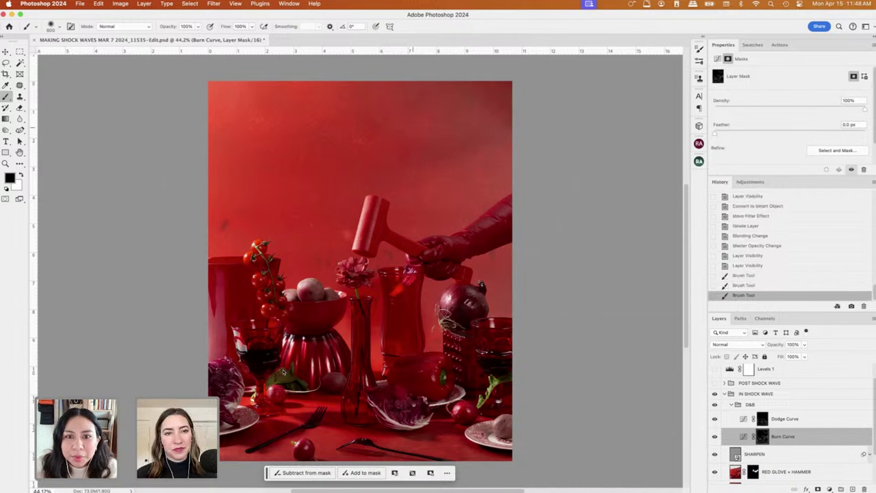
{"action": "left_click_drag", "start_coordinate": [517, 274], "coordinate": [510, 274]}
Check the image with and without the collapsed IN SHOCK WAVE group, and revert the history to before the Burn Curve mask strokes.
{"action": "left_click", "coordinate": [20, 52]}
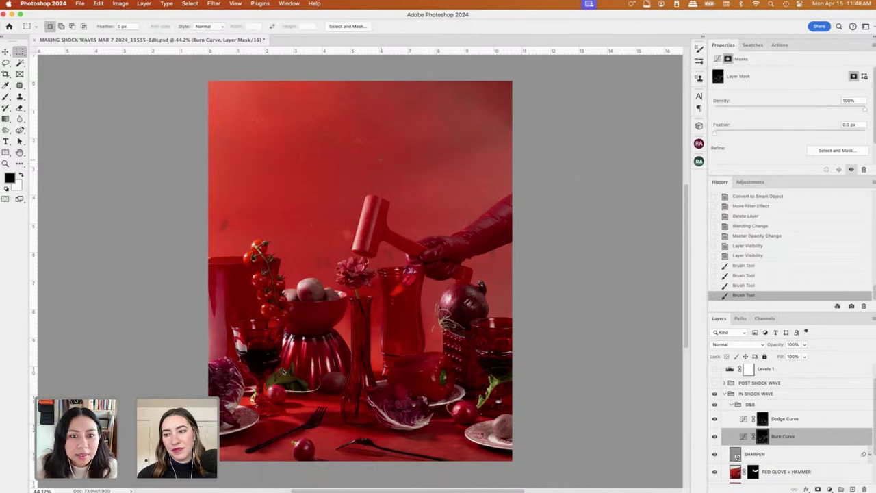
{"action": "left_click", "coordinate": [725, 395]}
{"action": "left_click", "coordinate": [715, 415]}
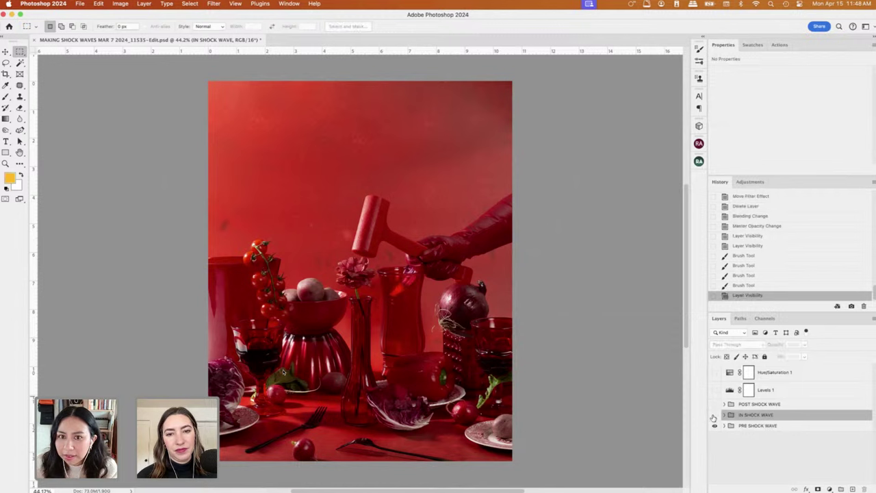
{"action": "left_click", "coordinate": [714, 417]}
{"action": "left_click", "coordinate": [747, 235]}
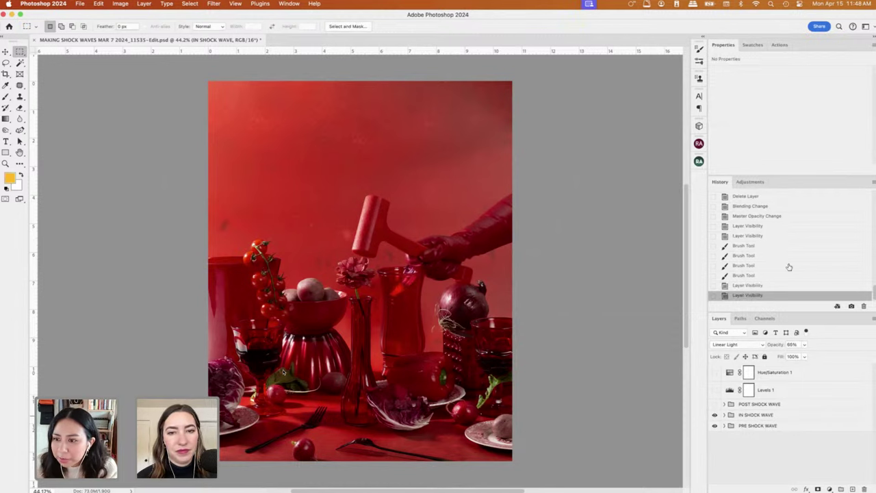
Compare the pre, in and post shock wave versions by switching the visibility of the IN SHOCK WAVE and POST SHOCK WAVE groups.
{"action": "left_click", "coordinate": [715, 416]}
{"action": "left_click", "coordinate": [715, 414]}
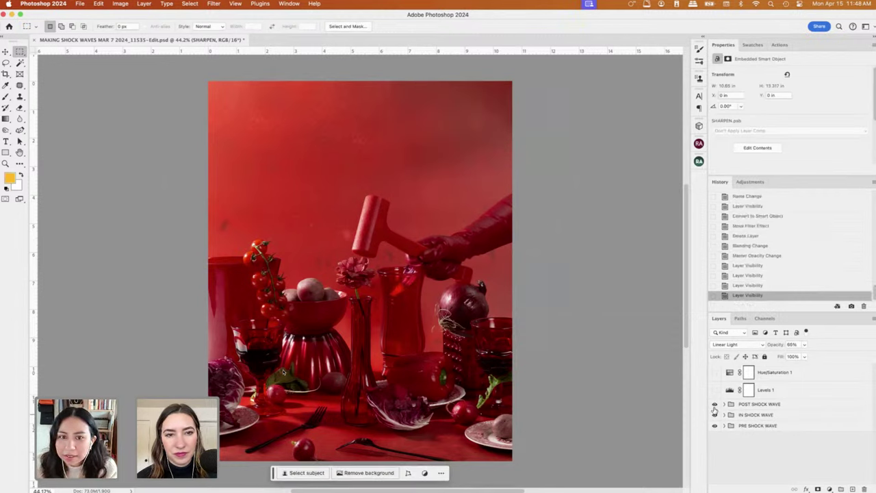
{"action": "left_click", "coordinate": [715, 406]}
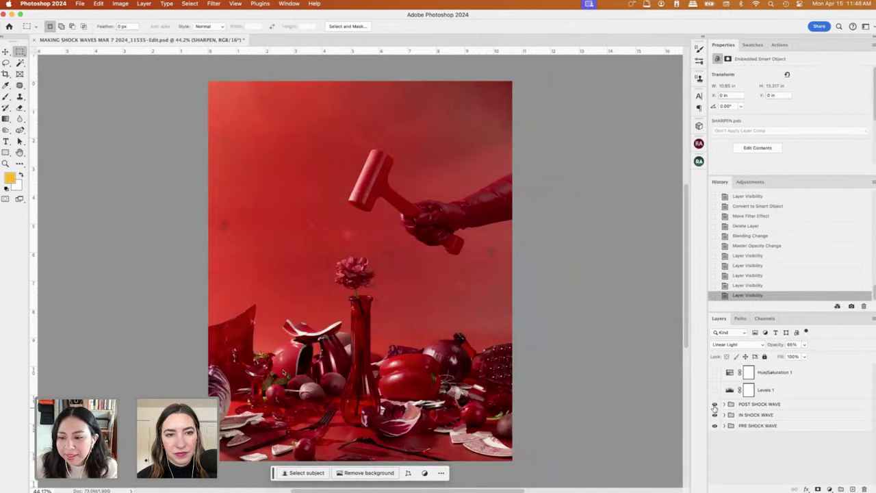
{"action": "left_click", "coordinate": [714, 405]}
{"action": "left_click", "coordinate": [715, 415]}
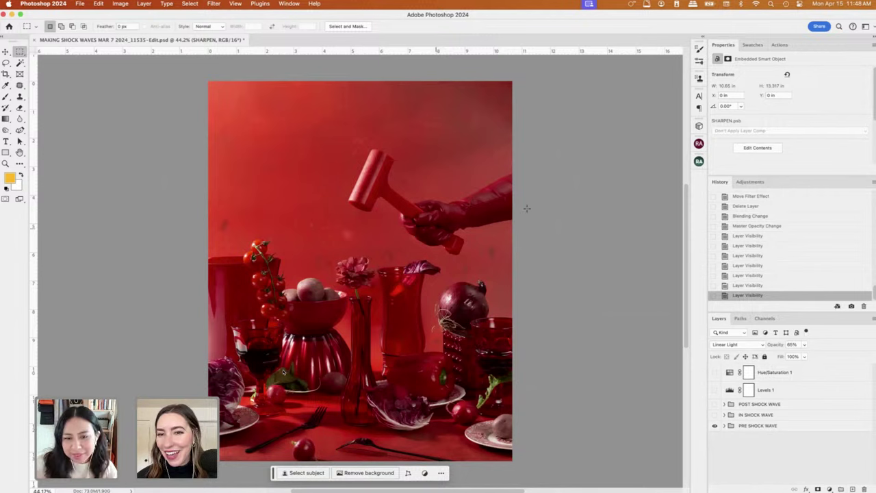
{"action": "left_click", "coordinate": [715, 415]}
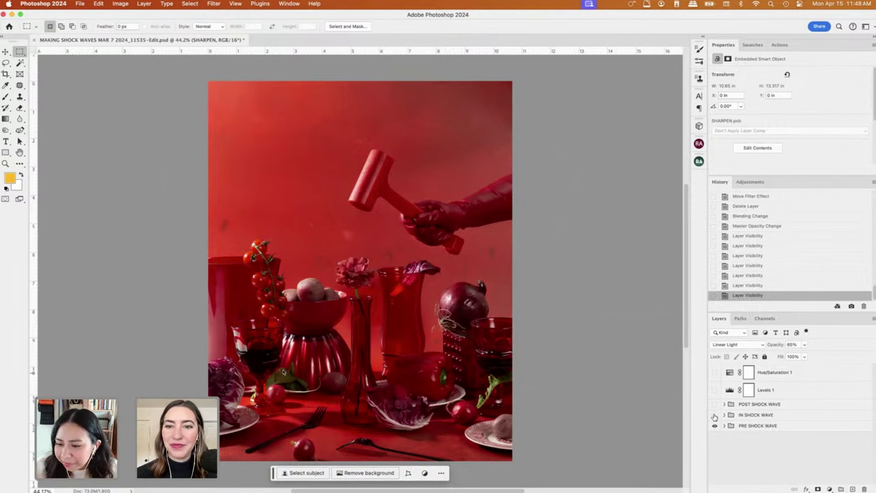
{"action": "left_click", "coordinate": [715, 405]}
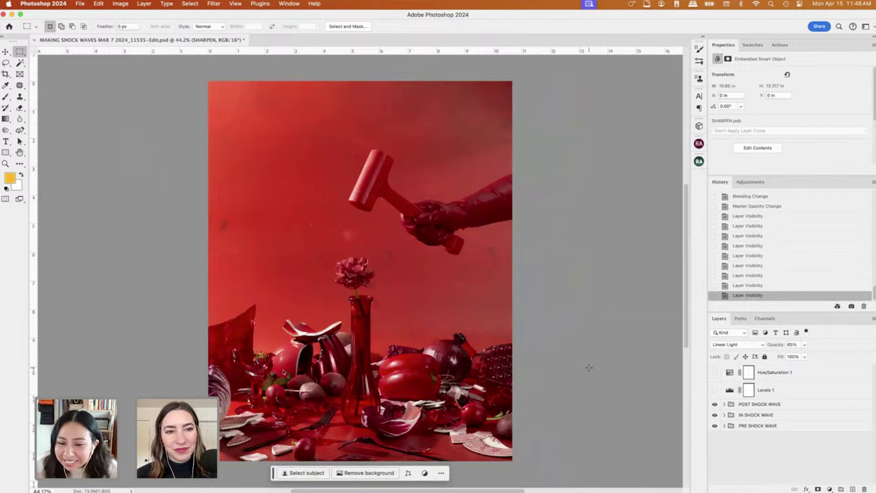
{"action": "left_click", "coordinate": [714, 405]}
{"action": "left_click", "coordinate": [715, 415]}
Expand the IN SHOCK WAVE group and collapse its D&B subgroup.
{"action": "left_click", "coordinate": [725, 415]}
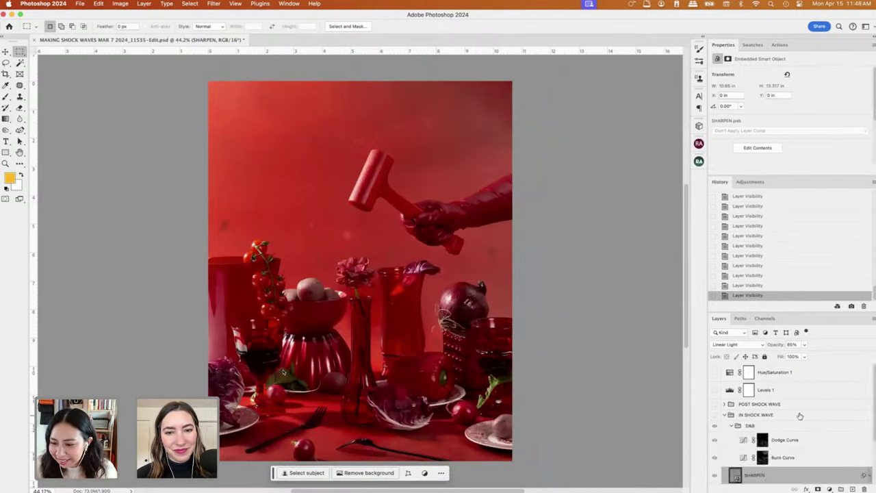
{"action": "left_click", "coordinate": [732, 425]}
{"action": "left_click", "coordinate": [732, 404]}
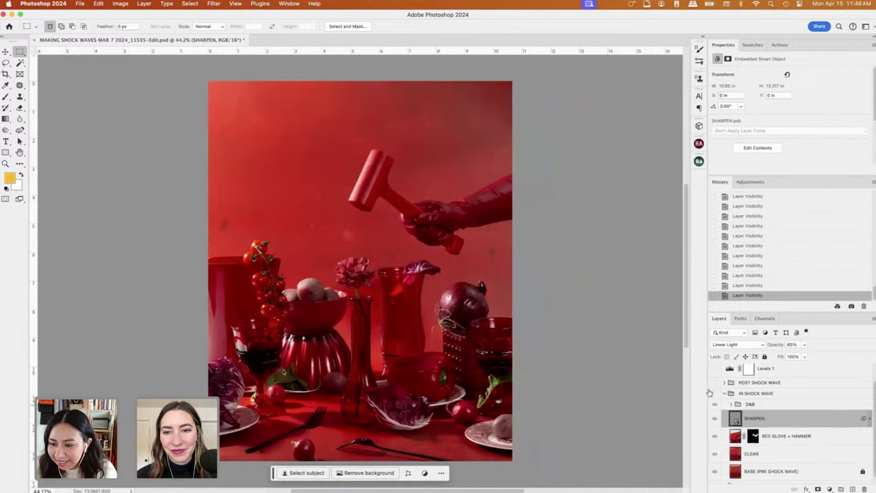
Collapse the IN SHOCK WAVE group and make it, POST SHOCK WAVE, Levels 1 and Hue/Saturation 1 visible.
{"action": "left_click", "coordinate": [725, 393]}
{"action": "left_click", "coordinate": [715, 414]}
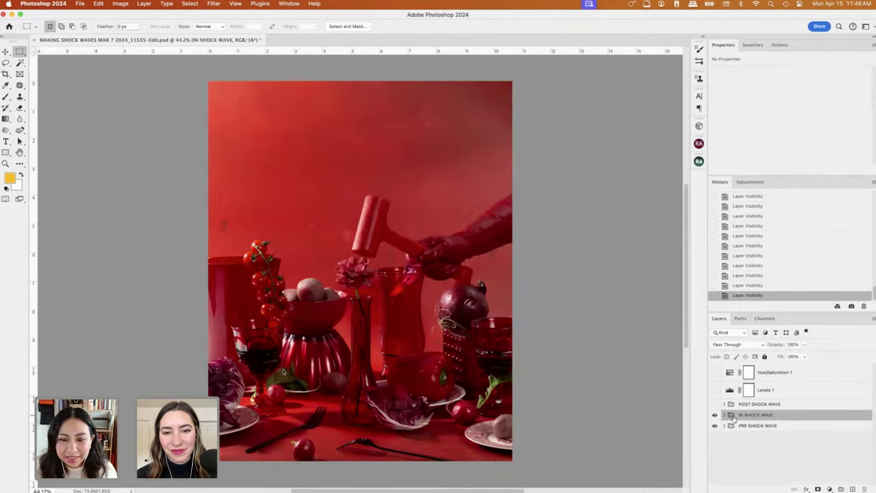
{"action": "left_click", "coordinate": [715, 404]}
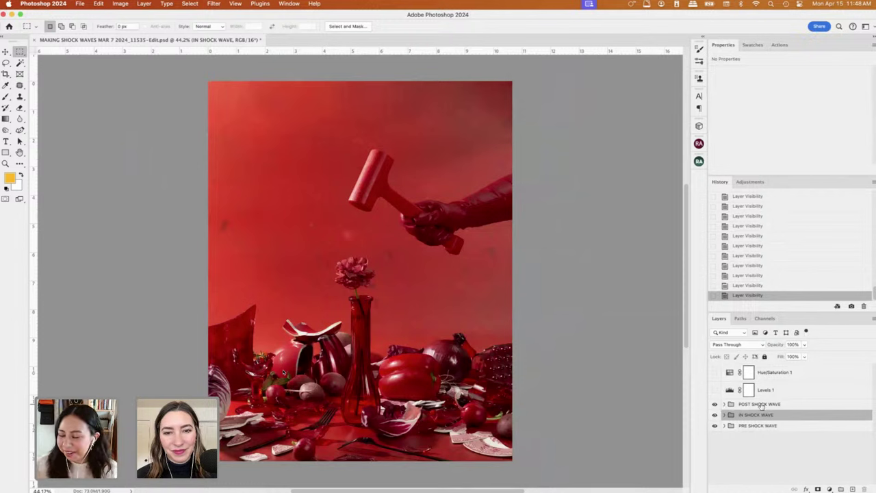
{"action": "left_click", "coordinate": [714, 389]}
{"action": "left_click", "coordinate": [715, 372]}
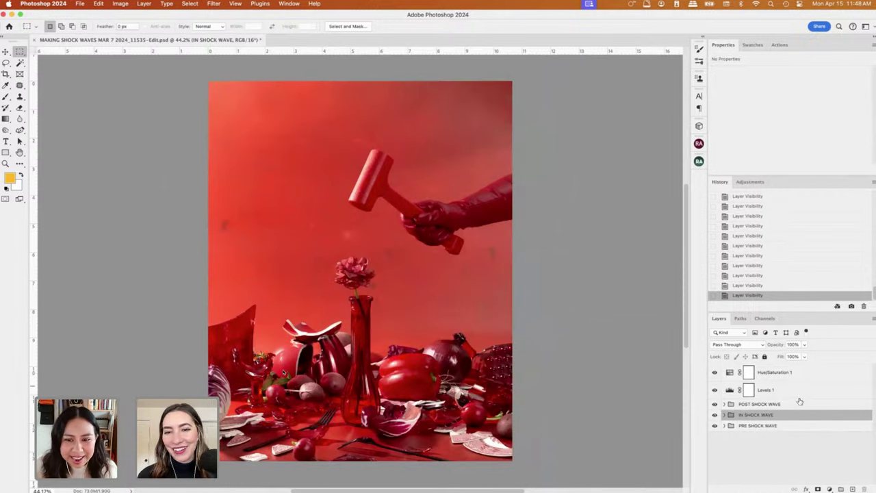
Compare the pre and post shock wave versions with both adjustment layers on by hiding and reshowing the IN and POST SHOCK WAVE groups.
{"action": "left_click", "coordinate": [714, 405]}
{"action": "left_click", "coordinate": [715, 415]}
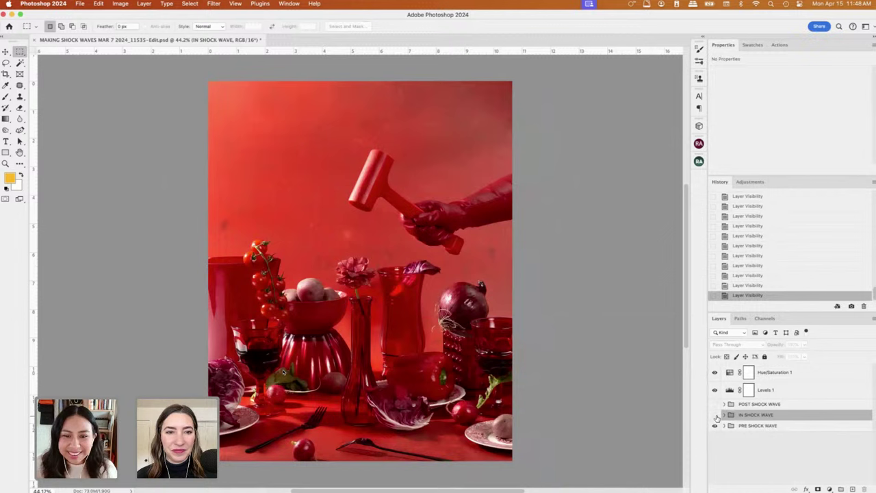
{"action": "left_click", "coordinate": [715, 415]}
{"action": "left_click", "coordinate": [714, 405]}
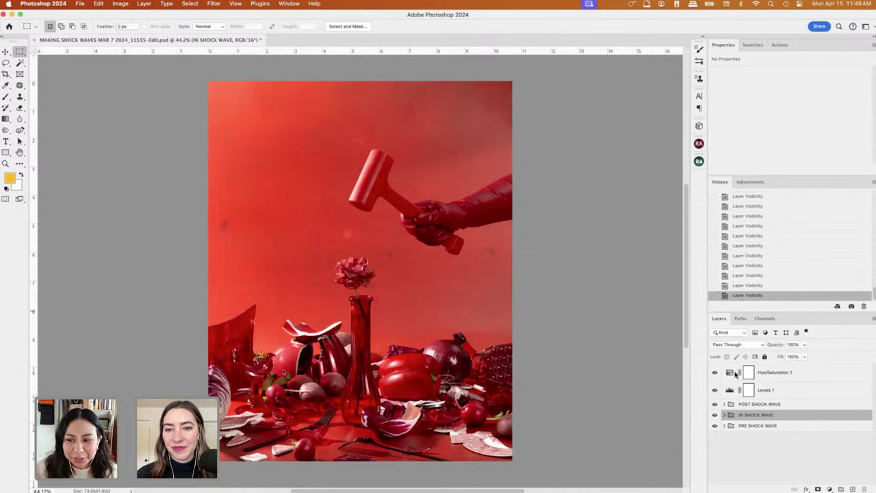
Save the document in the BEST folder as MakingShockWaves3.psd in Photoshop format with Maximize Compatibility on.
{"action": "left_click", "coordinate": [81, 3]}
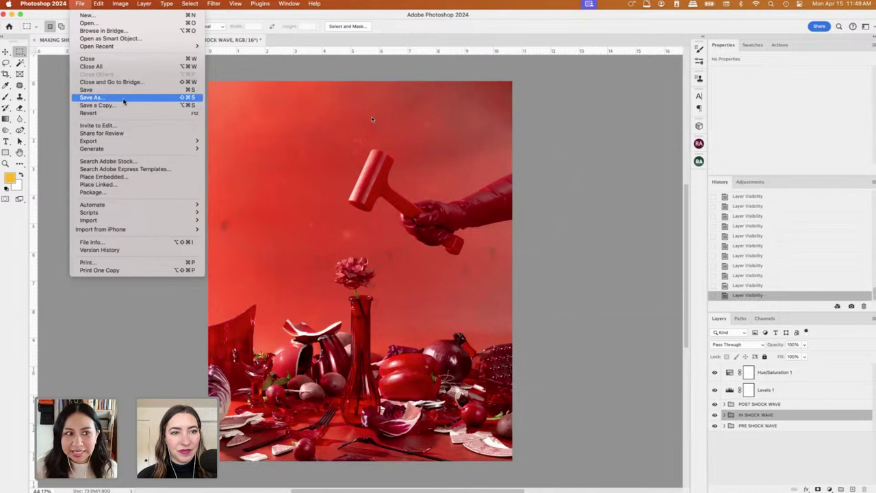
{"action": "left_click", "coordinate": [247, 183]}
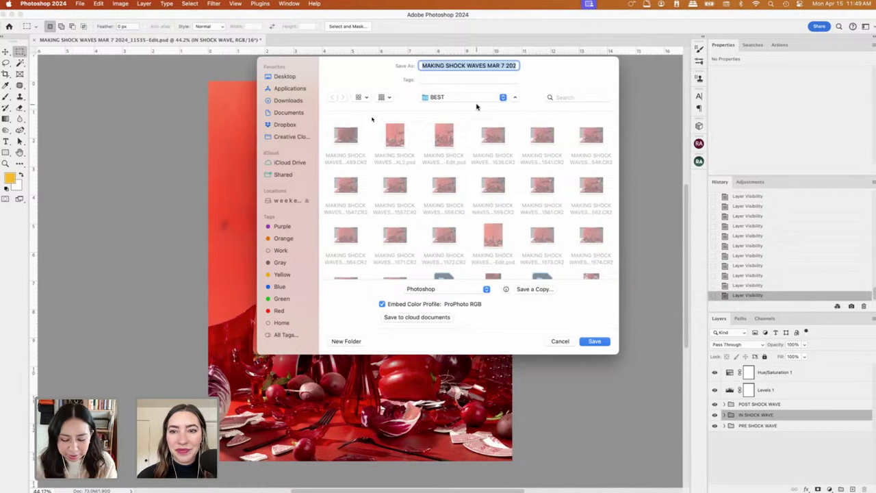
{"action": "type", "text": "Making"}
{"action": "type", "text": "ShockWaves"}
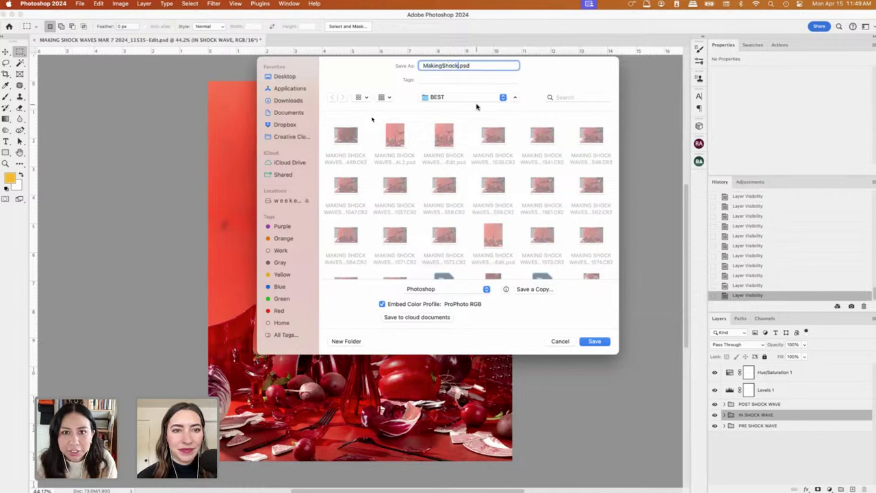
{"action": "type", "text": "1"}
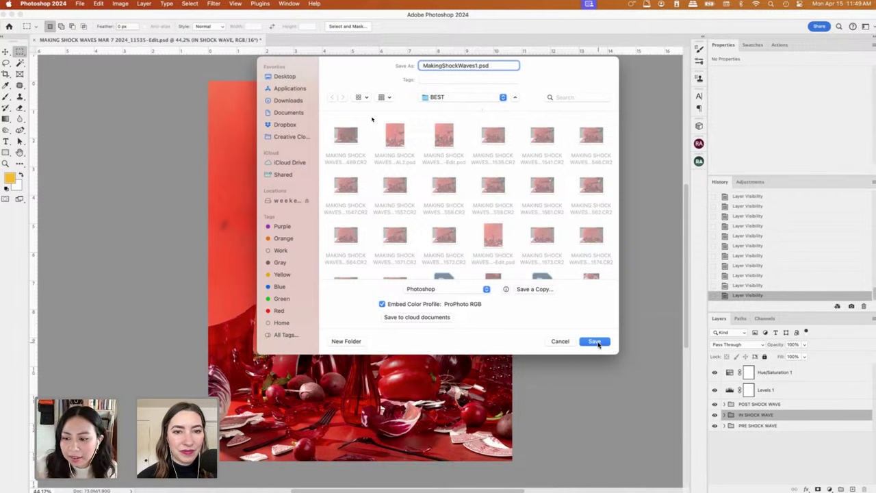
{"action": "key", "text": "BackSpace"}
{"action": "type", "text": "3"}
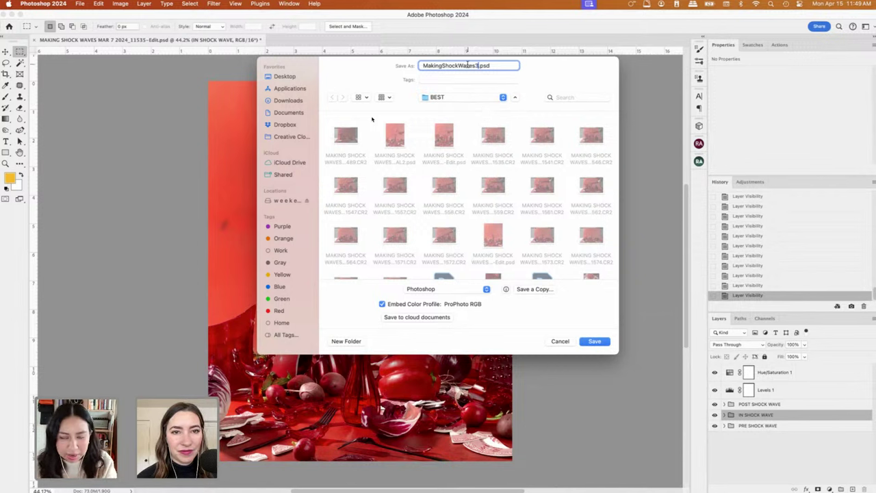
{"action": "left_click", "coordinate": [593, 341]}
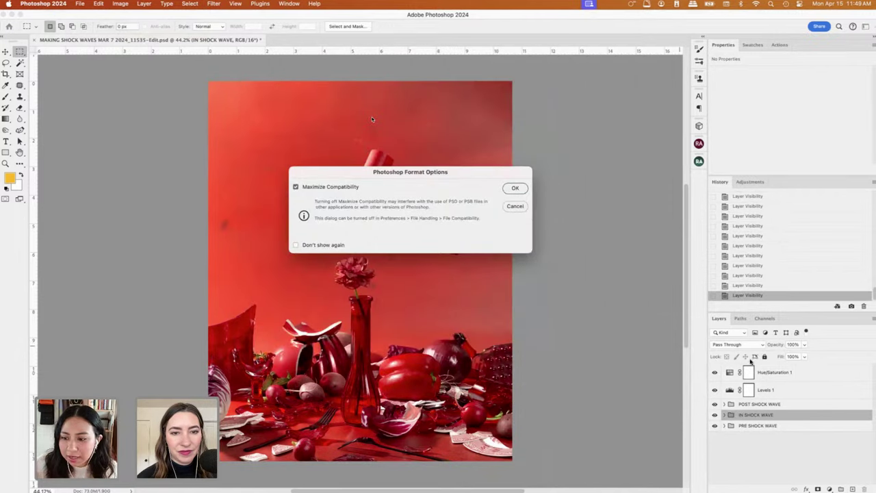
{"action": "left_click", "coordinate": [515, 188]}
Hide the POST SHOCK WAVE group and try to save the document again.
{"action": "left_click", "coordinate": [714, 404]}
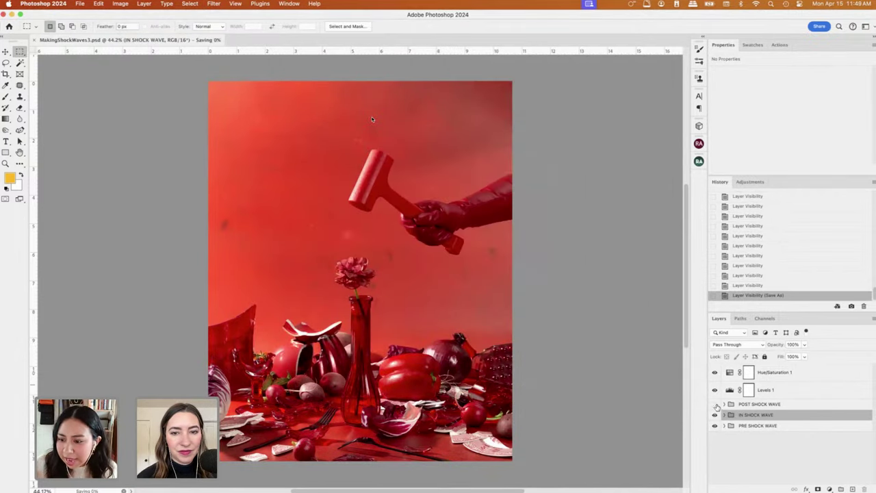
{"action": "key", "text": "super+s"}
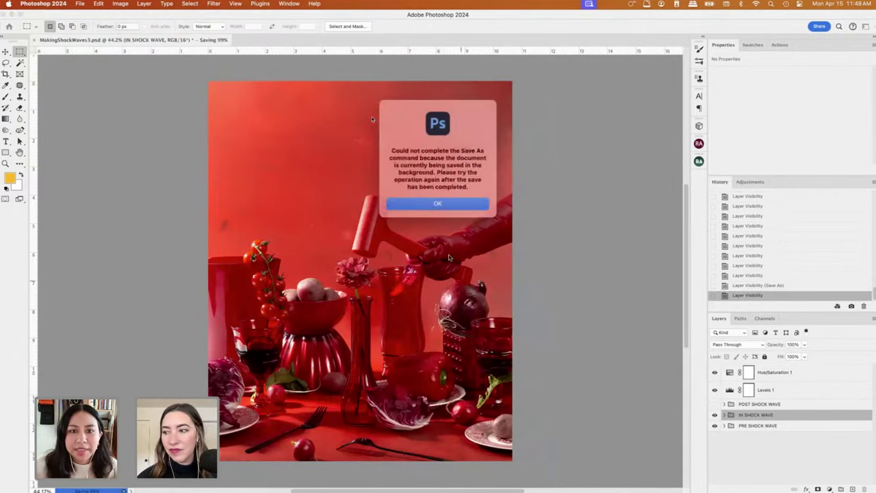
{"action": "key", "text": "Return"}
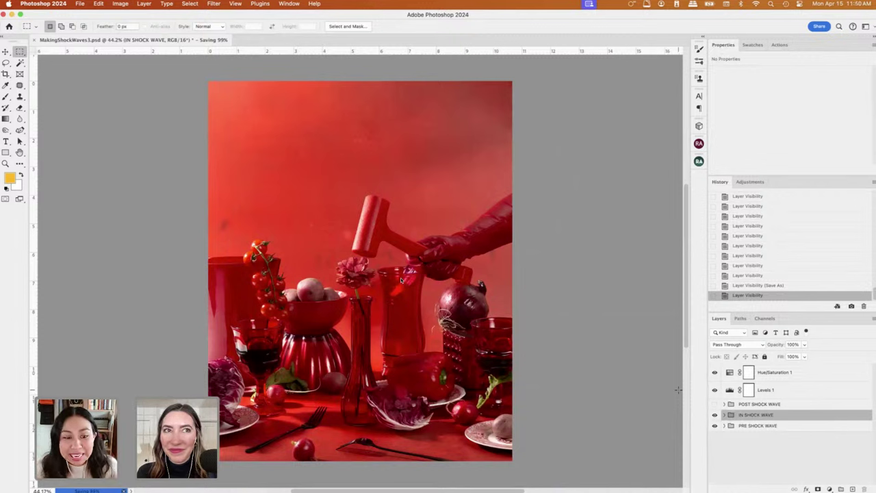
Compare the color-adjusted pre, in and post shock wave versions by repeatedly switching the visibility of the IN and POST SHOCK WAVE groups.
{"action": "left_click", "coordinate": [715, 414]}
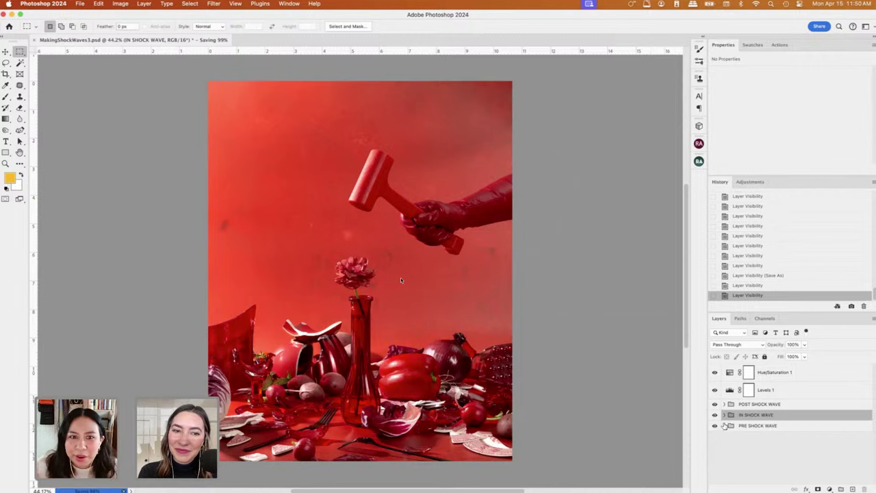
{"action": "left_click_drag", "start_coordinate": [715, 404], "coordinate": [715, 415]}
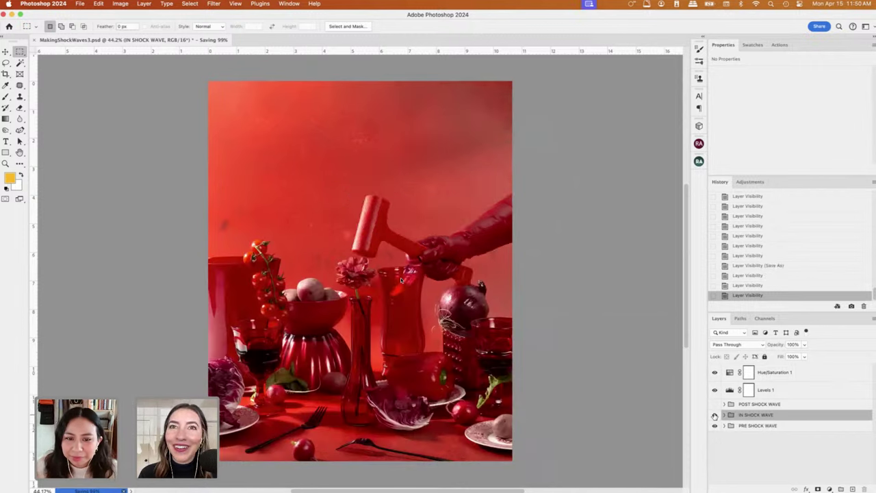
{"action": "left_click", "coordinate": [715, 414]}
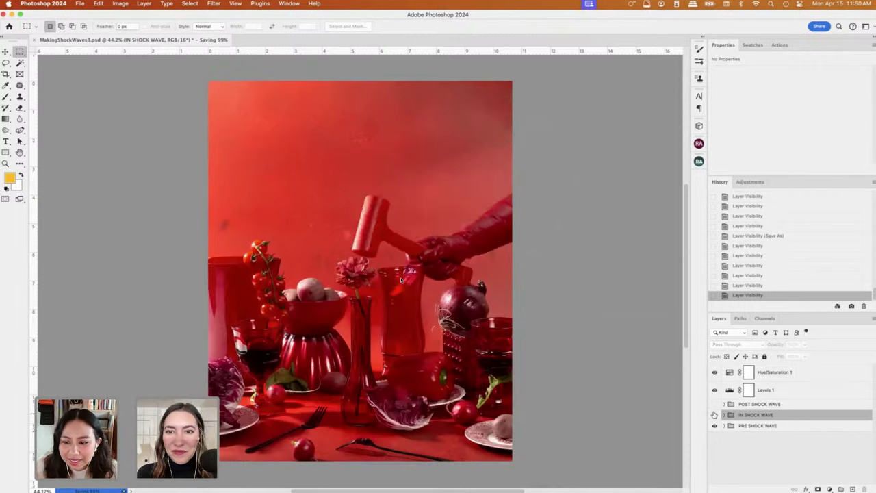
{"action": "left_click", "coordinate": [715, 415]}
{"action": "left_click", "coordinate": [715, 405]}
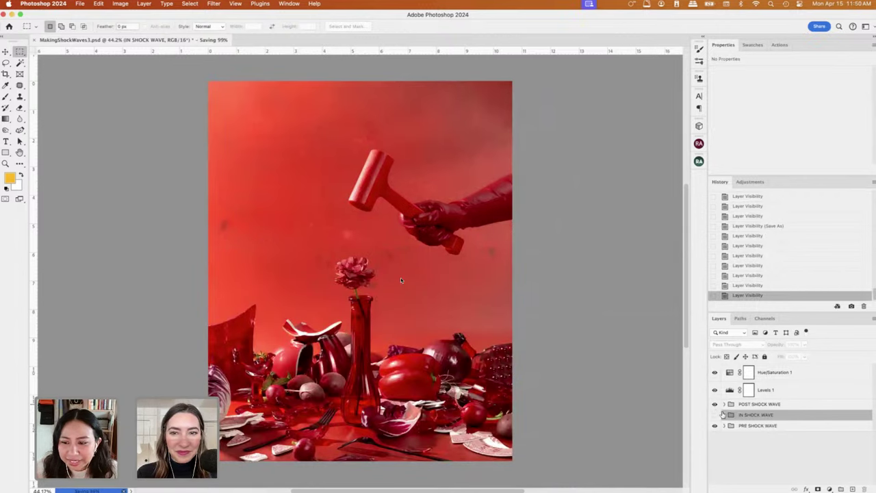
{"action": "left_click", "coordinate": [715, 404]}
{"action": "left_click", "coordinate": [715, 415]}
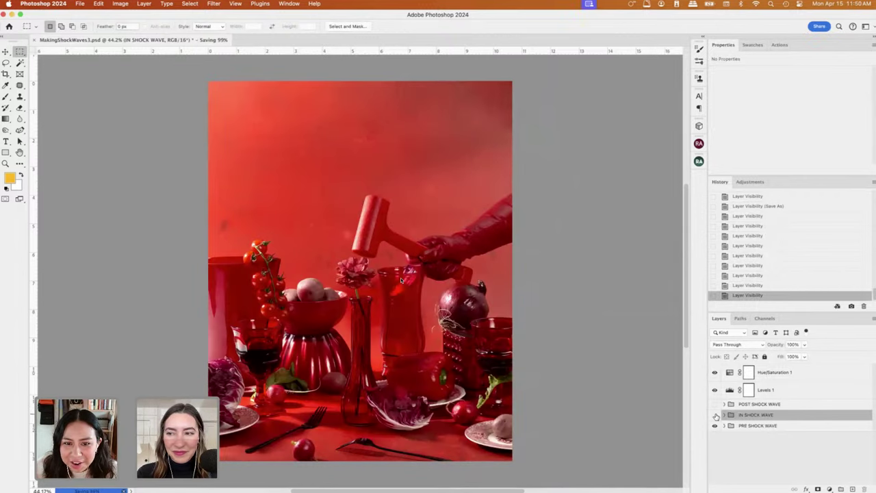
{"action": "left_click", "coordinate": [715, 415]}
{"action": "left_click", "coordinate": [714, 404]}
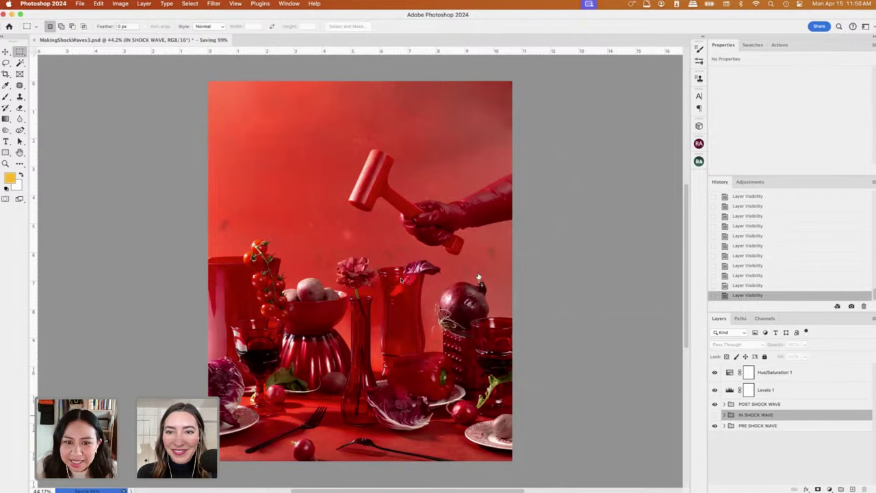
{"action": "left_click", "coordinate": [715, 404]}
{"action": "left_click", "coordinate": [715, 415]}
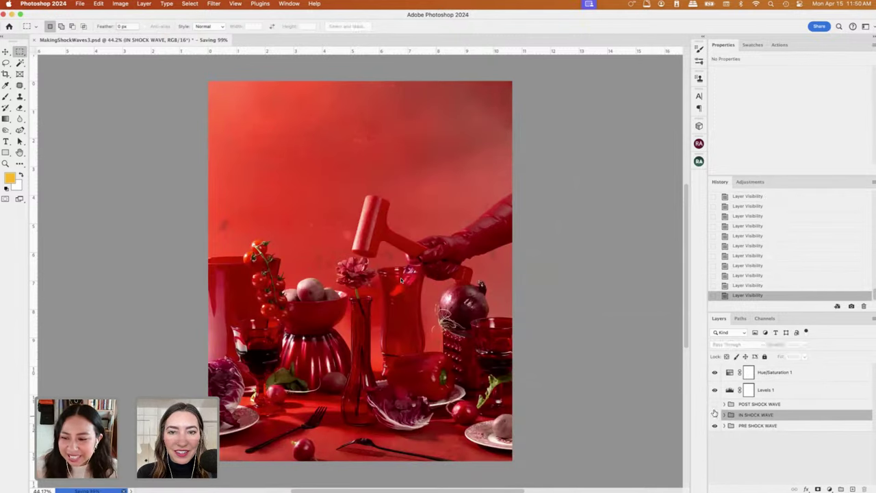
{"action": "left_click", "coordinate": [715, 415]}
{"action": "left_click", "coordinate": [714, 404]}
Hide the POST SHOCK WAVE and IN SHOCK WAVE groups, leaving PRE SHOCK WAVE as the only visible group.
{"action": "left_click", "coordinate": [715, 404]}
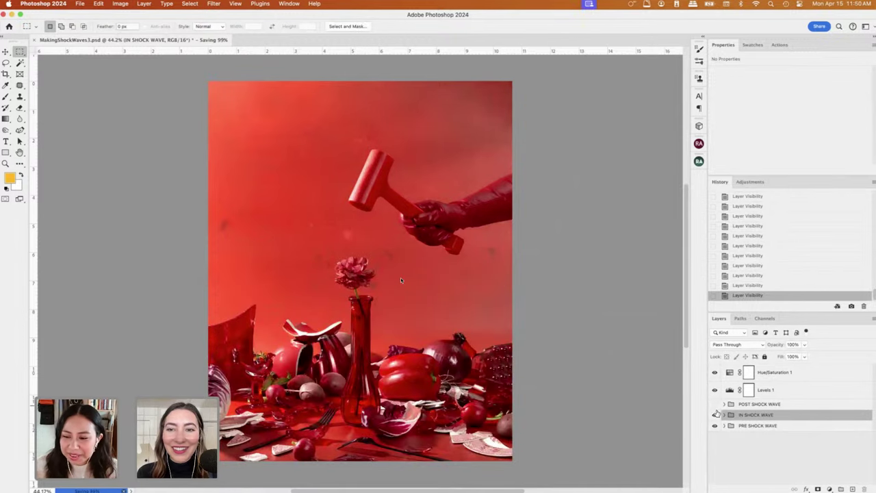
{"action": "left_click", "coordinate": [714, 415]}
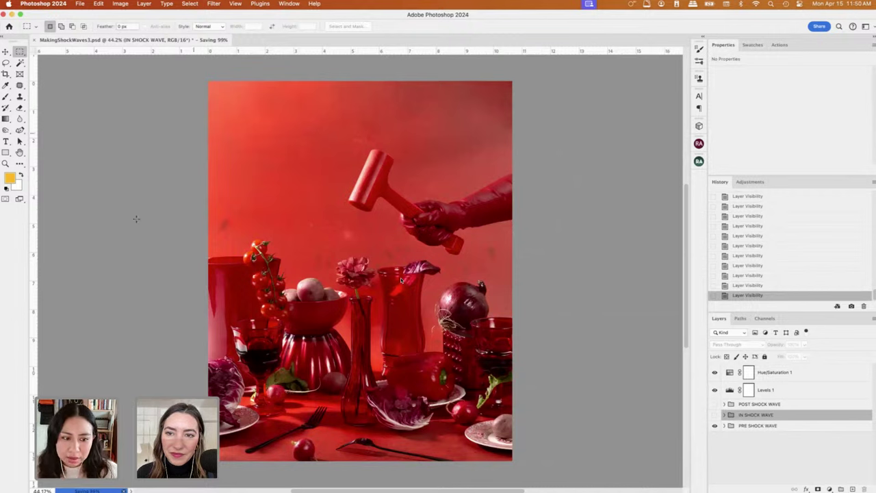
{"action": "left_click", "coordinate": [80, 4]}
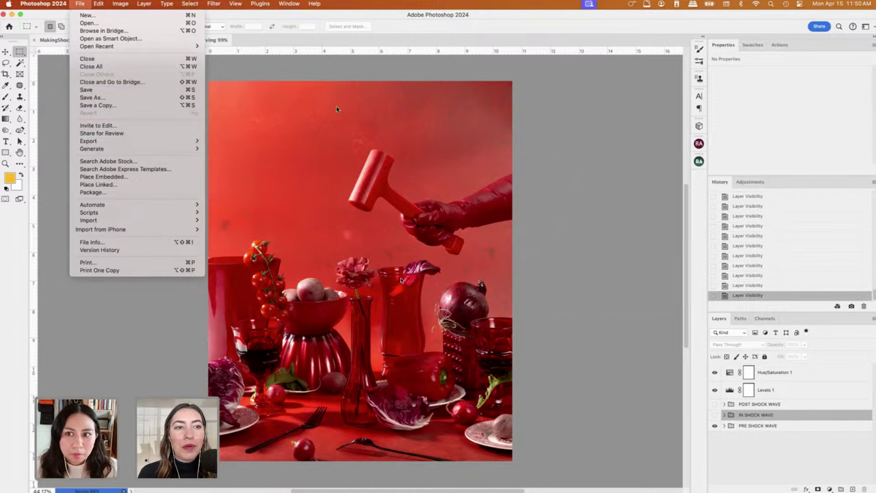
{"action": "key", "text": "Escape"}
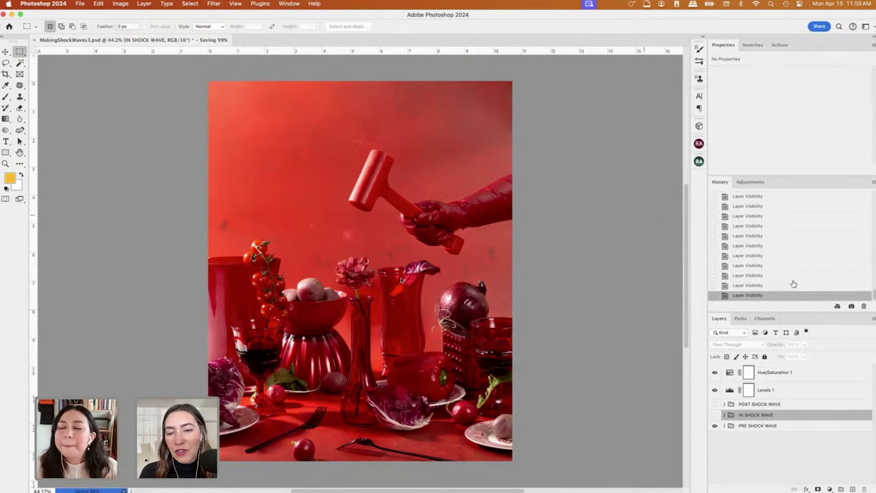
Show the Timeline and create a frame animation whose first frame is the pre shock wave image.
{"action": "left_click", "coordinate": [297, 6]}
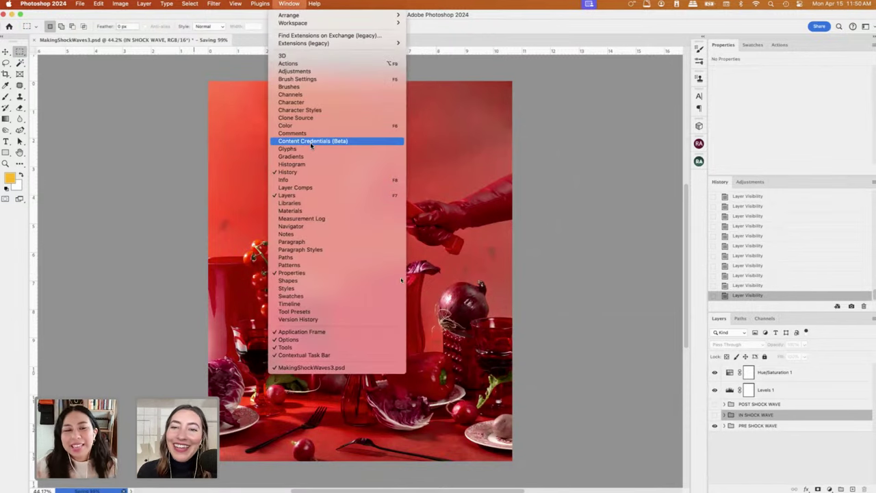
{"action": "left_click", "coordinate": [323, 306]}
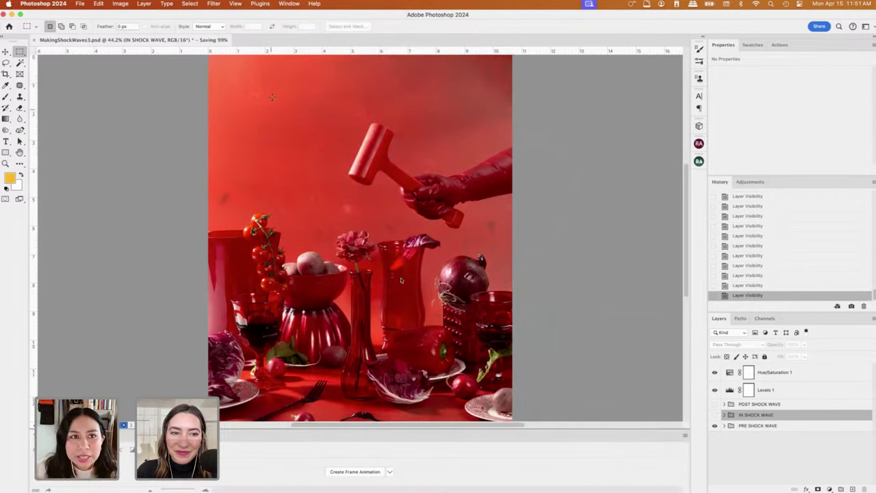
{"action": "left_click", "coordinate": [373, 474]}
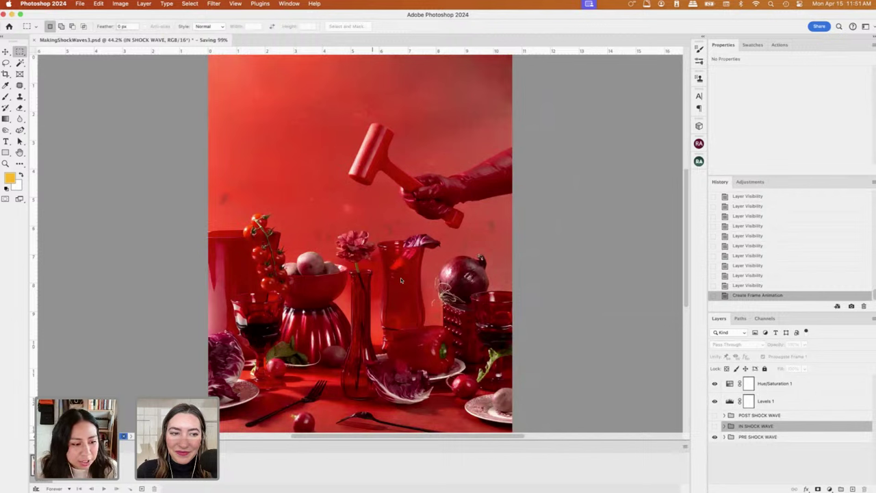
Add a second frame with IN SHOCK WAVE visible and a third with POST SHOCK WAVE visible, with 0.5 s frame delays.
{"action": "left_click", "coordinate": [142, 488]}
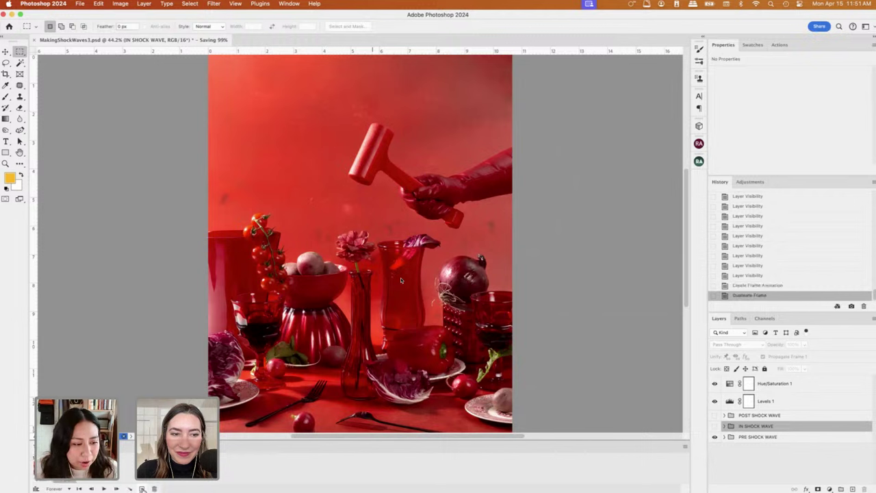
{"action": "left_click", "coordinate": [714, 426]}
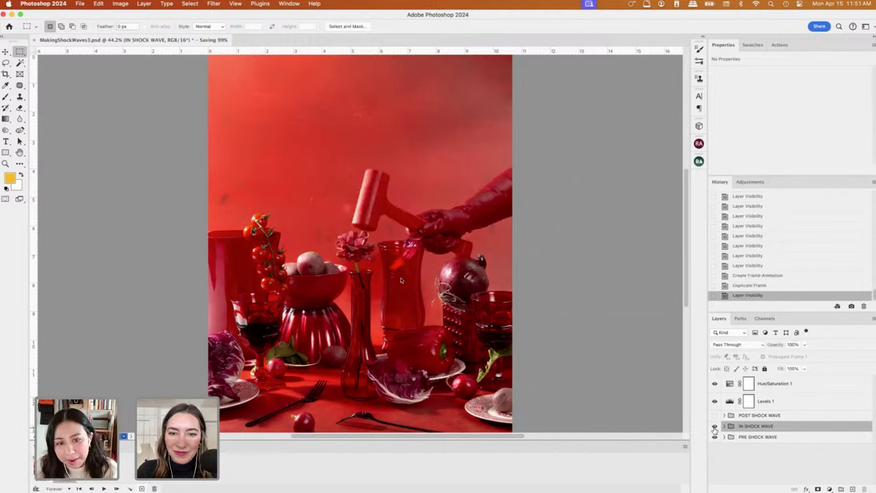
{"action": "left_click", "coordinate": [142, 489]}
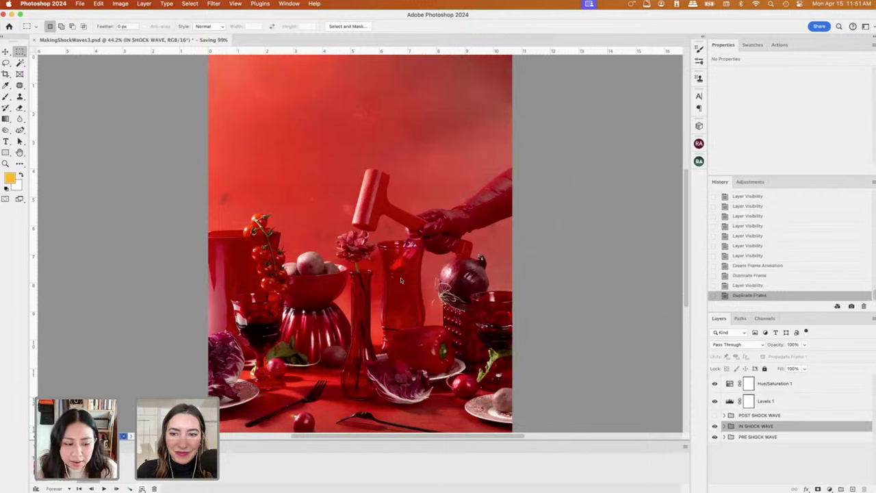
{"action": "left_click", "coordinate": [715, 415]}
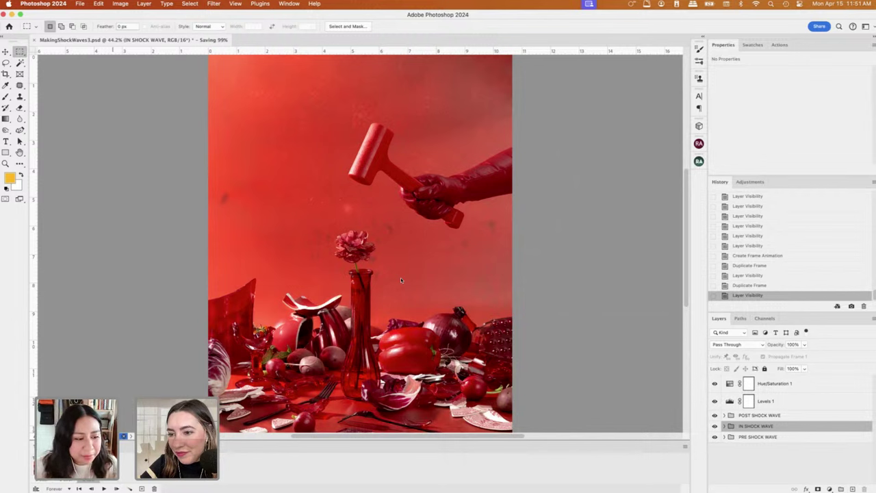
{"action": "key", "text": "space"}
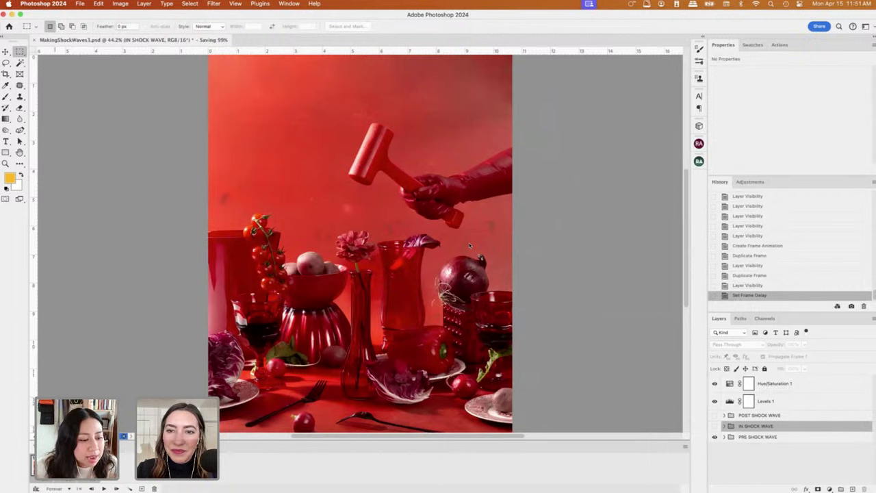
Duplicate the animation's frames to extend the sequence to 15 frames and play it back.
{"action": "left_click", "coordinate": [142, 488]}
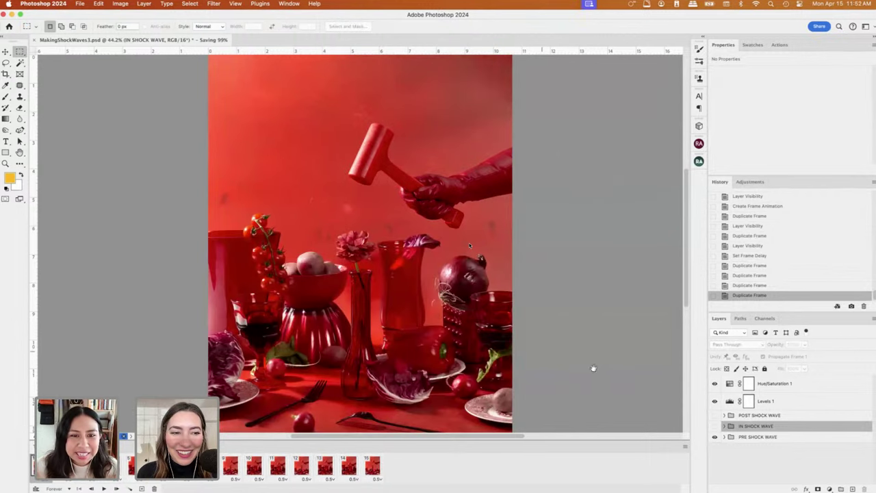
{"action": "key", "text": "space"}
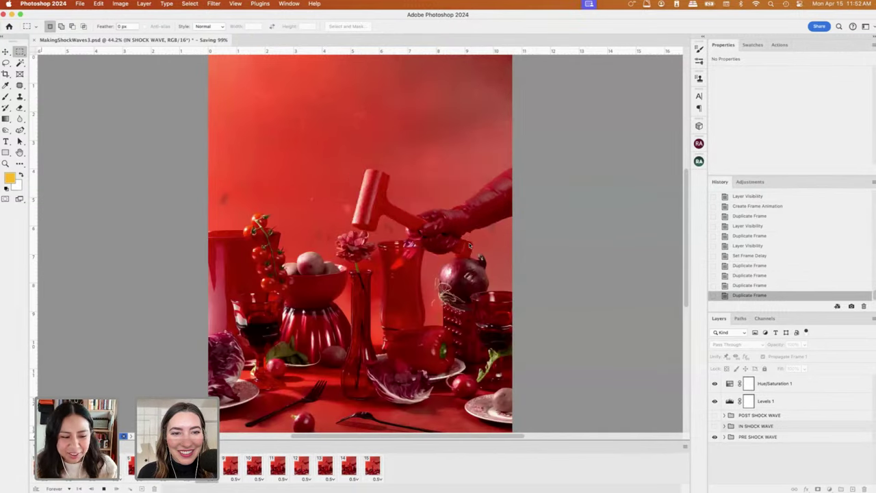
Stop playback, set the delay of all 15 frames to 0.7 seconds and play the animation again.
{"action": "key", "text": "space"}
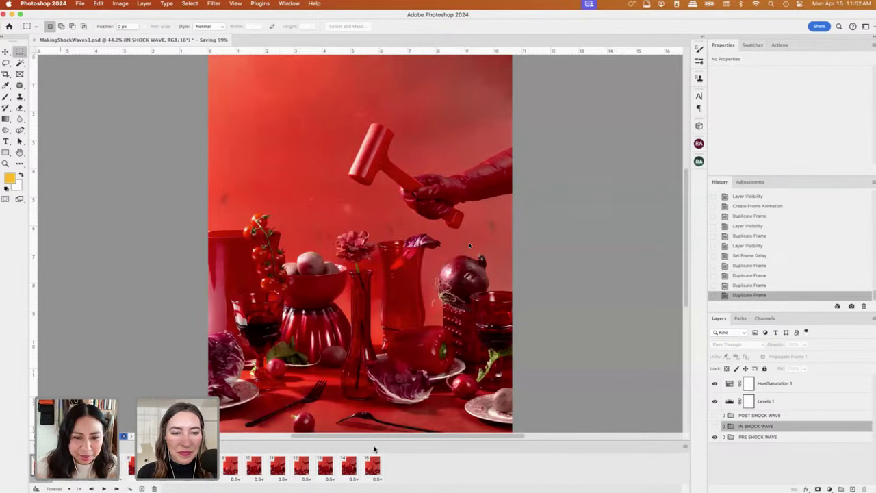
{"action": "key", "text": "space"}
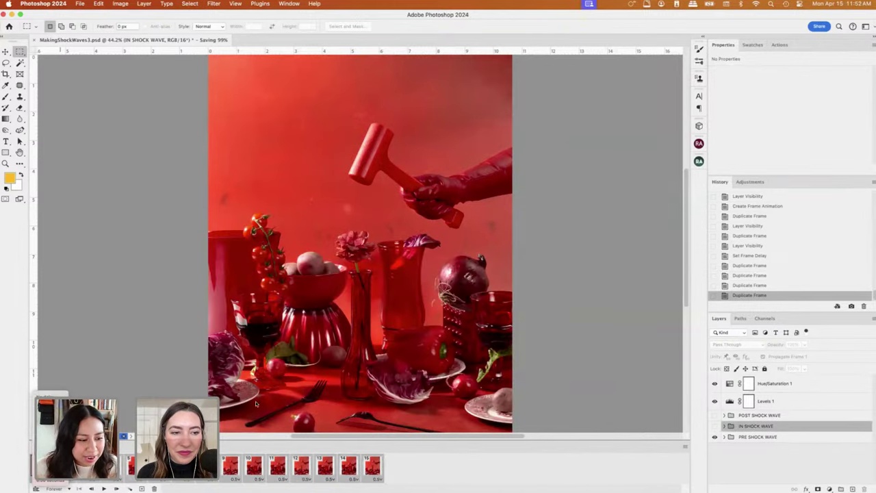
{"action": "left_click", "coordinate": [42, 479]}
{"action": "left_click", "coordinate": [51, 458]}
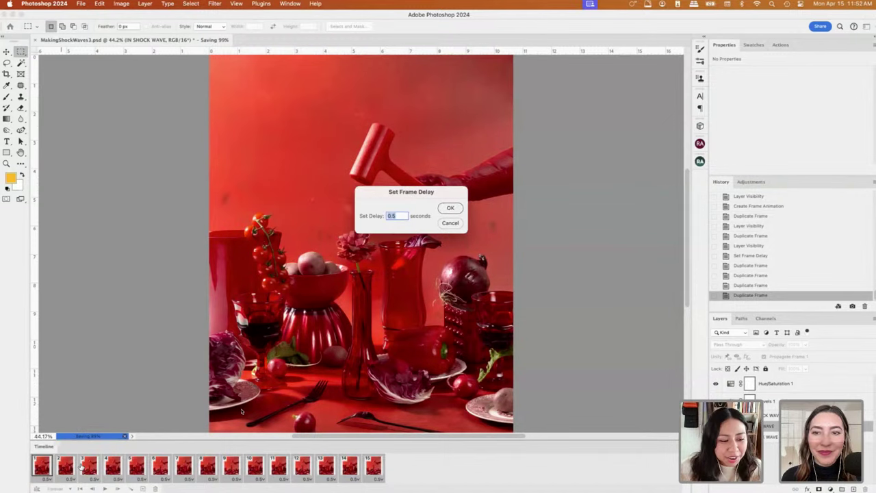
{"action": "type", "text": "1"}
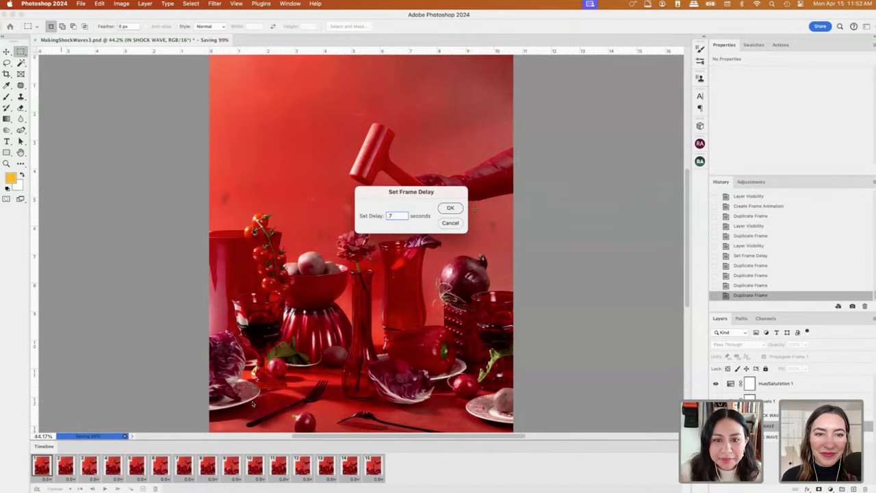
{"action": "left_click", "coordinate": [451, 209]}
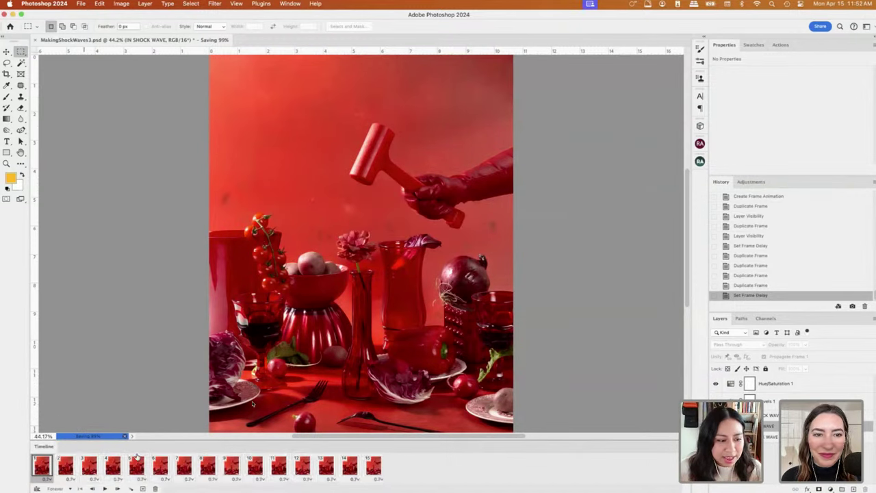
{"action": "left_click", "coordinate": [105, 488]}
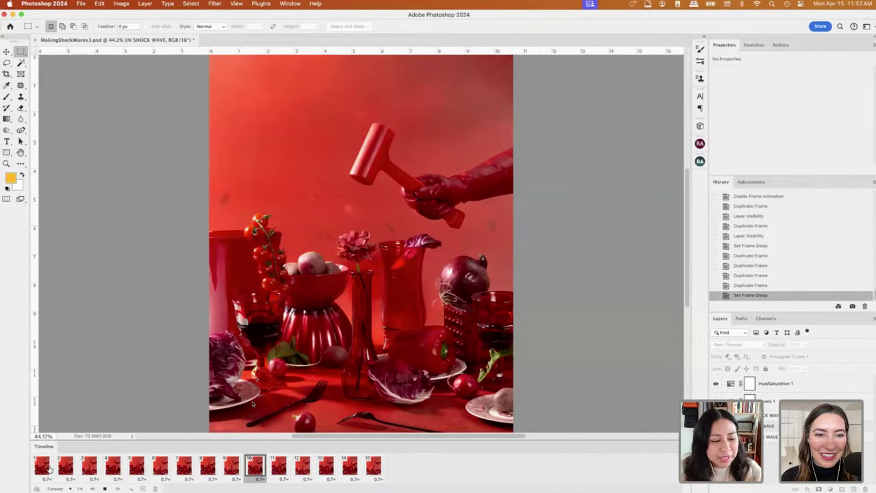
Set the delay of the post shock wave frames 3 and 6 to 0.9 seconds.
{"action": "left_click", "coordinate": [41, 470]}
{"action": "left_click", "coordinate": [89, 472]}
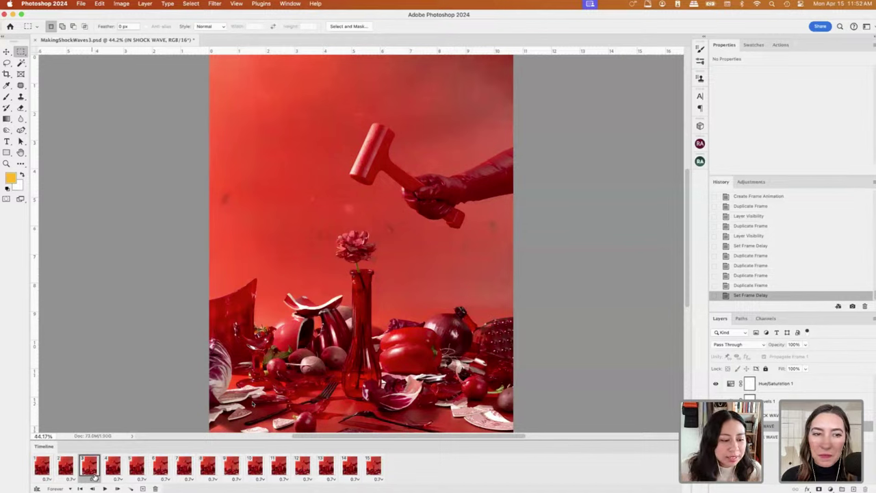
{"action": "left_click", "coordinate": [94, 479]}
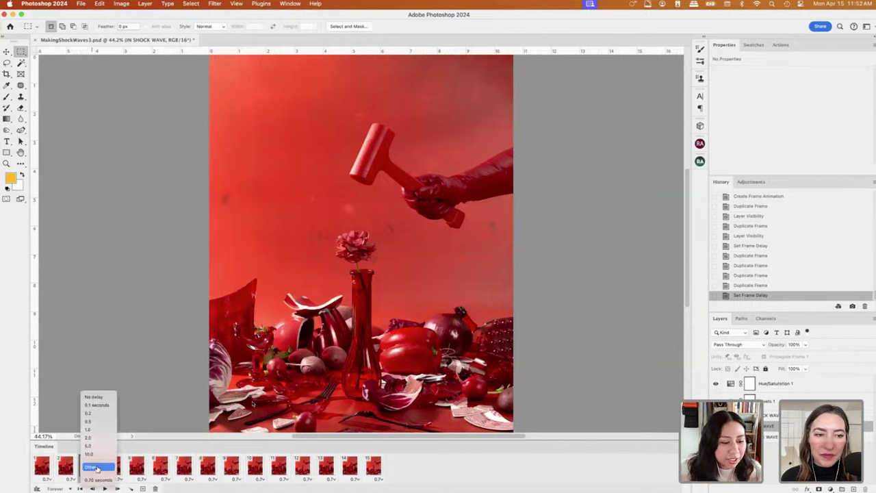
{"action": "left_click", "coordinate": [96, 468]}
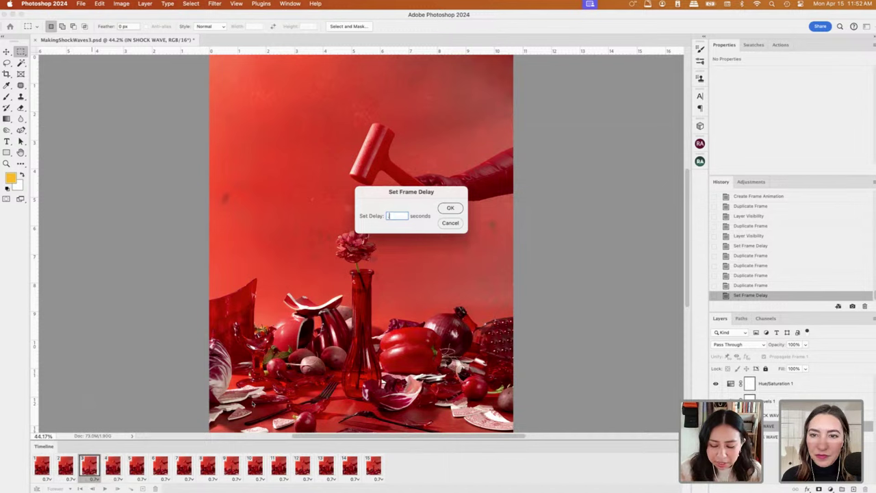
{"action": "left_click", "coordinate": [461, 212]}
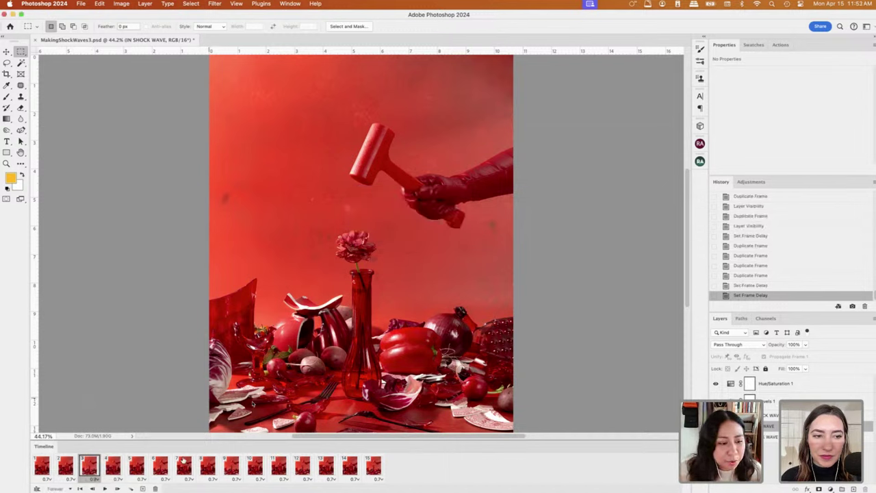
{"action": "left_click", "coordinate": [164, 480]}
{"action": "left_click", "coordinate": [171, 468]}
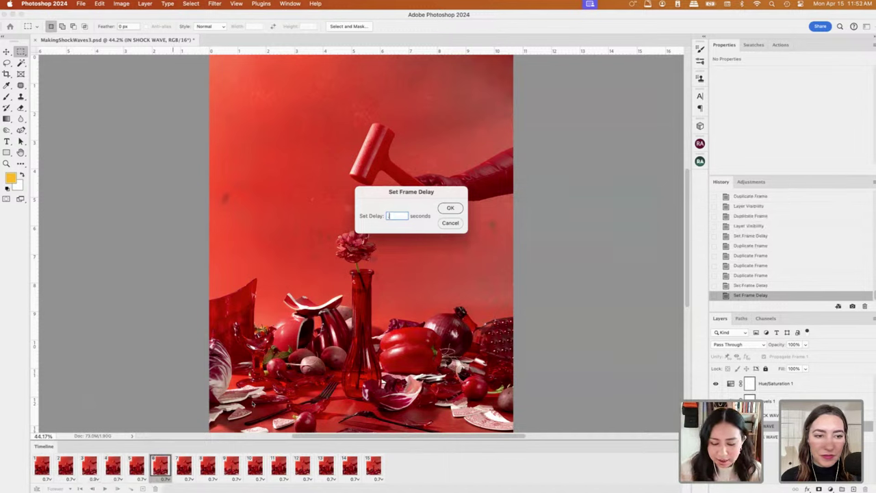
{"action": "type", "text": "1"}
{"action": "left_click", "coordinate": [451, 209]}
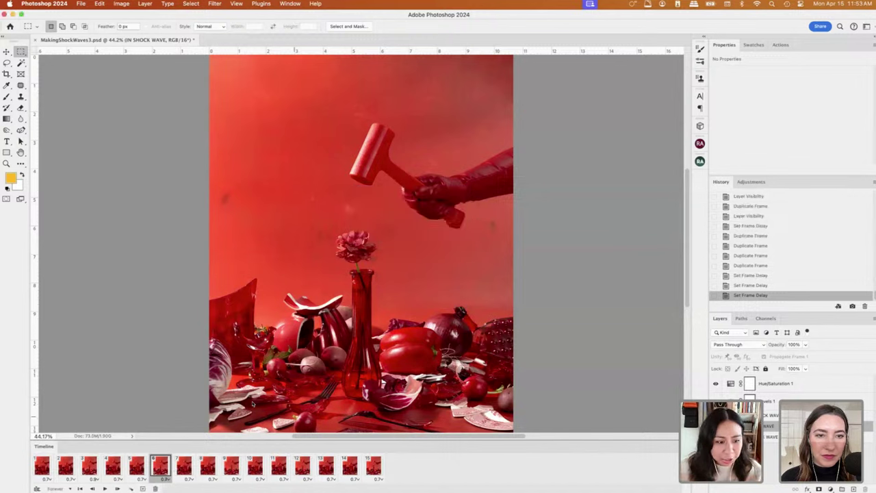
Set the delay of the post shock wave frames 9 and 12 to 0.9 seconds.
{"action": "left_click", "coordinate": [238, 479]}
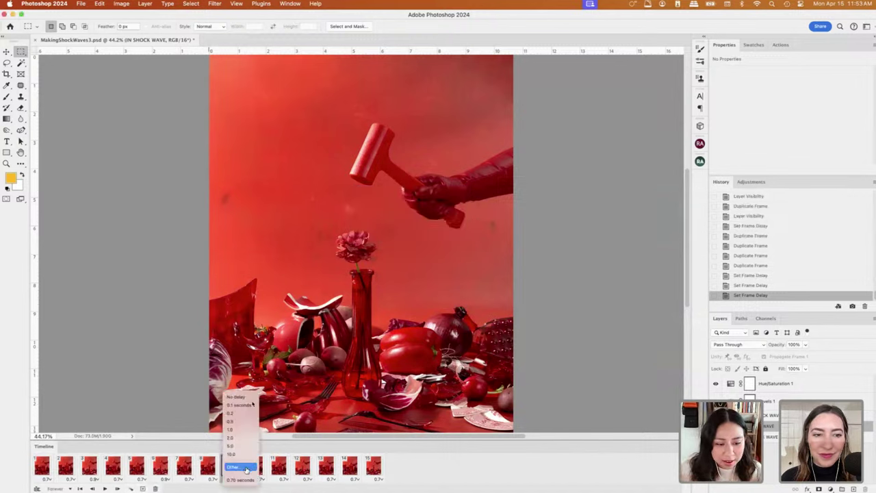
{"action": "left_click", "coordinate": [246, 468]}
{"action": "type", "text": ".9"}
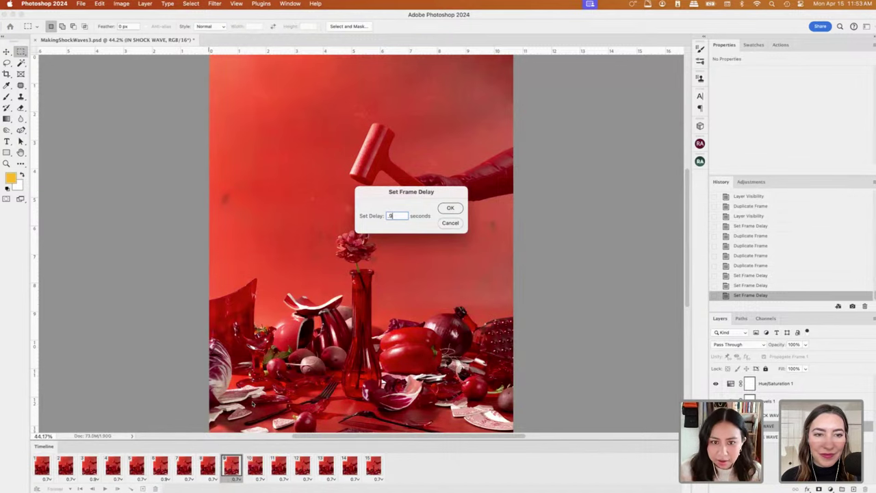
{"action": "left_click", "coordinate": [449, 209]}
{"action": "left_click", "coordinate": [302, 471]}
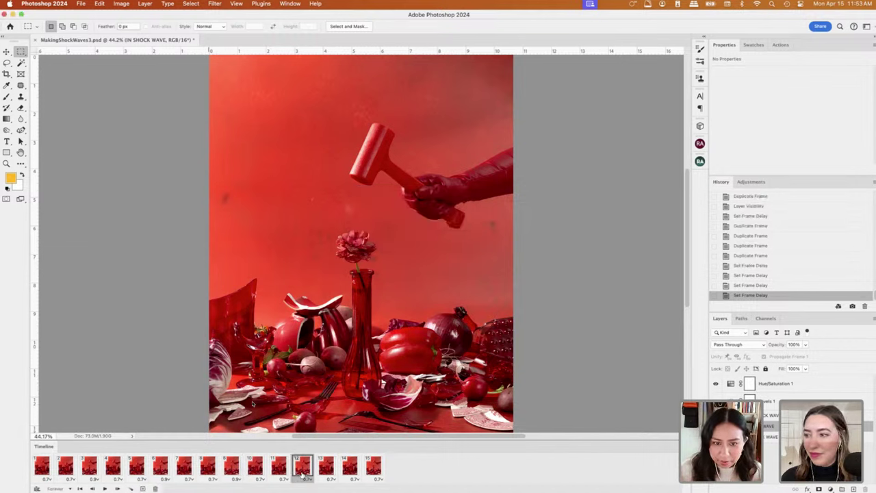
{"action": "left_click", "coordinate": [302, 480]}
{"action": "left_click", "coordinate": [312, 469]}
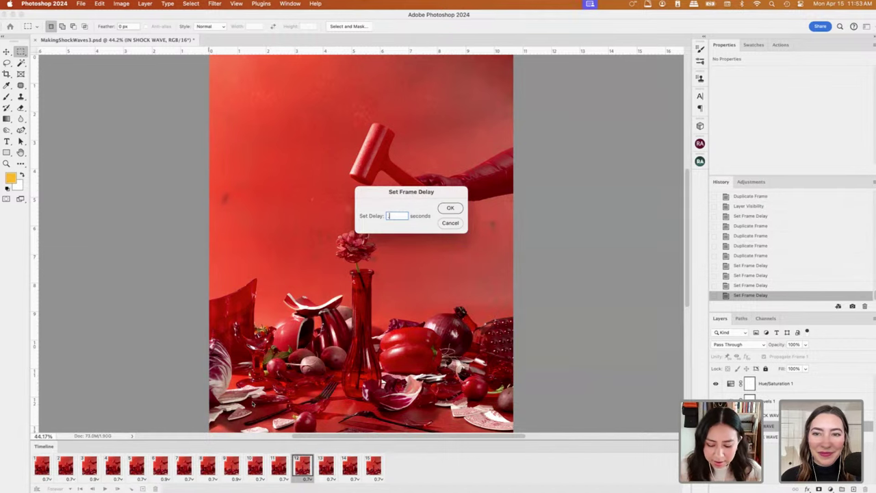
{"action": "type", "text": "1"}
{"action": "left_click", "coordinate": [449, 208]}
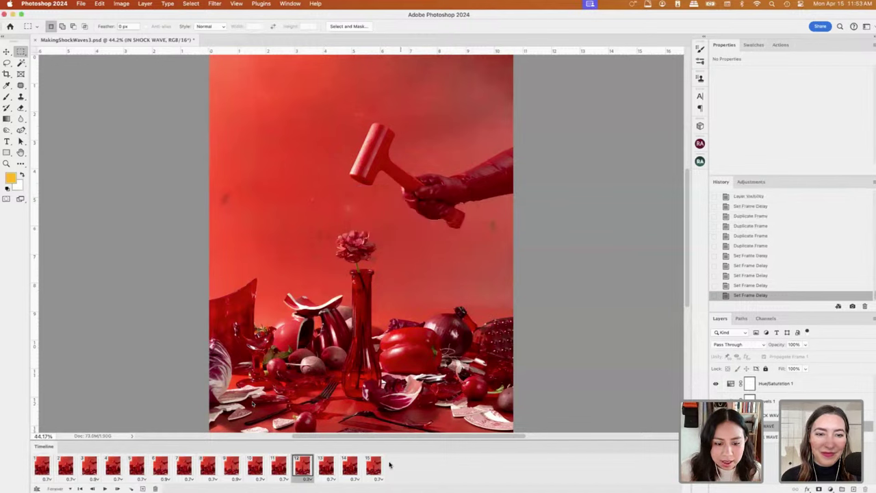
Set the delay of frame 15 to 0.9 seconds and return to the first frame.
{"action": "left_click", "coordinate": [378, 480]}
{"action": "left_click", "coordinate": [383, 467]}
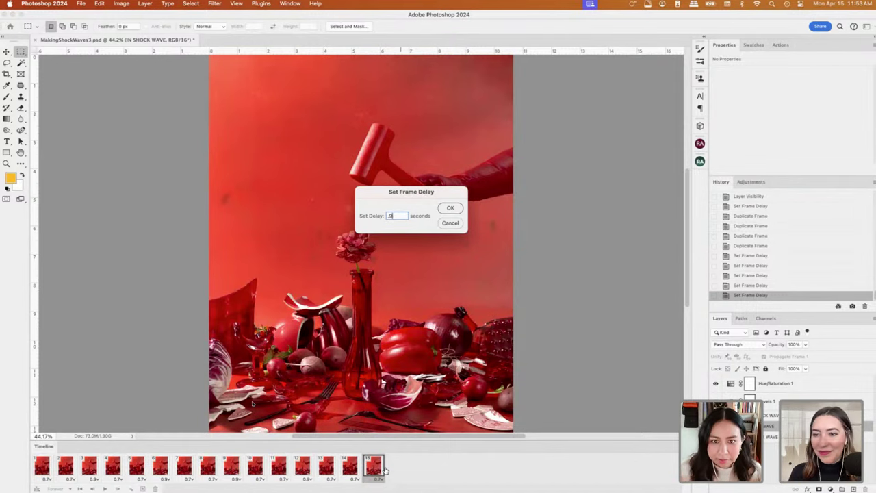
{"action": "type", "text": ".5"}
{"action": "left_click", "coordinate": [451, 208]}
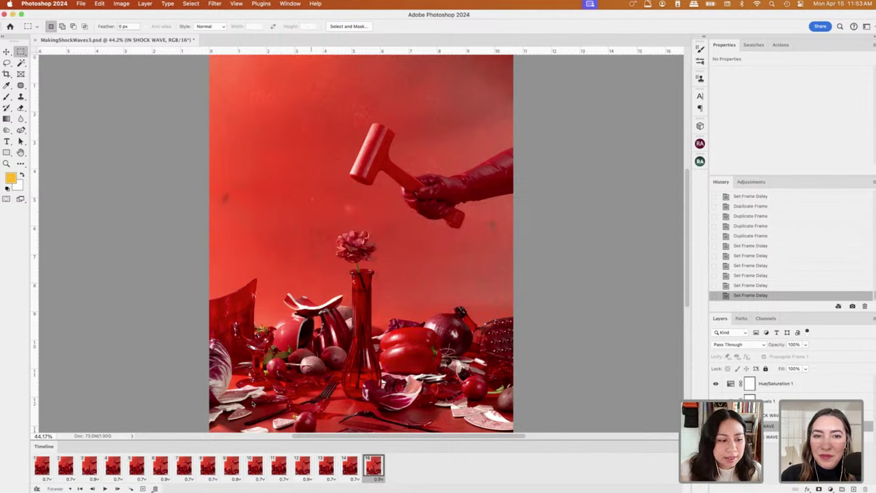
{"action": "left_click", "coordinate": [43, 467]}
Compare the output size in the Render Video settings with the document's pixel dimensions in Image Size.
{"action": "left_click", "coordinate": [80, 4]}
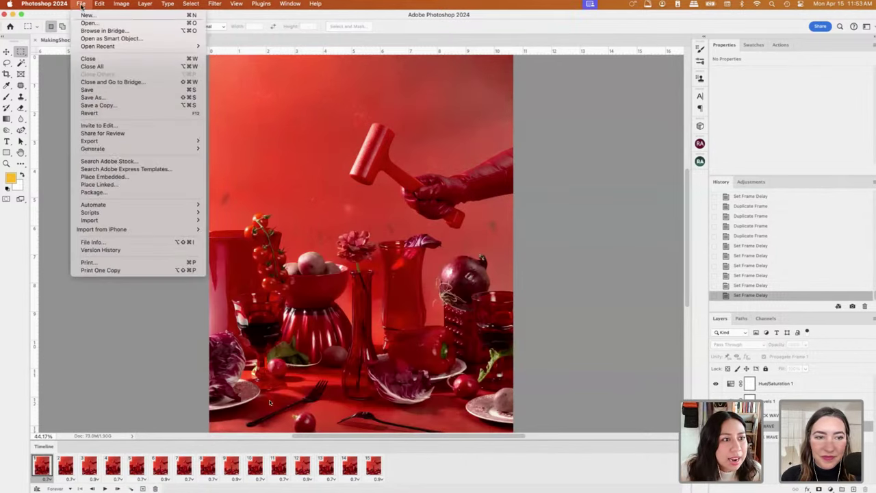
{"action": "mouse_move", "coordinate": [96, 141]}
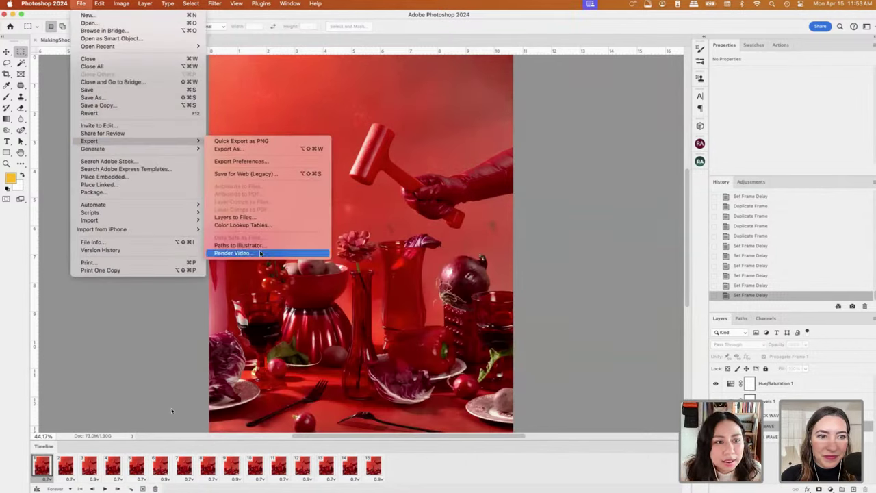
{"action": "left_click", "coordinate": [382, 243]}
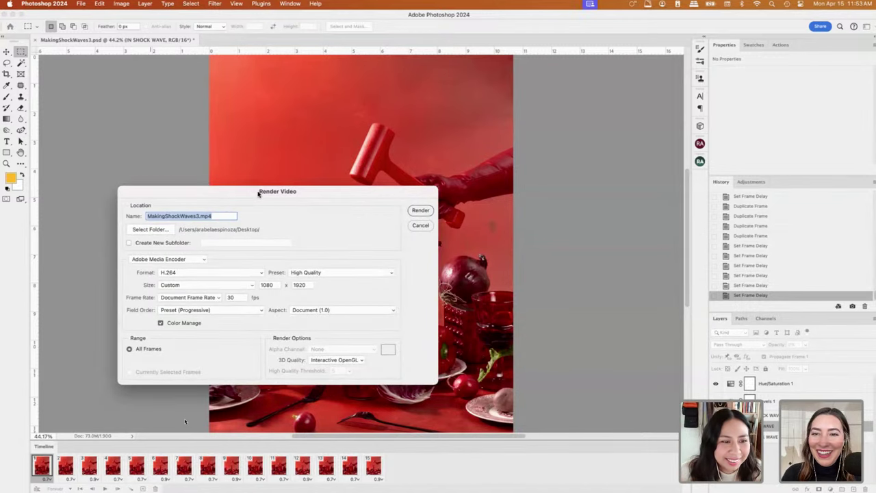
{"action": "double_click", "coordinate": [276, 286]}
{"action": "double_click", "coordinate": [305, 286]}
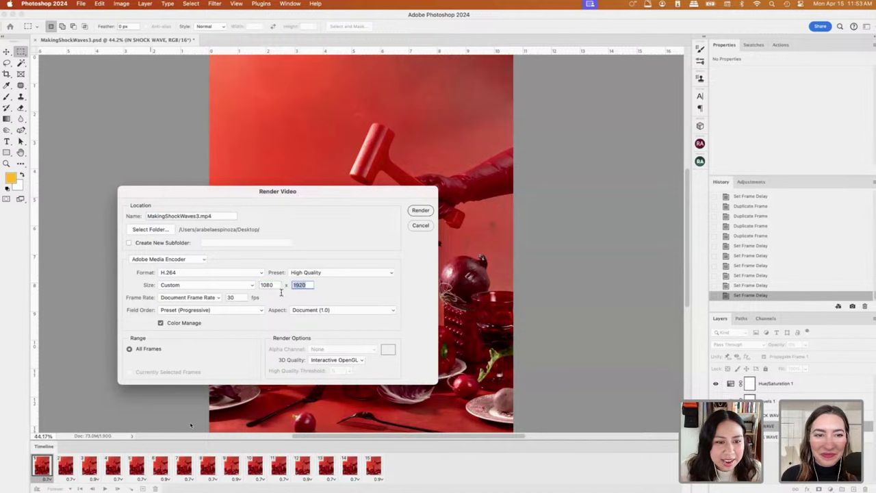
{"action": "double_click", "coordinate": [273, 285]}
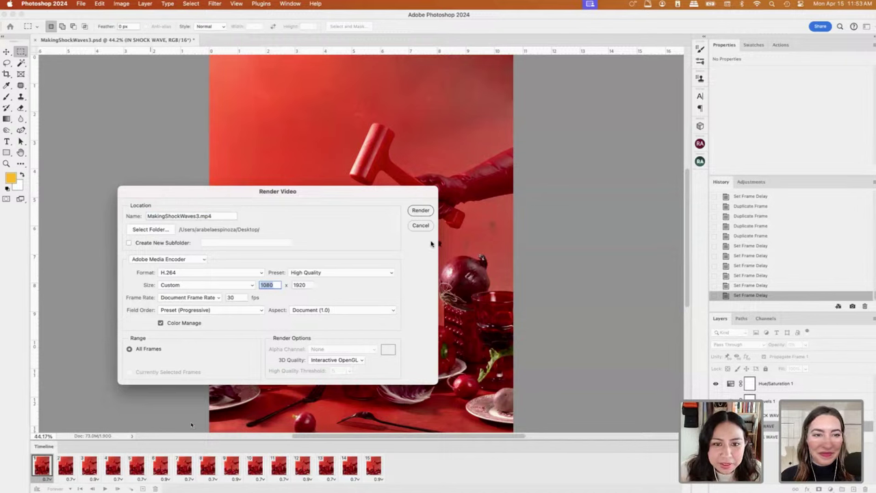
{"action": "double_click", "coordinate": [302, 285]}
{"action": "left_click", "coordinate": [422, 225]}
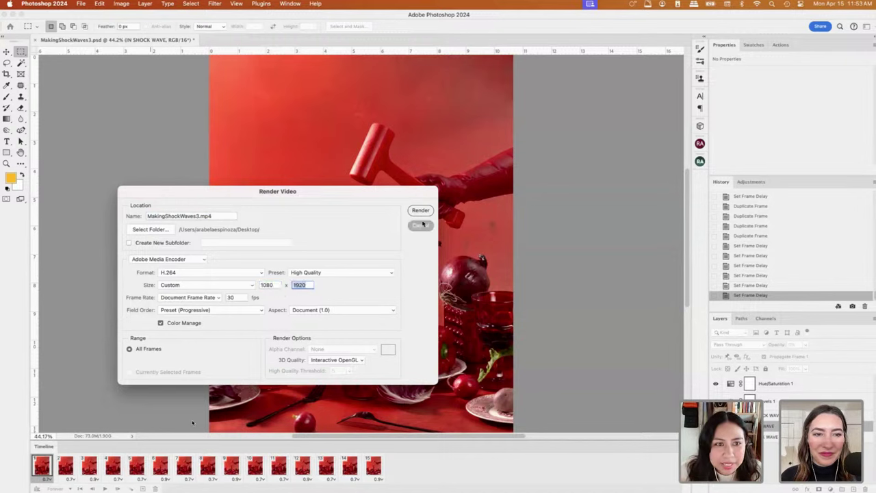
{"action": "left_click", "coordinate": [121, 4]}
{"action": "left_click", "coordinate": [137, 68]}
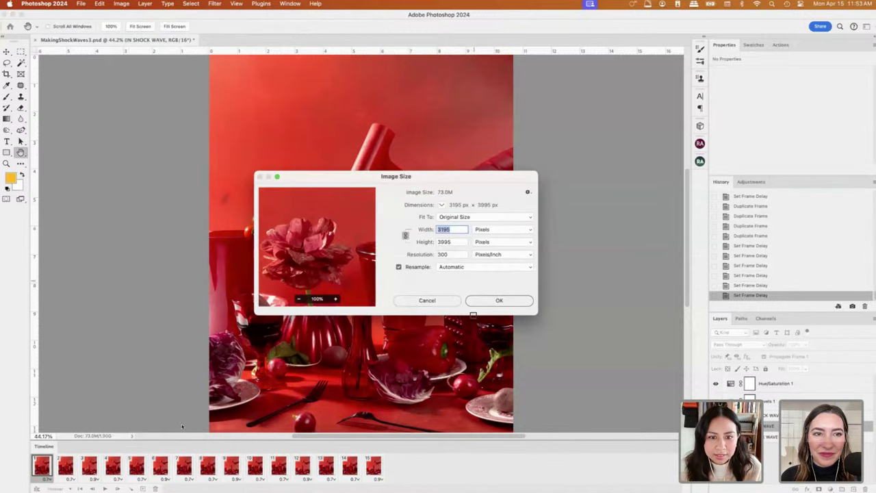
{"action": "left_click", "coordinate": [427, 299]}
Set up a video render of the animation with the output height set to 1350 pixels.
{"action": "left_click", "coordinate": [81, 3]}
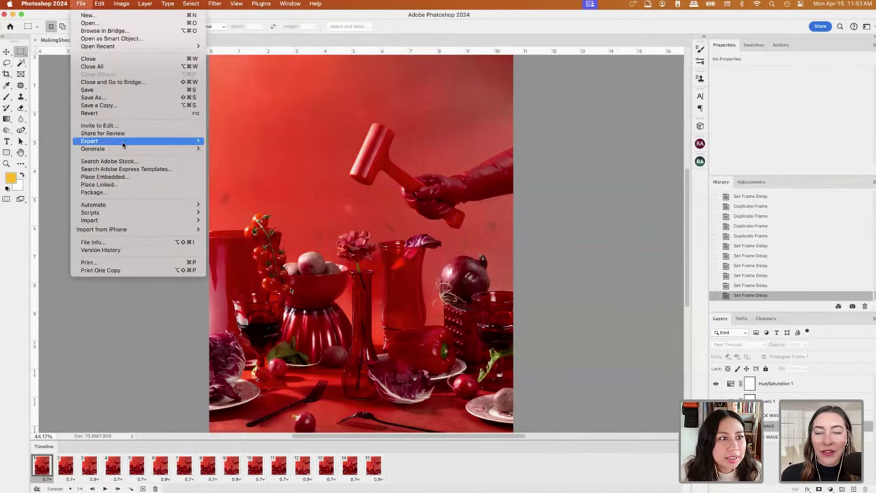
{"action": "mouse_move", "coordinate": [123, 141]}
{"action": "left_click", "coordinate": [233, 253]}
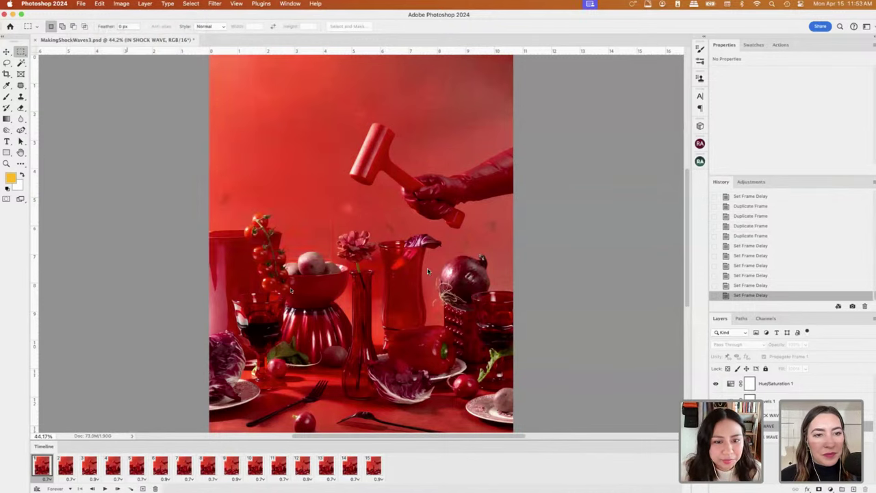
{"action": "left_click", "coordinate": [301, 286]}
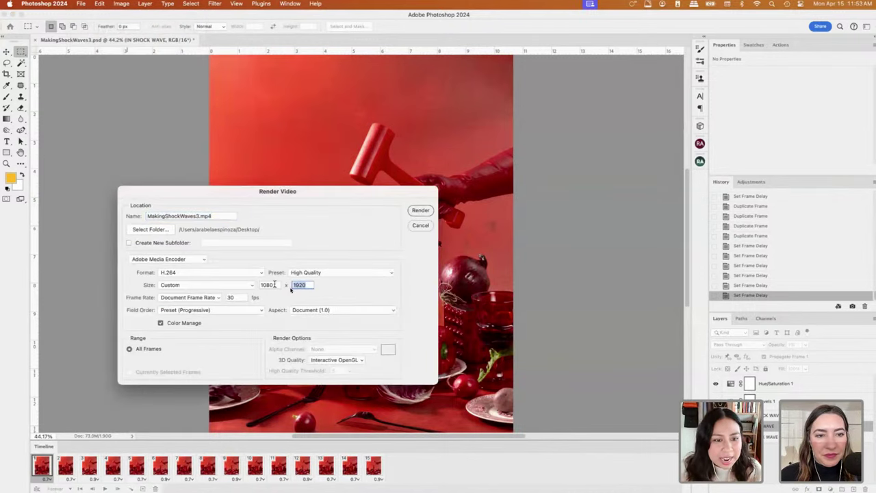
{"action": "type", "text": "1350"}
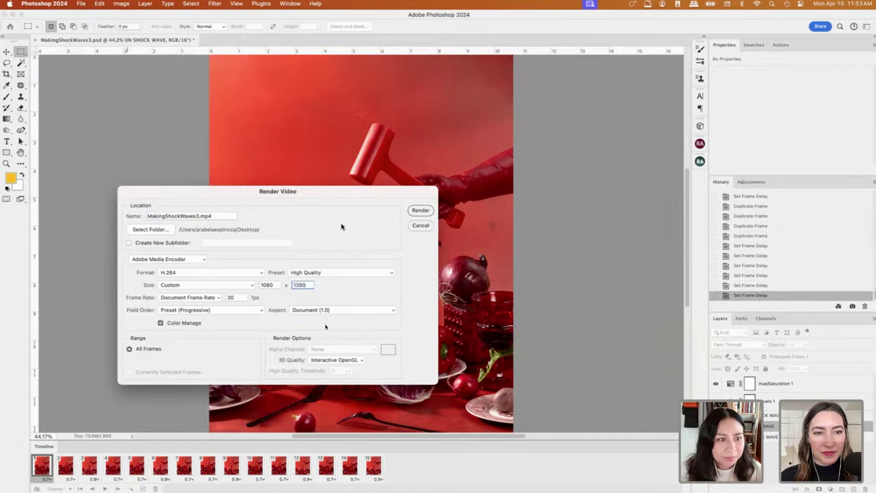
Name the output file MakingShockWaves.mp4 and render the video.
{"action": "left_click", "coordinate": [200, 216]}
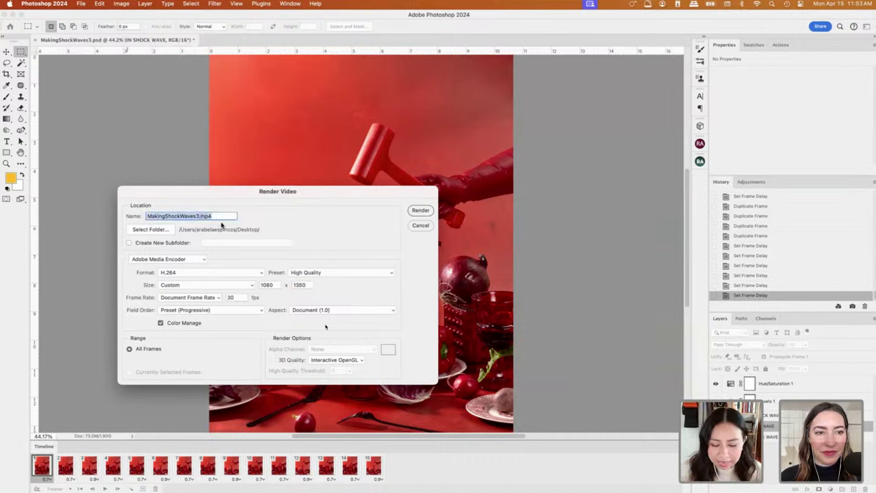
{"action": "left_click", "coordinate": [199, 216]}
{"action": "key", "text": "BackSpace"}
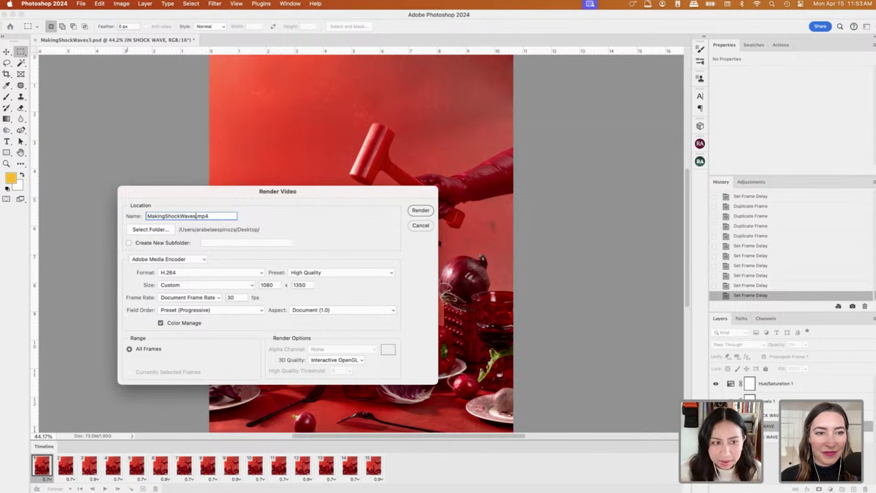
{"action": "left_click", "coordinate": [420, 210]}
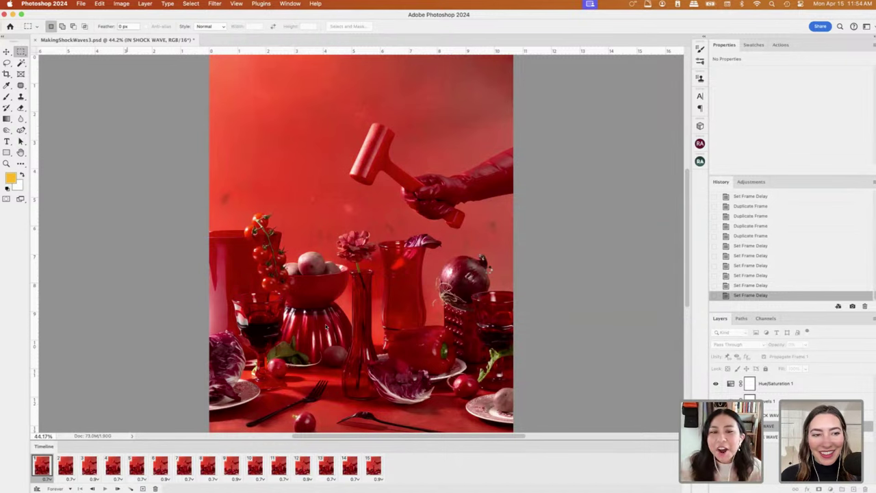
{"action": "mouse_move", "coordinate": [319, 479]}
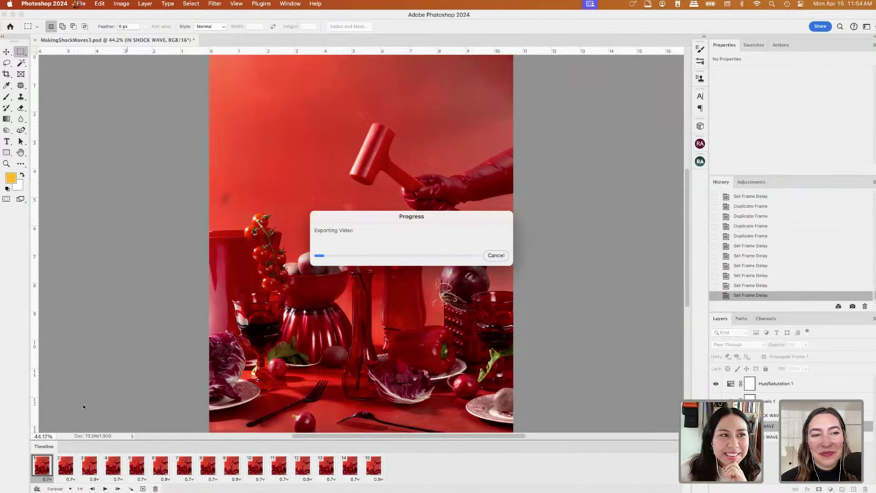
{"action": "left_click", "coordinate": [80, 4]}
{"action": "left_click", "coordinate": [86, 407]}
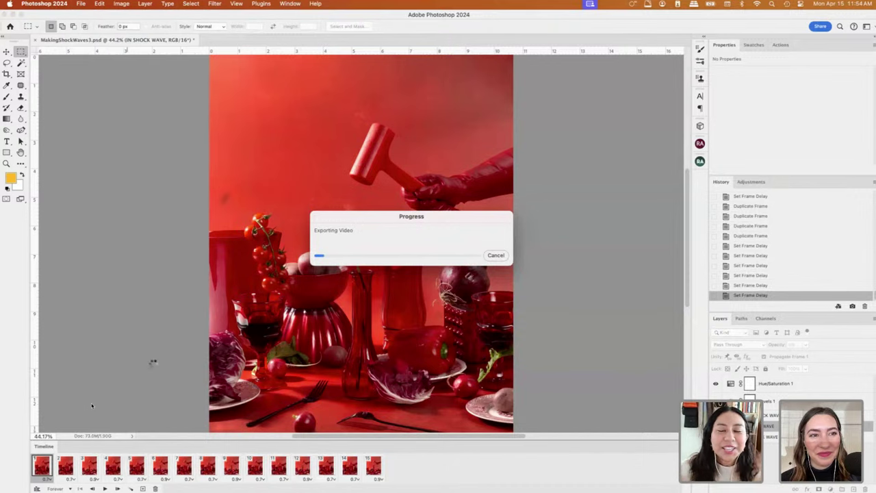